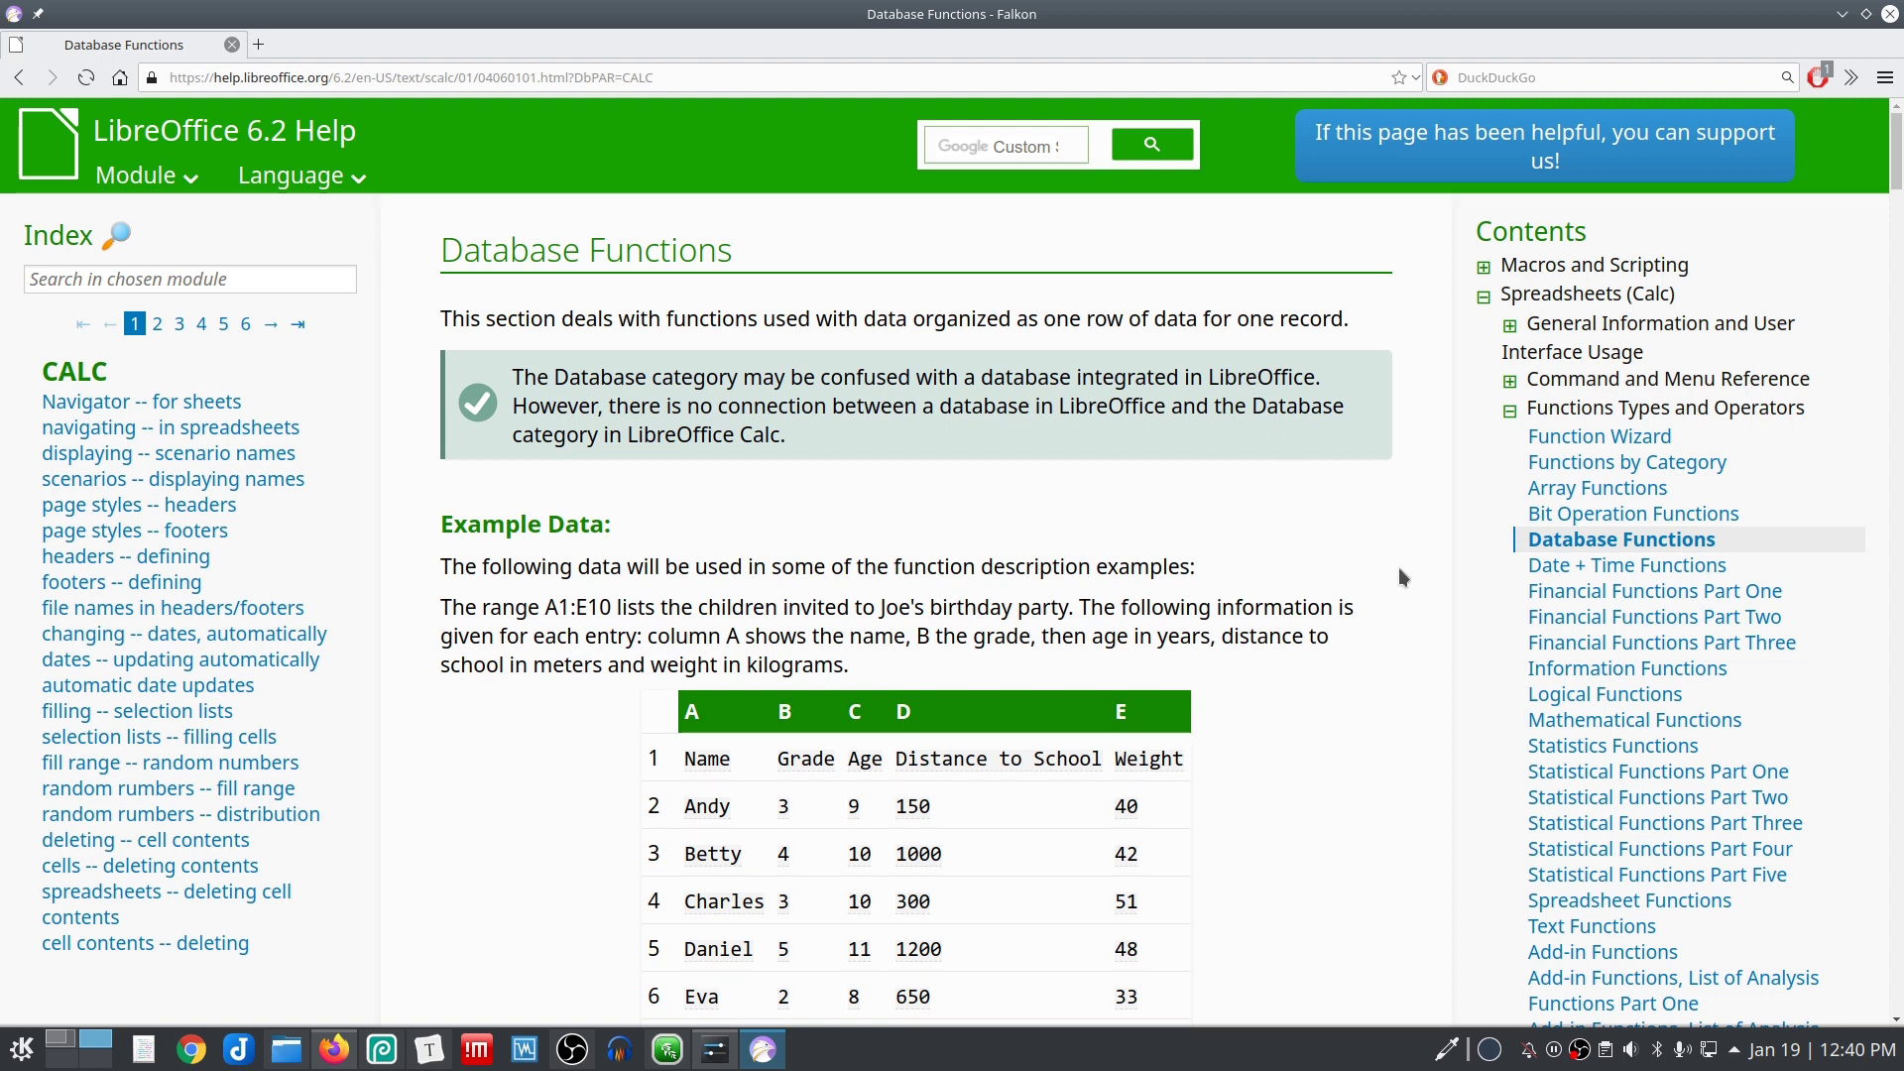
Step: Review the sheet's .*er criterion in G2, its Mois header, and the DSUM returning 19021.3
scroll(1399, 567, "down", 3)
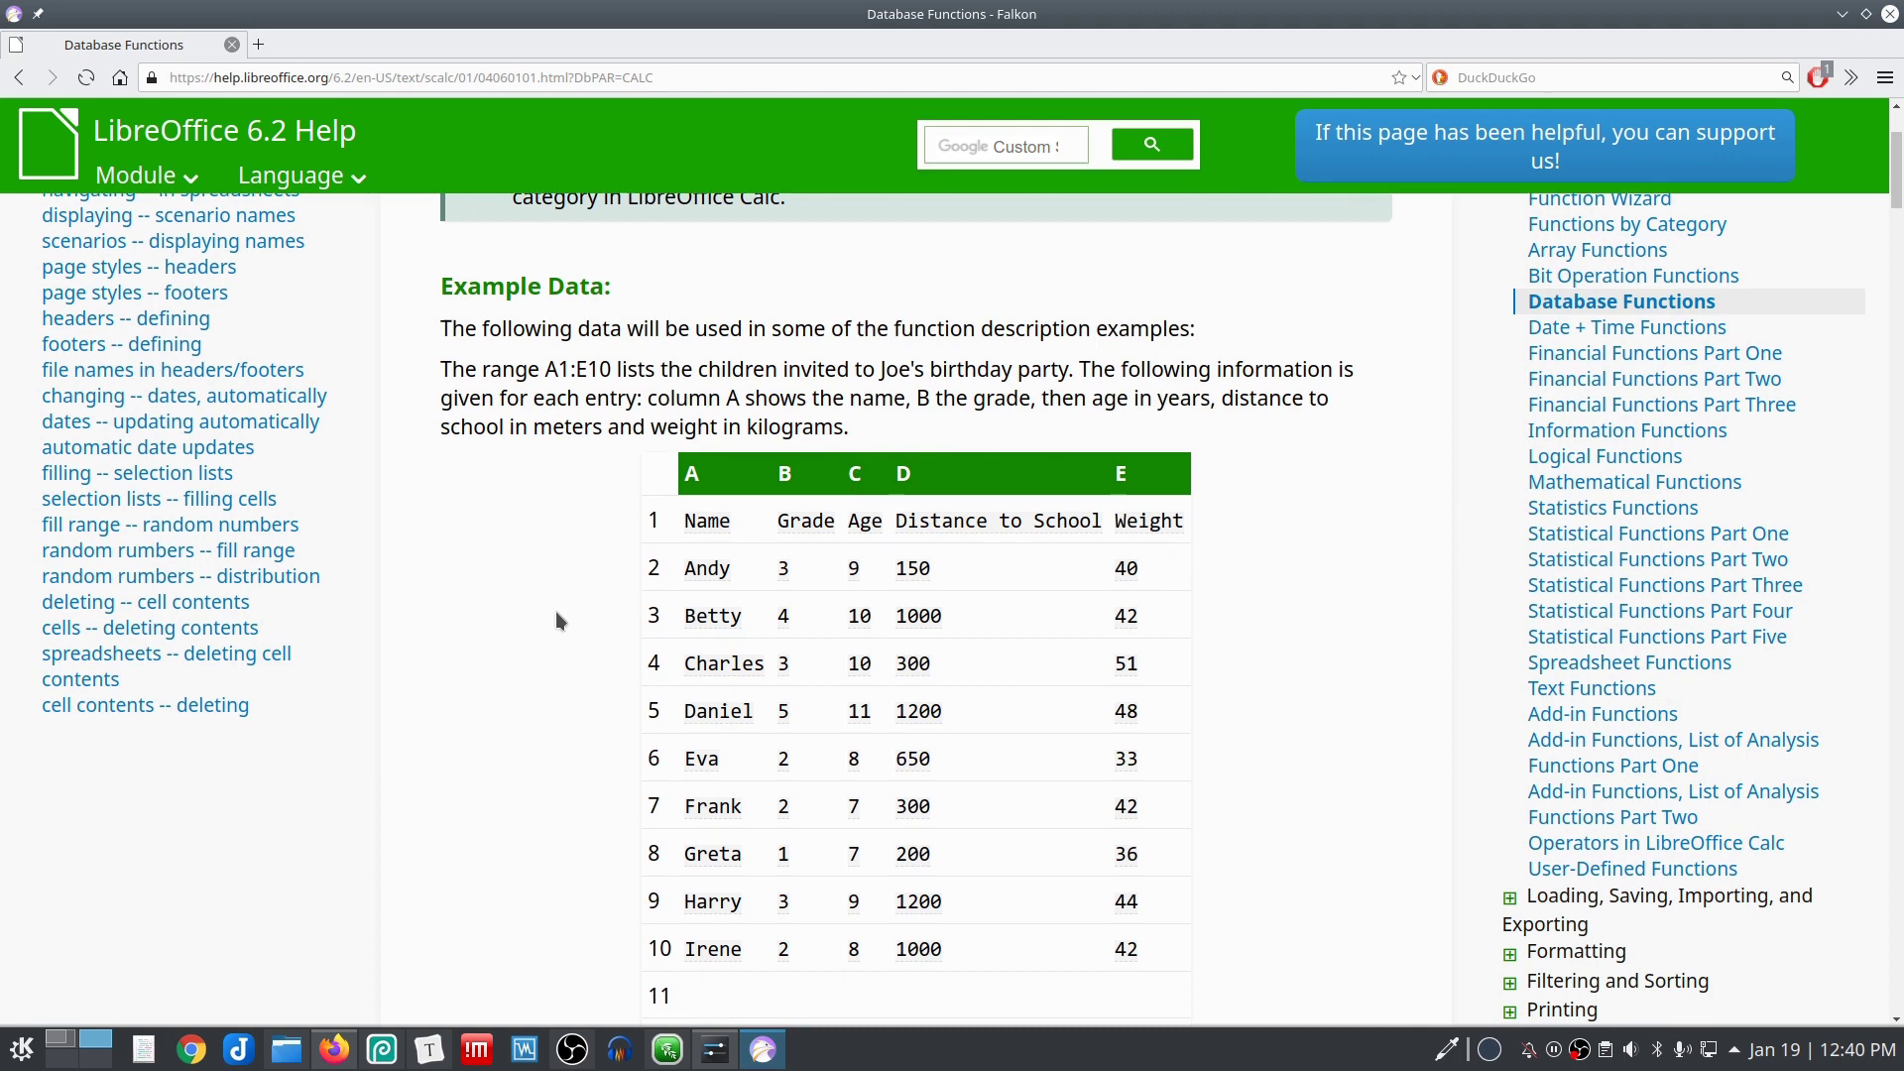
scroll(555, 611, "down", 1)
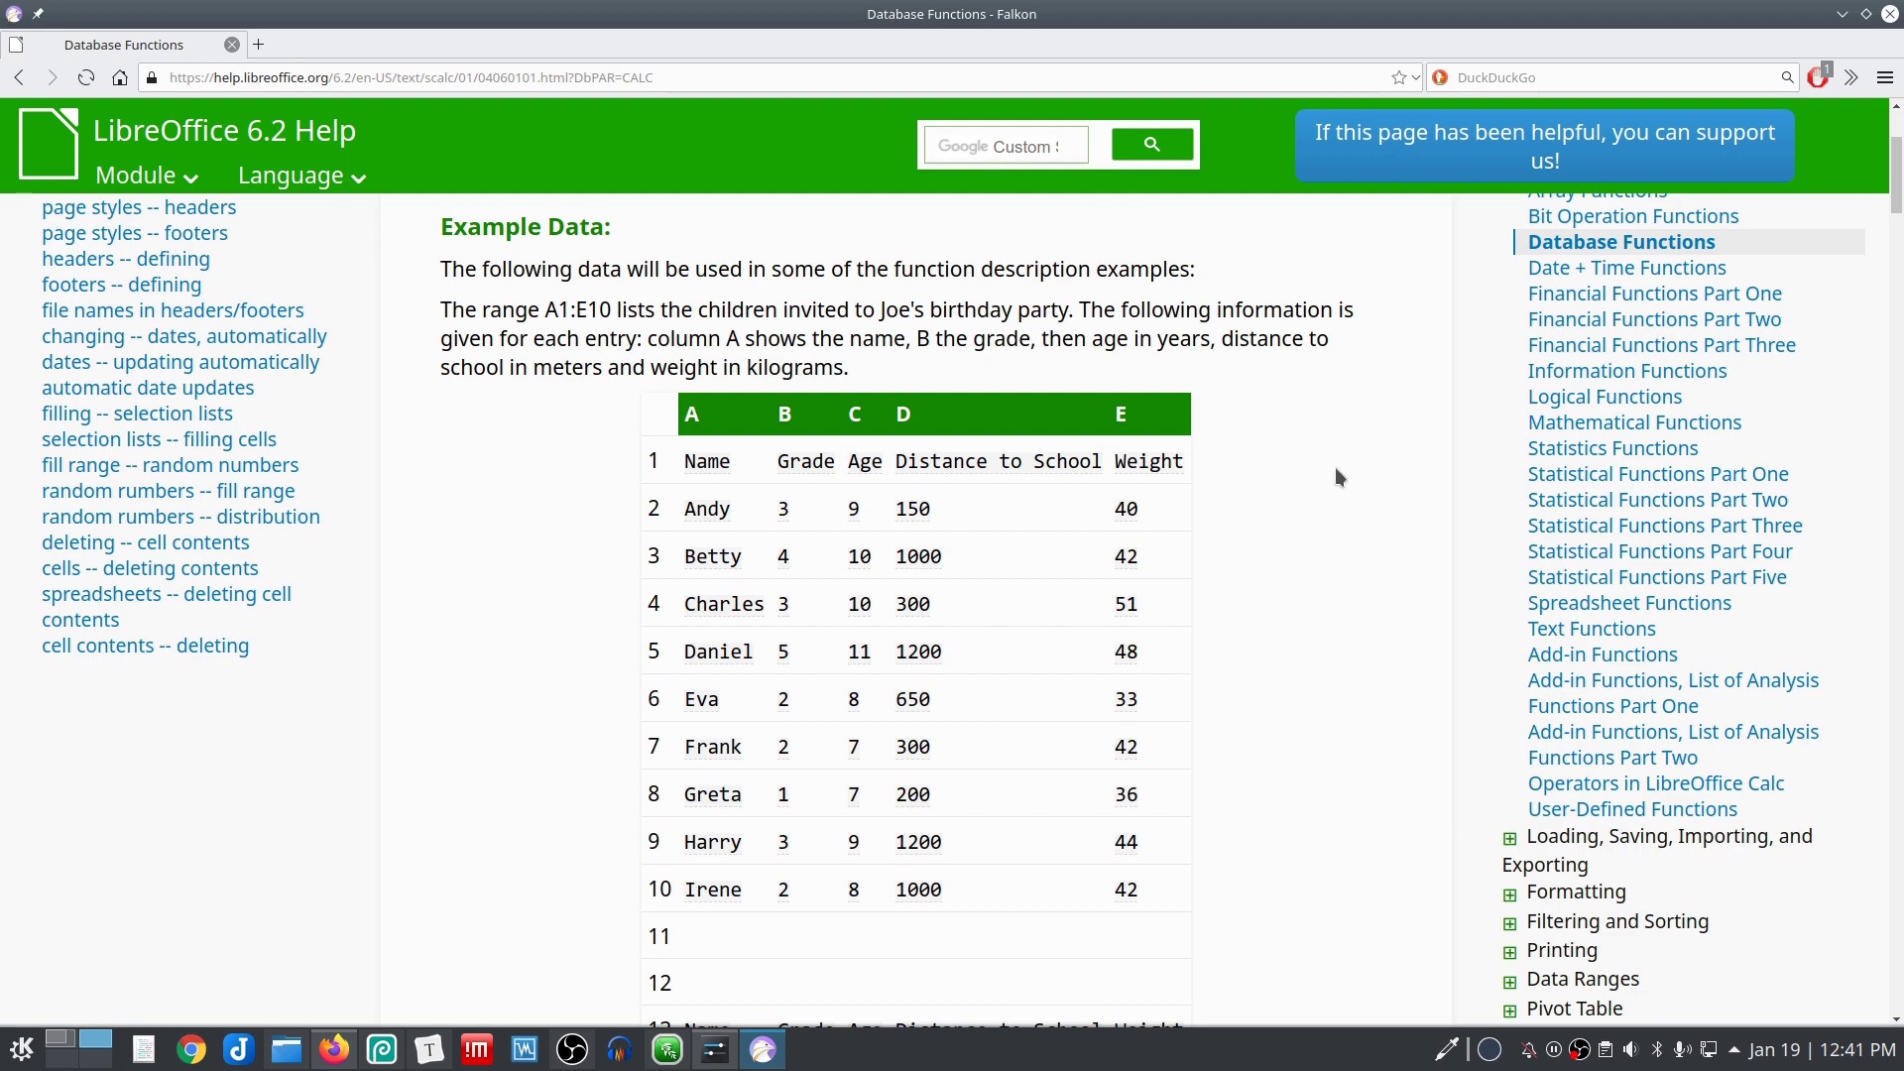
left_click_drag(1897, 181, 1849, 814)
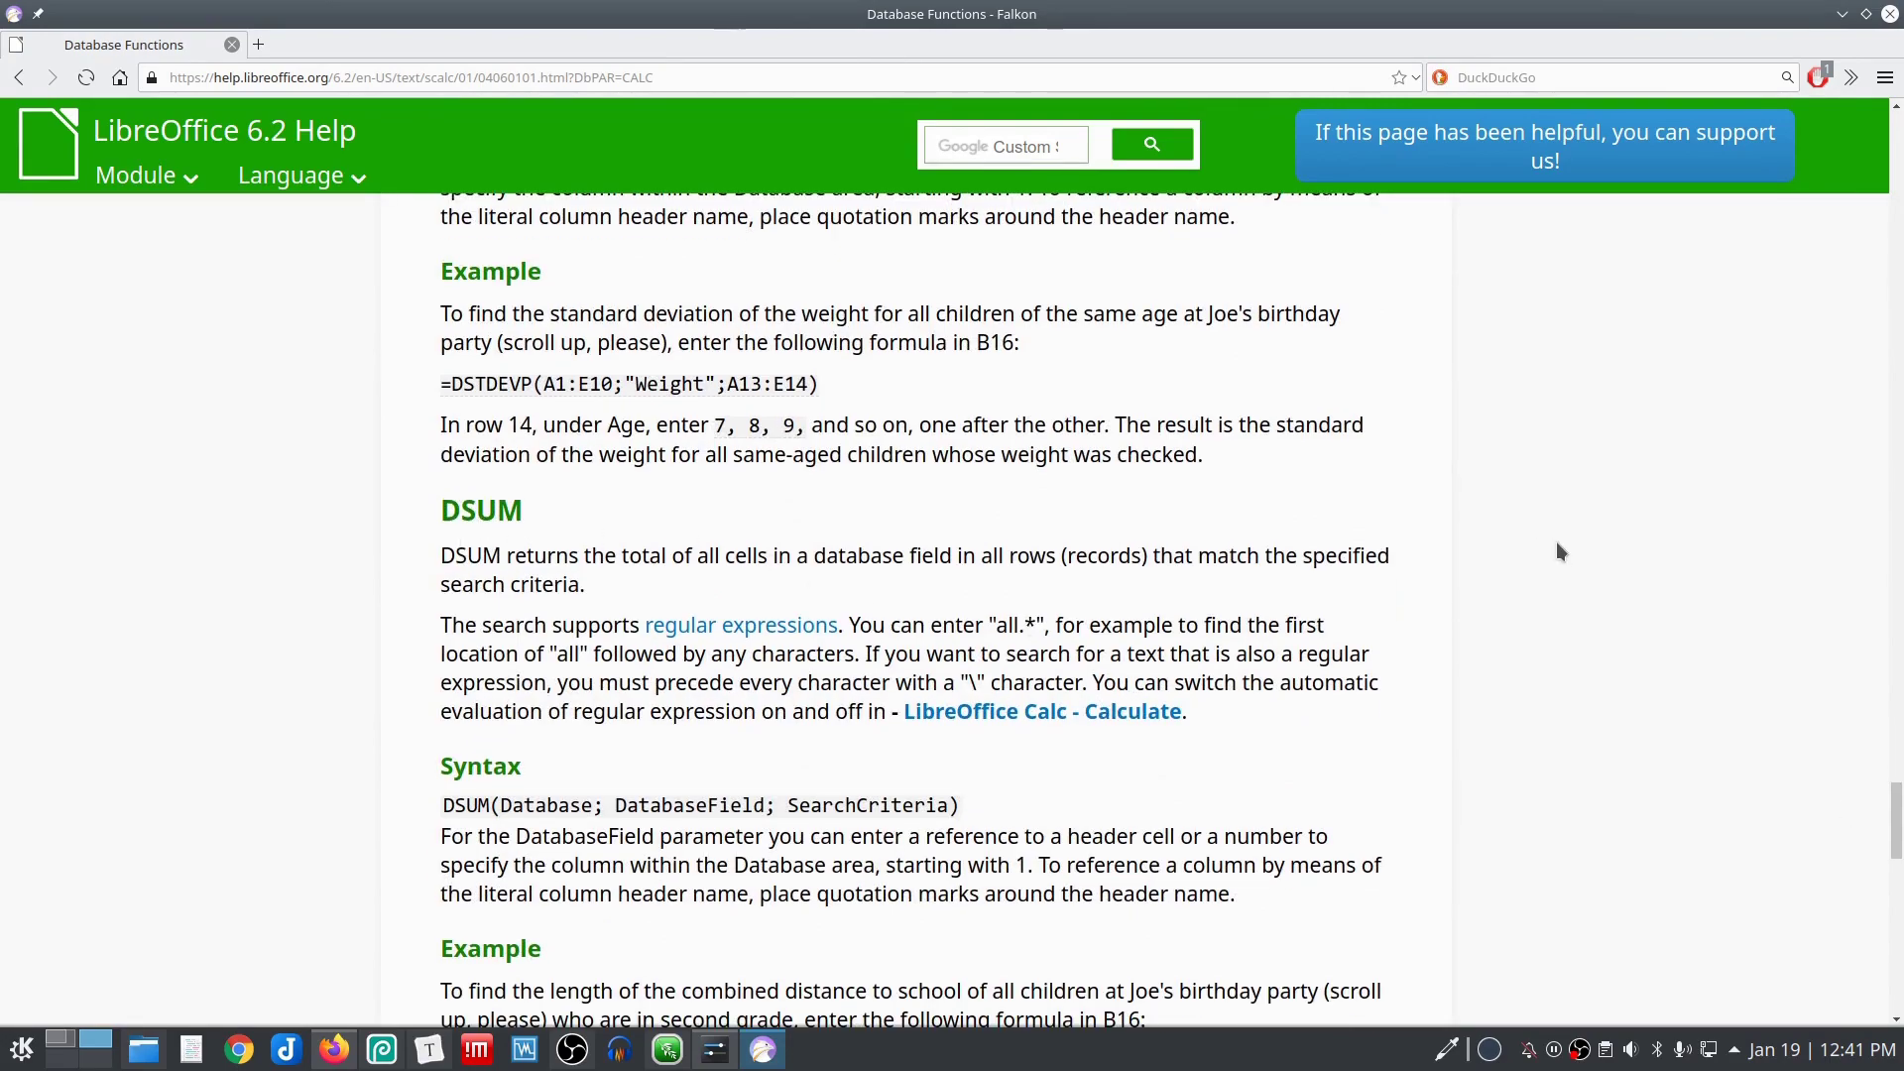
left_click_drag(1892, 826, 1888, 188)
scroll(958, 513, "down", 1)
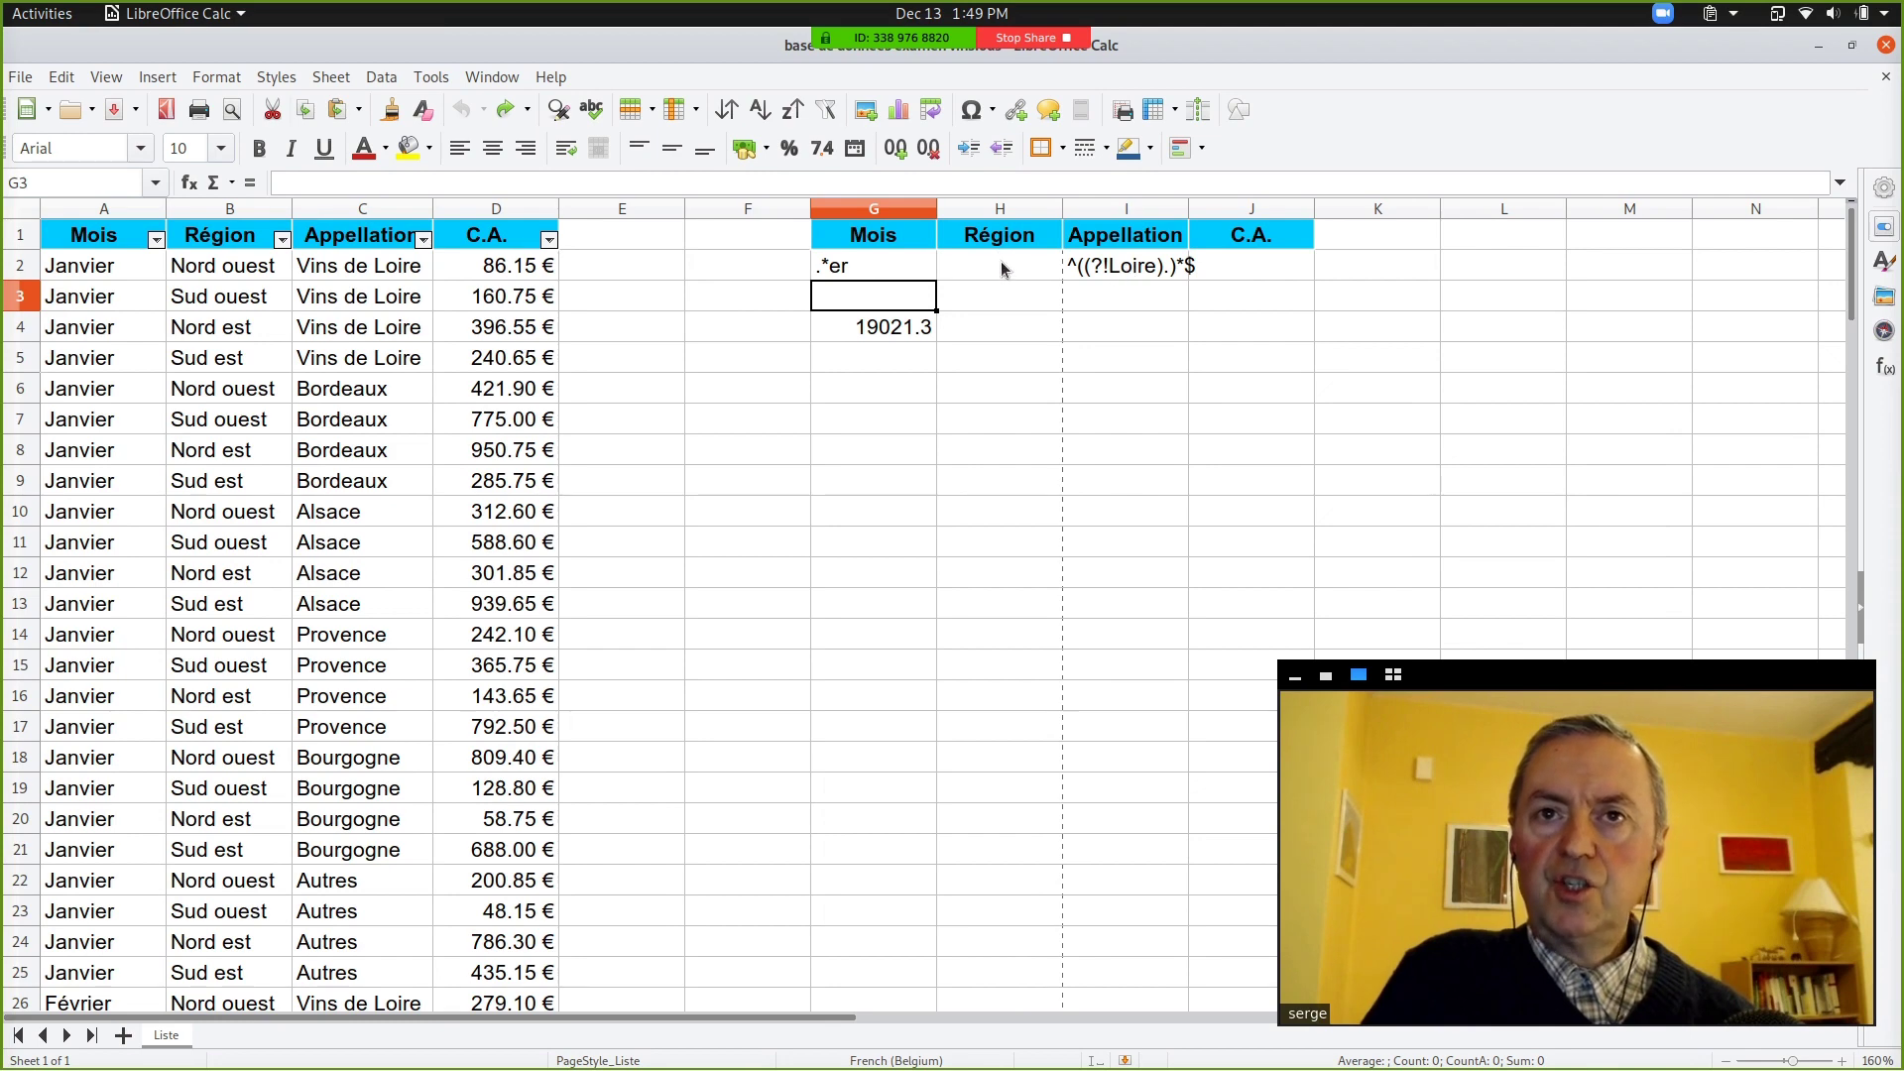
left_click(902, 266)
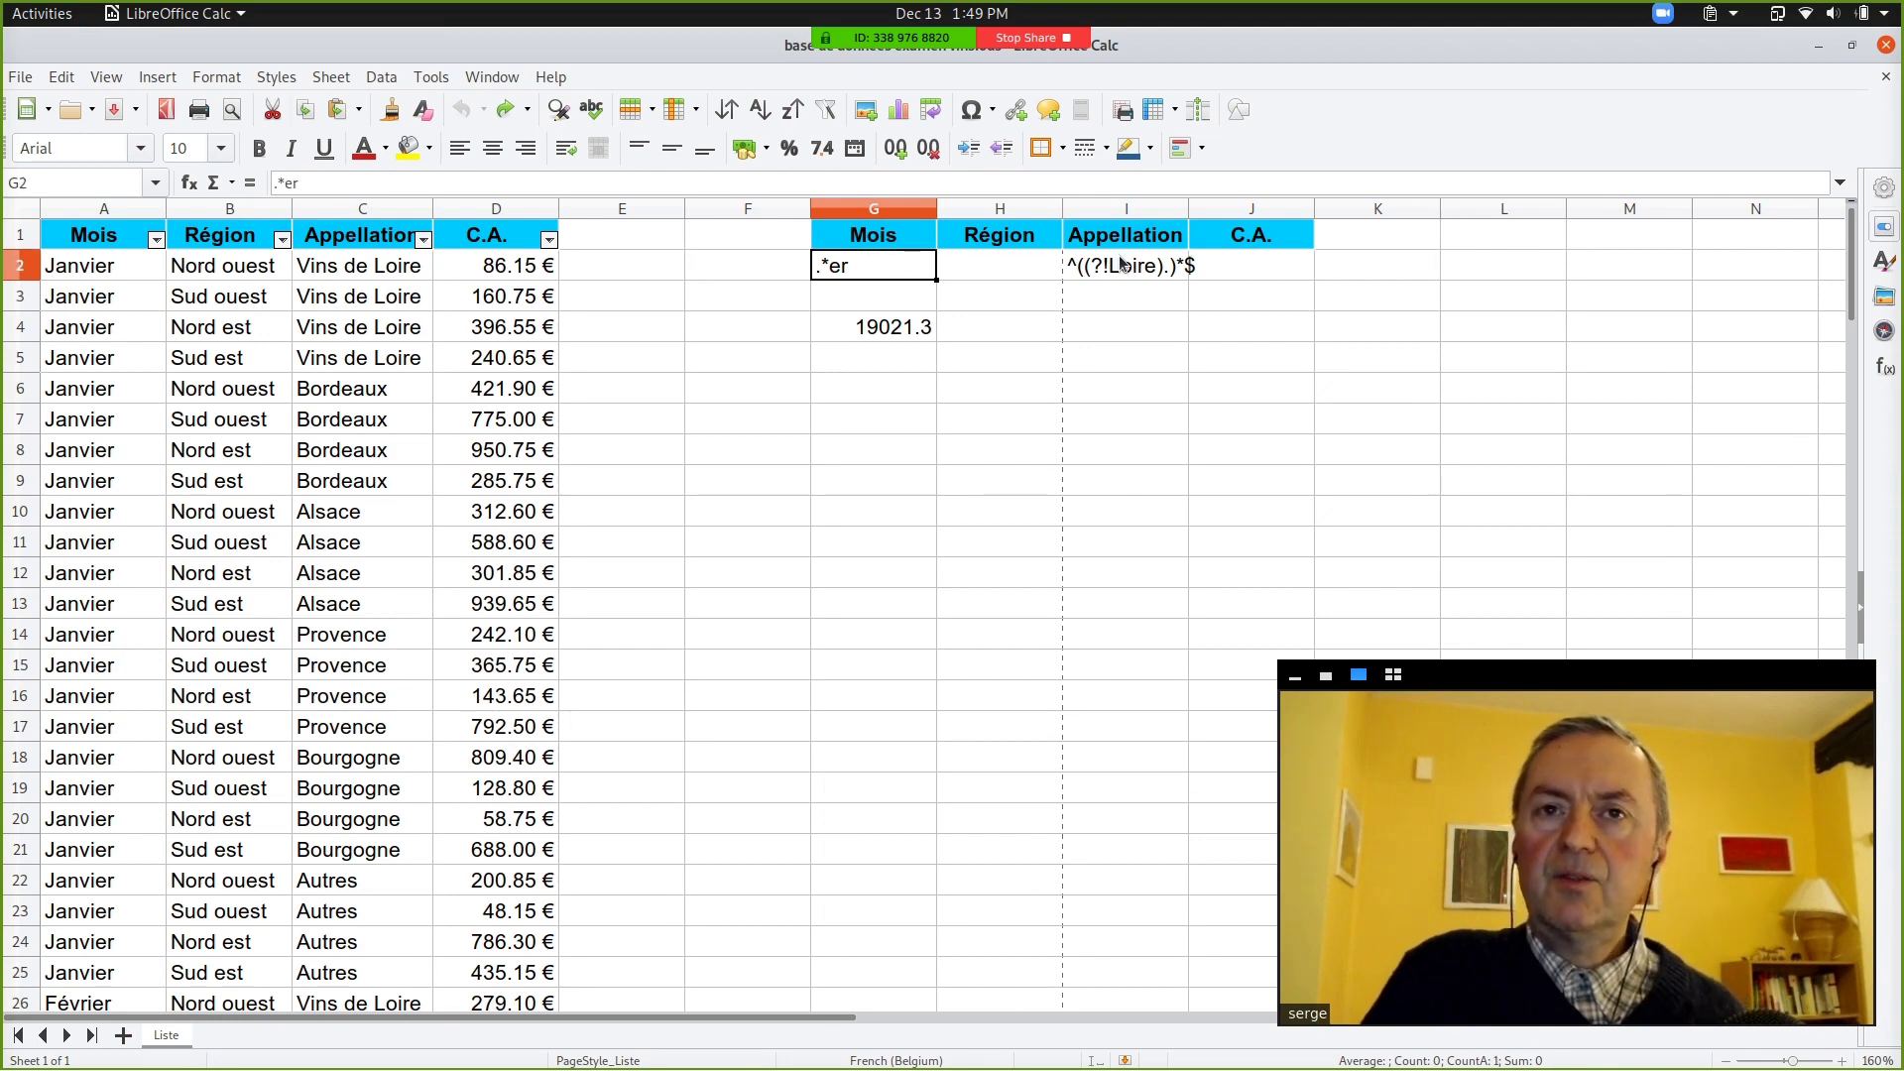
left_click(894, 328)
left_click(1032, 340)
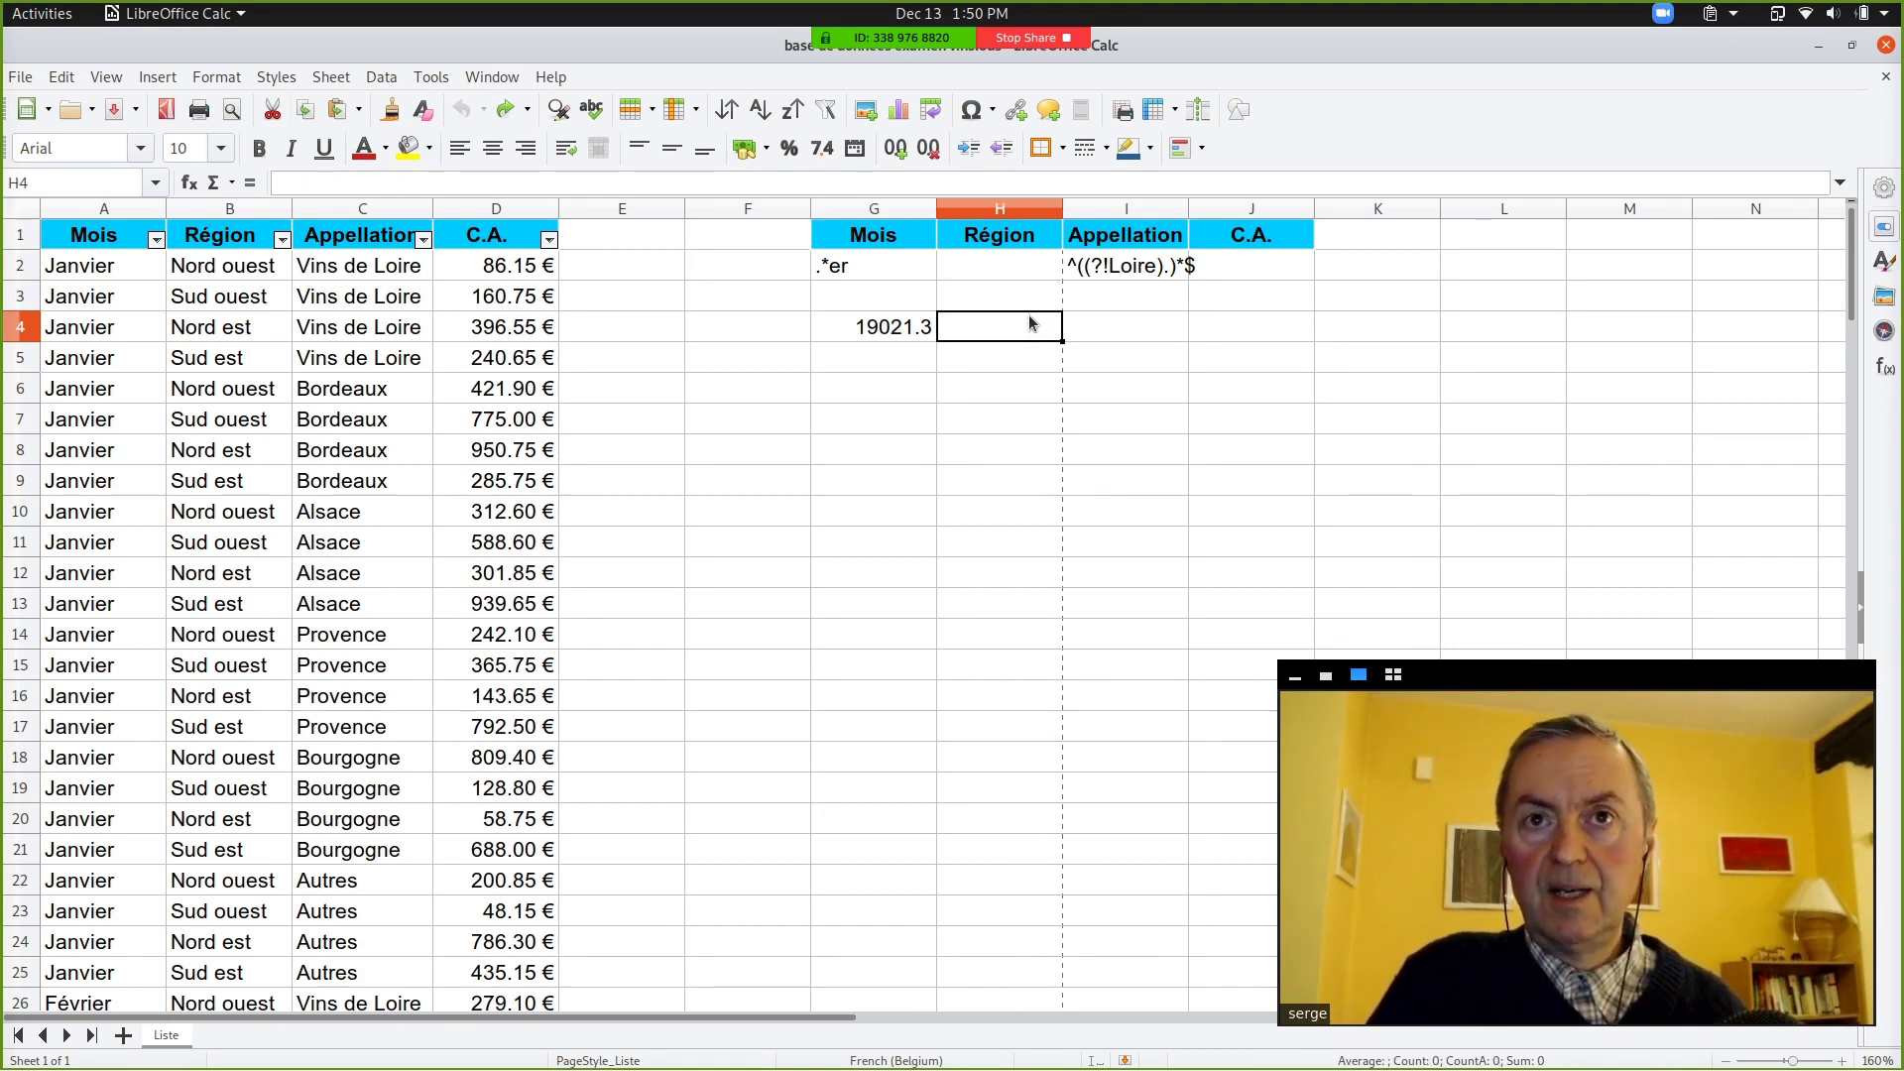
mouse_move(878, 8)
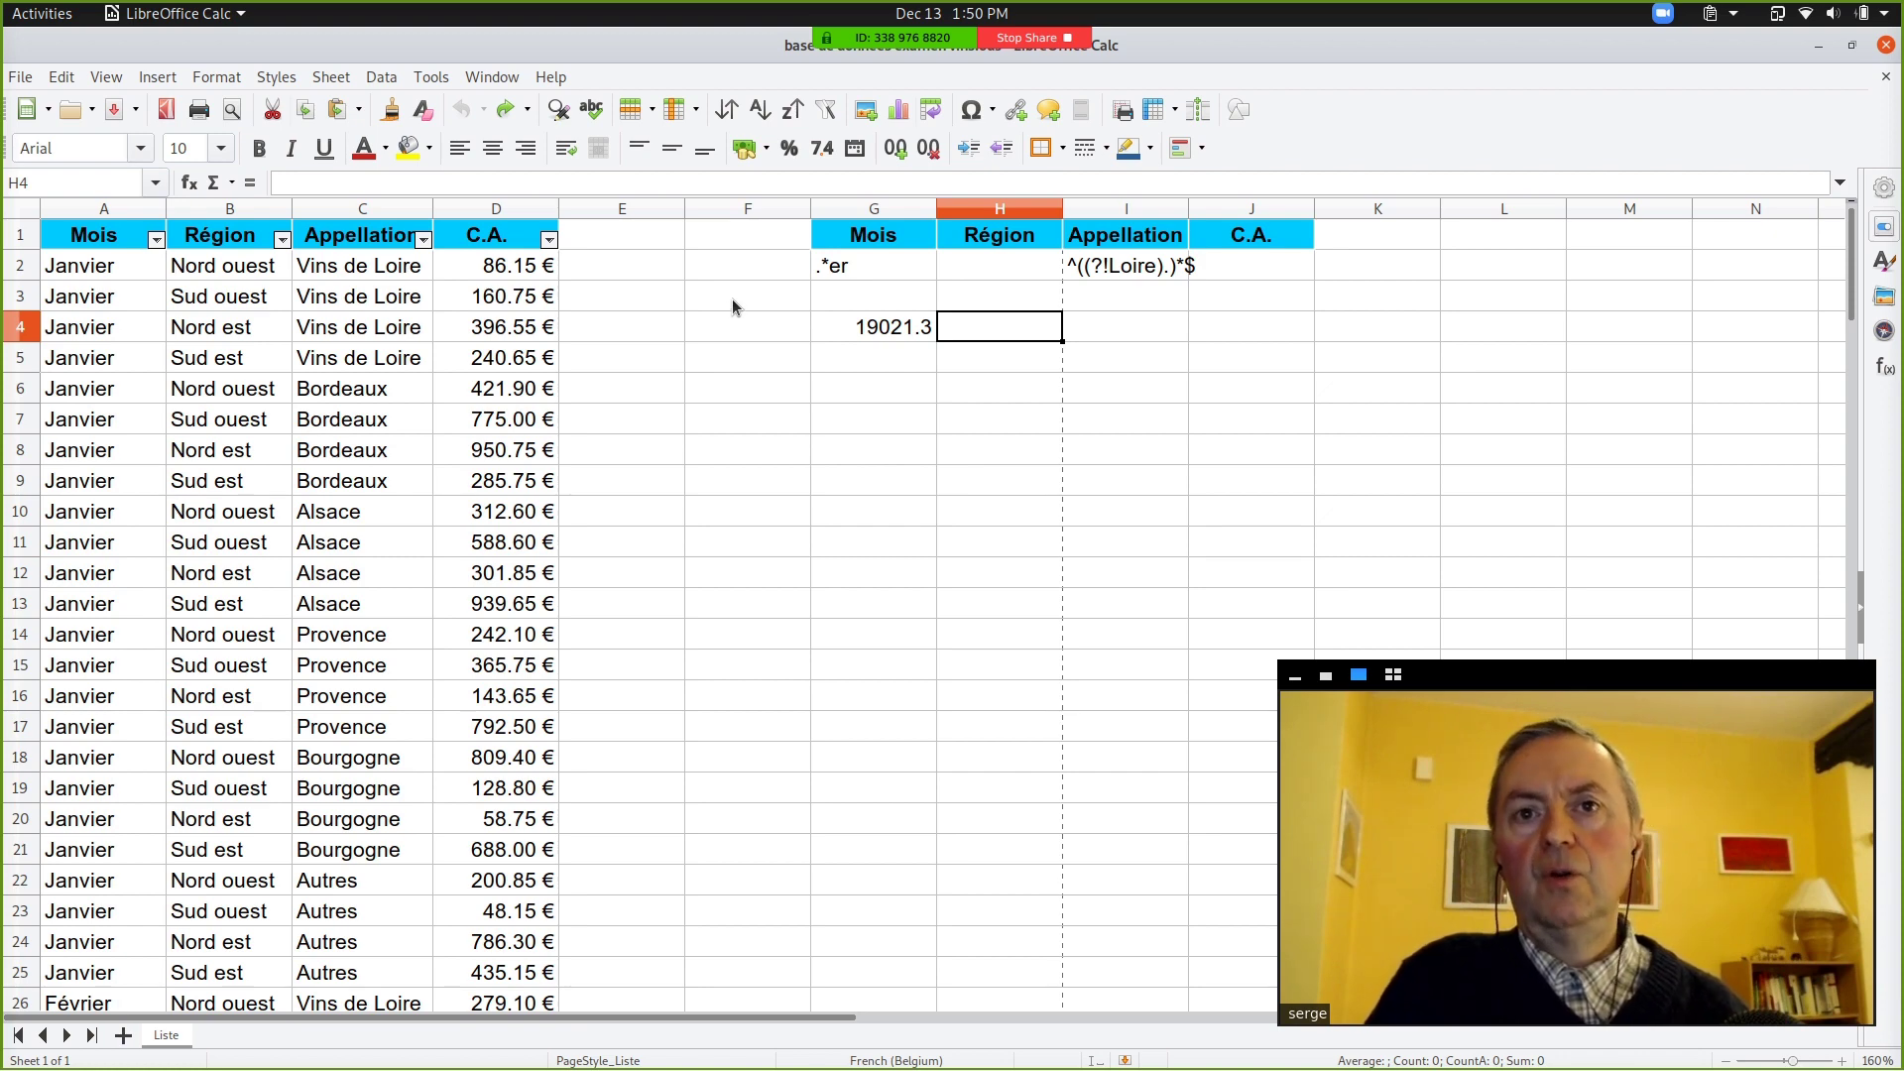
left_click(836, 243)
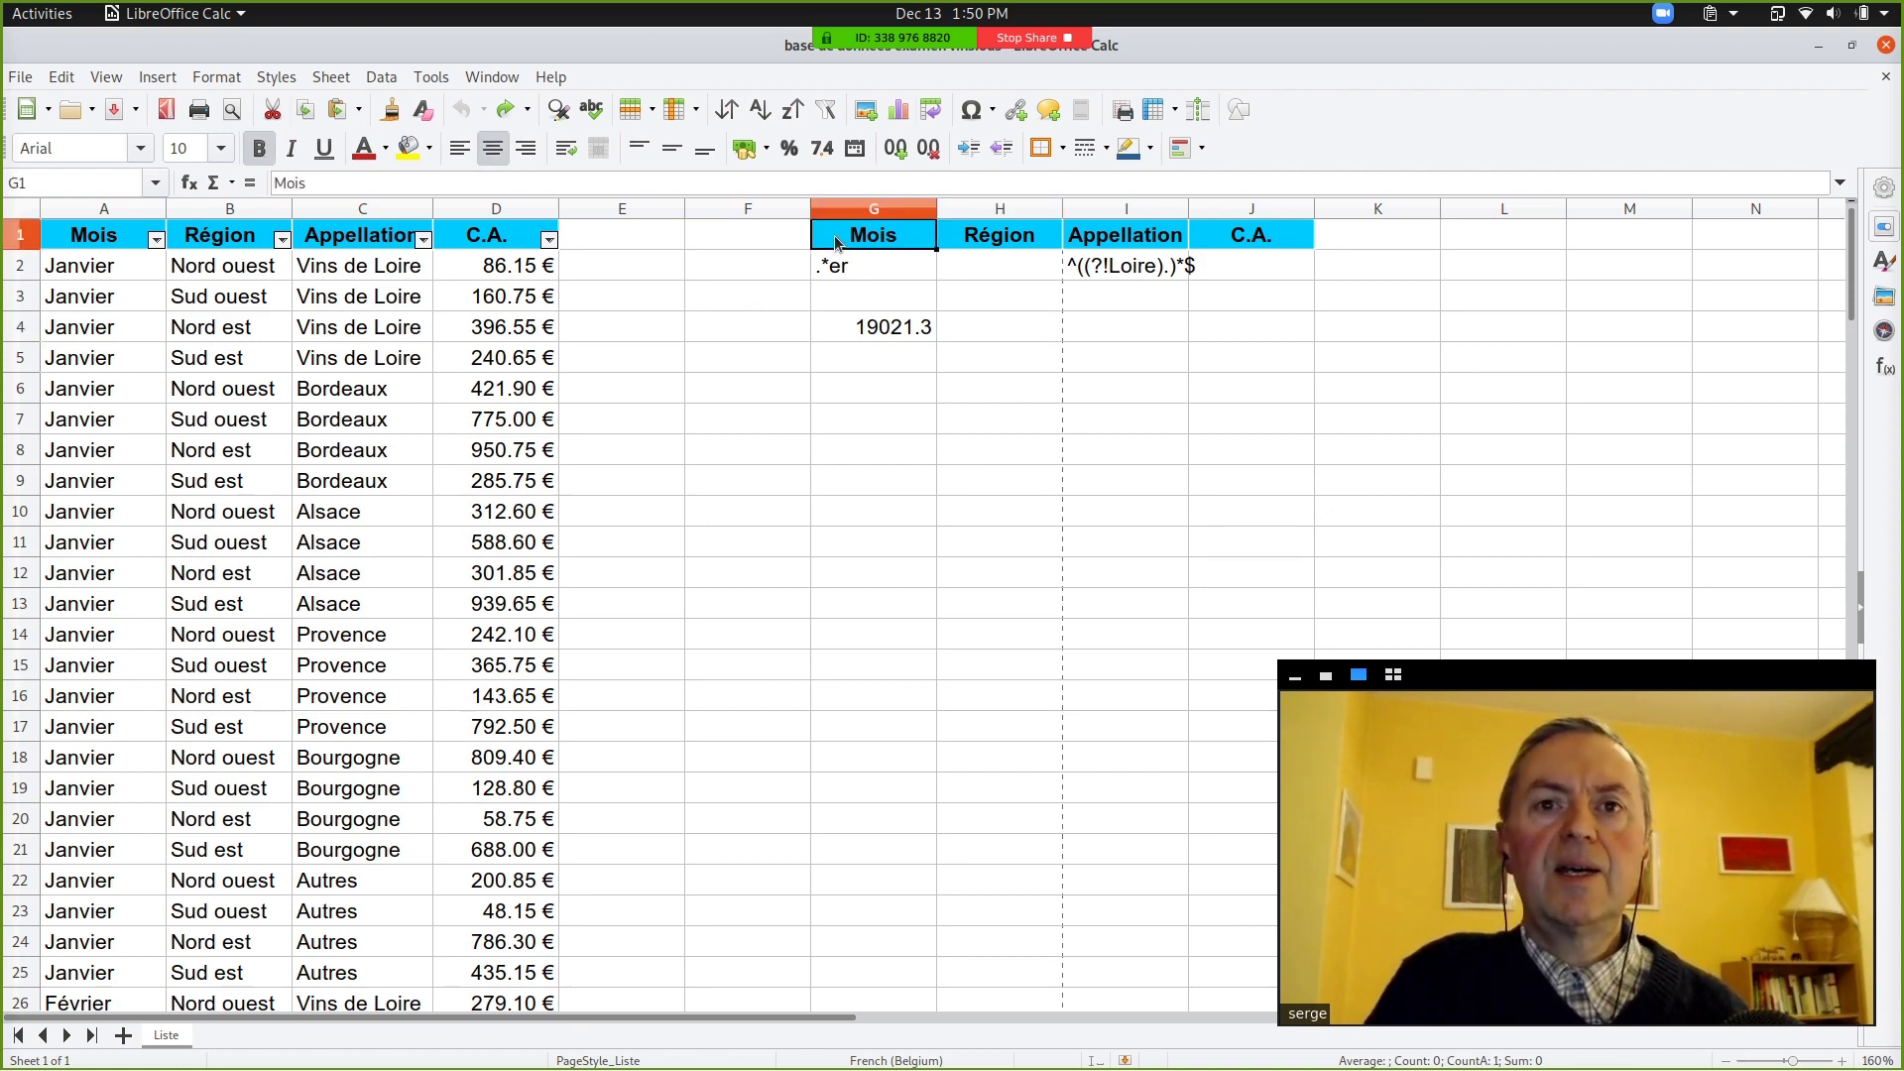
left_click(1058, 369)
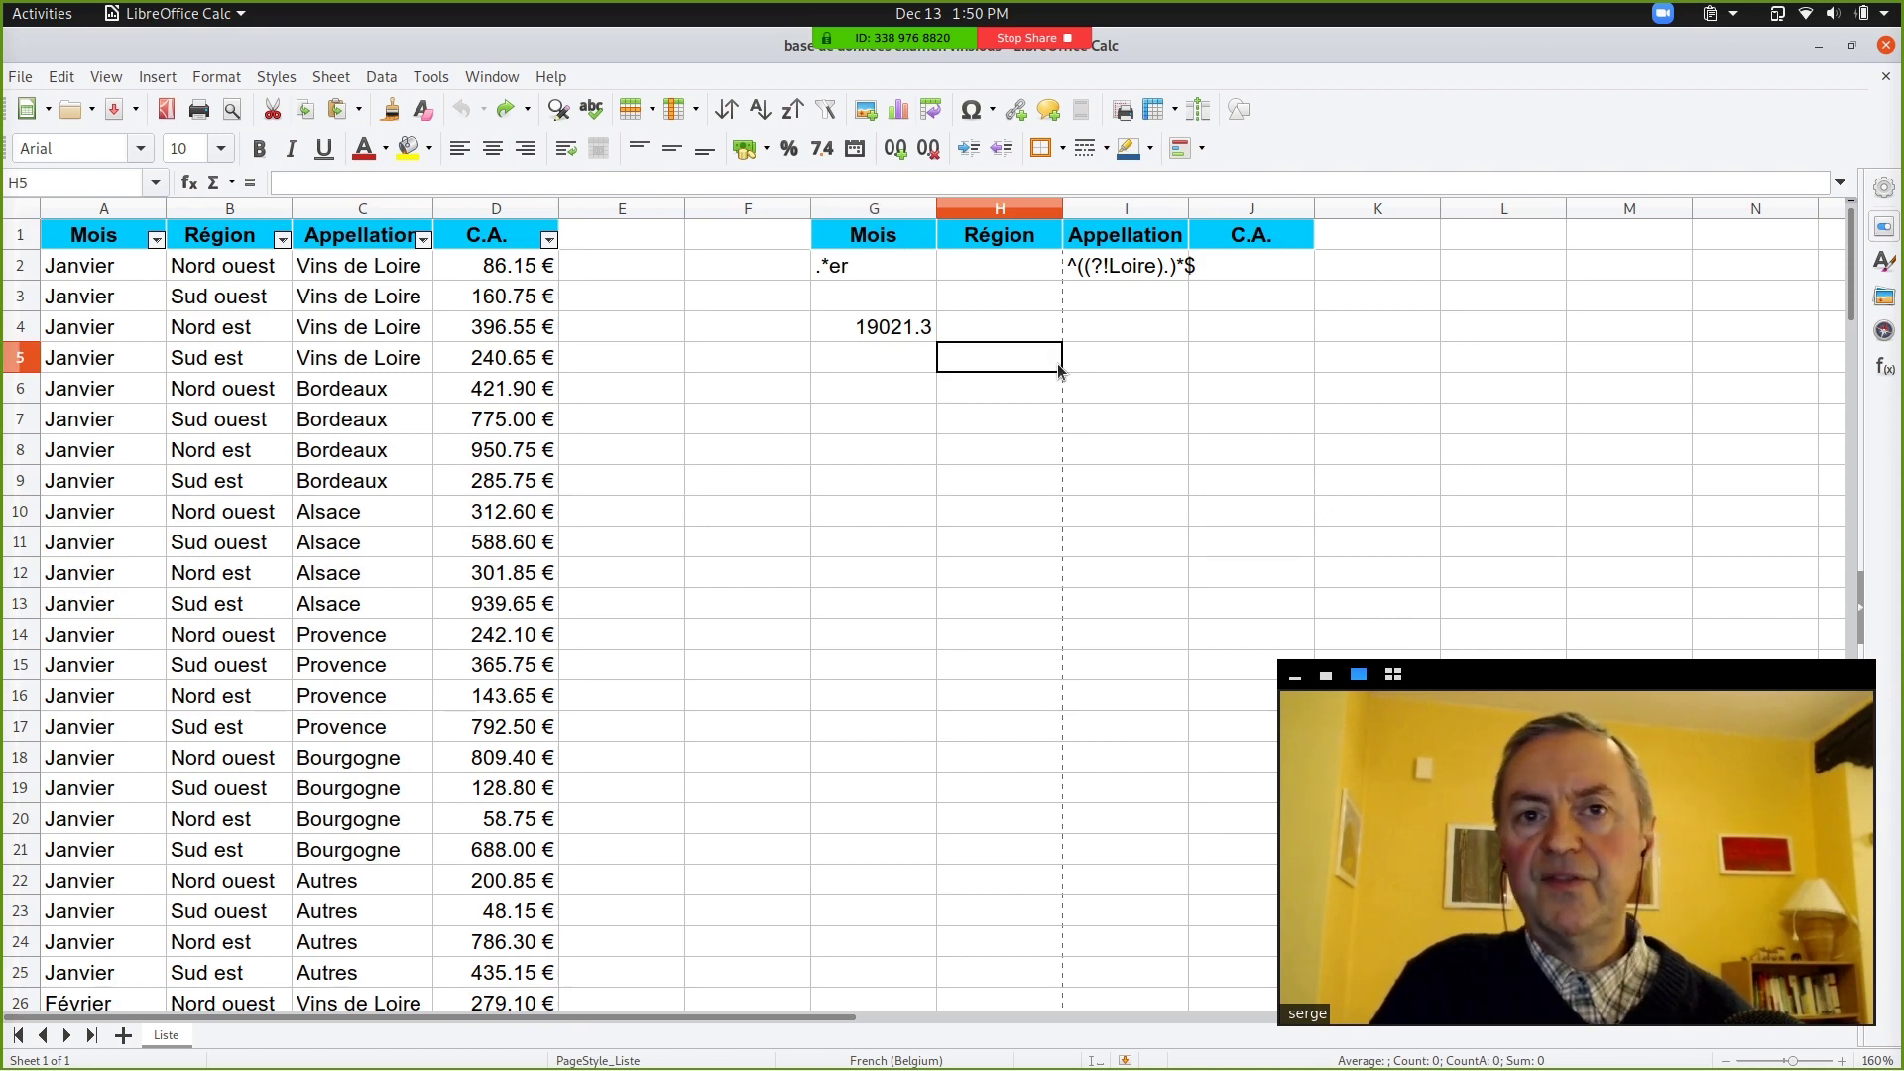
Step: For F6, search the Function Wizard for 'dsum' and select DSUM
left_click(730, 393)
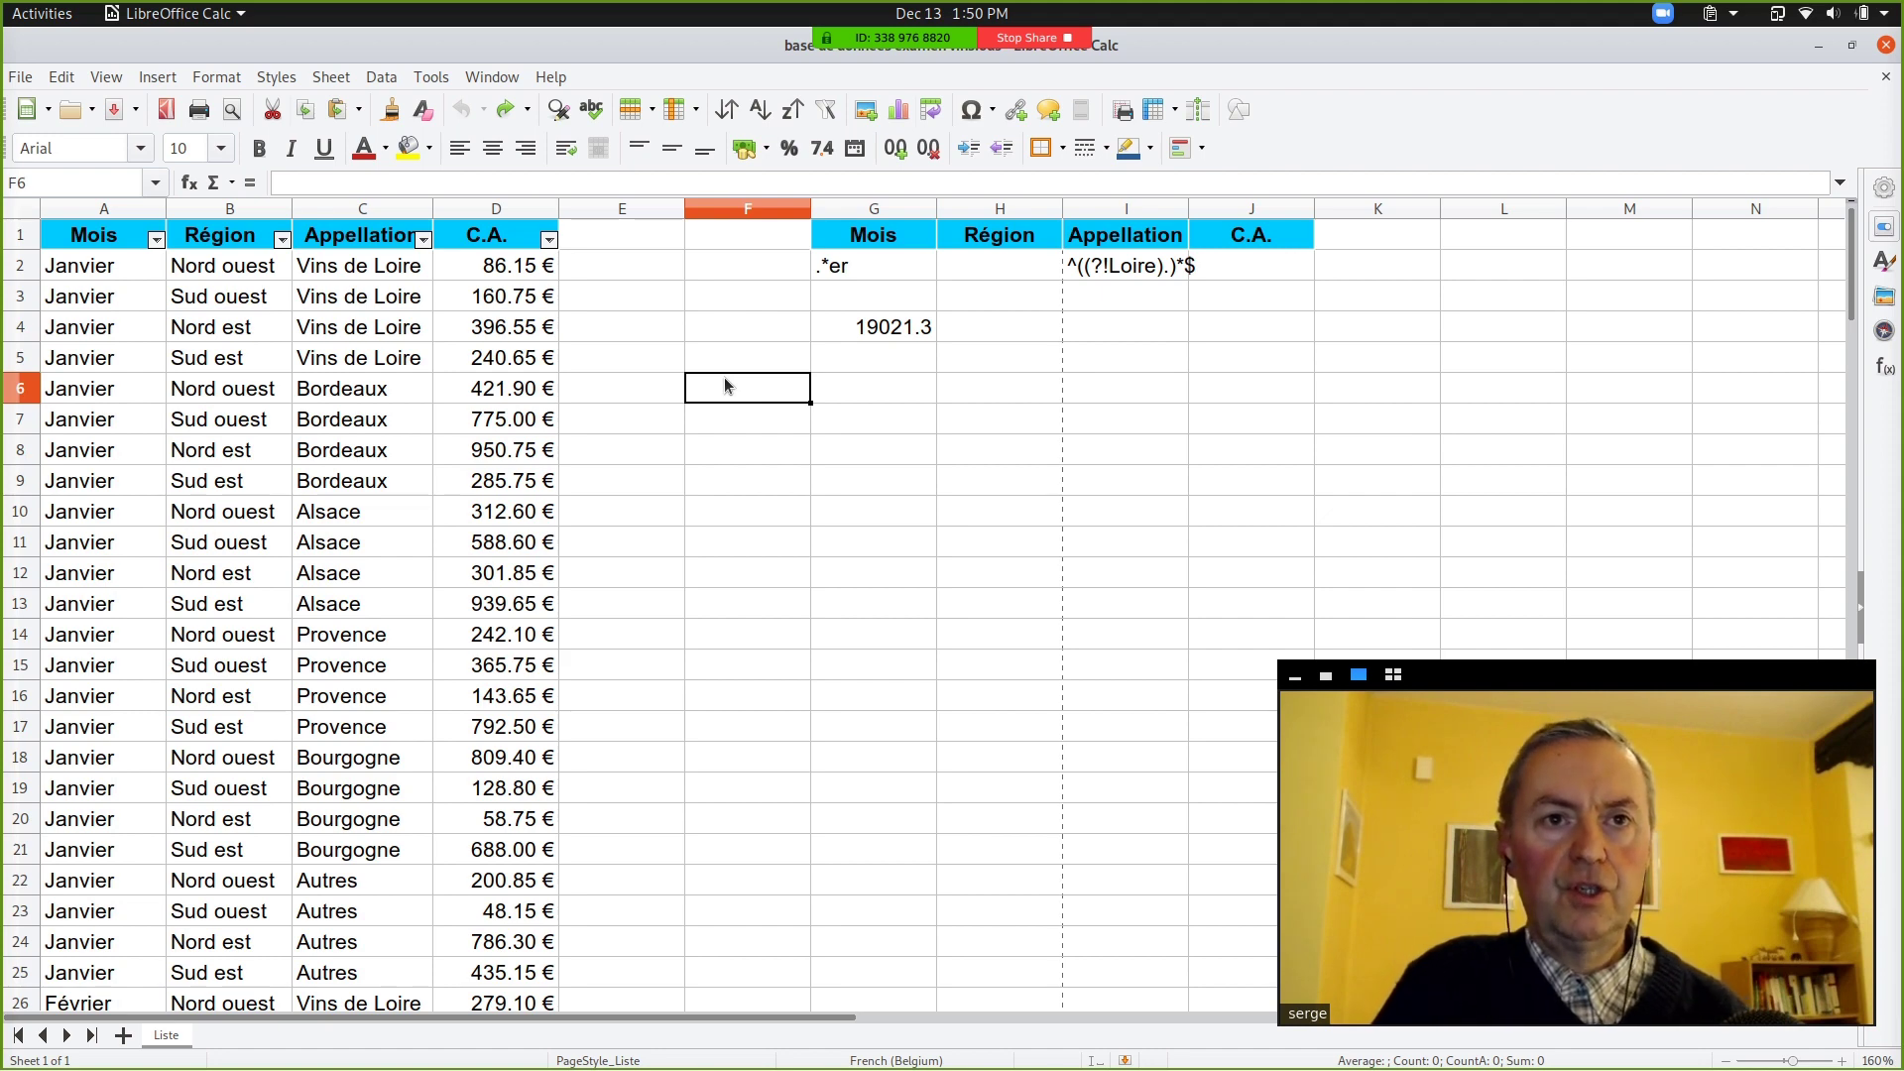
left_click(189, 182)
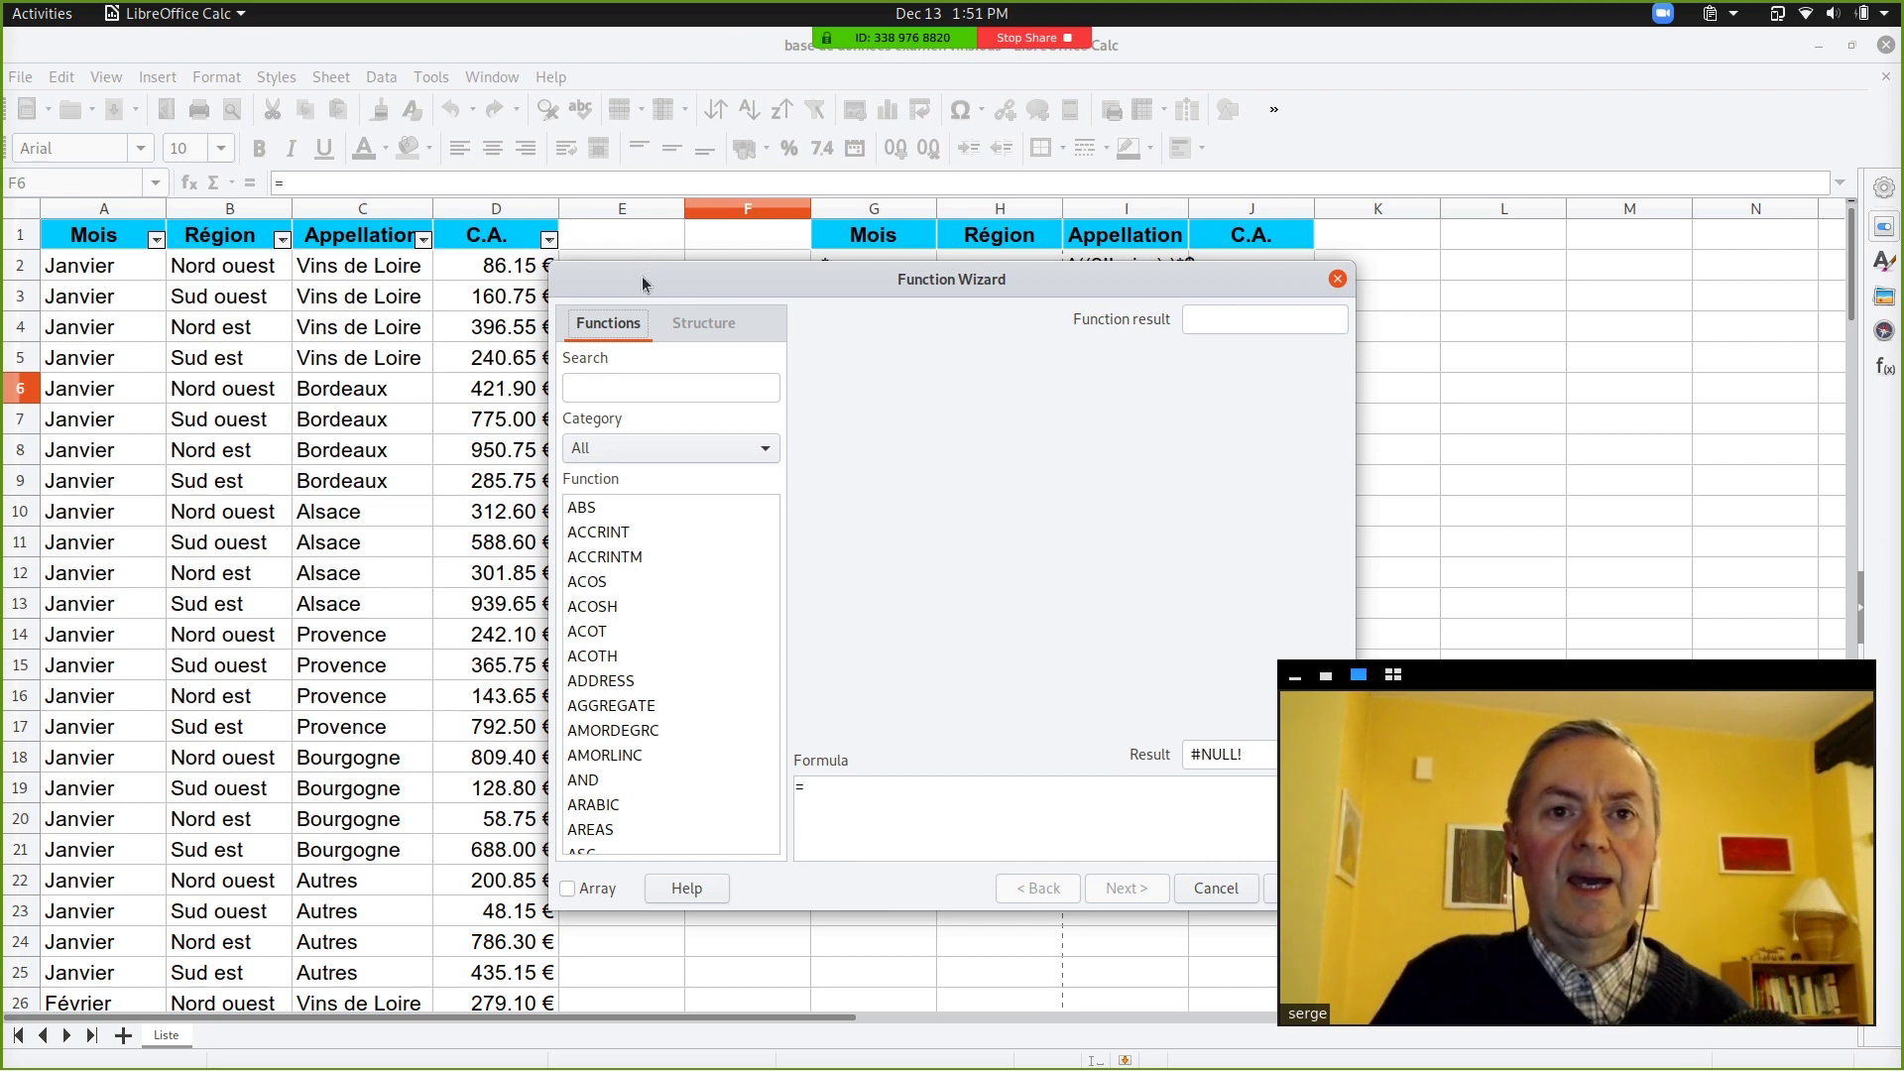
left_click_drag(645, 281, 517, 222)
left_click(476, 327)
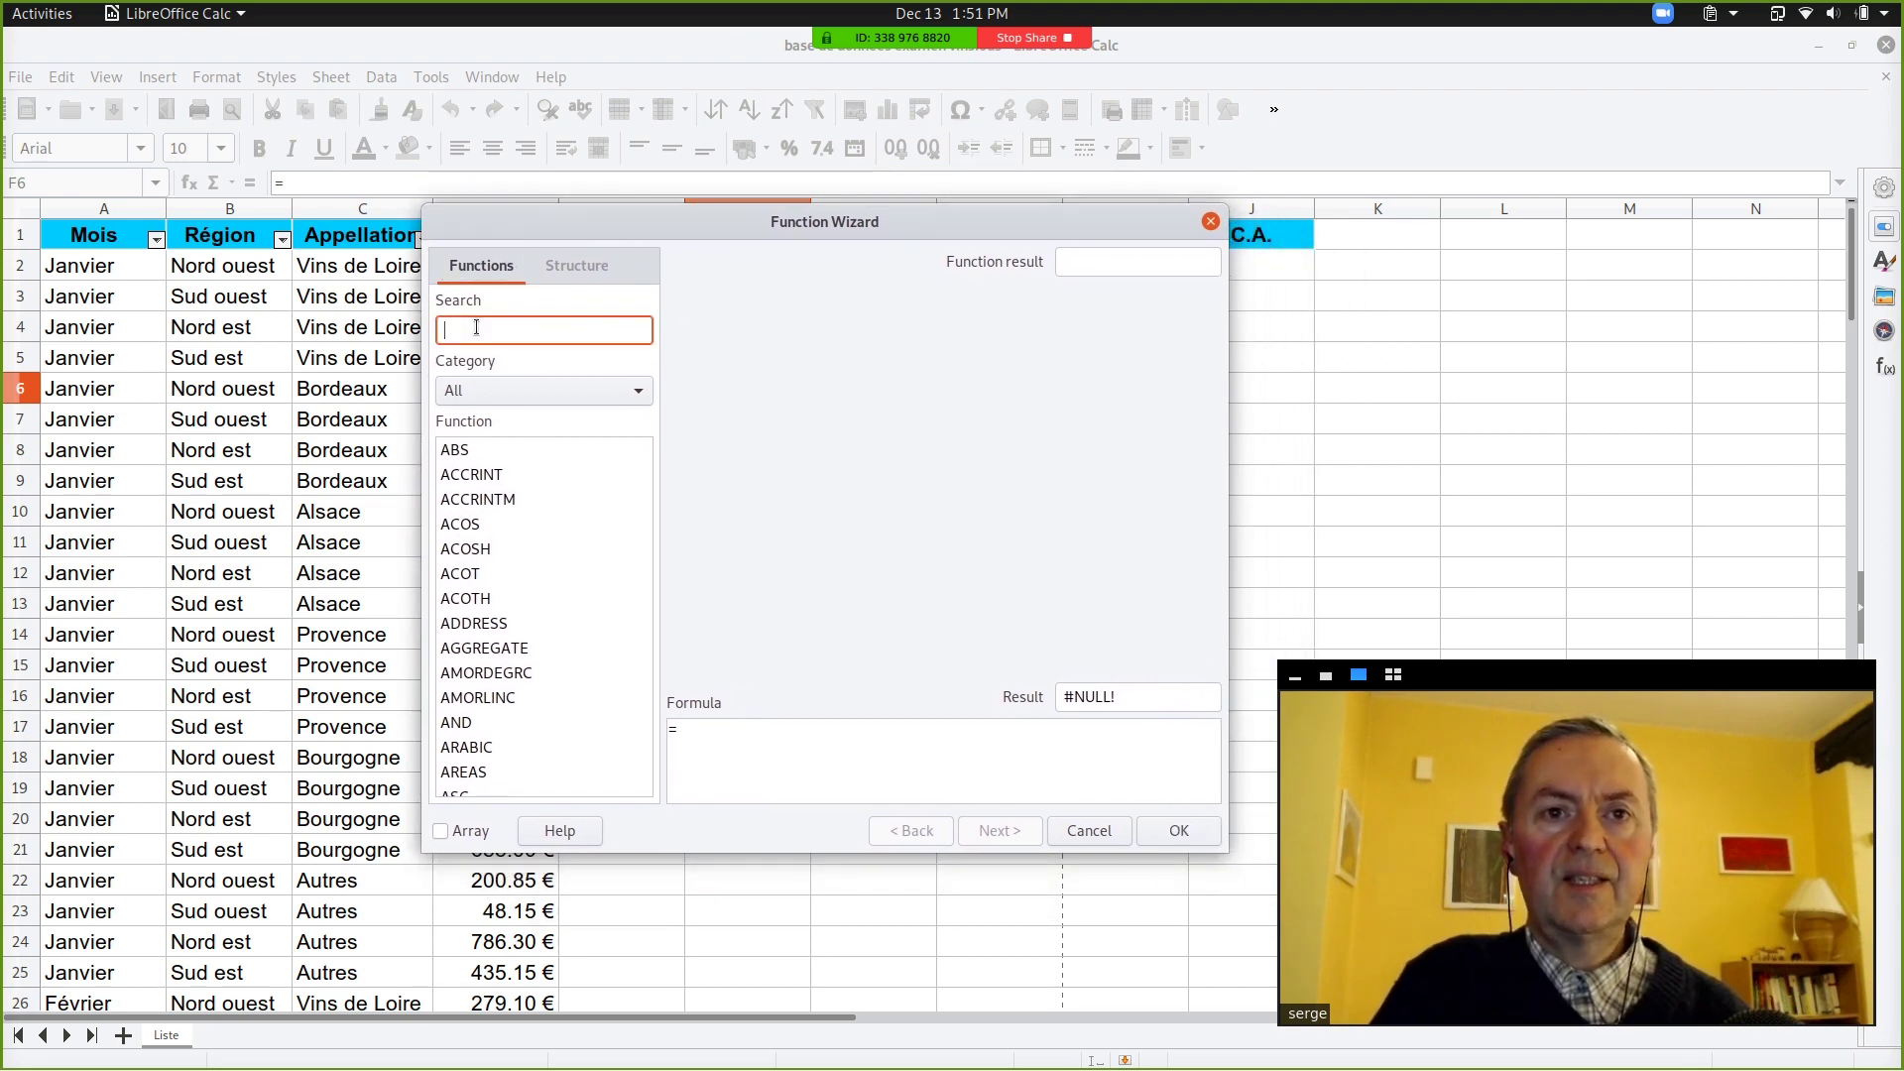
type("des")
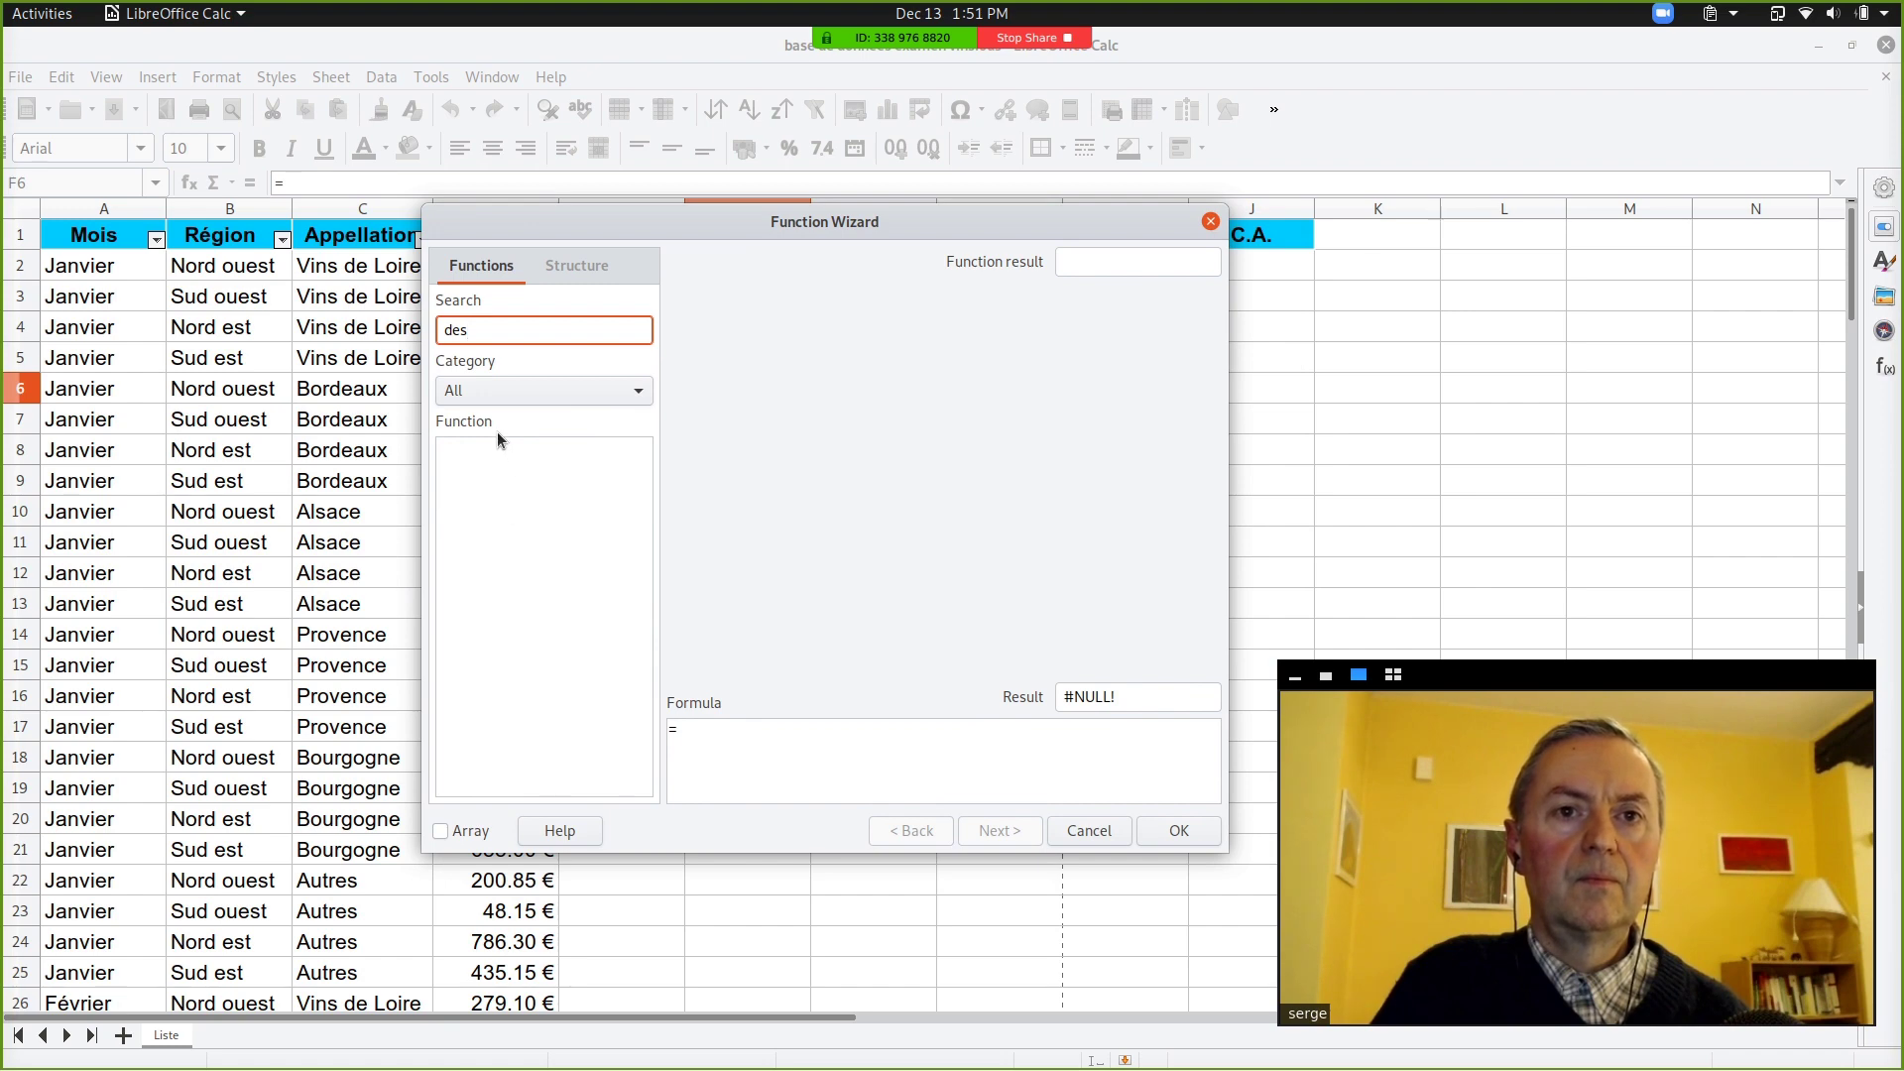
key("BackSpace")
key("BackSpace")
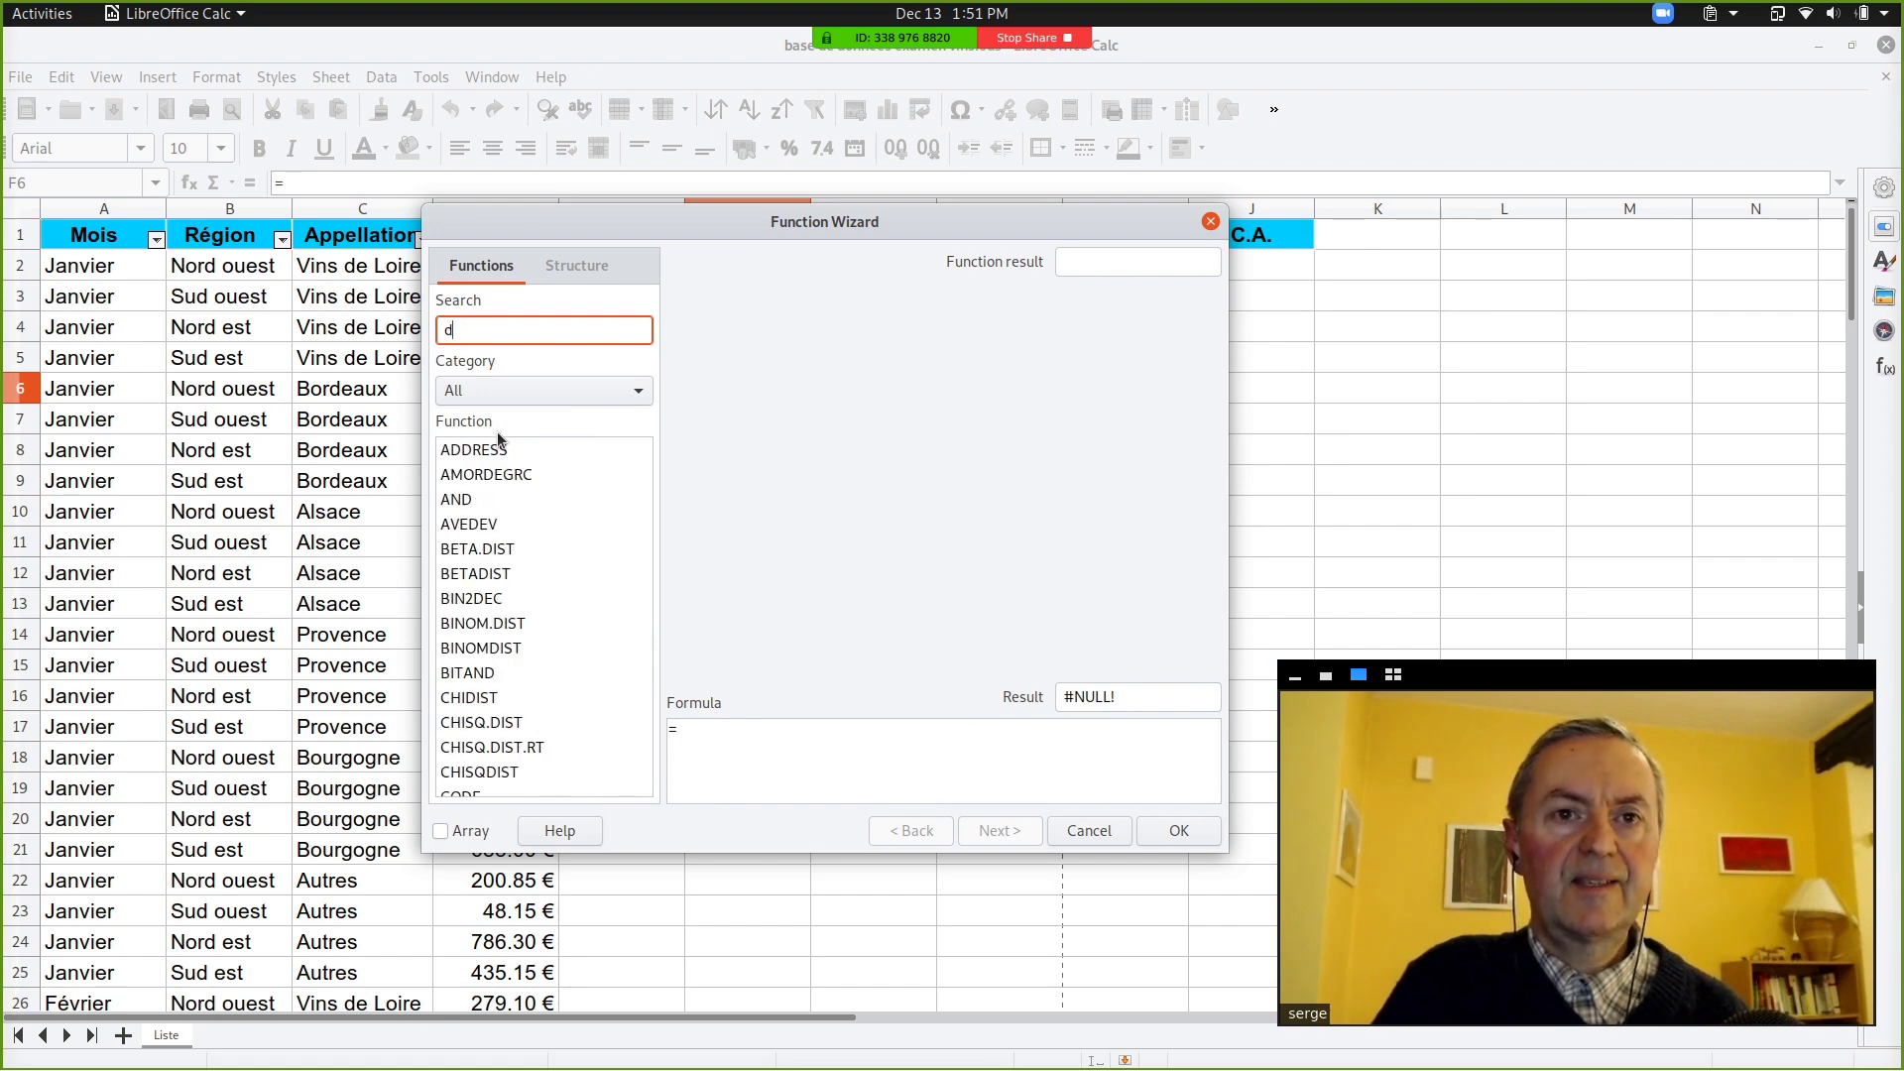
type("sum")
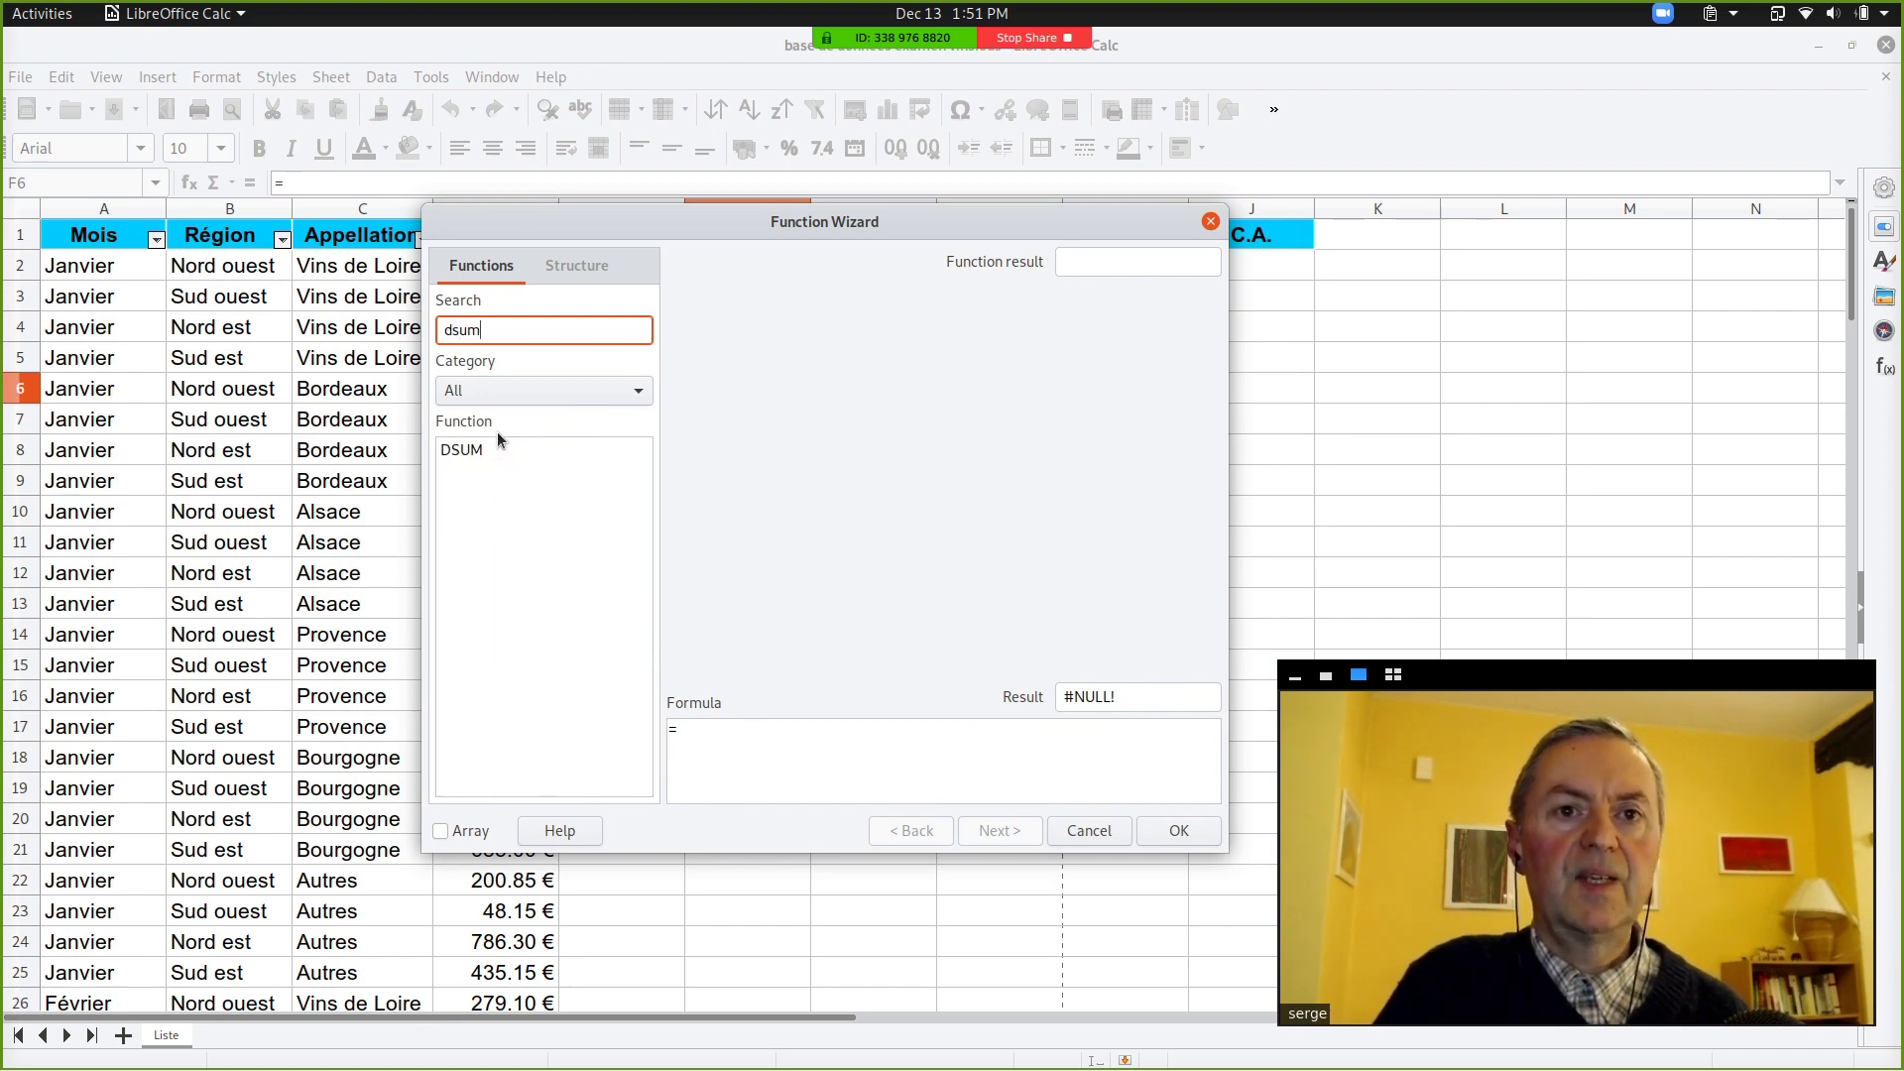
left_click(496, 452)
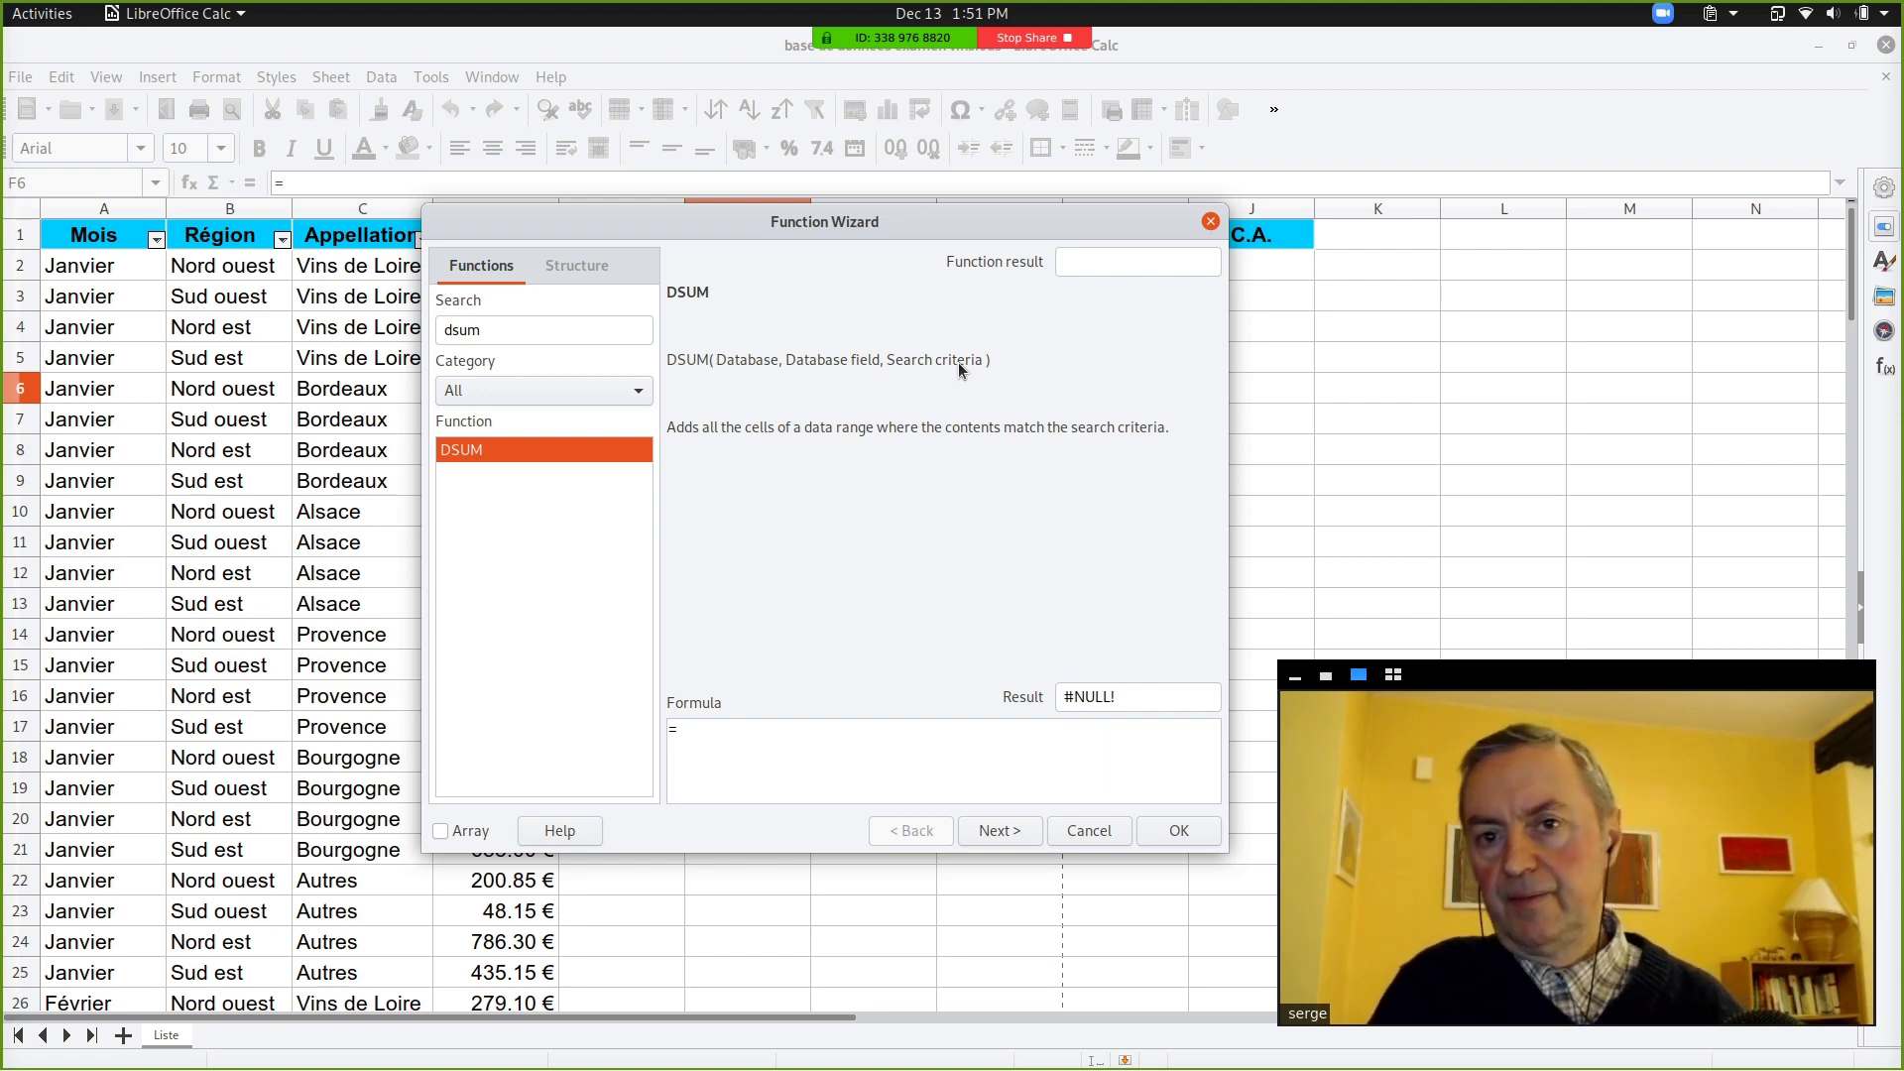
Step: Enter A1:D145 as DSUM's Database argument
left_click(990, 829)
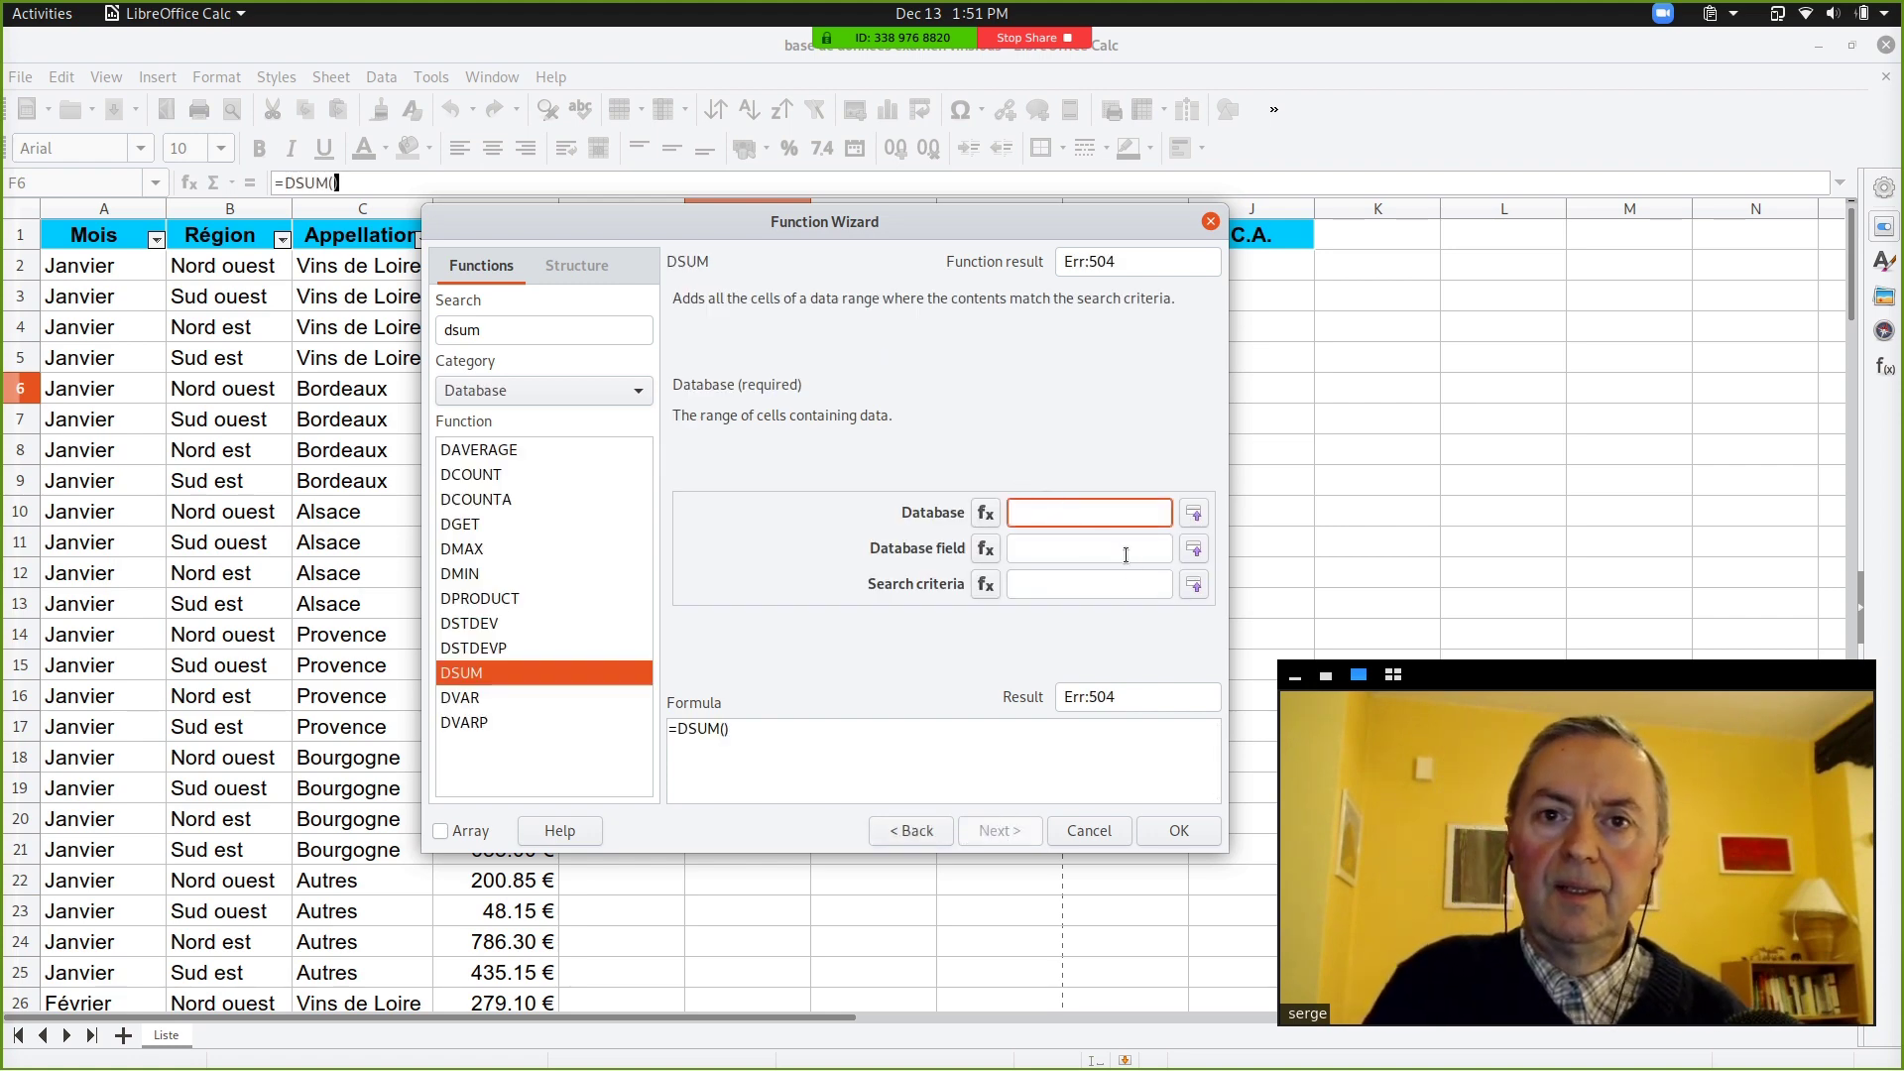
type("A")
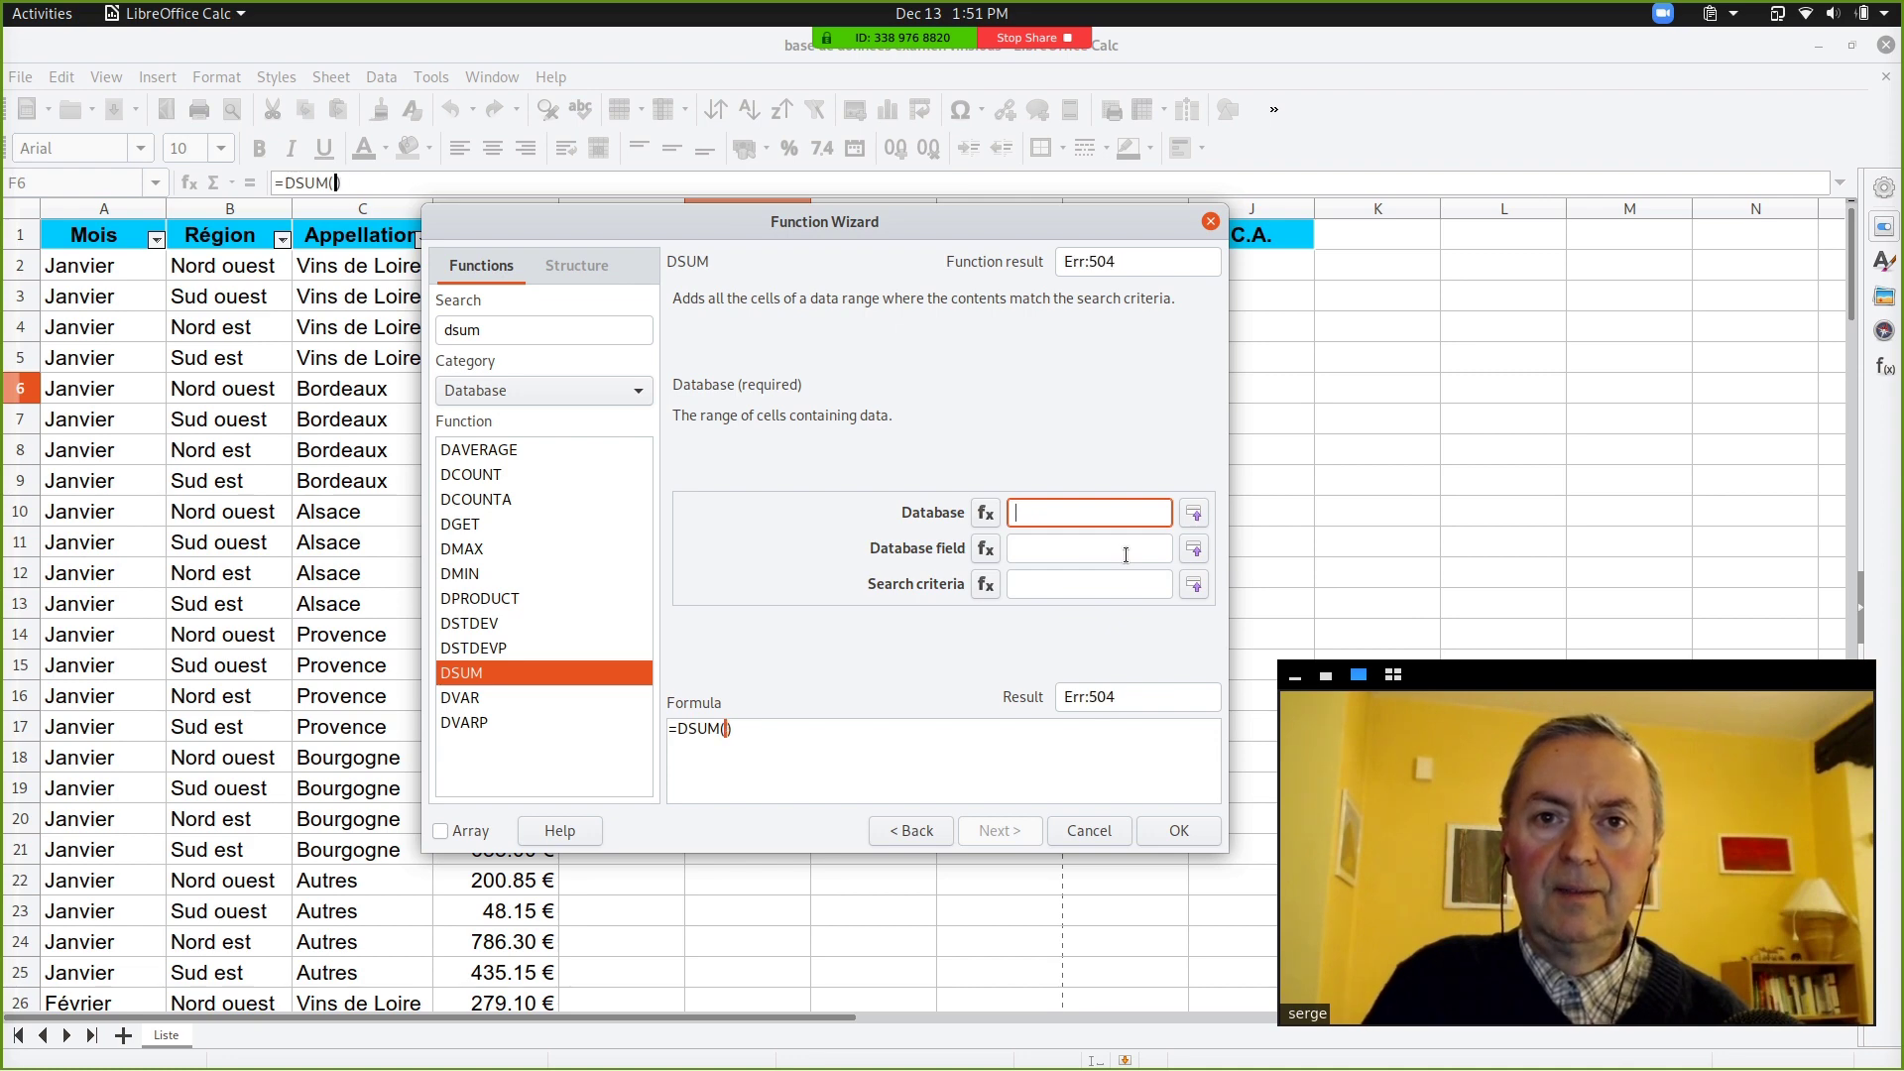
type("1:")
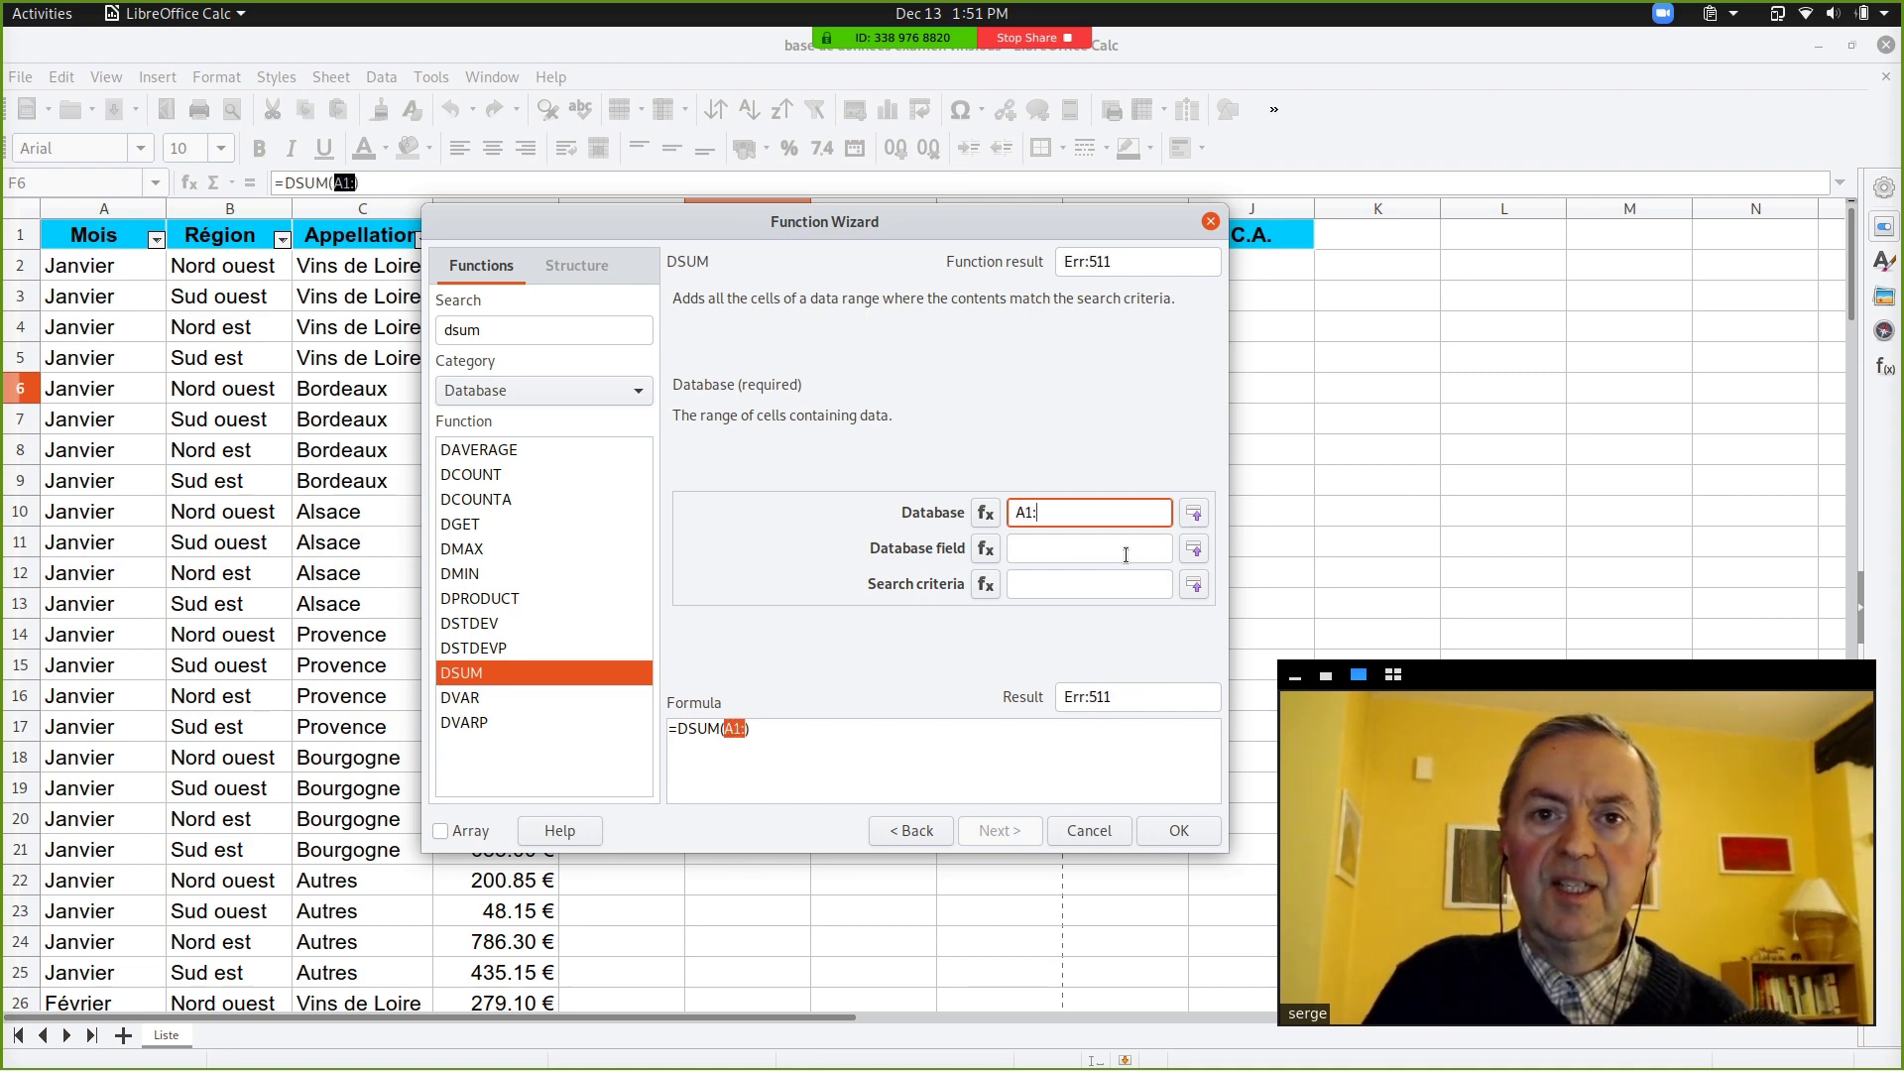
type("J")
key("BackSpace")
type("D145")
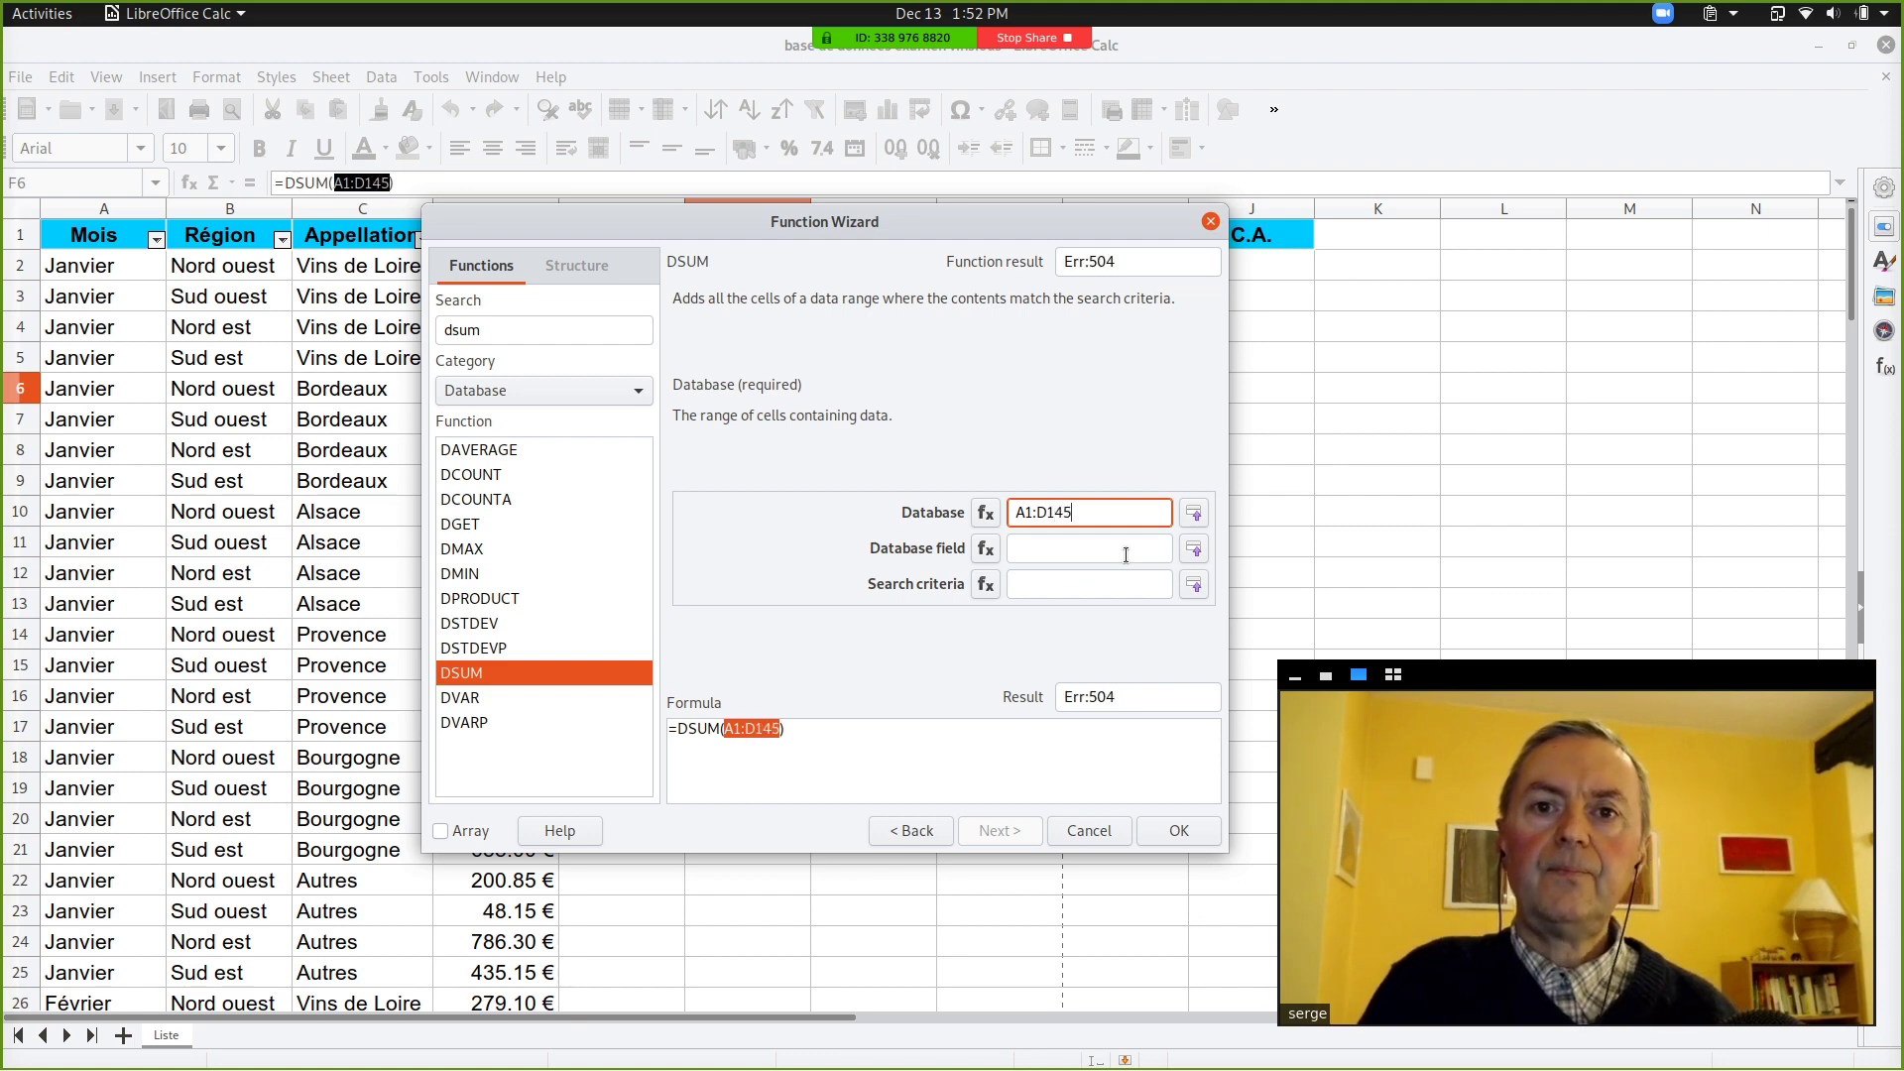
left_click(1119, 556)
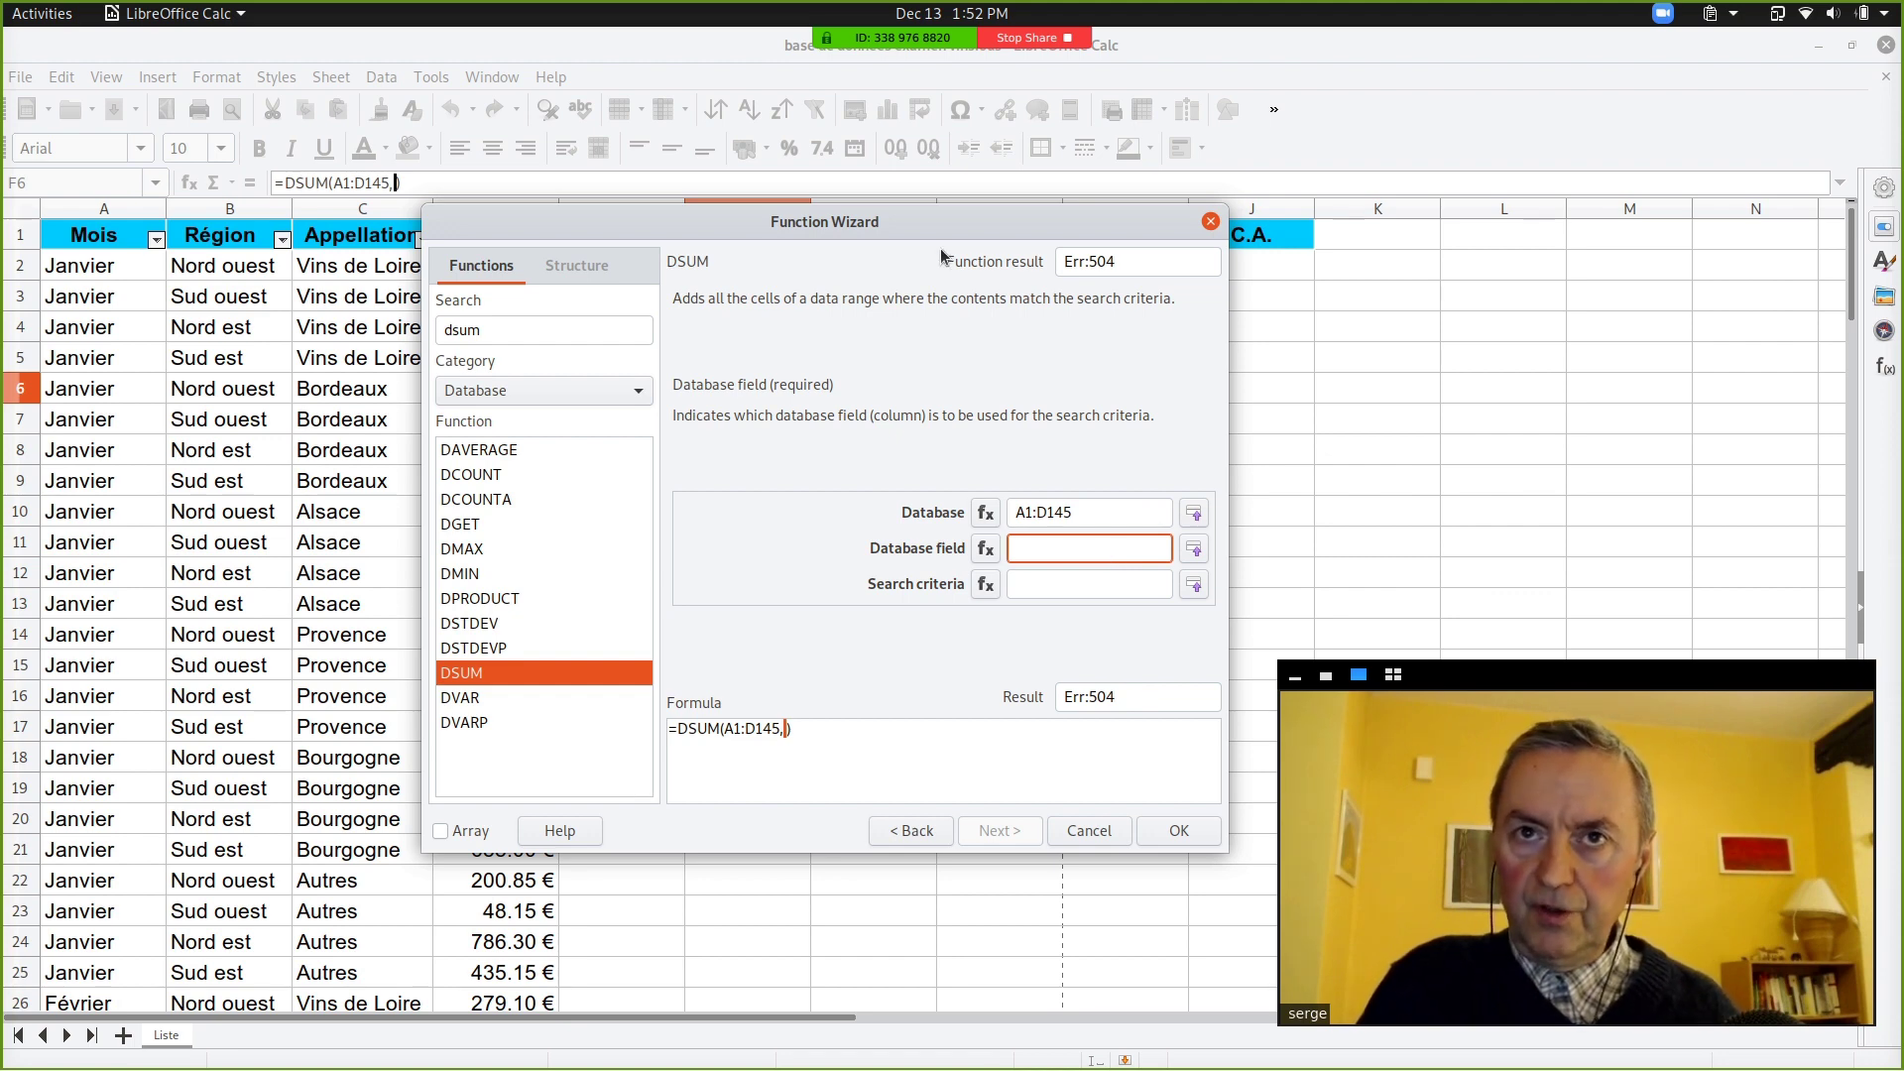
Step: Enter C.A. as the Database field, replacing an initial 4
left_click_drag(924, 221, 620, 396)
left_click(770, 723)
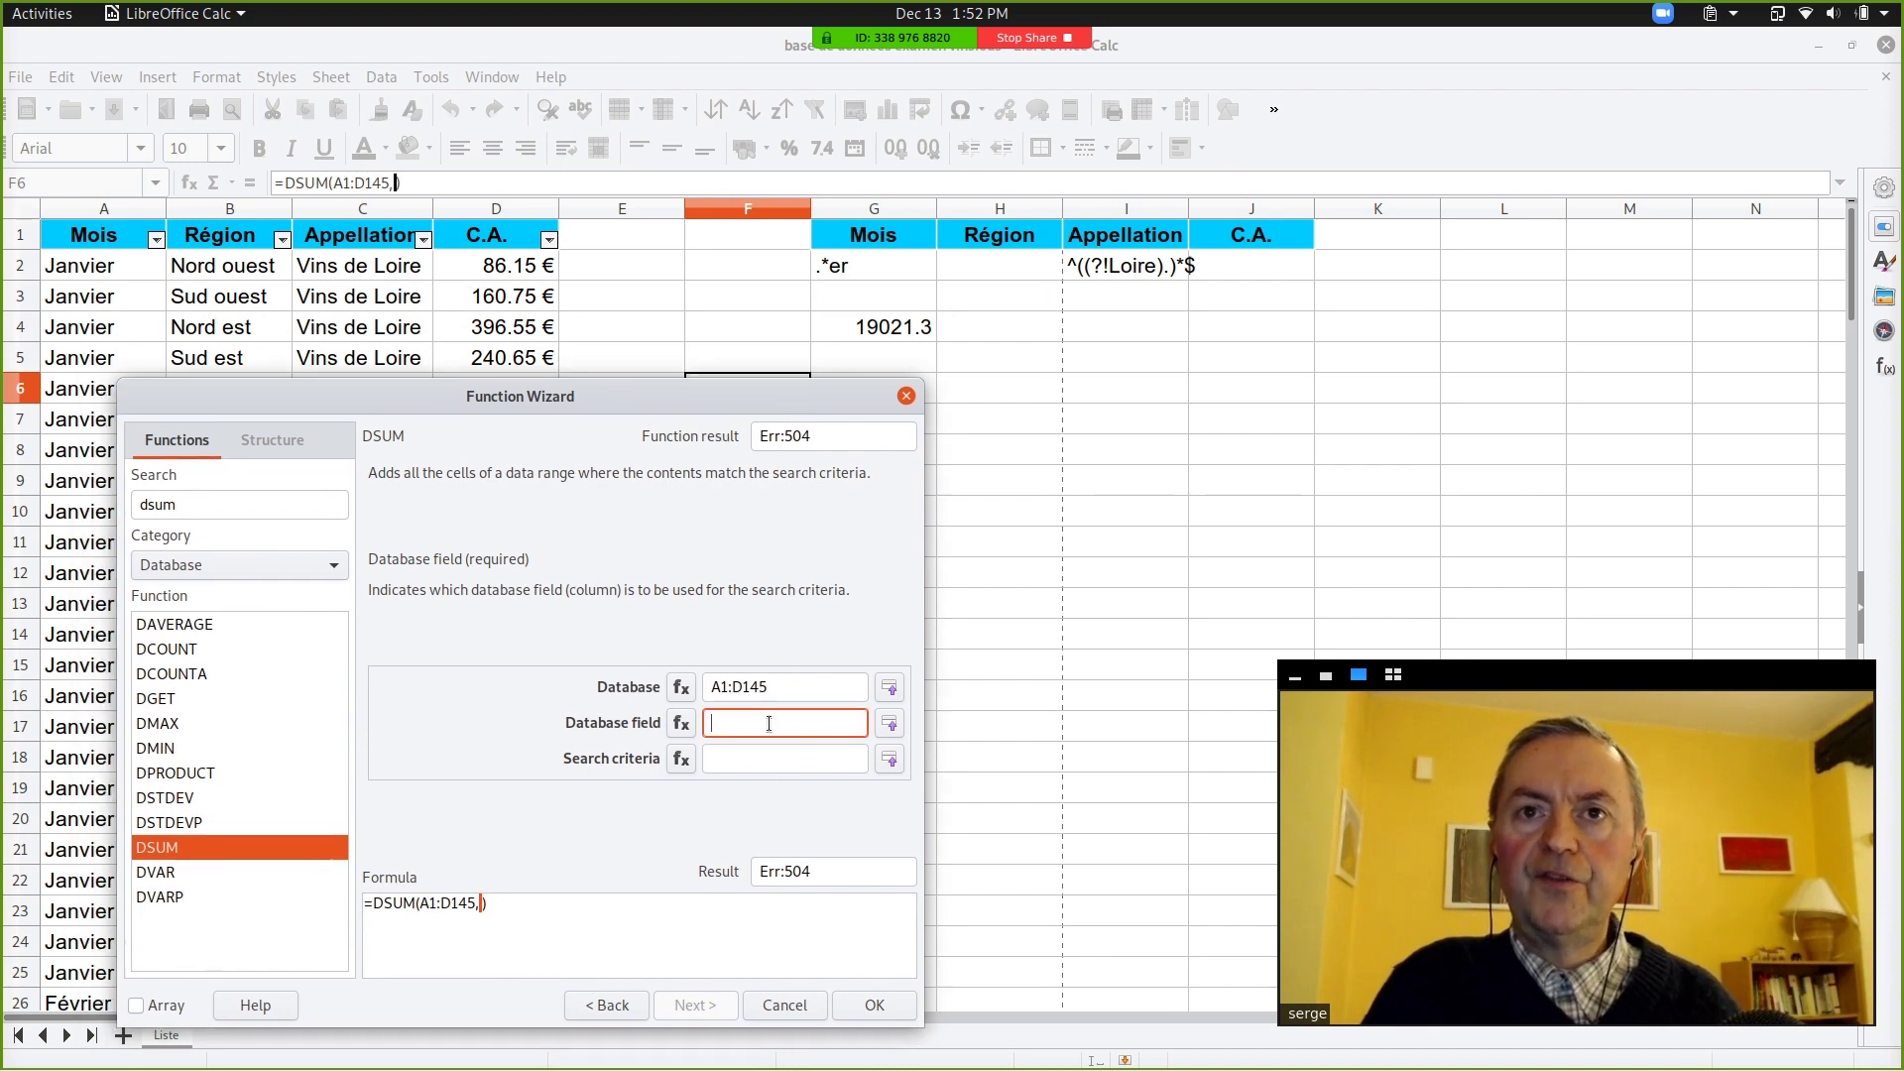
type("4")
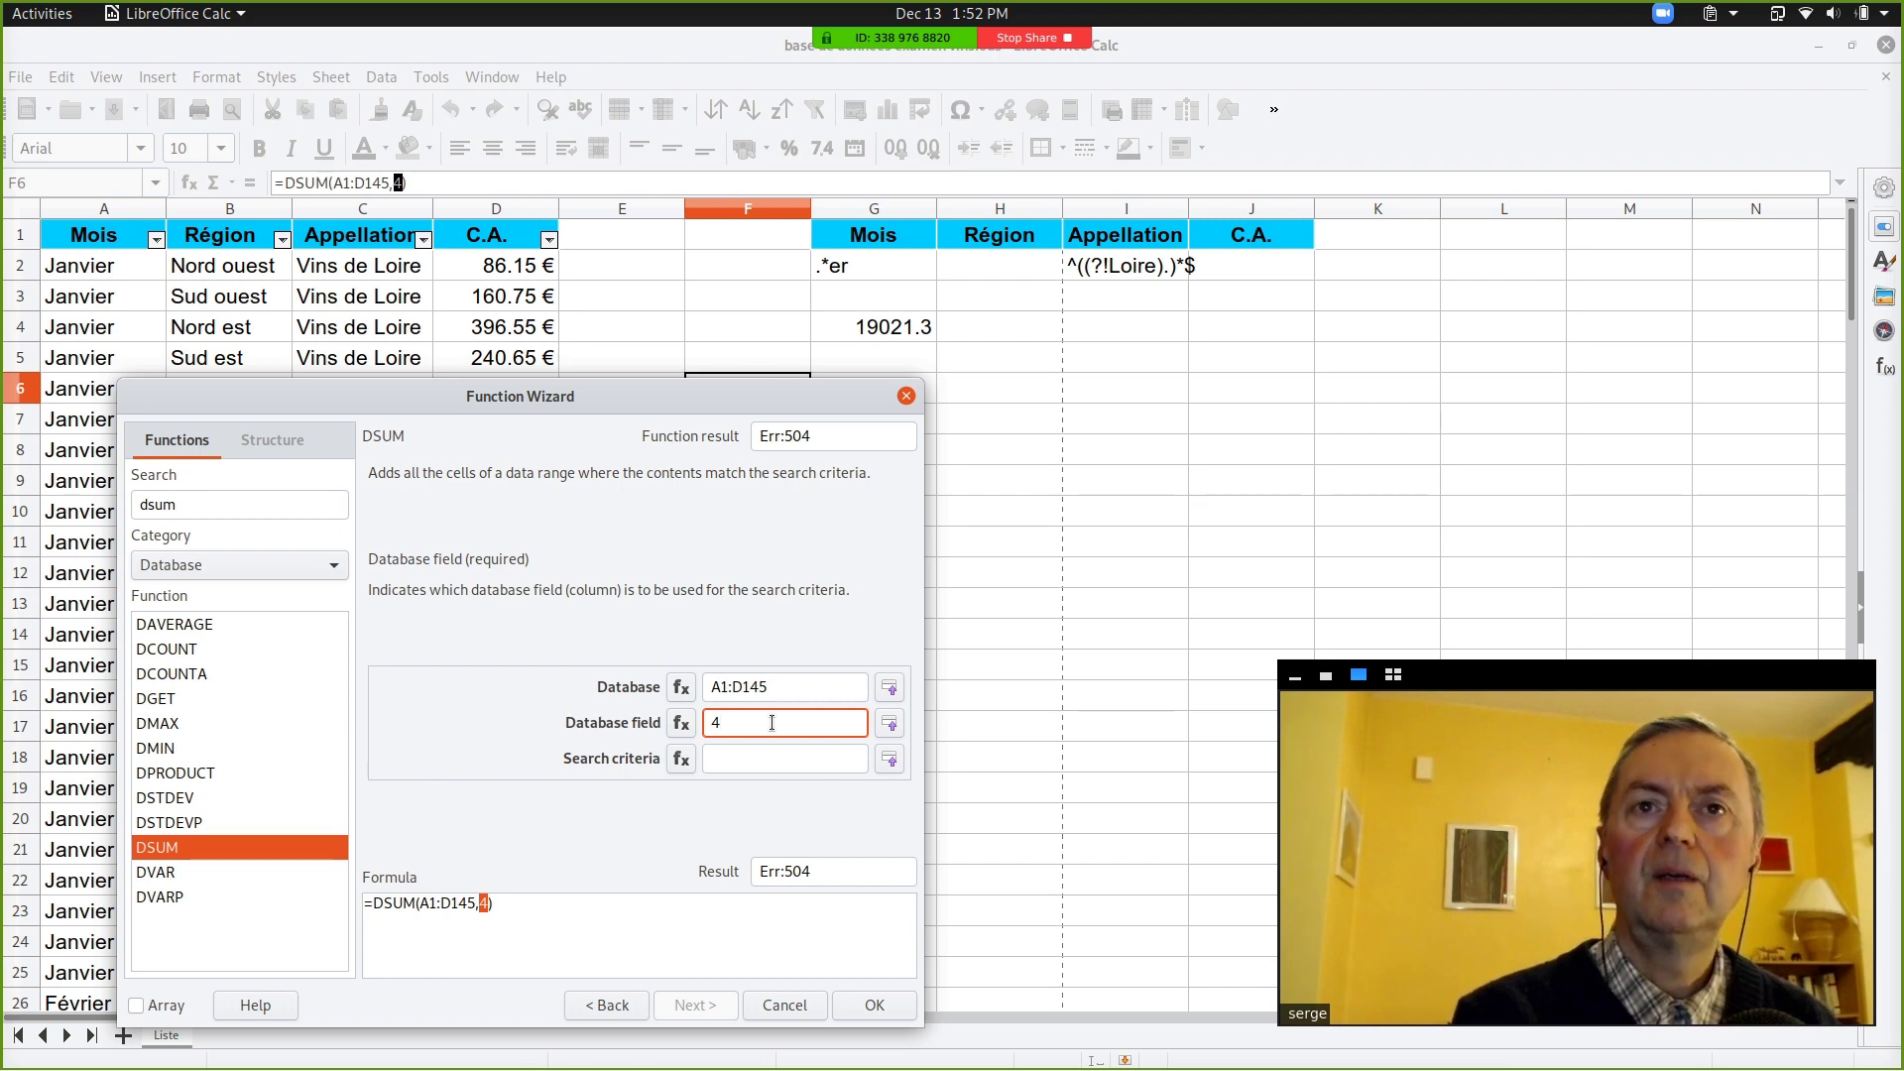
key("BackSpace")
type("C")
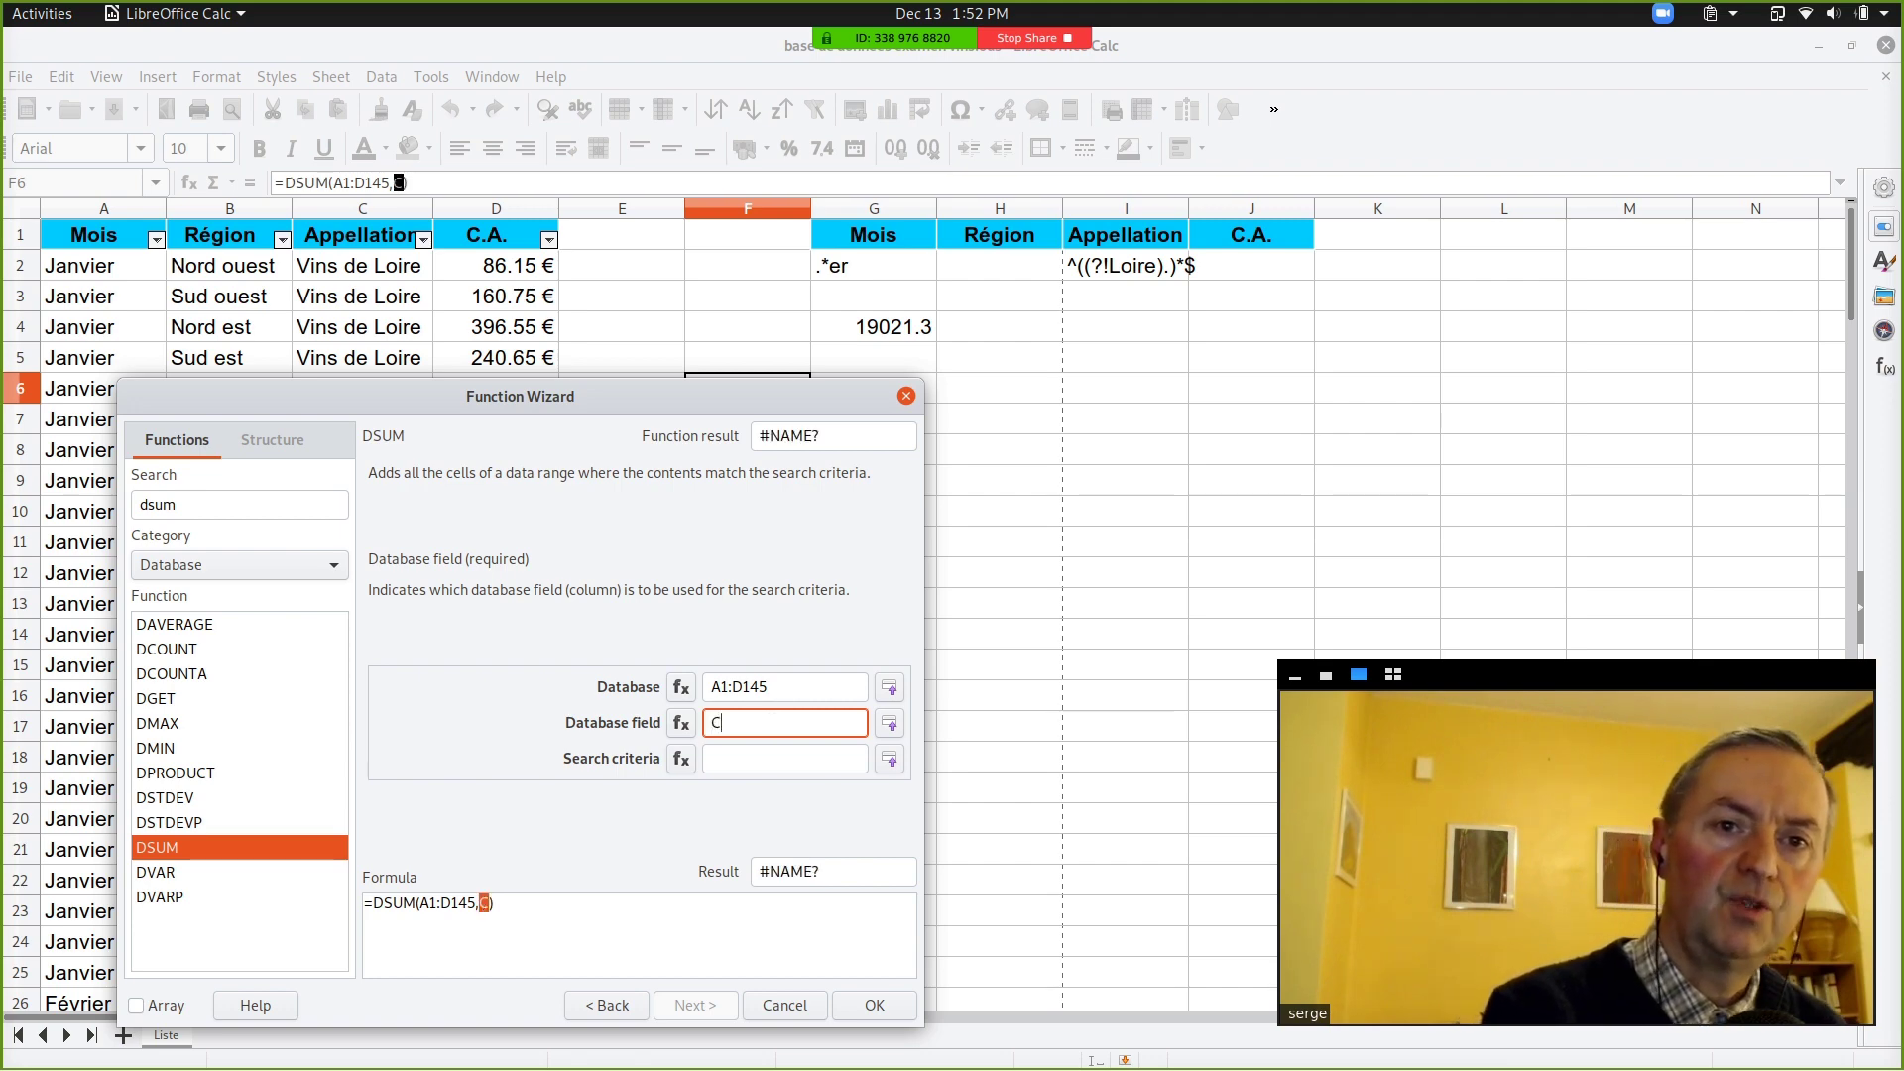
type(".A.")
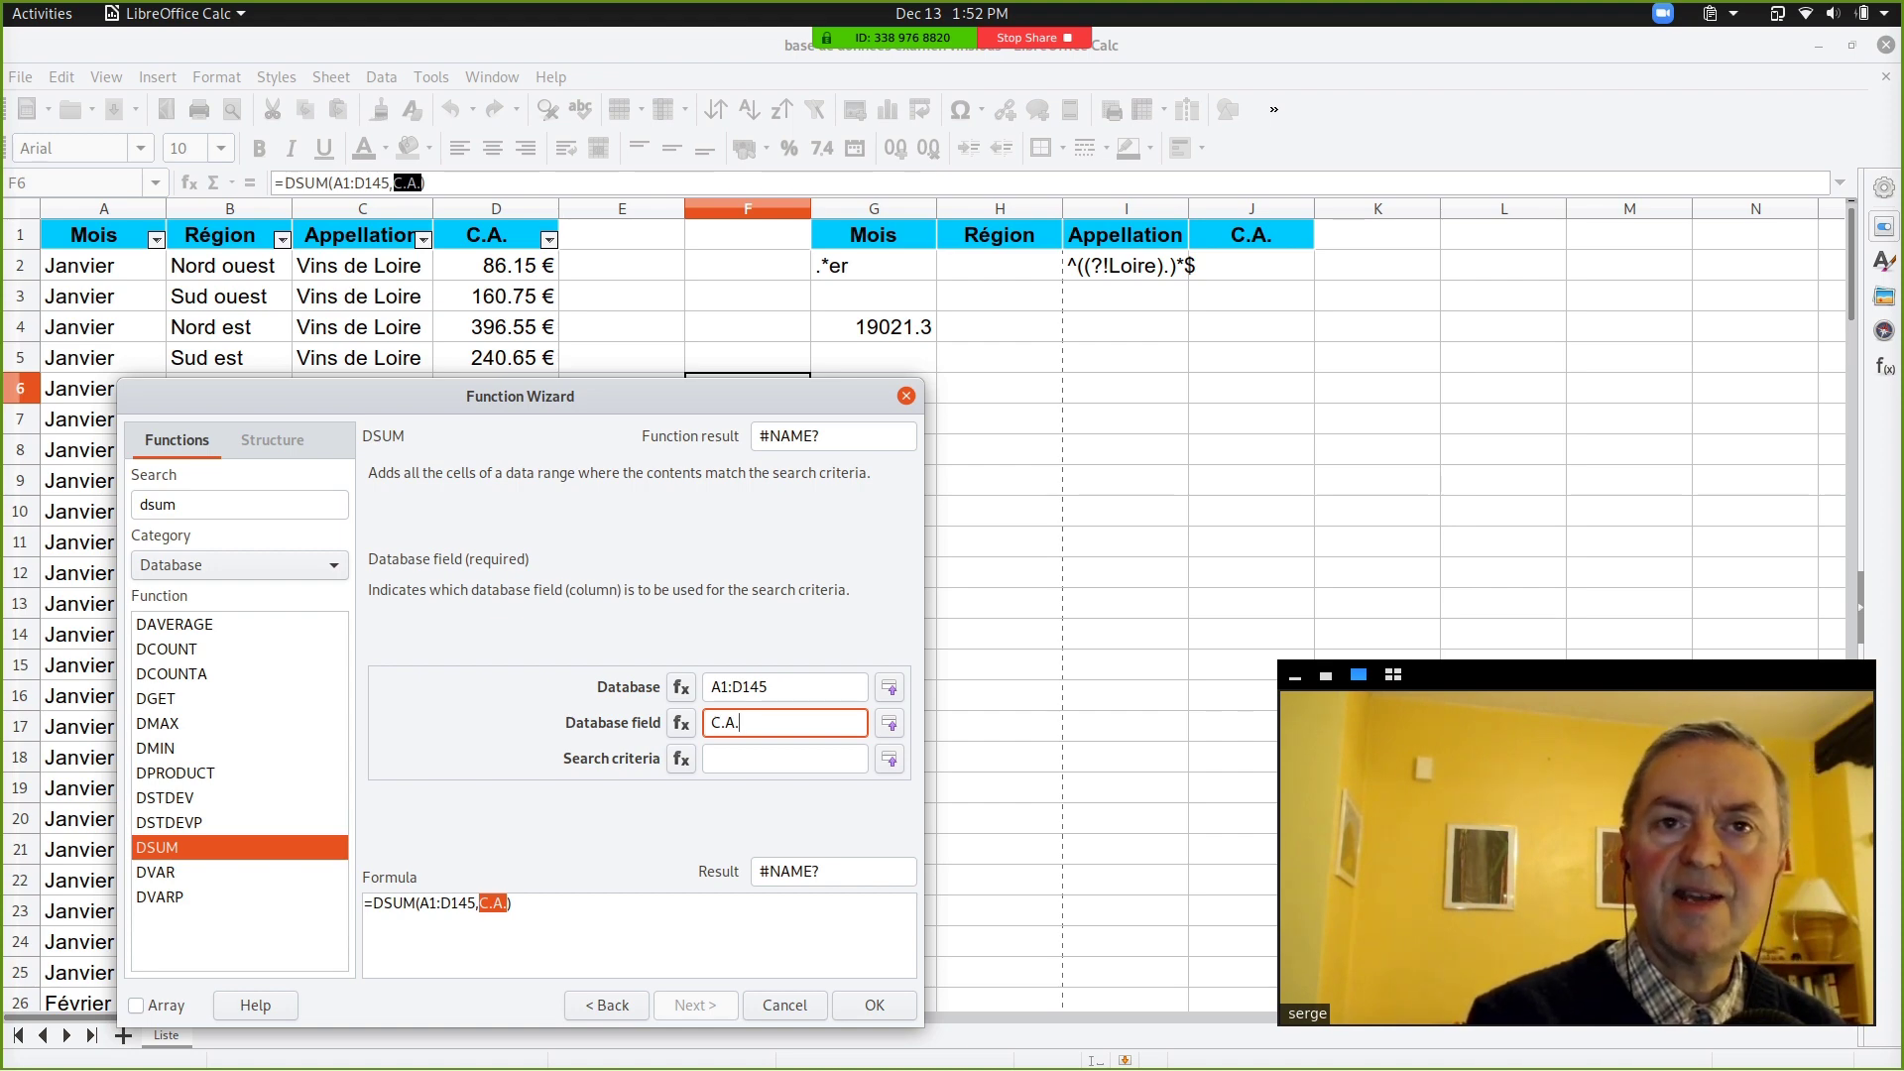
left_click(741, 757)
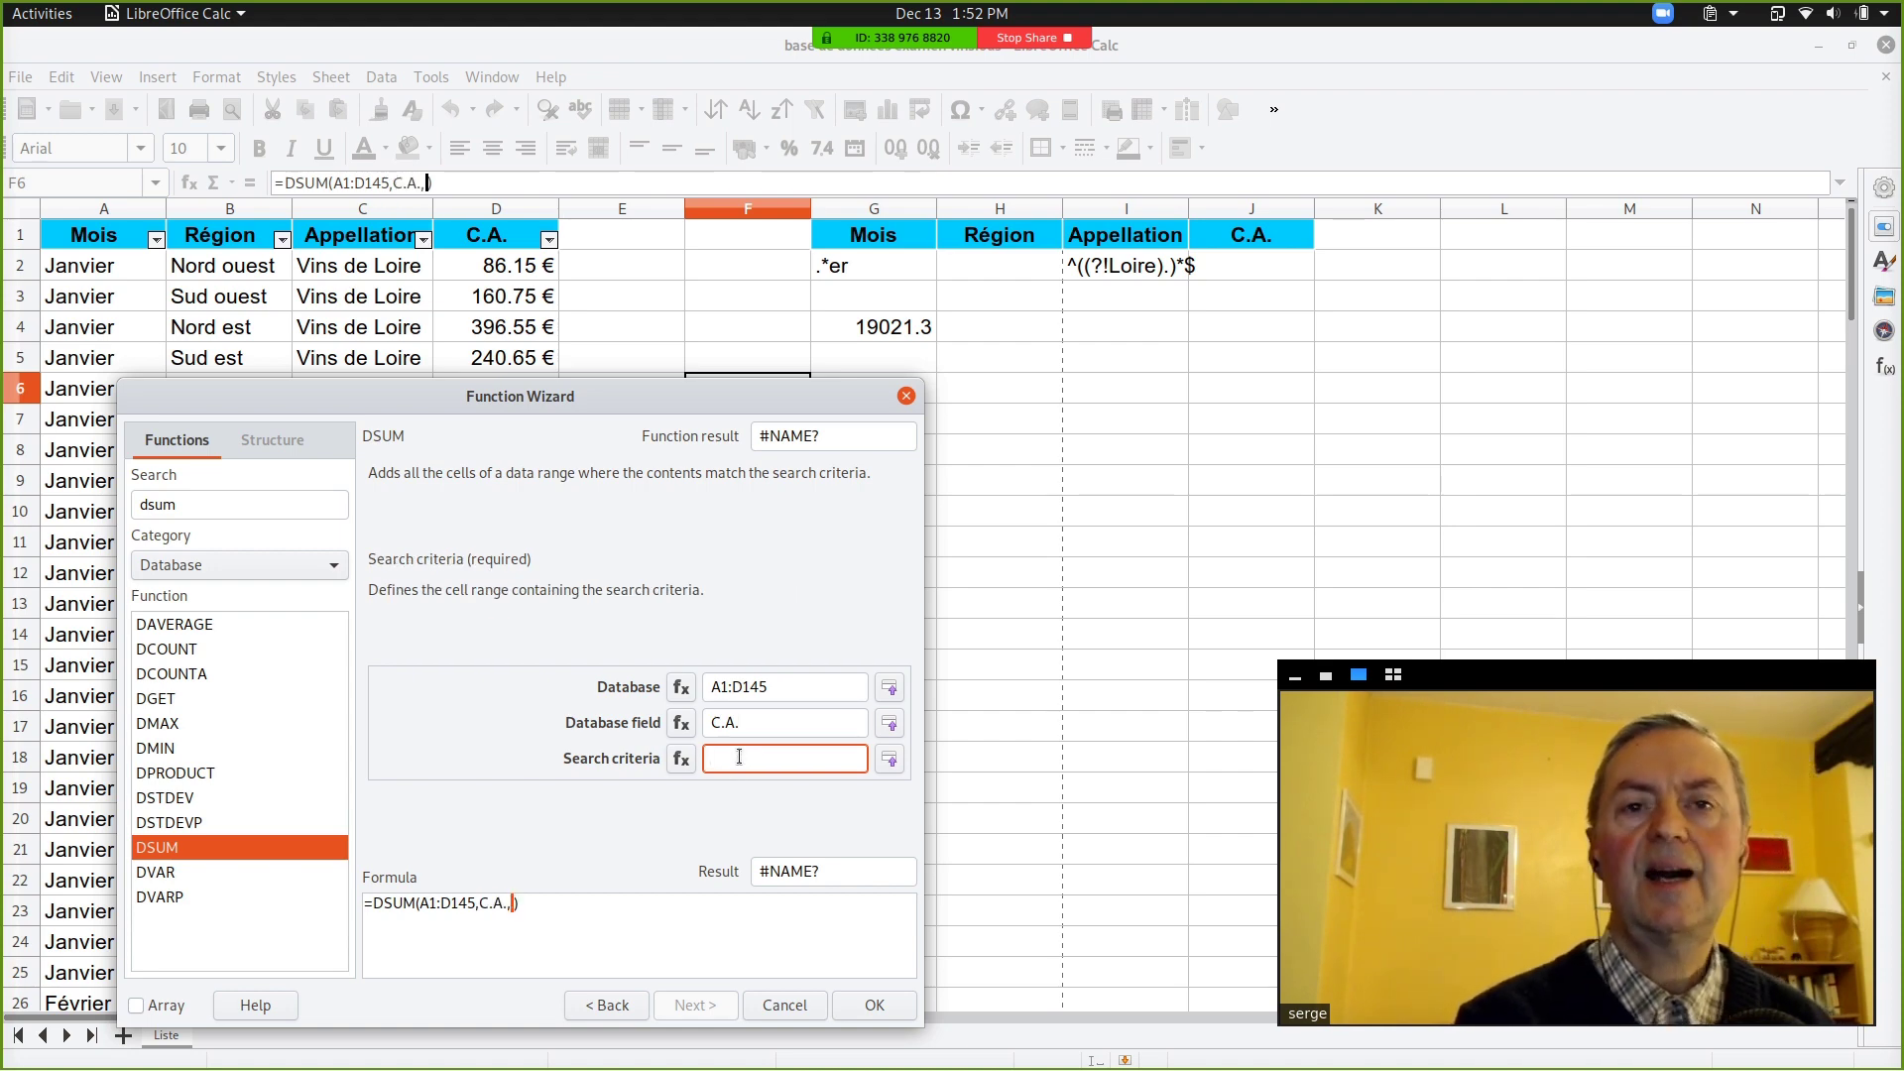
left_click(762, 720)
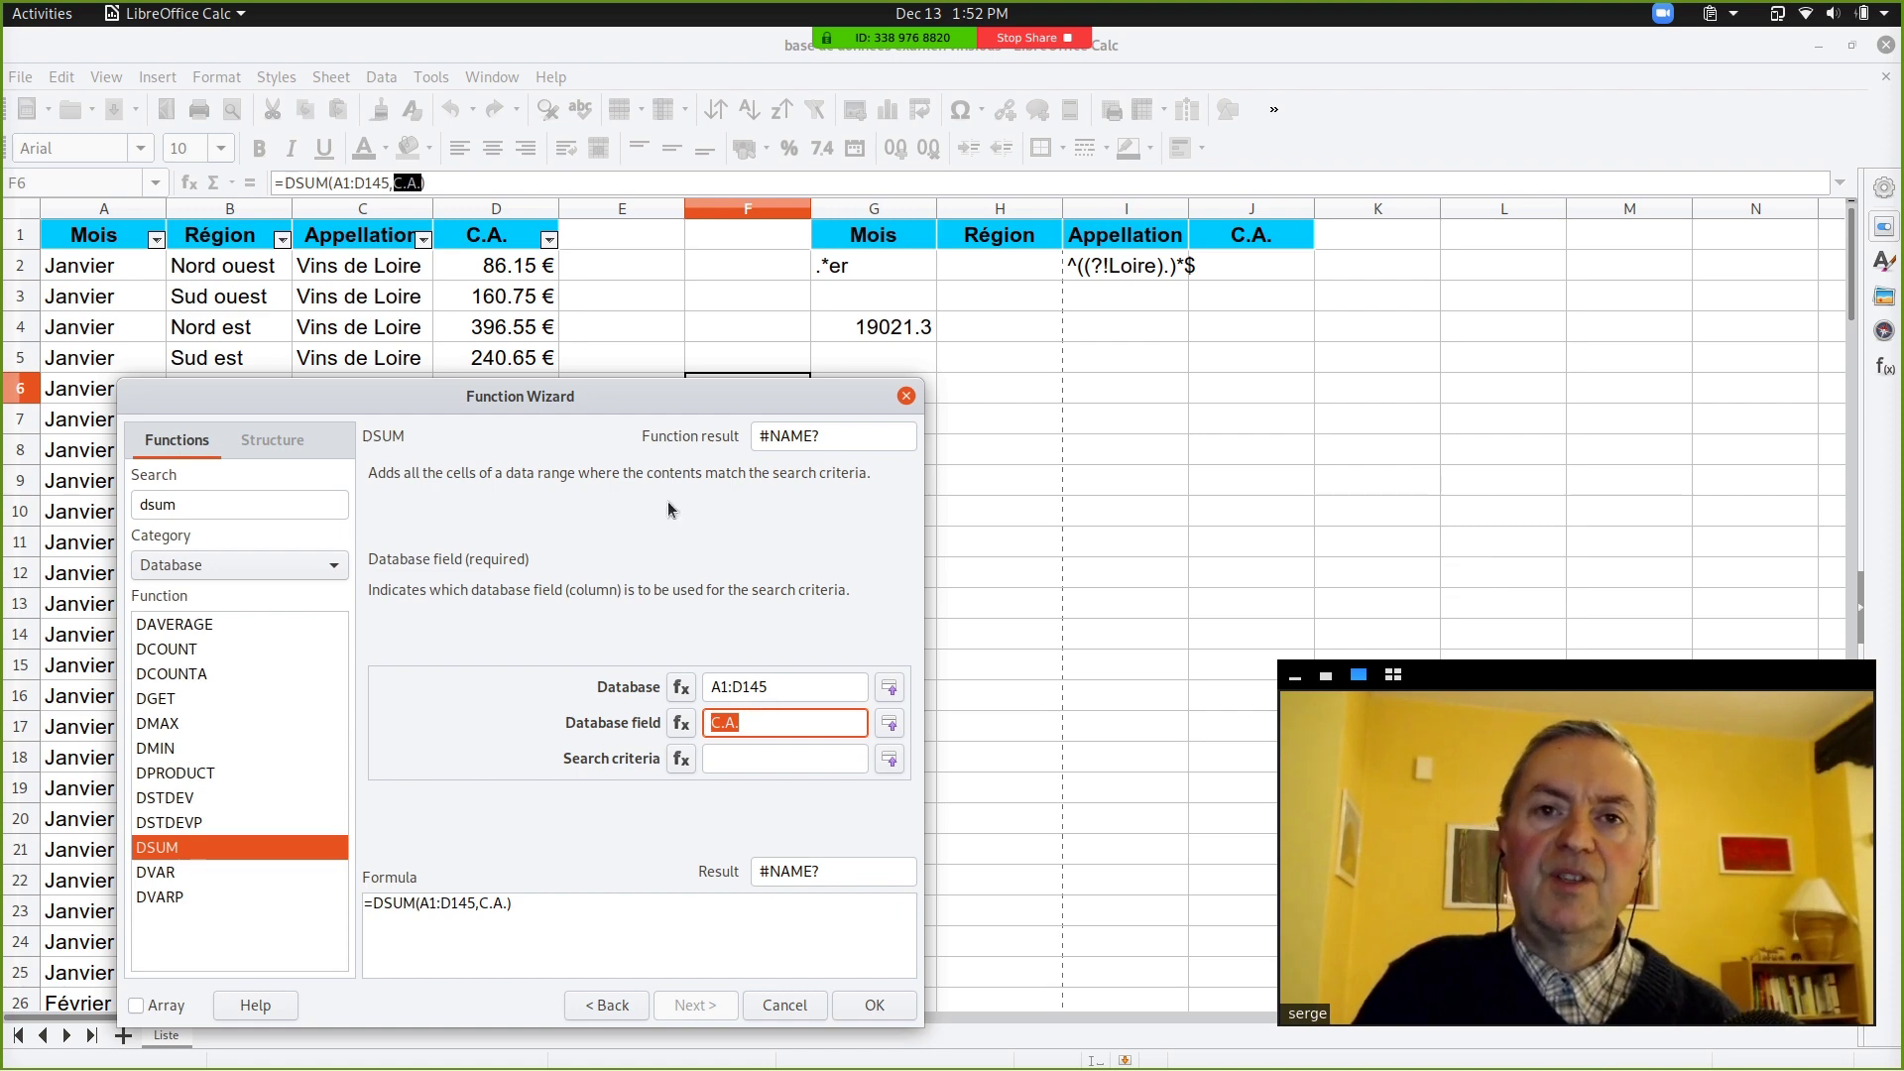
Step: Move the Function Wizard aside and select the C.A. text in the Database field
left_click_drag(635, 405, 872, 392)
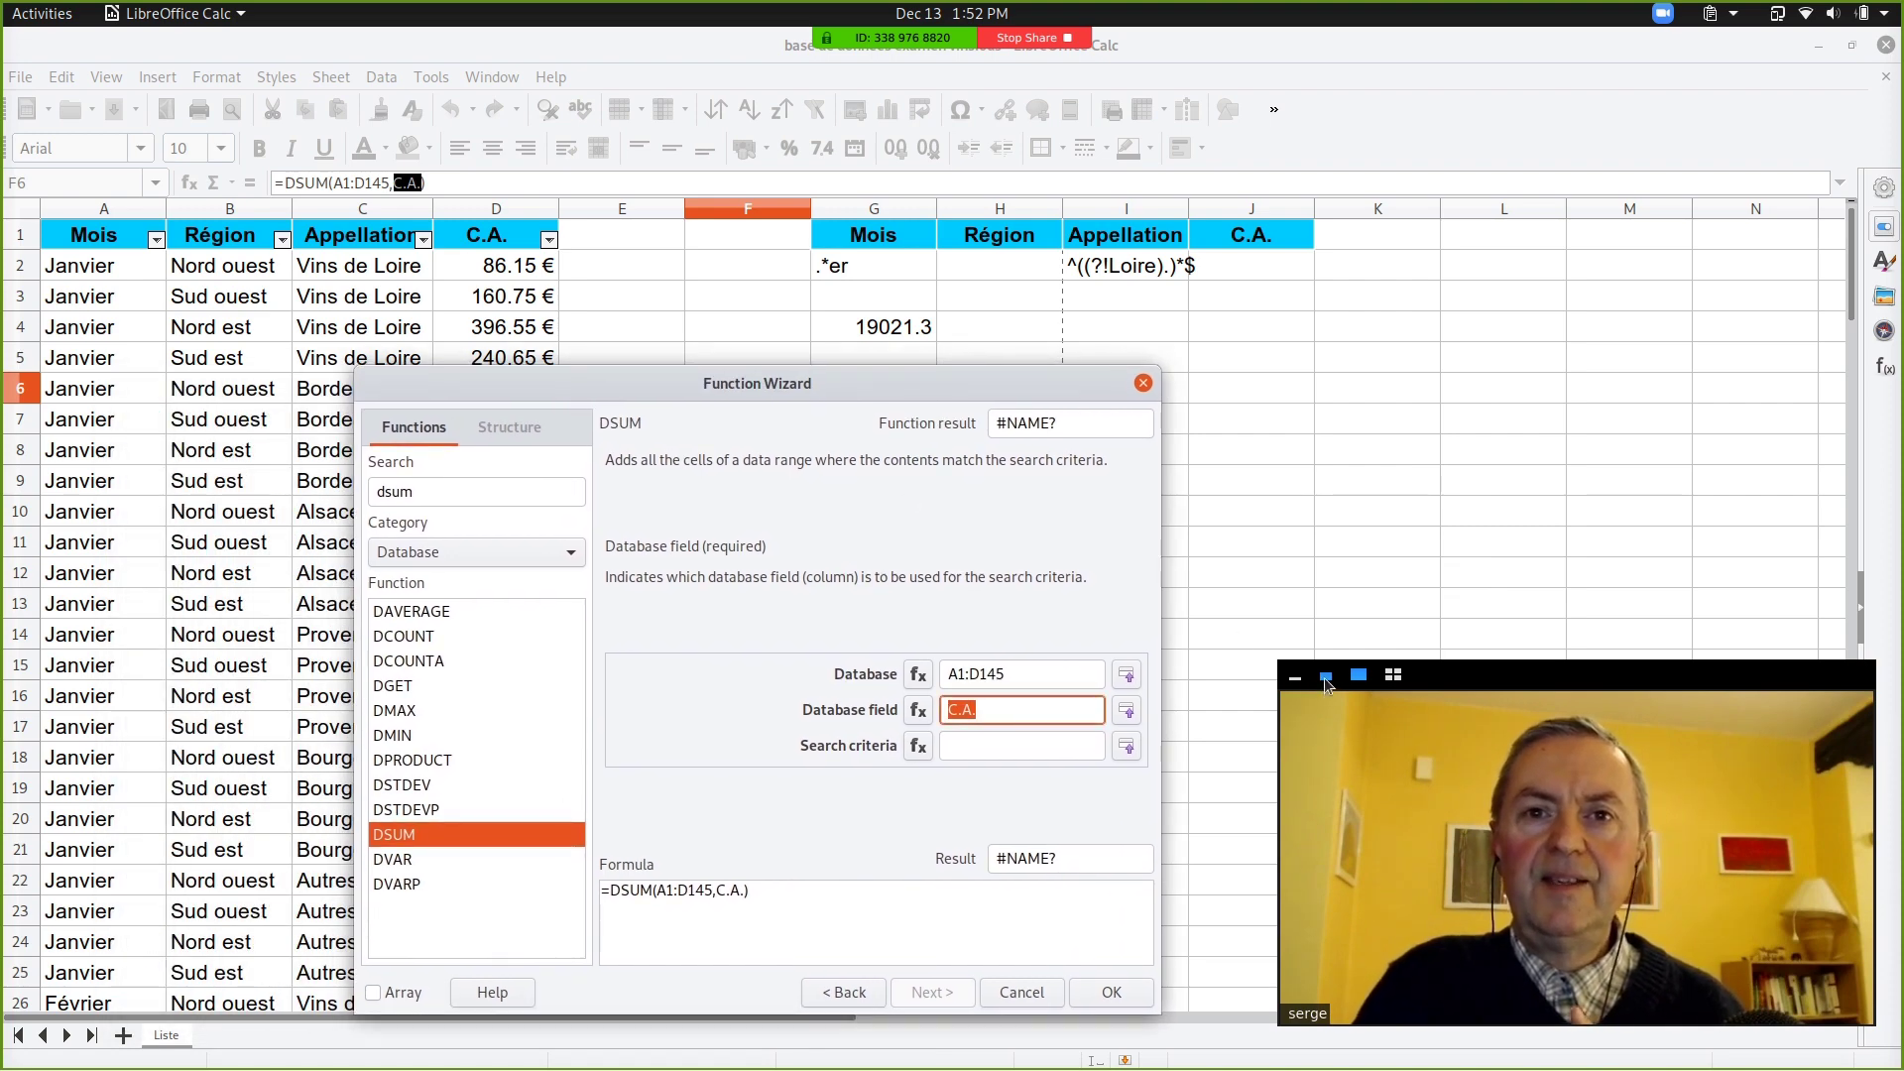
left_click(1326, 675)
left_click_drag(1423, 683, 1795, 825)
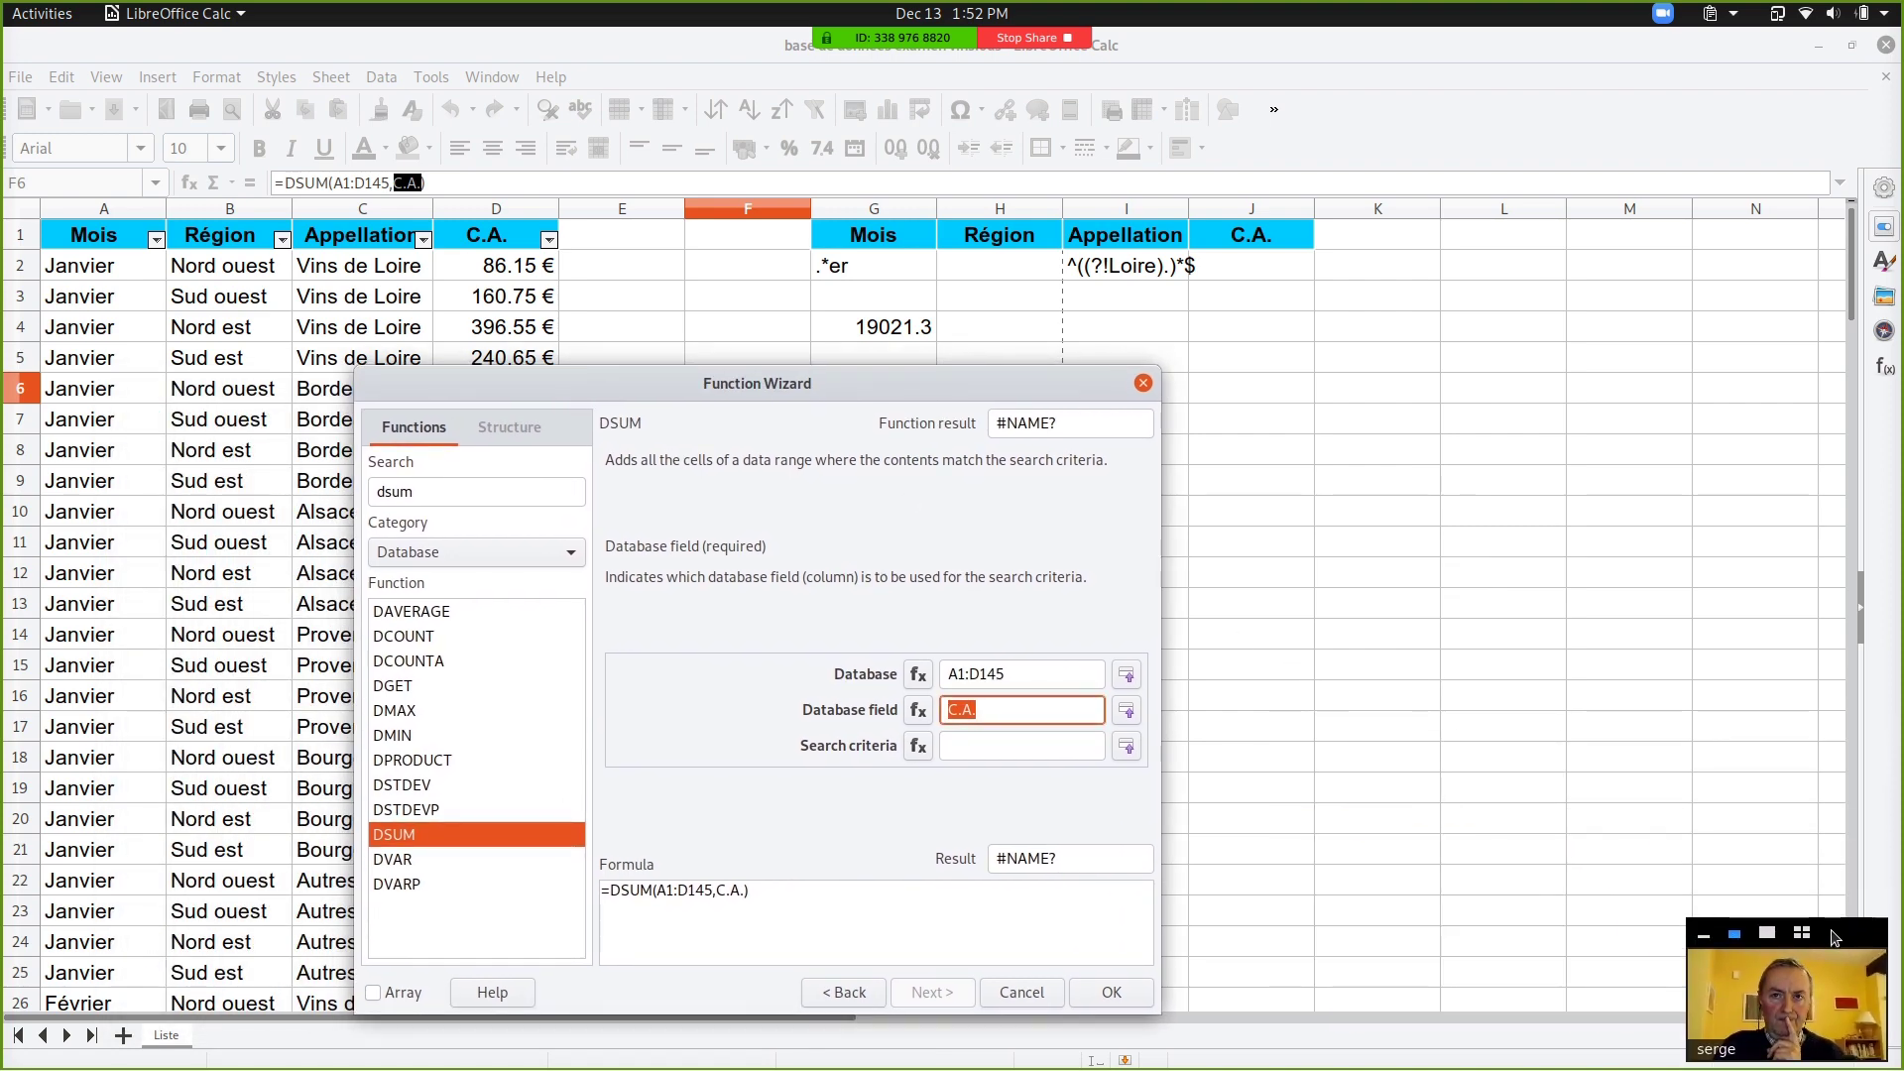
left_click_drag(863, 390, 1237, 394)
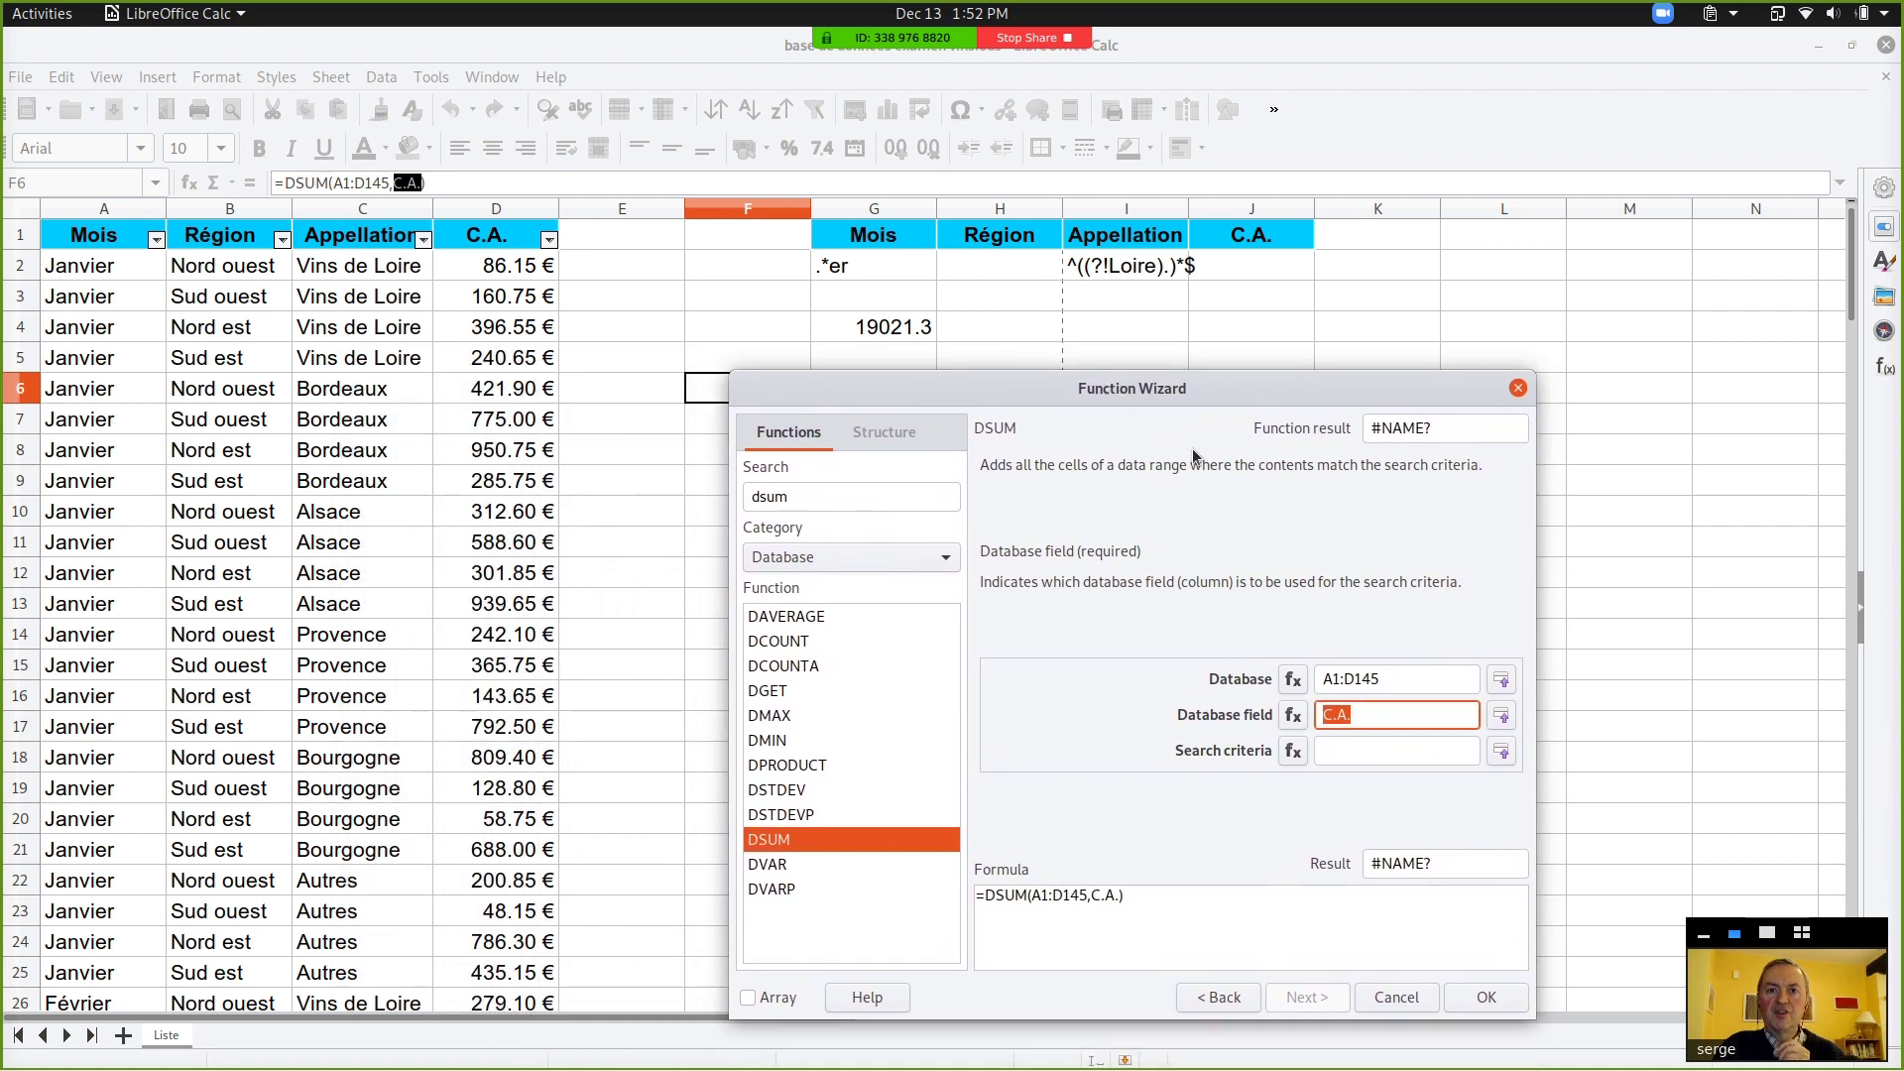
left_click(1394, 715)
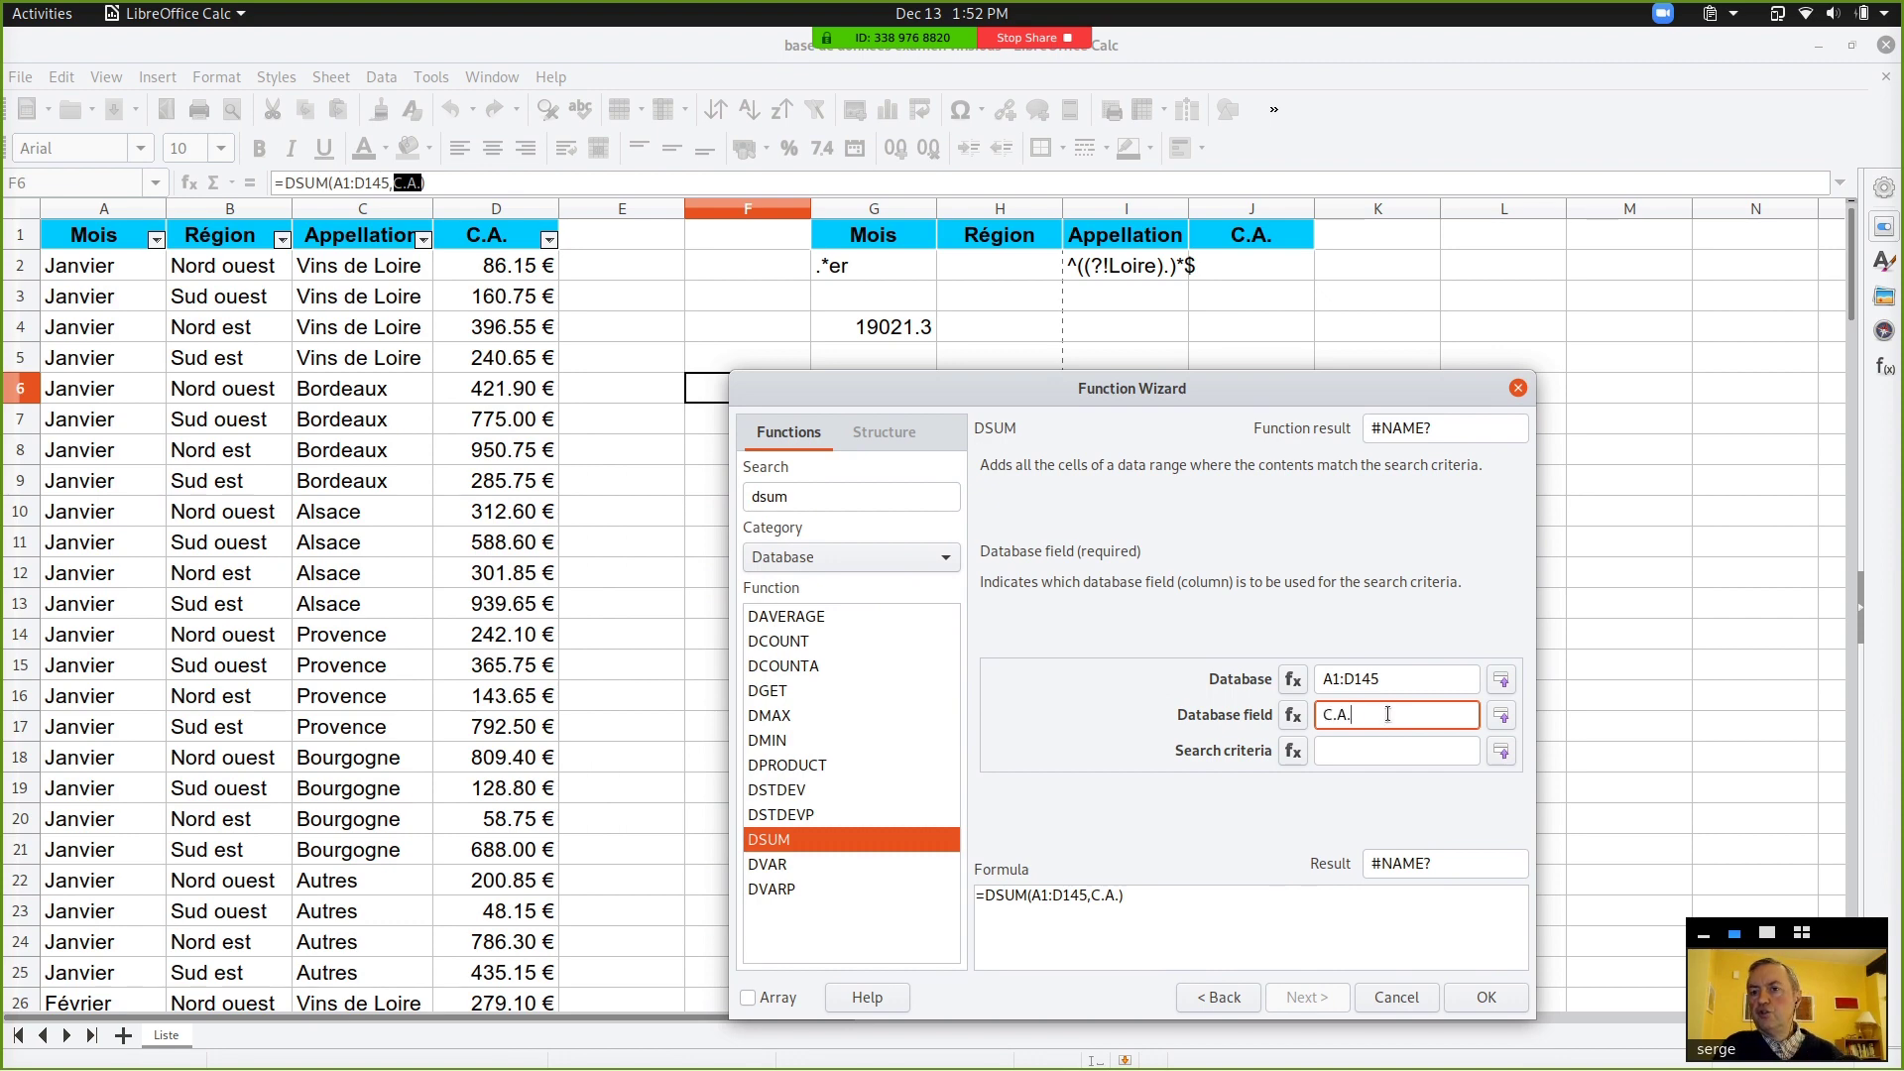
left_click_drag(1394, 715, 1307, 714)
Step: Cancel the DSUM draft, leaving F6 empty, and copy the G1:J1 criteria headers to G7
key("Escape")
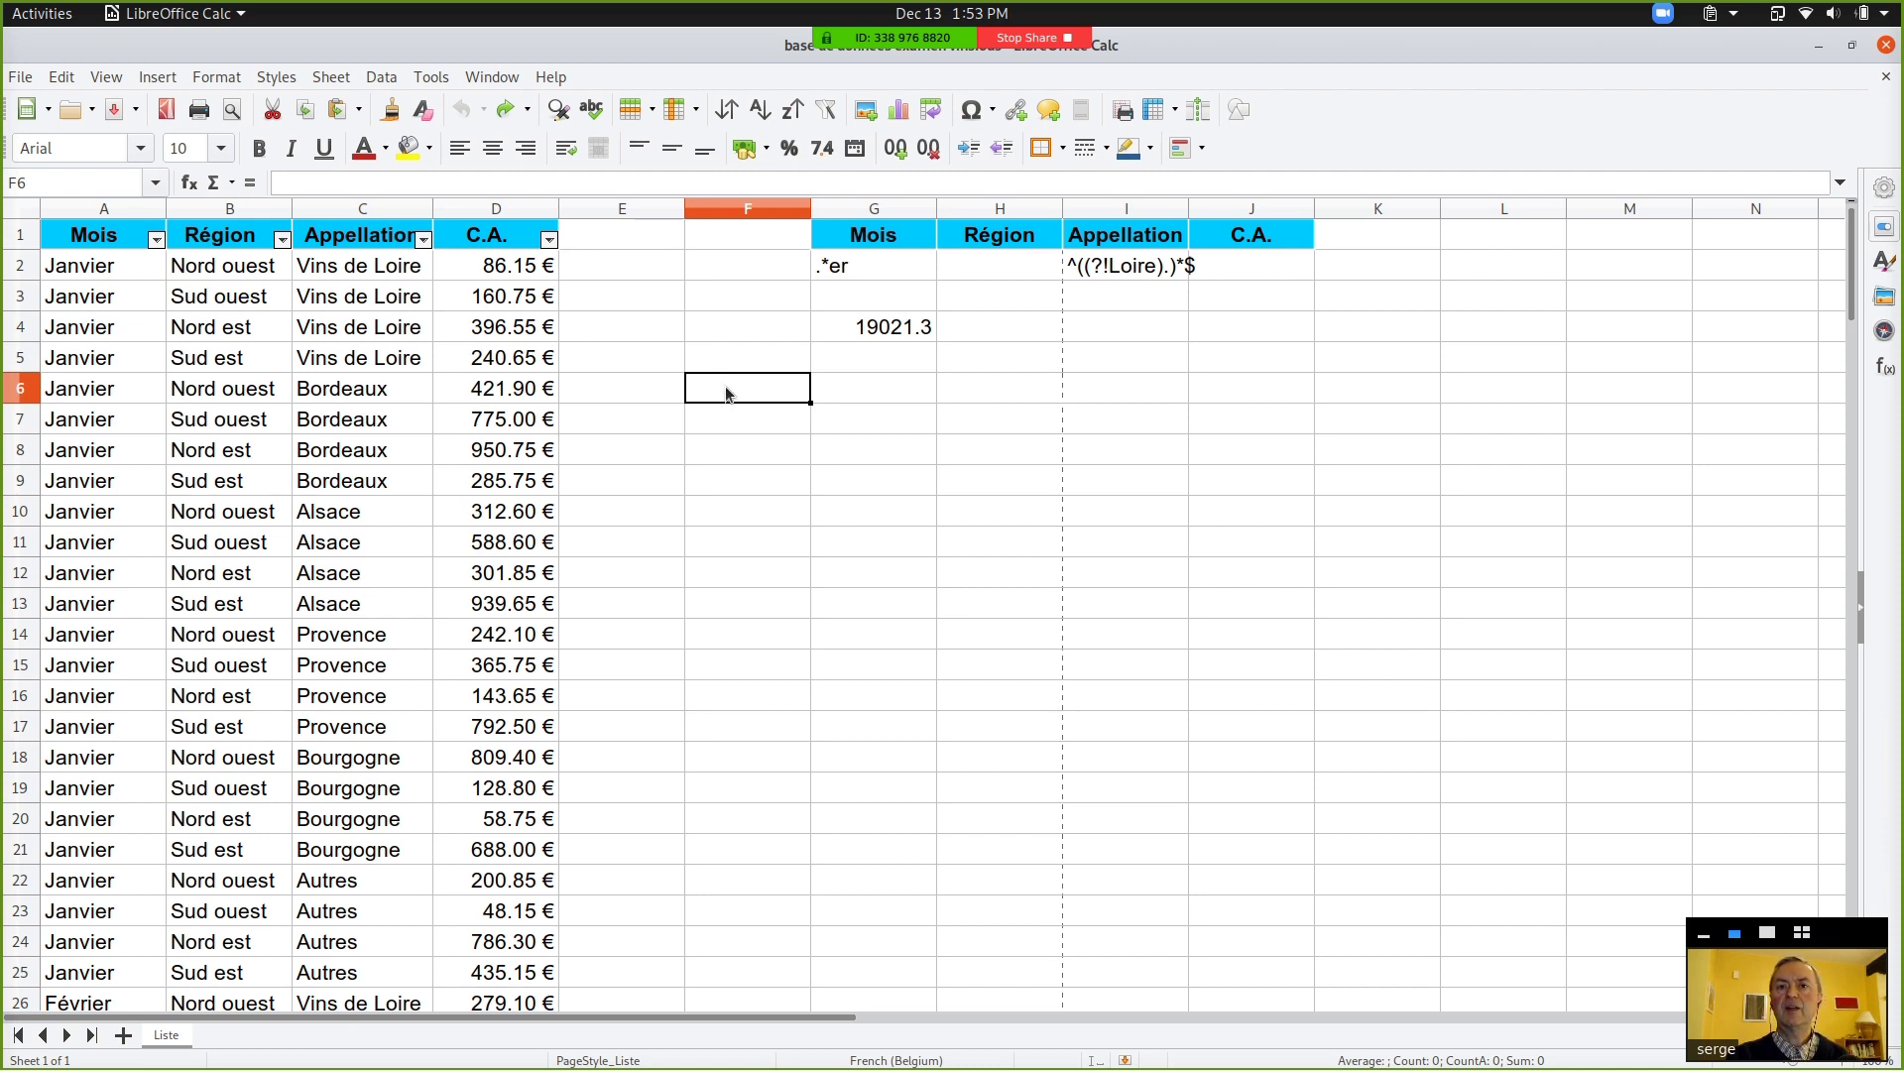
left_click_drag(868, 233, 1257, 236)
key("ctrl+c")
left_click(878, 419)
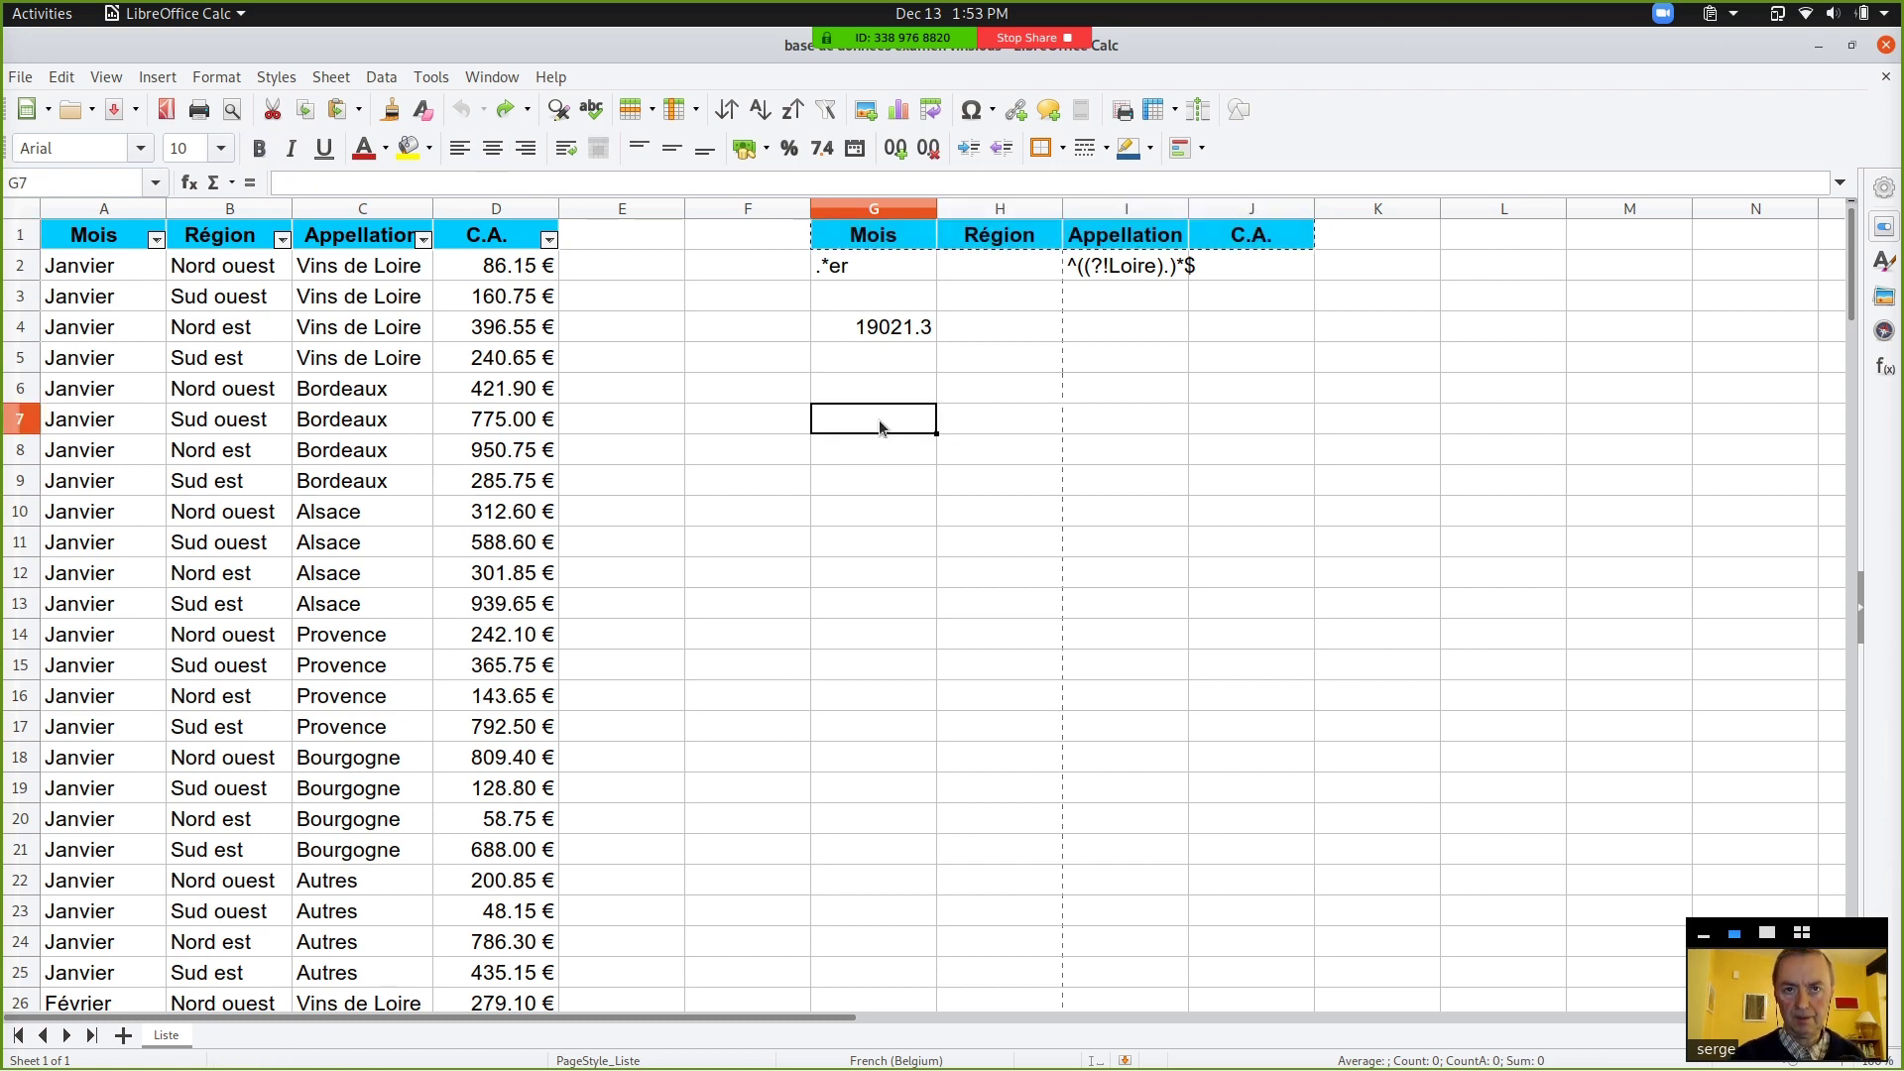
key("ctrl+v")
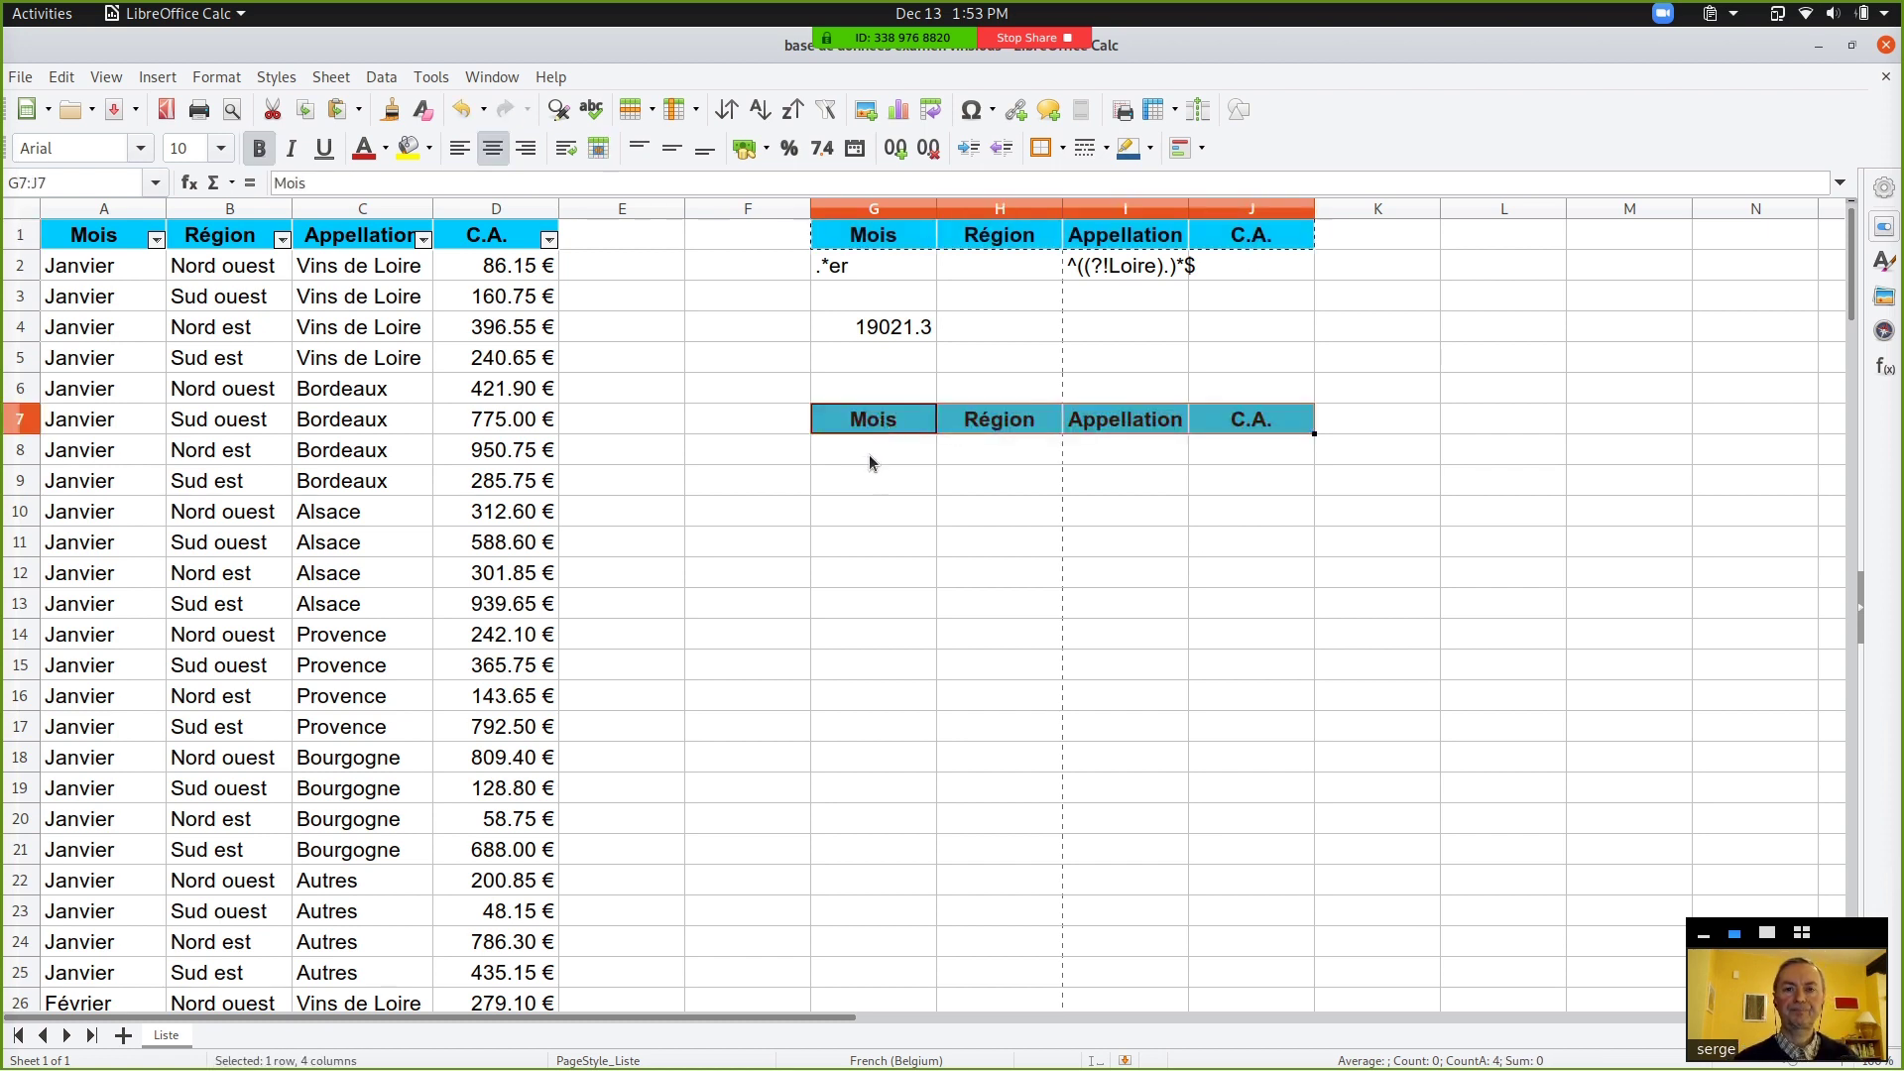
Step: Enter Mars in G8 under the new Mois header
left_click(869, 454)
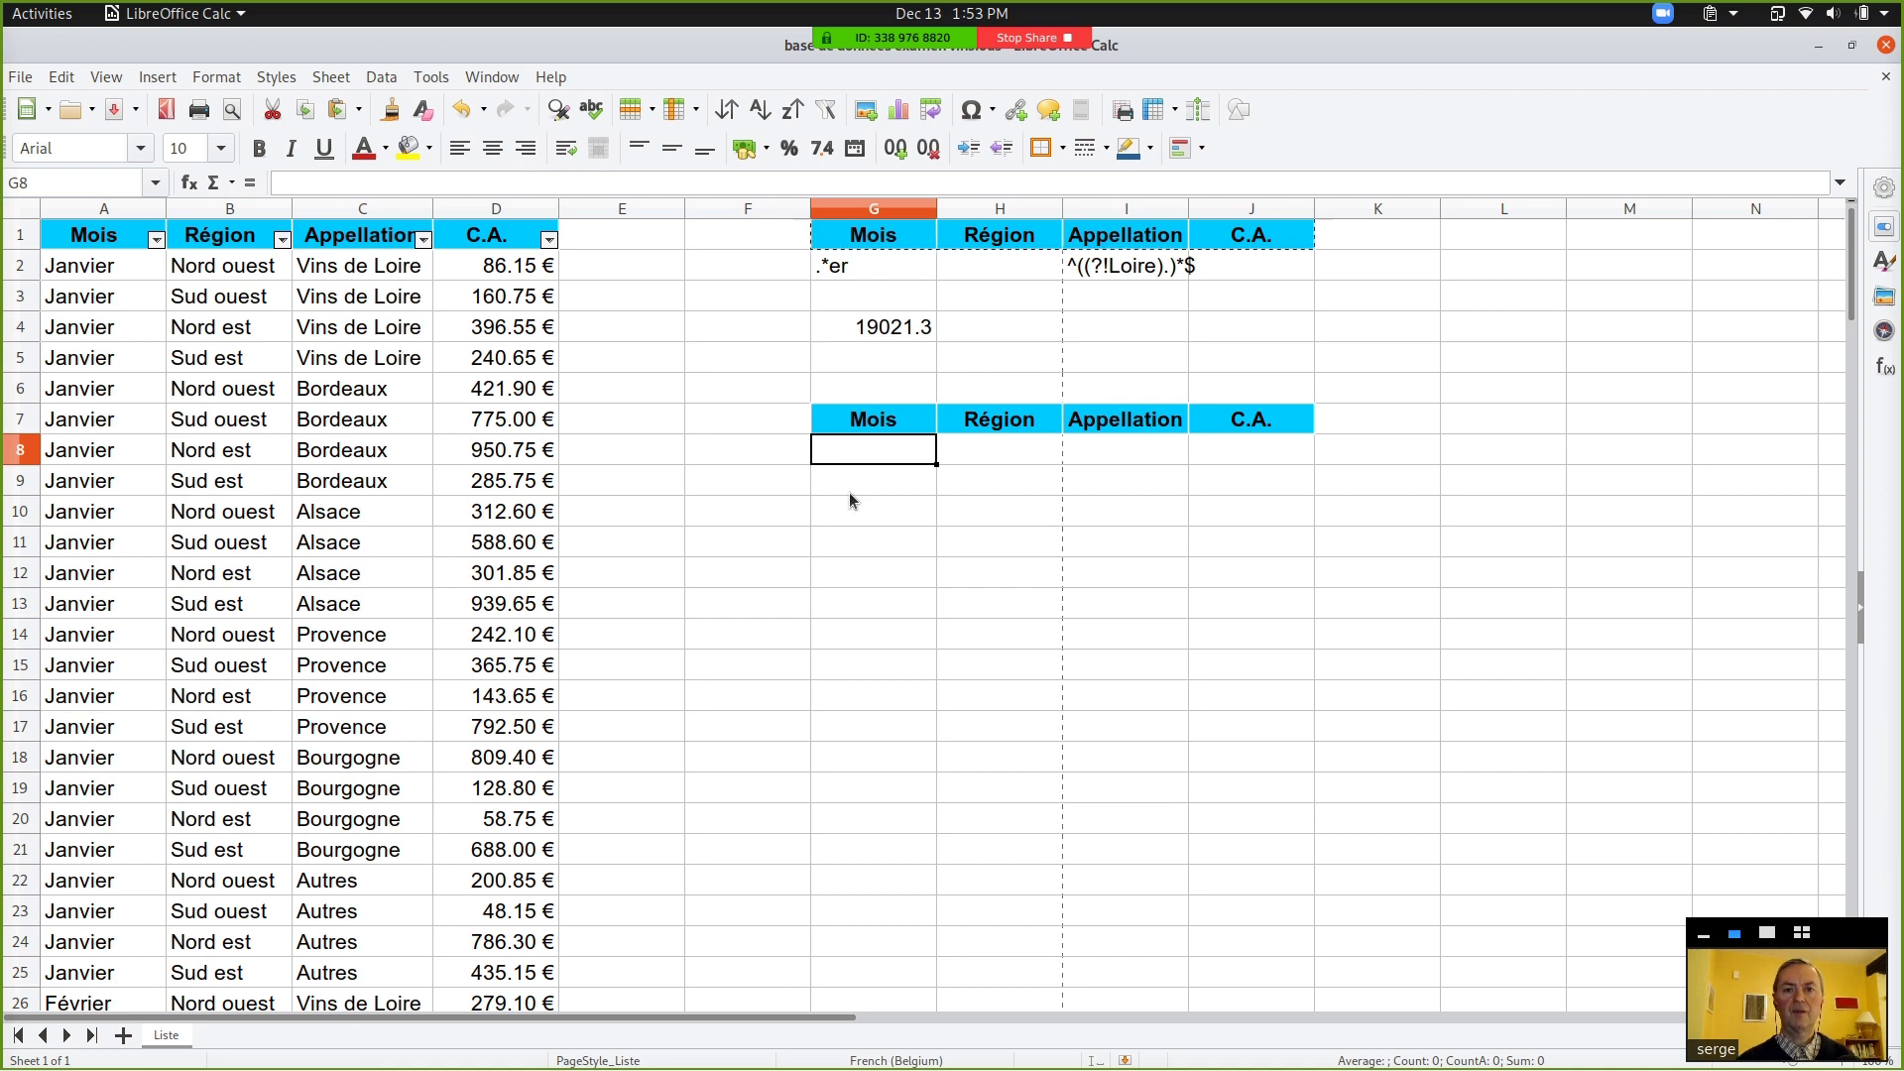
type("Mars")
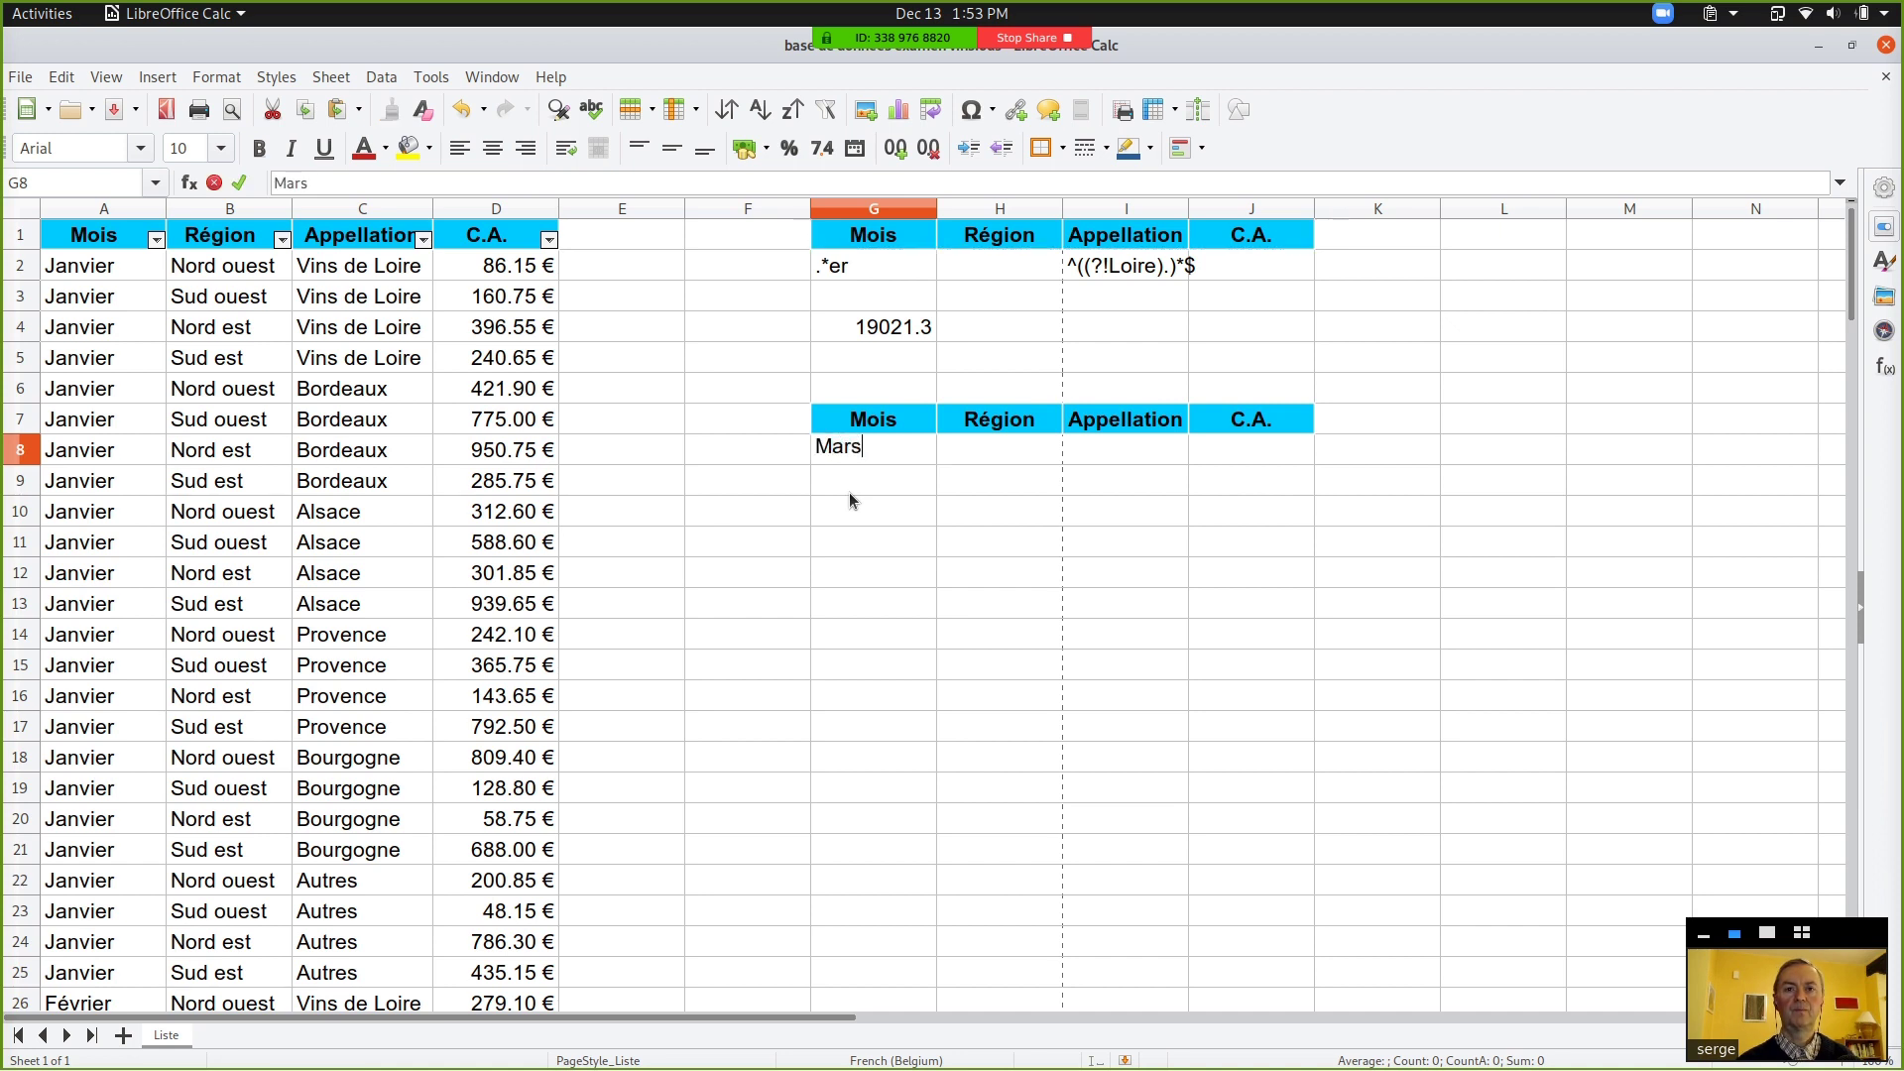
key("Tab")
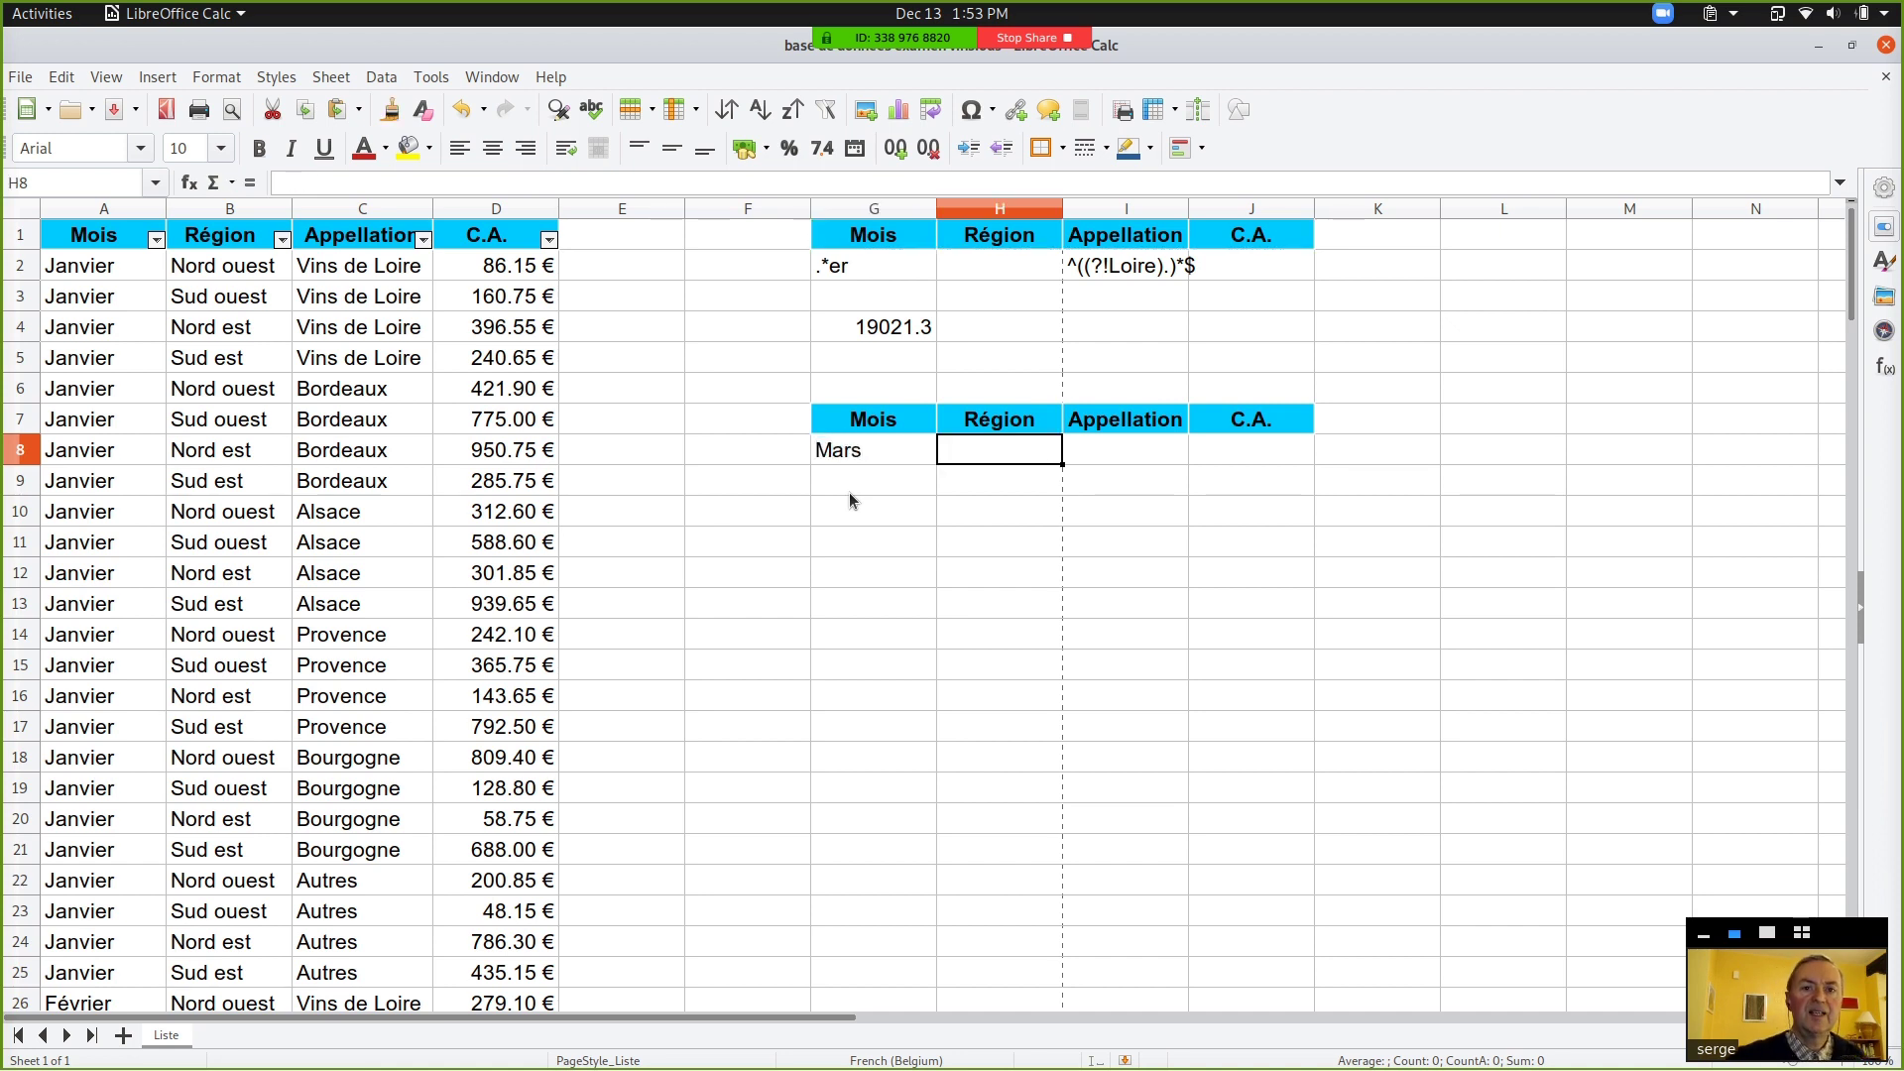
key("Down")
key("Up")
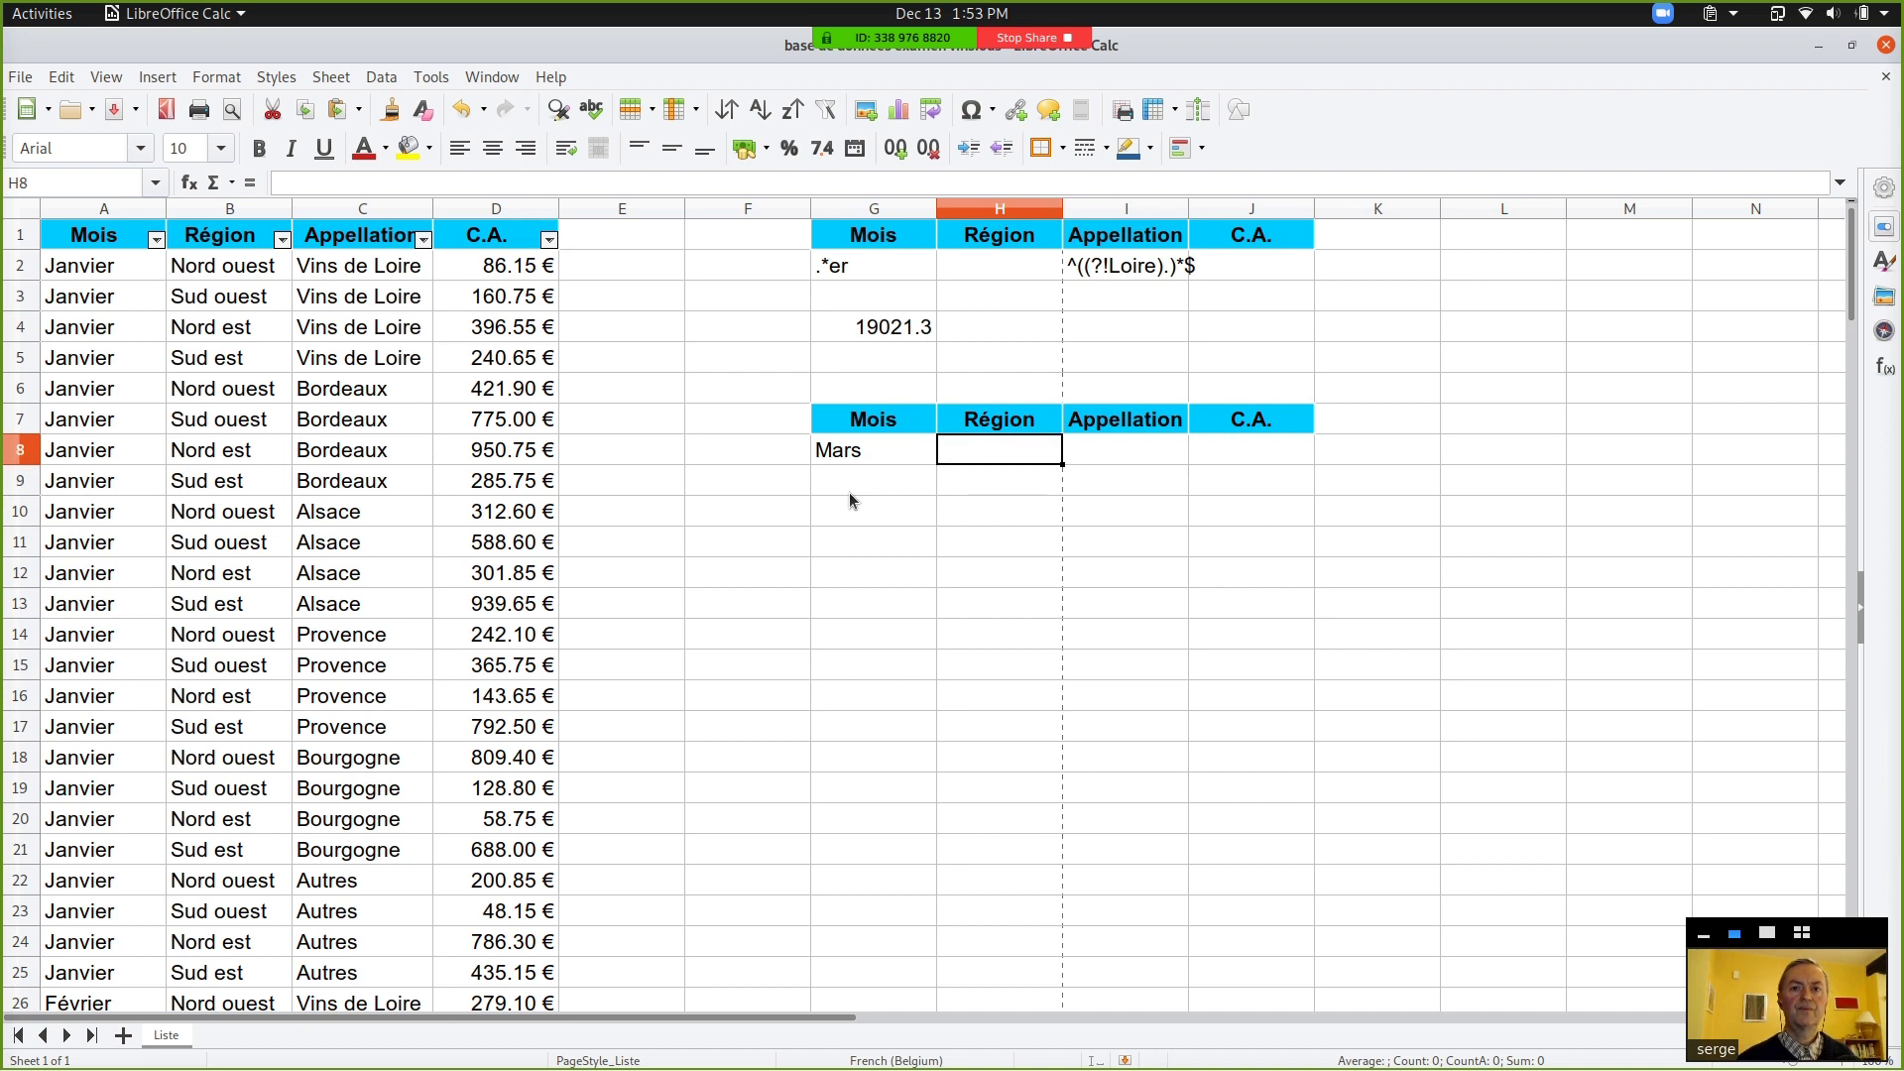
Step: Select F11 and choose DSUM in the Function Wizard
left_click(735, 414)
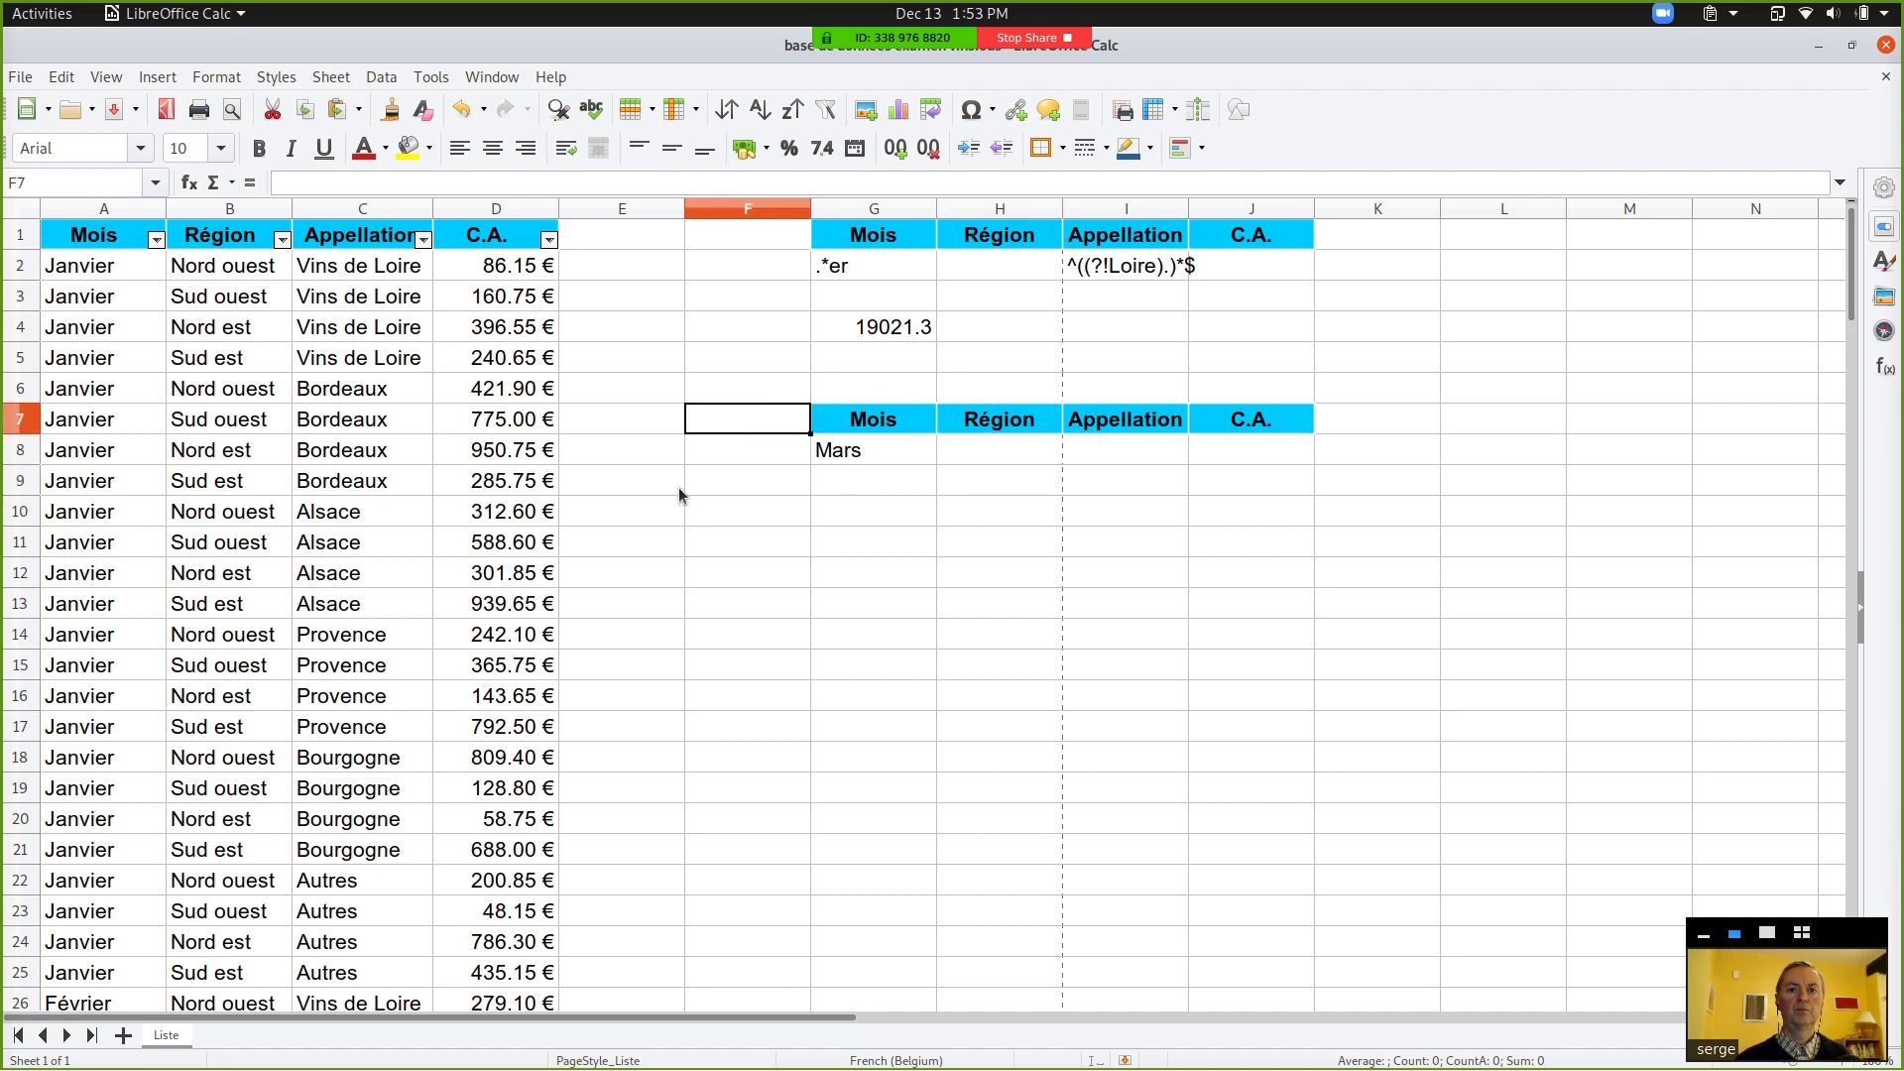
left_click(705, 543)
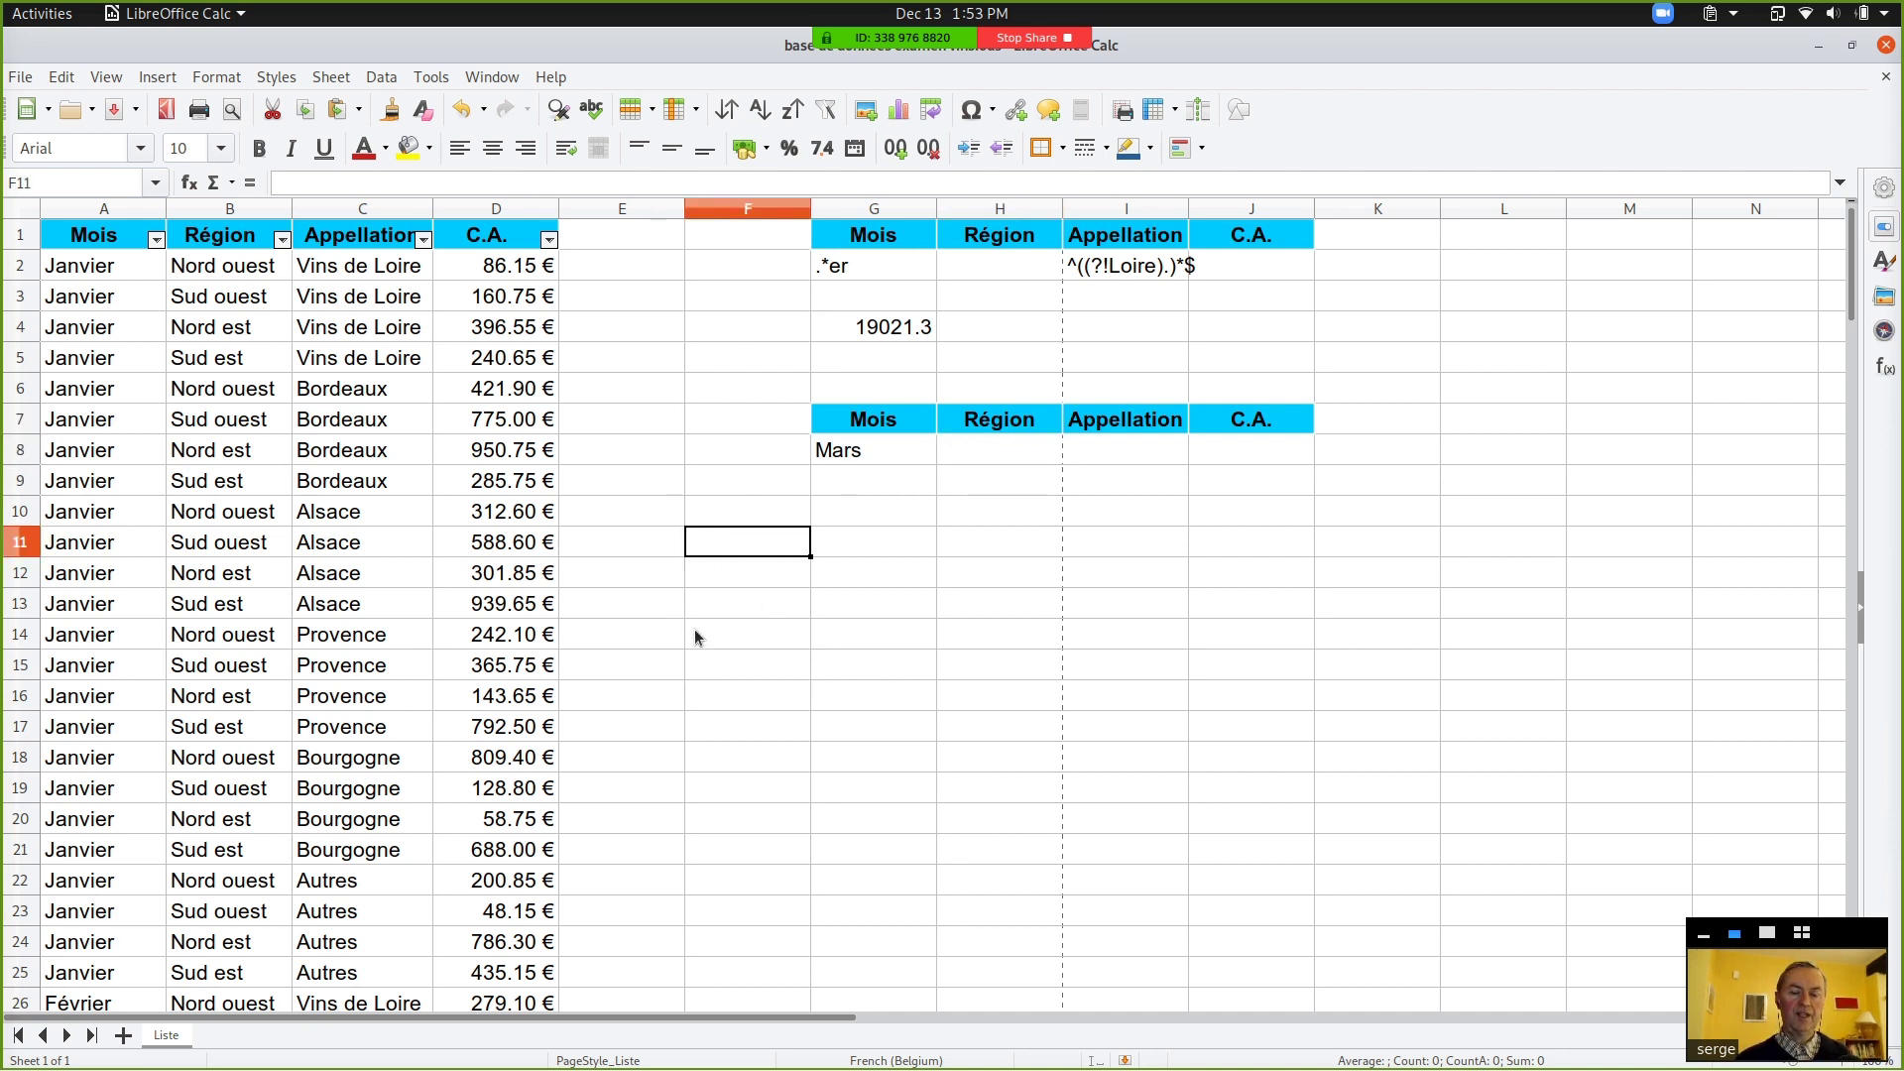
left_click(189, 183)
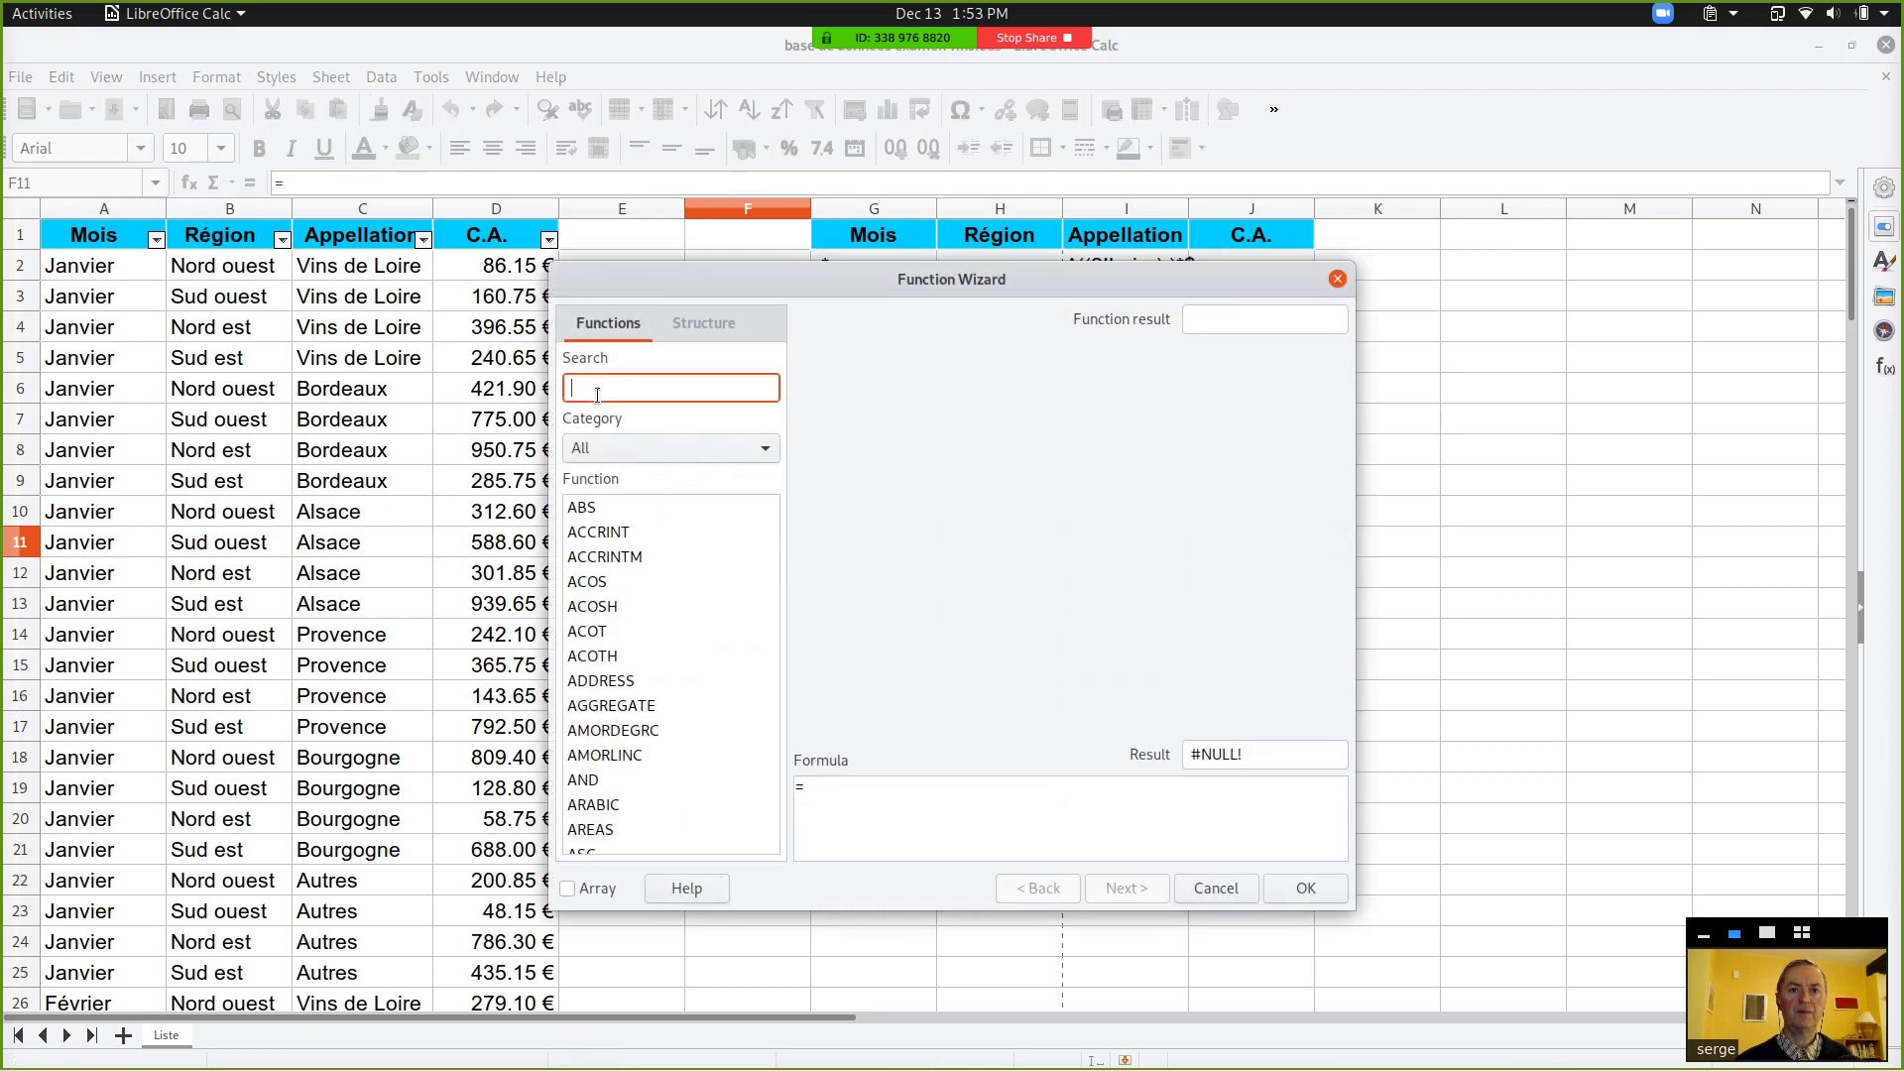
type("ds")
left_click(593, 563)
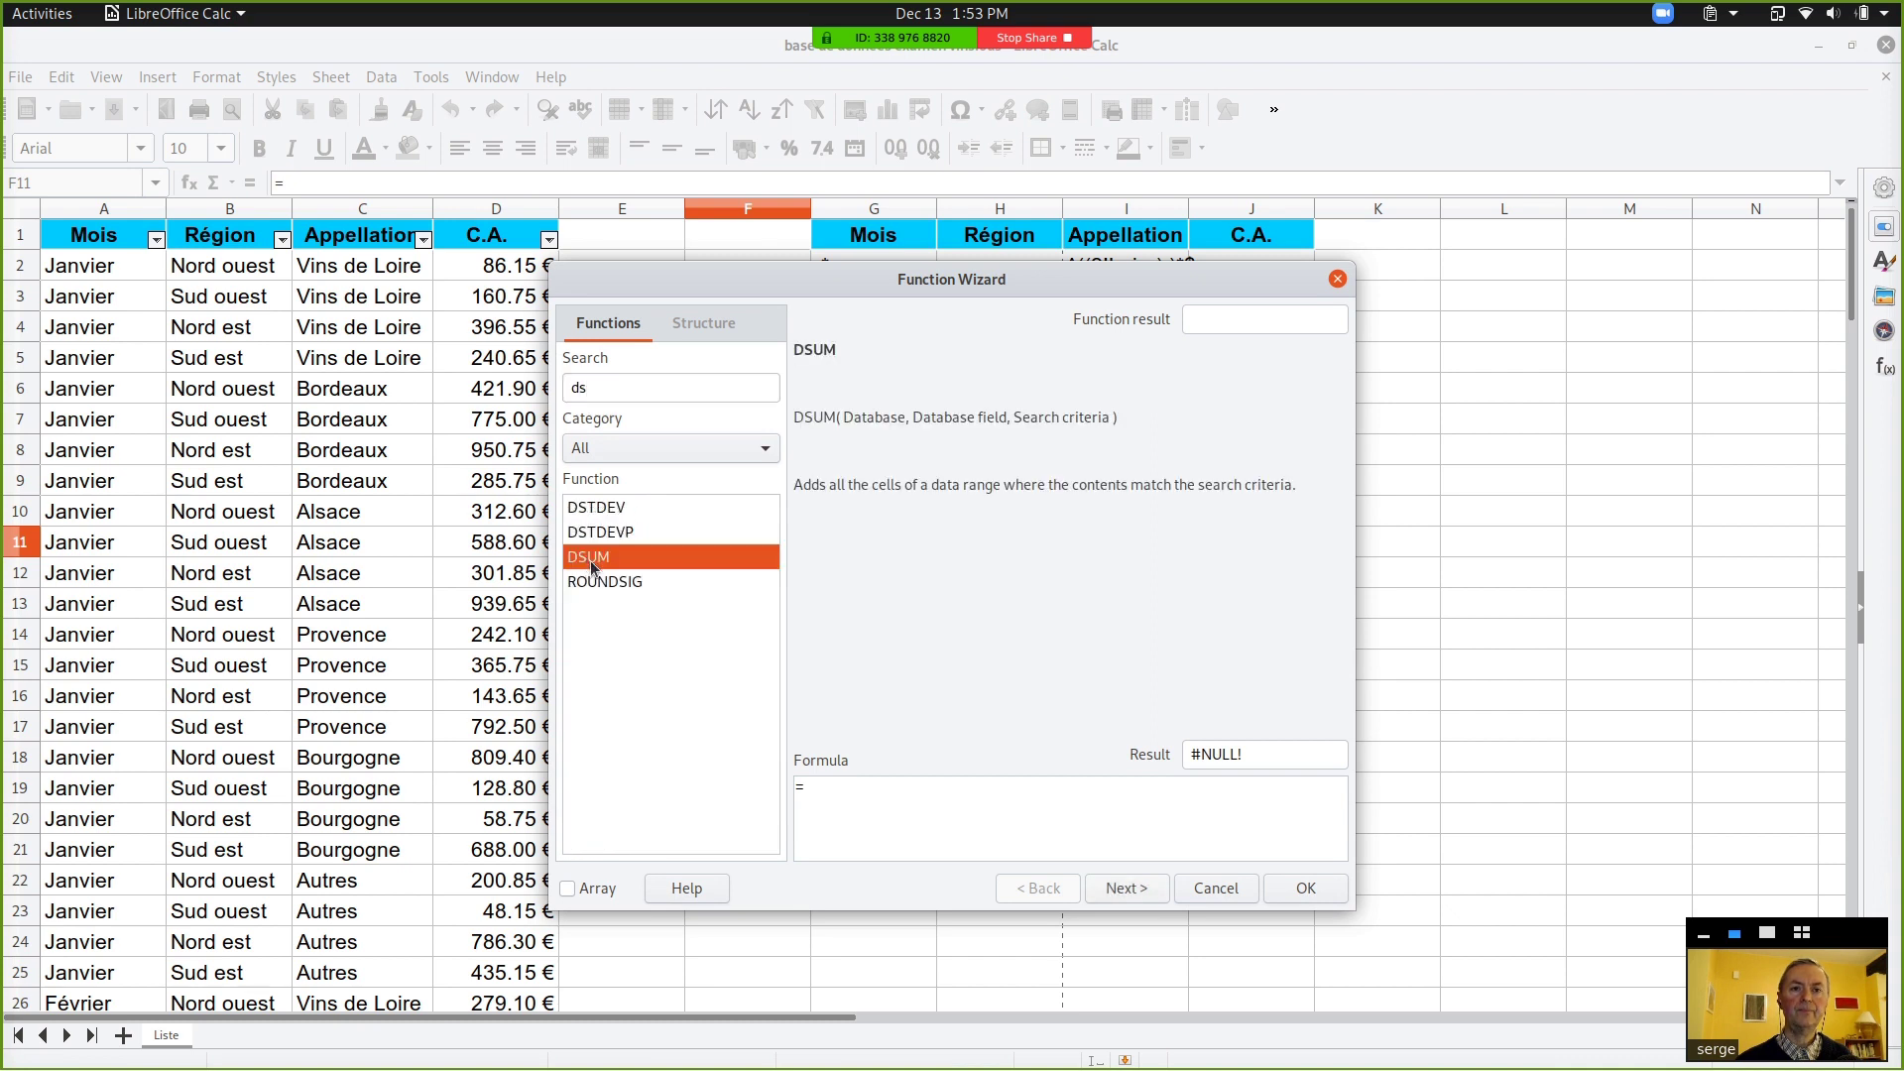
left_click(1127, 888)
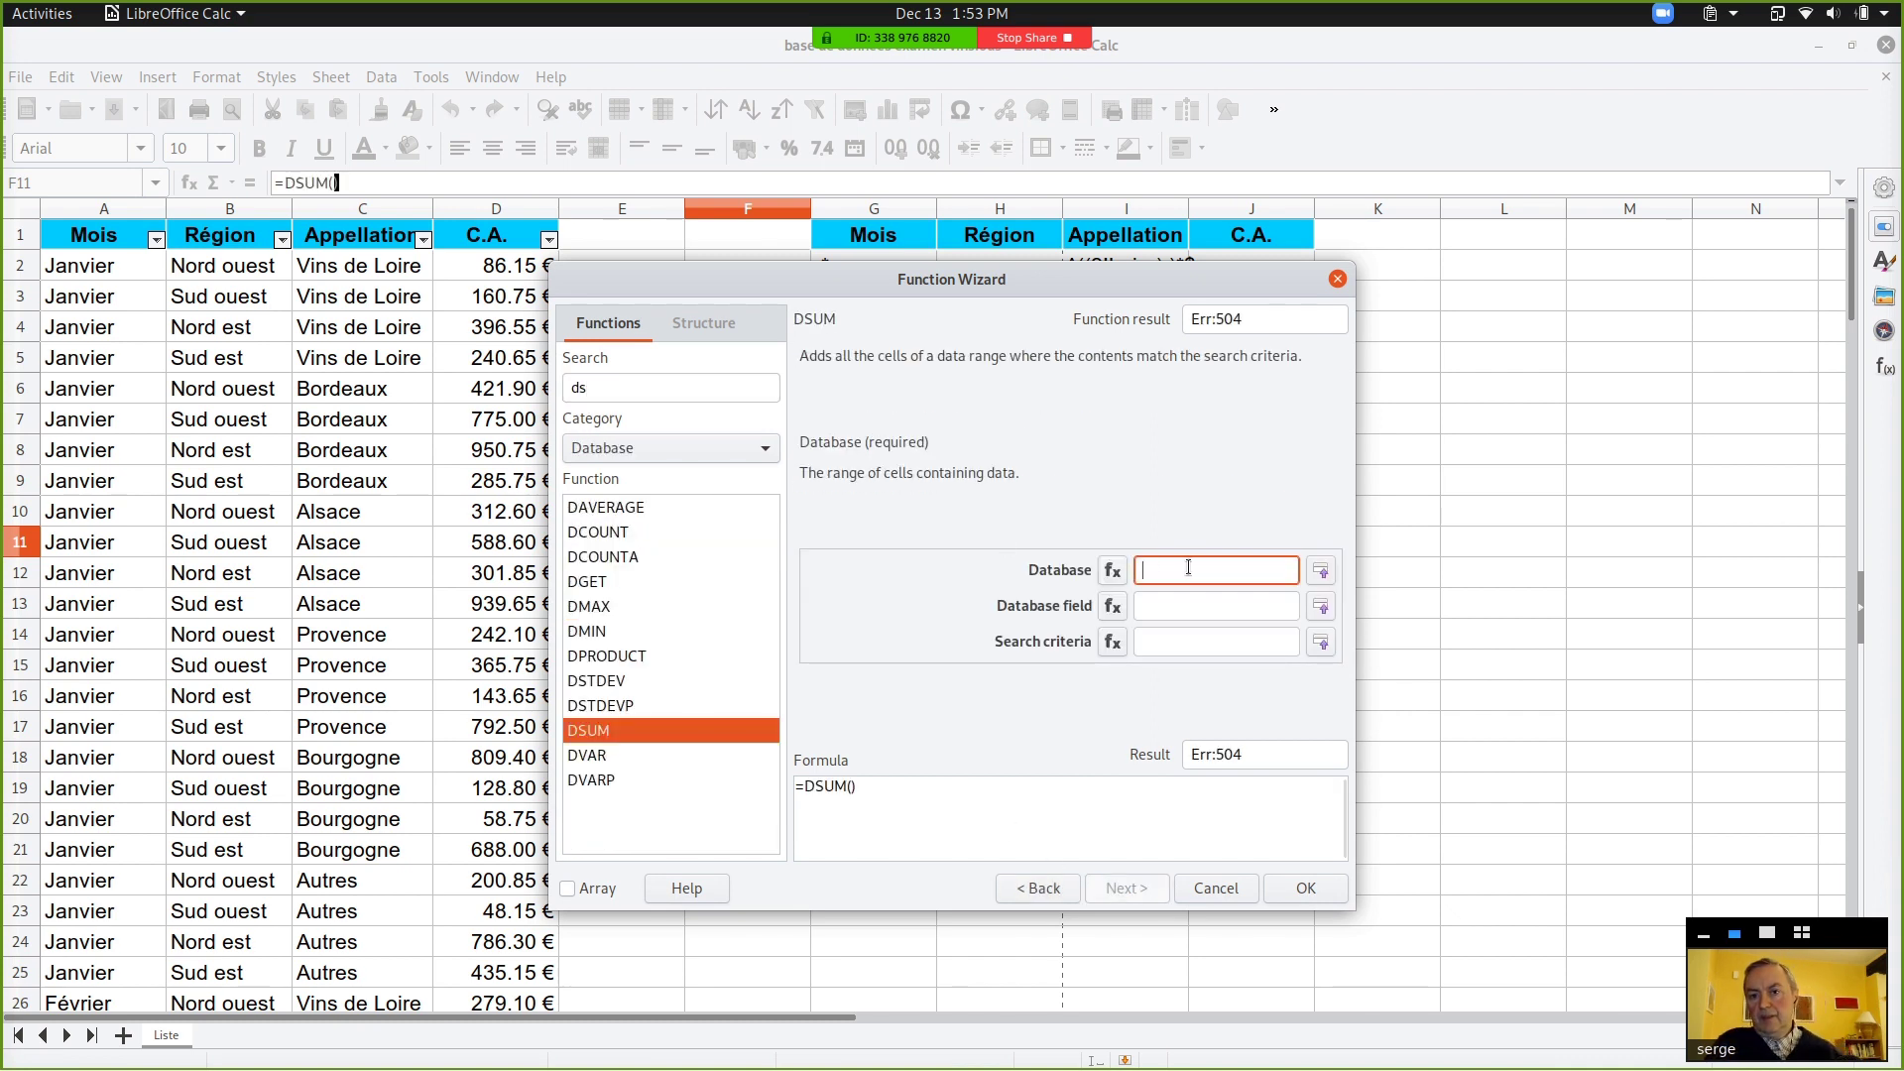
Step: Enter A1:D145 as Database and 4 as Database field
type("A1:D145")
left_click(1184, 602)
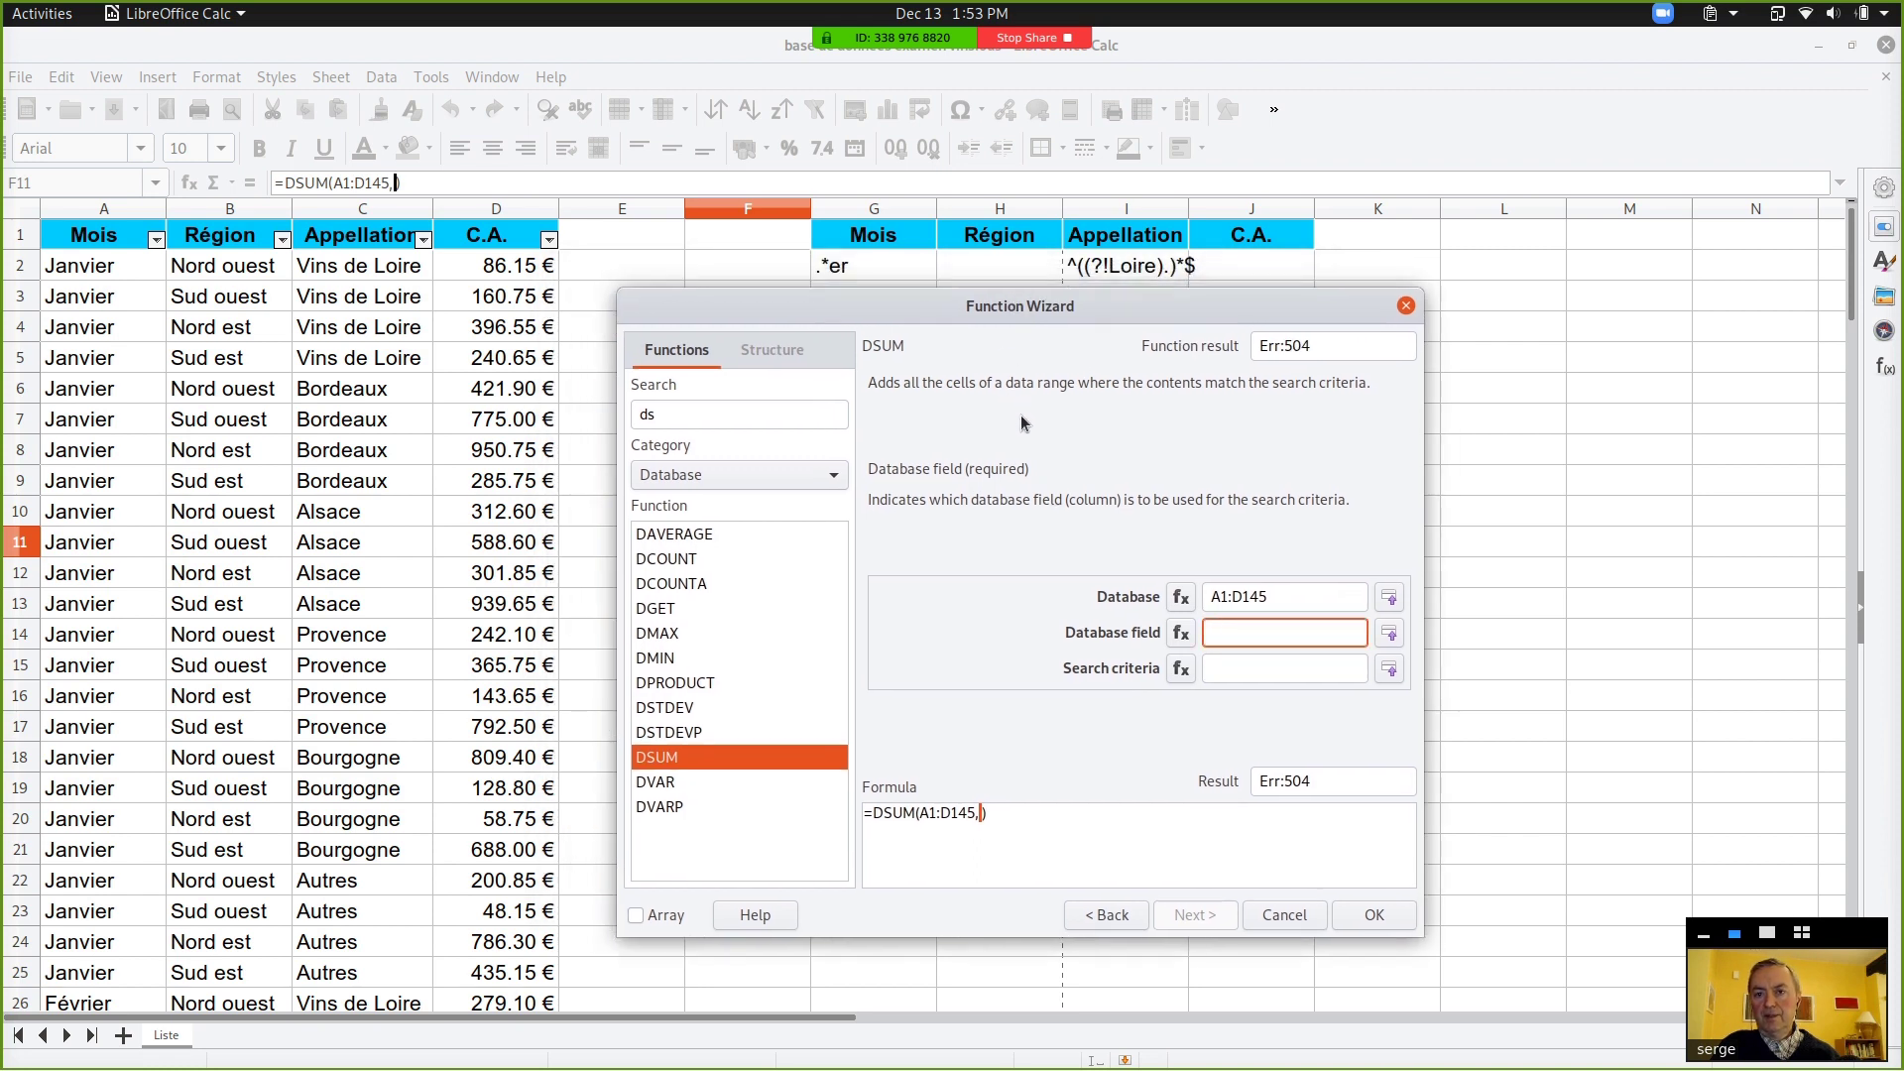
type("4")
left_click(1264, 671)
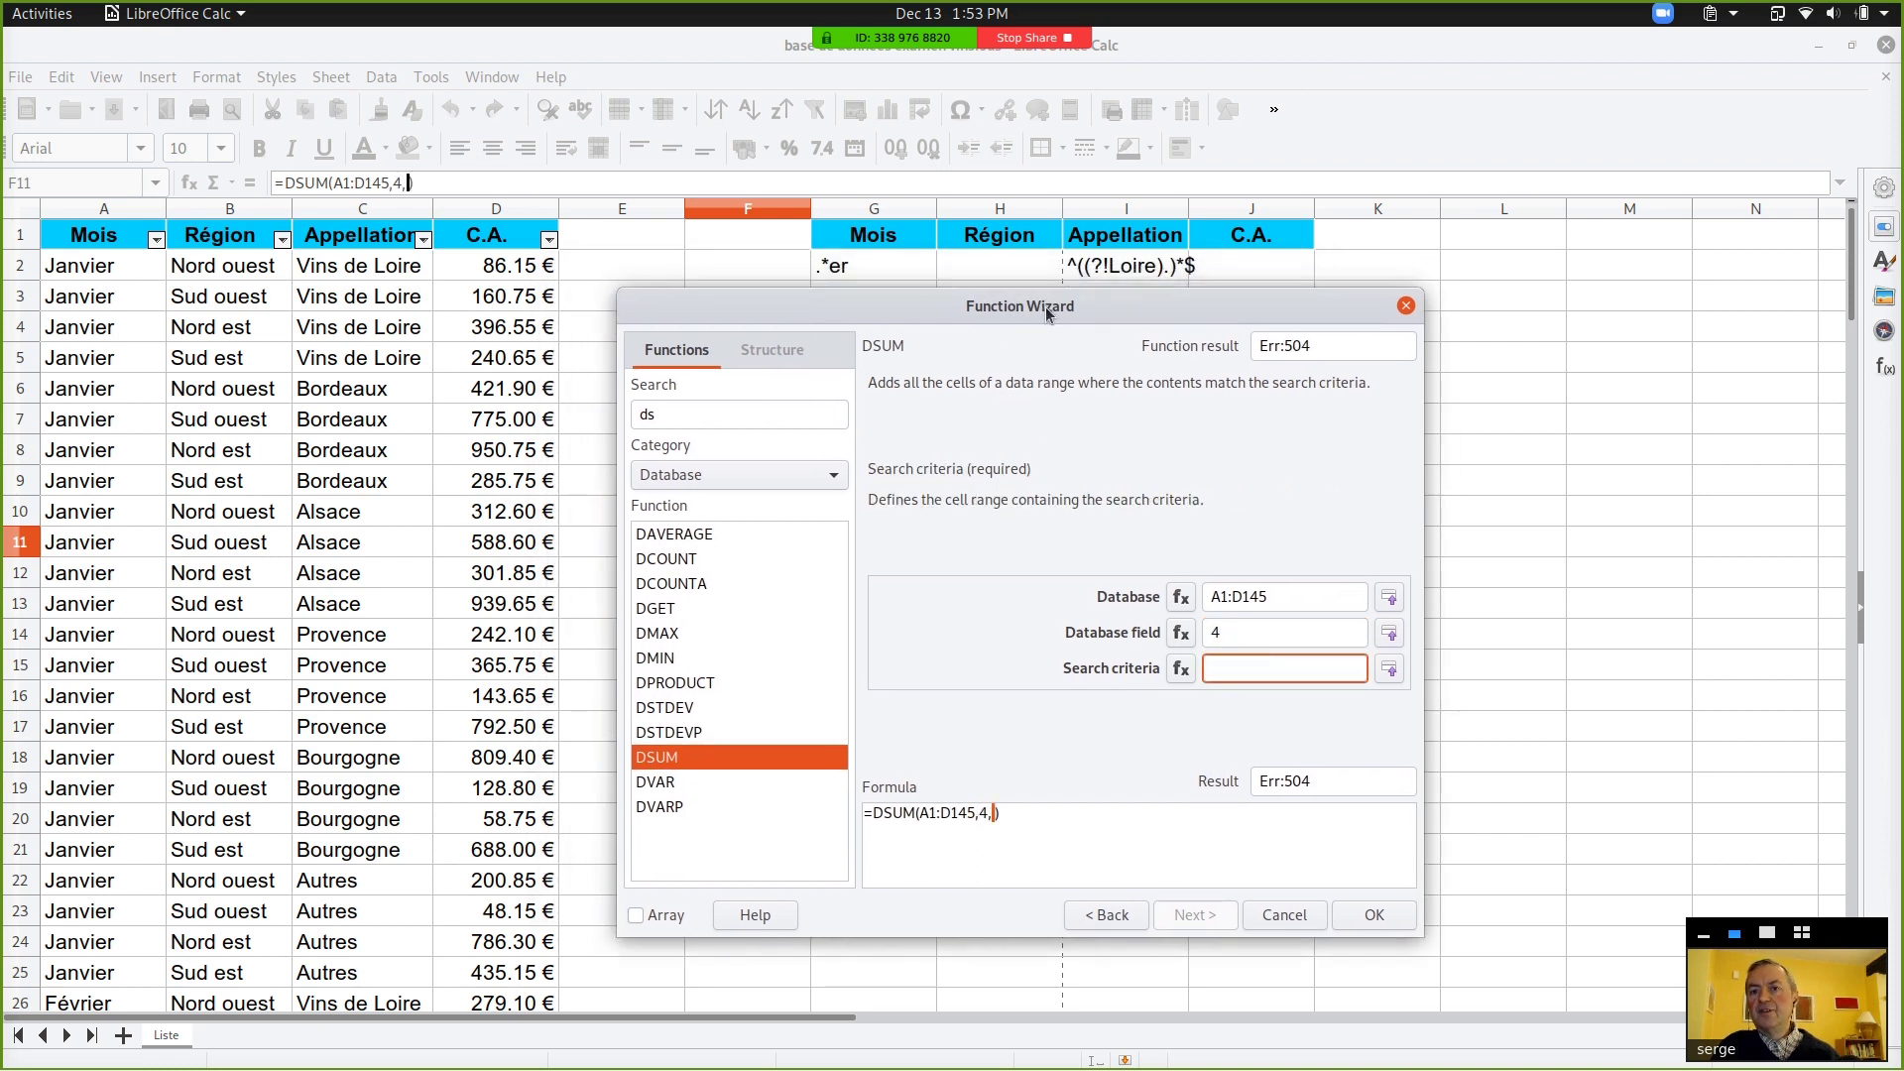
Step: Set the Search criteria to G7:J8, correcting the mistyped reference
left_click_drag(1044, 318, 962, 272)
left_click(1173, 628)
type("J7")
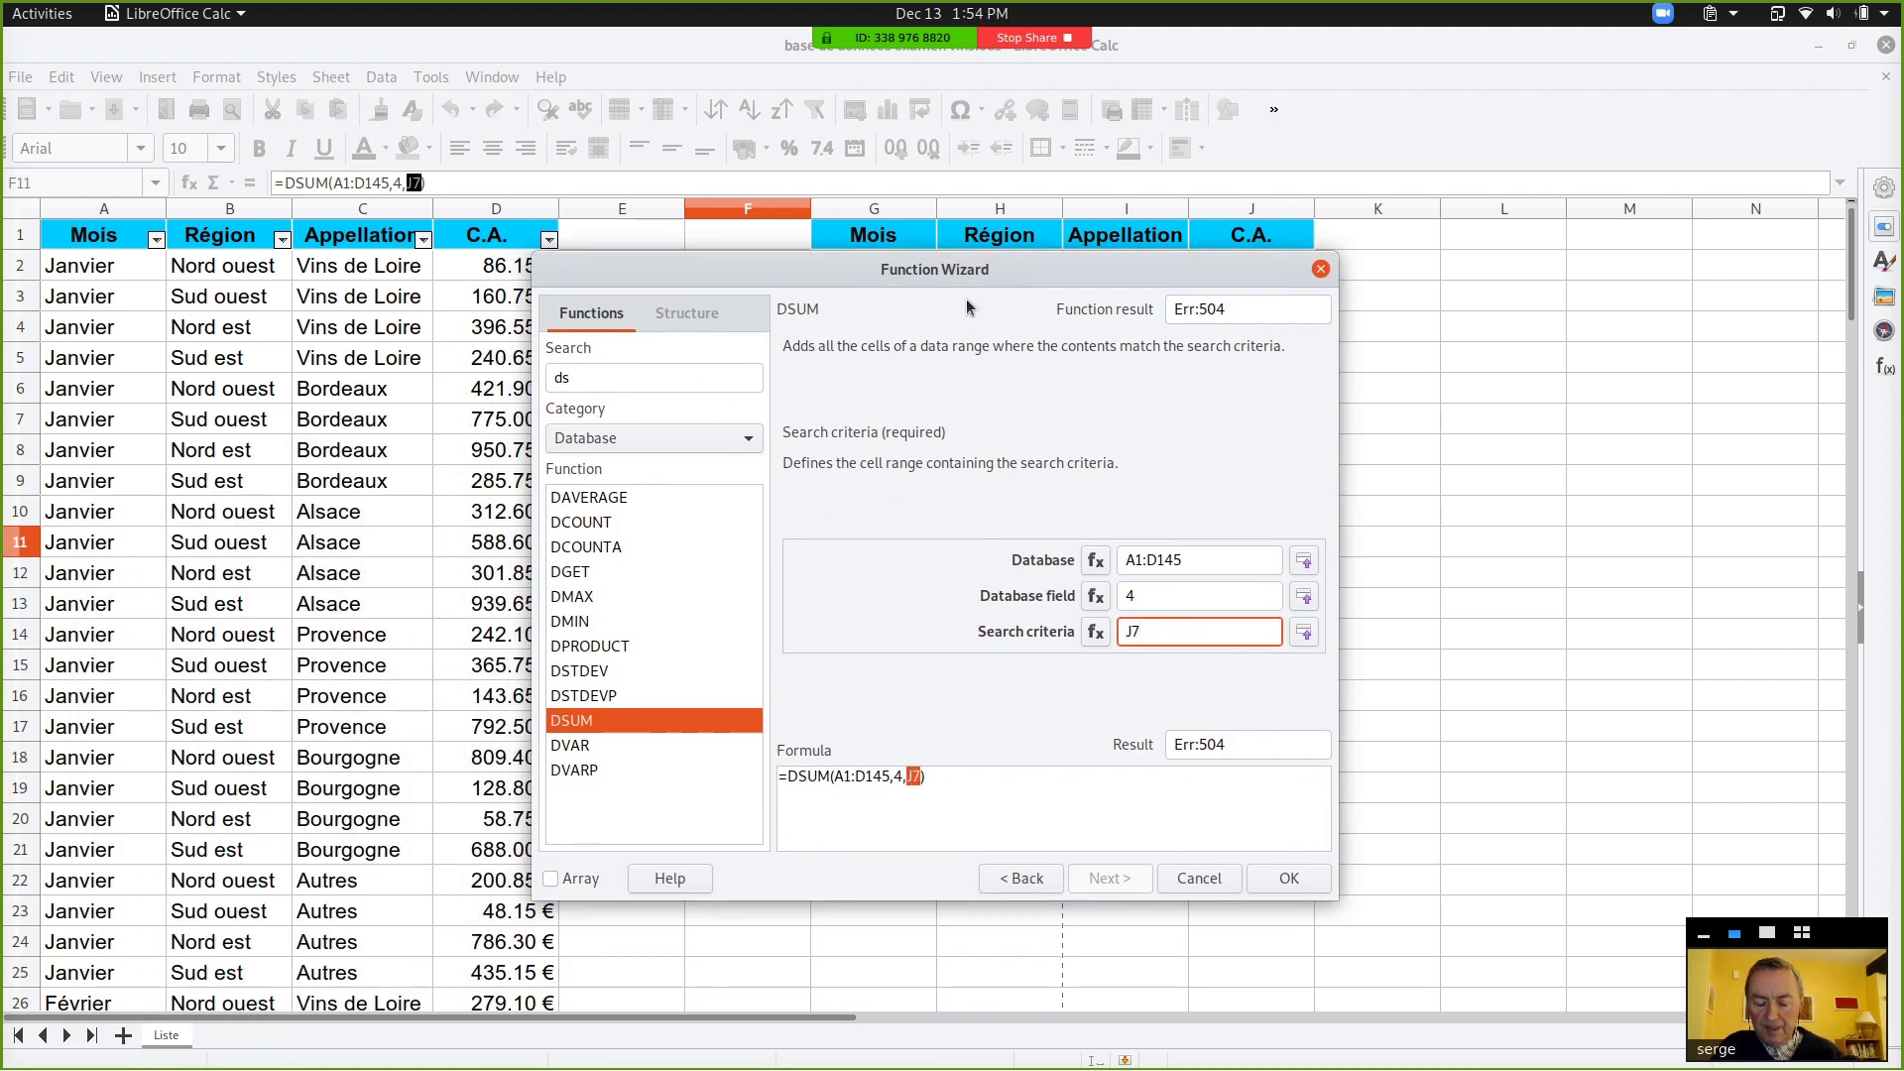
left_click_drag(938, 264, 1253, 311)
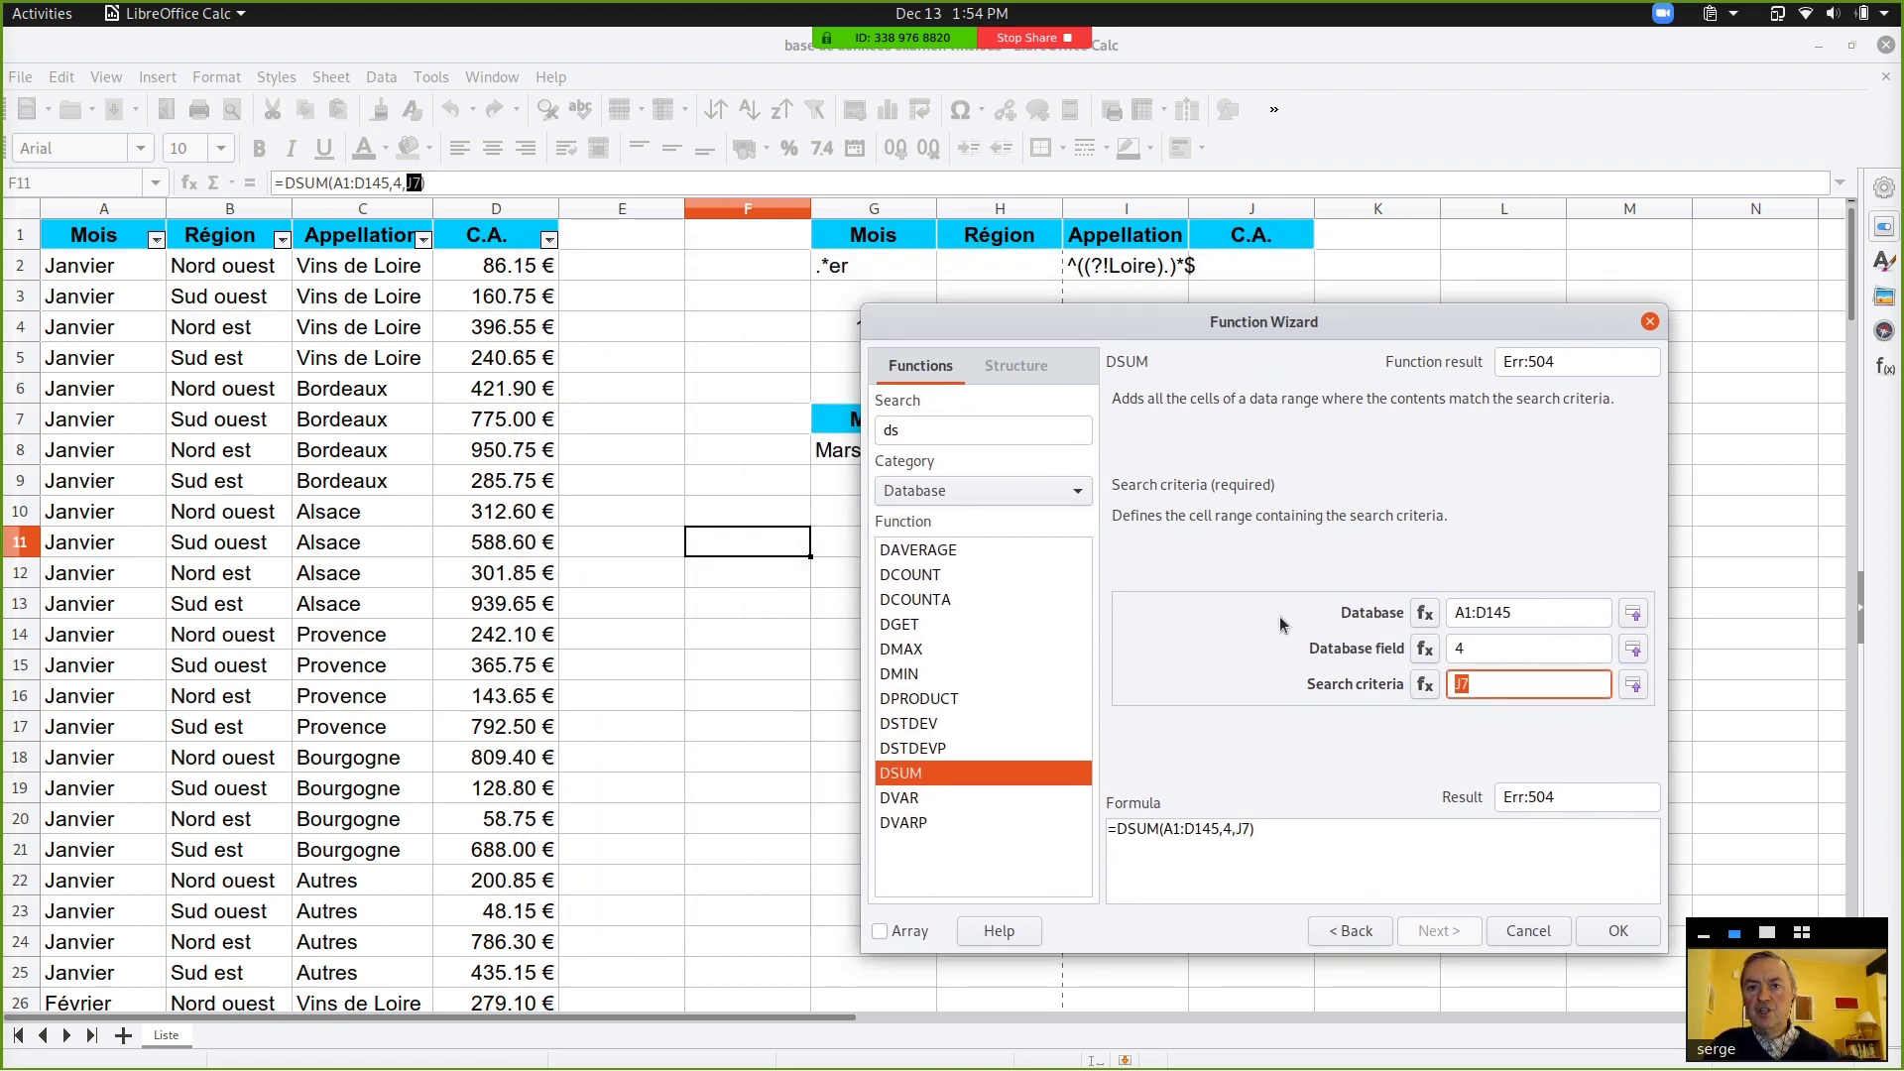
key("Left")
key("BackSpace")
type("G")
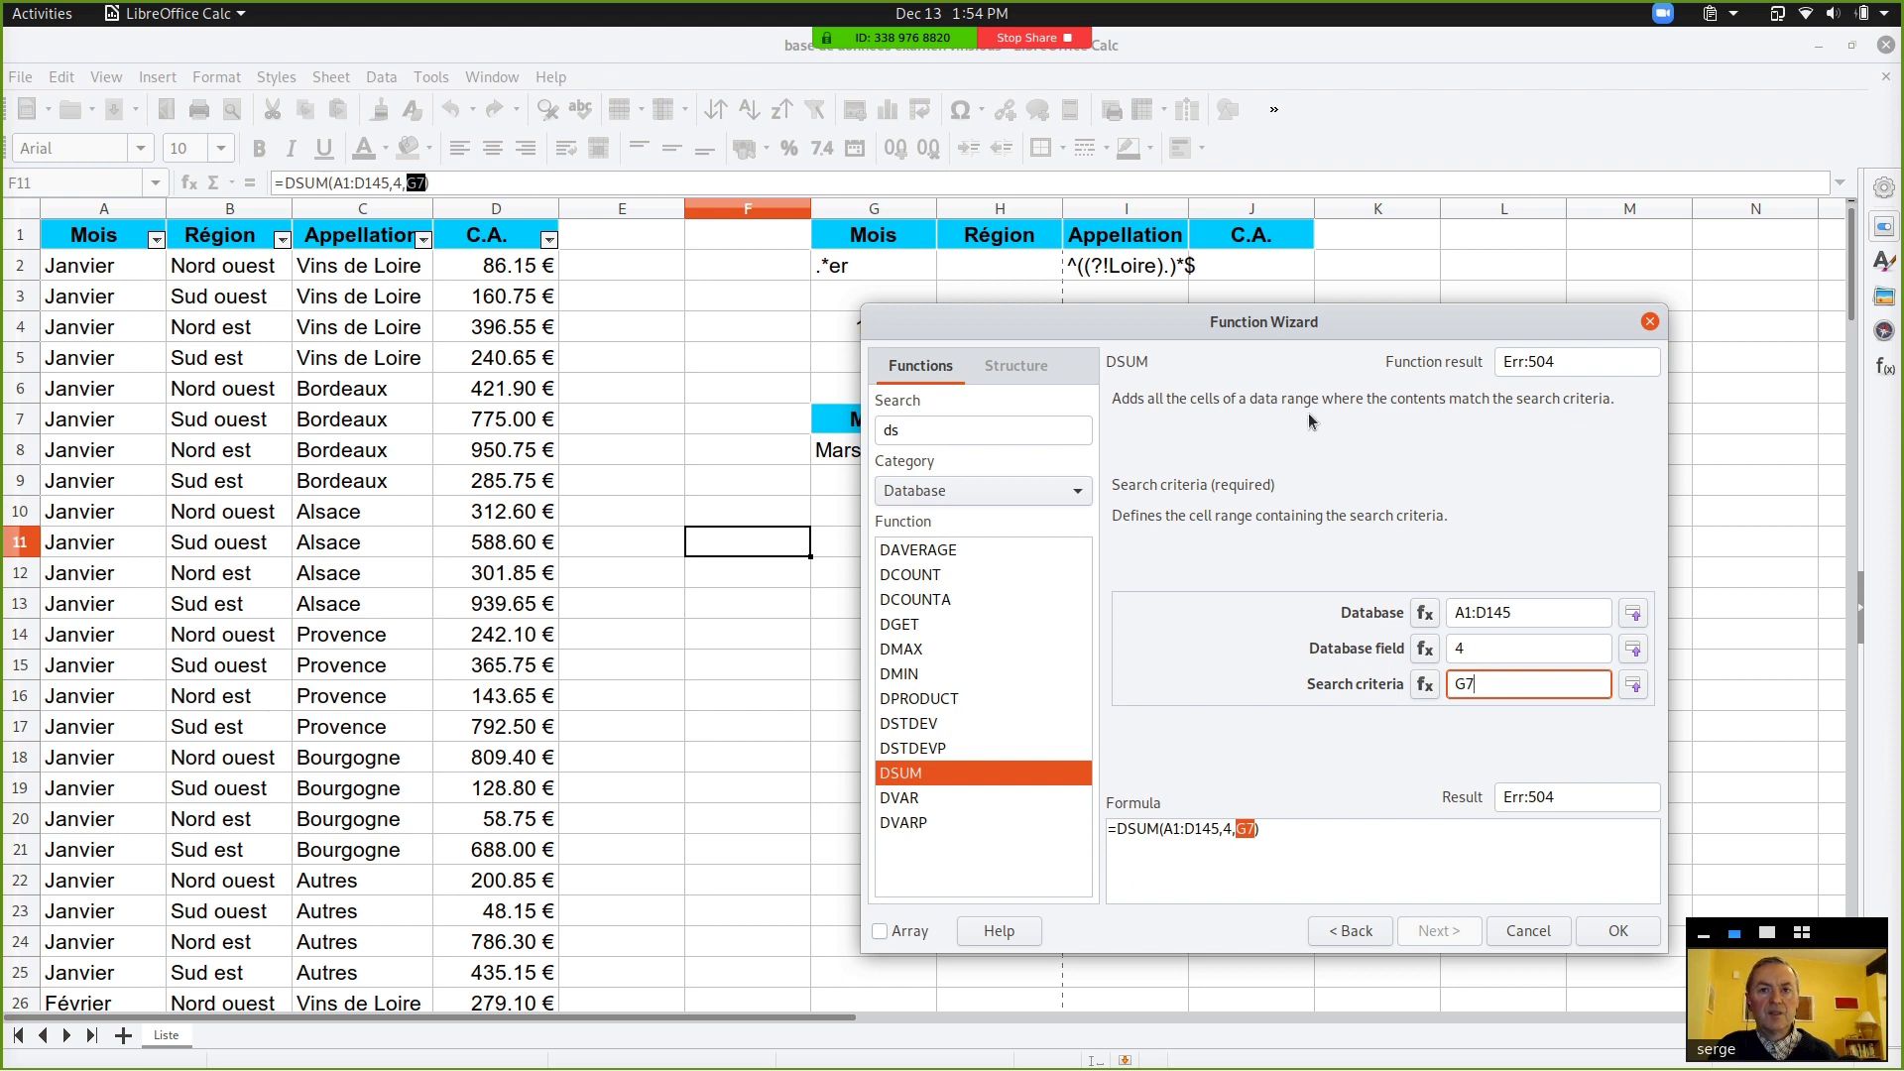
left_click_drag(1239, 322, 1134, 323)
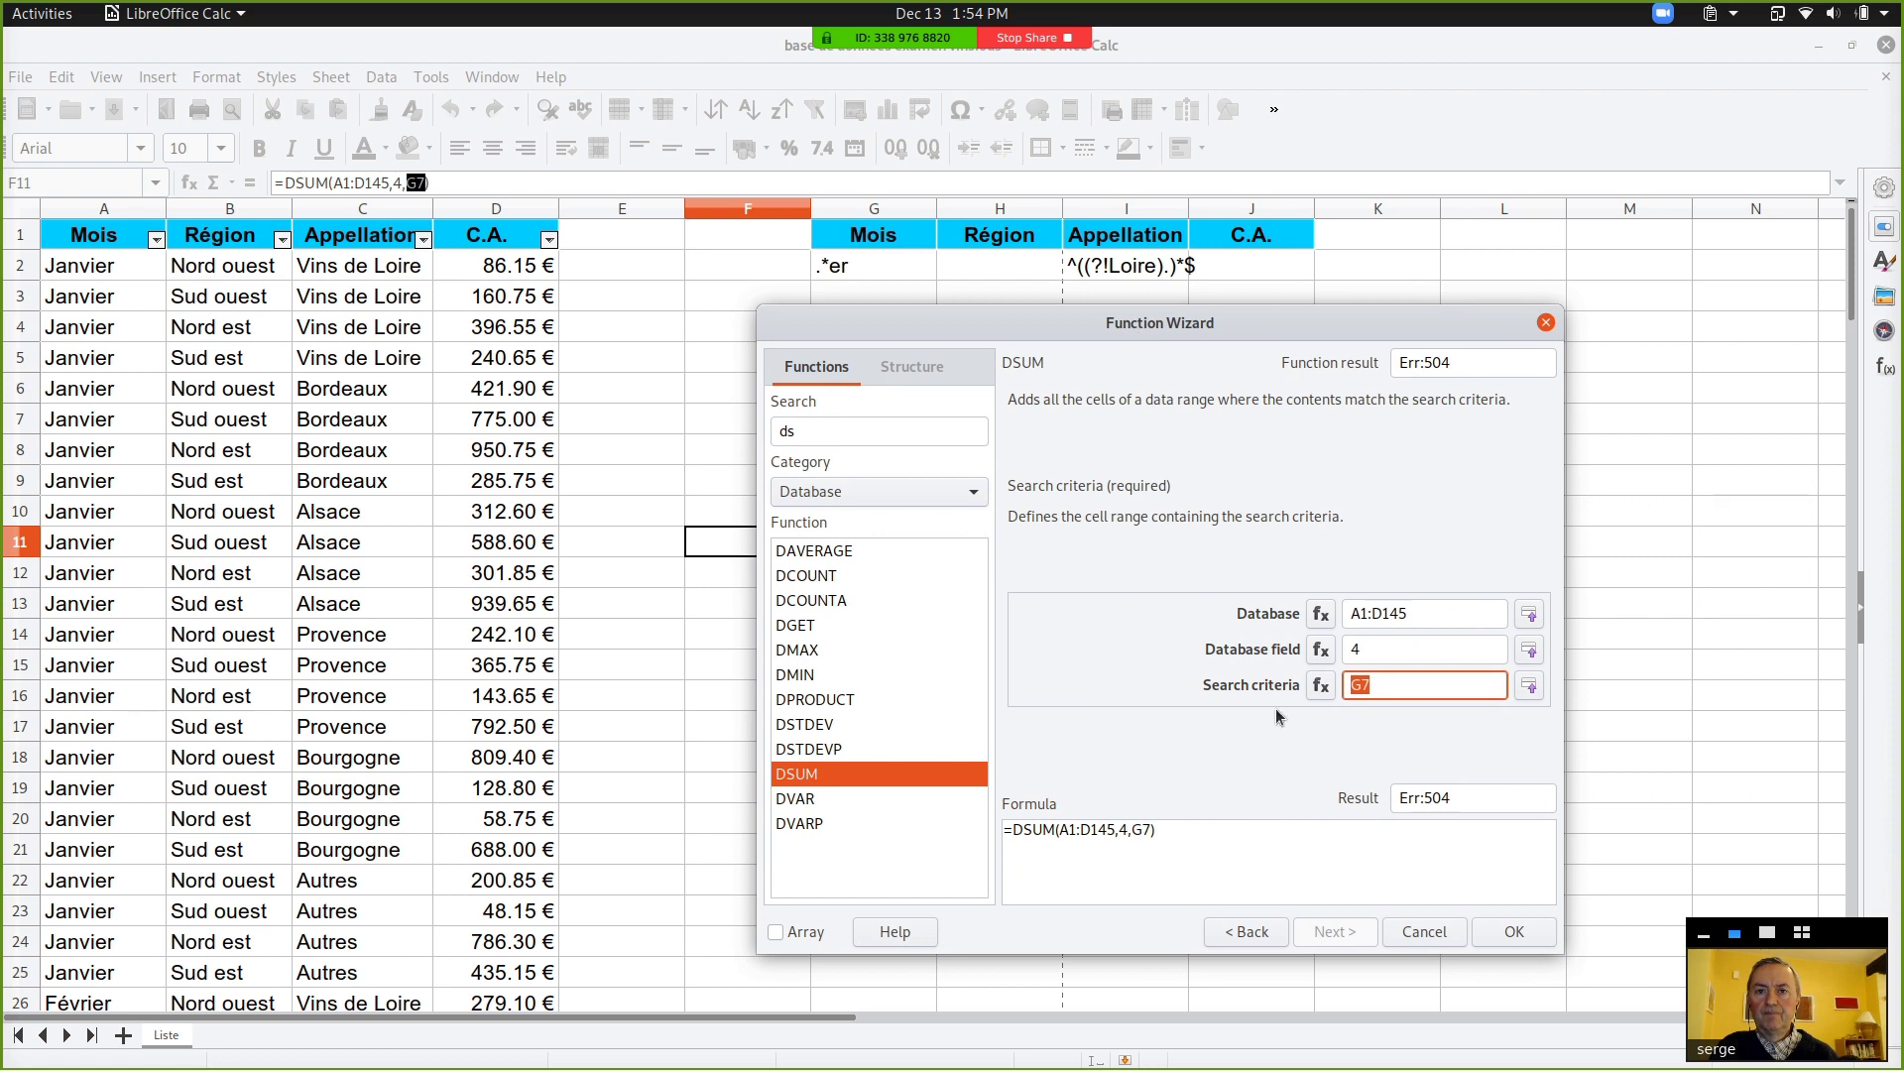
left_click(1391, 684)
type(":J")
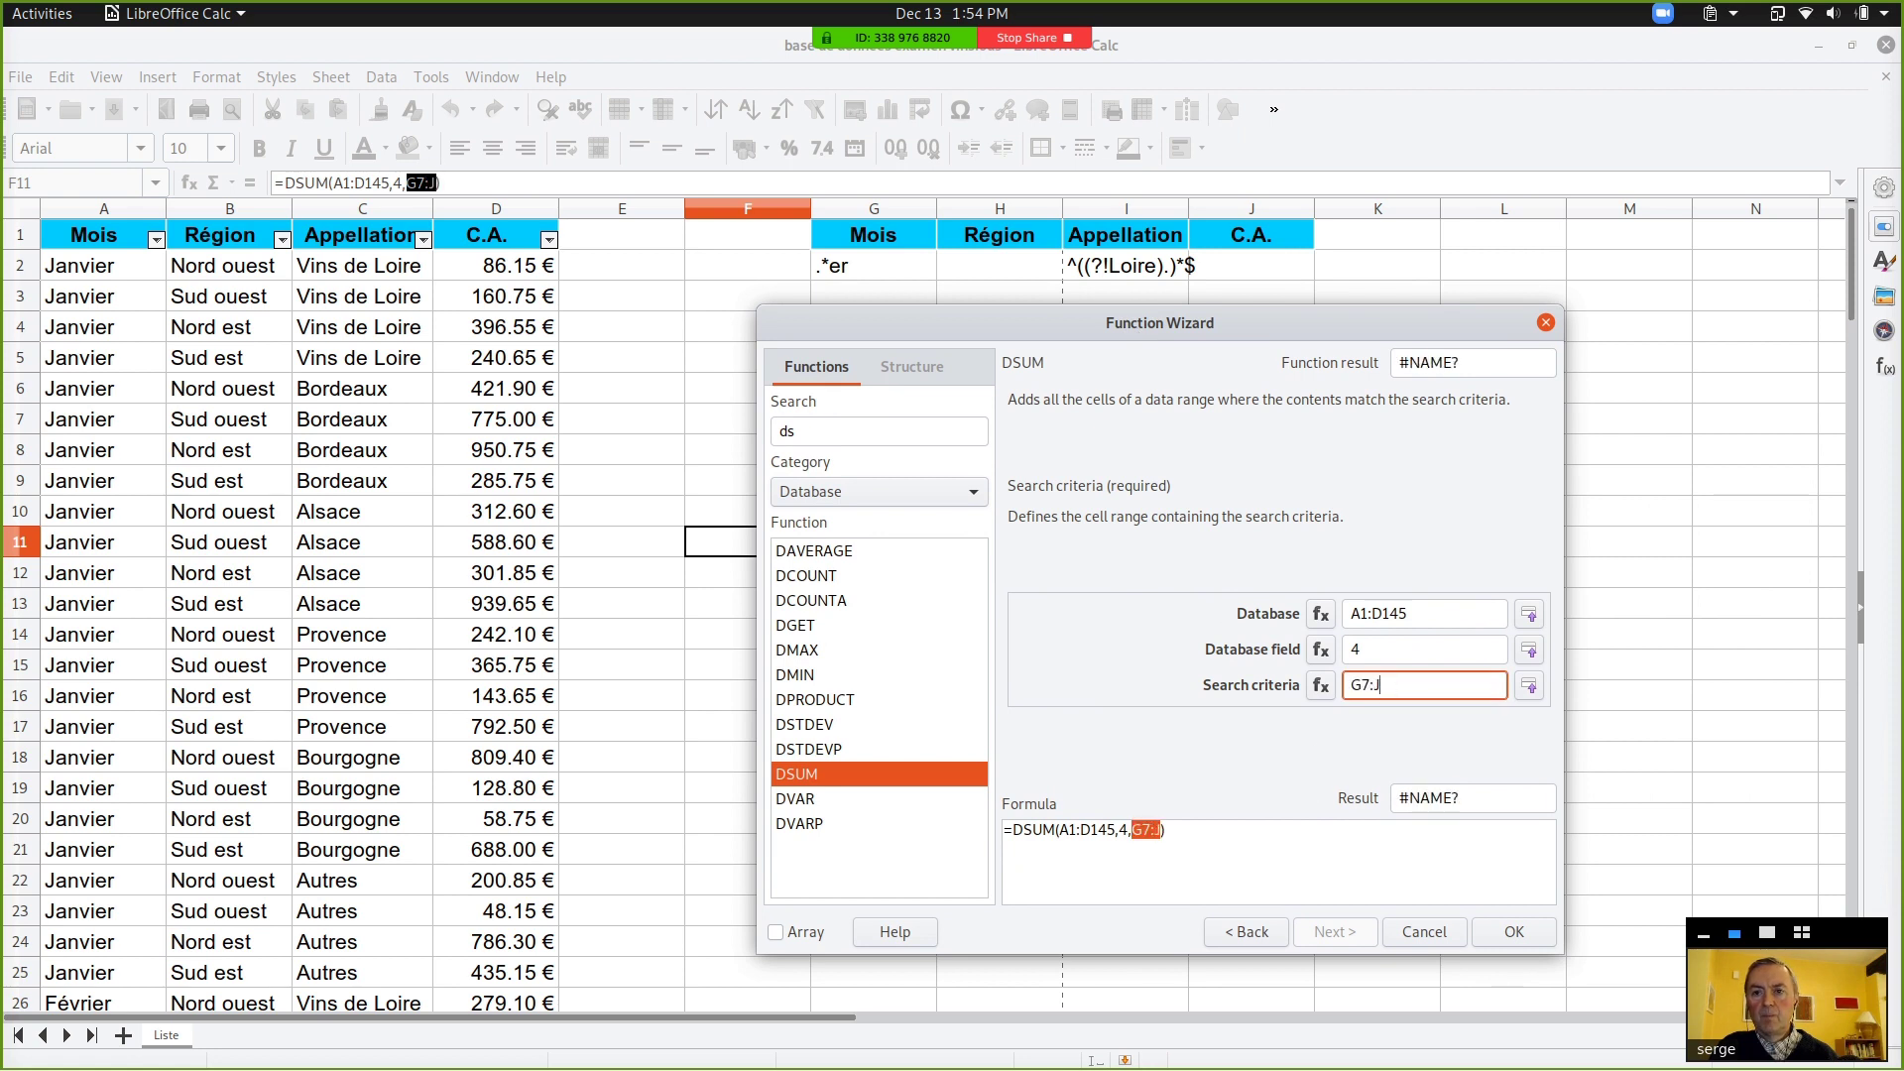
type("8")
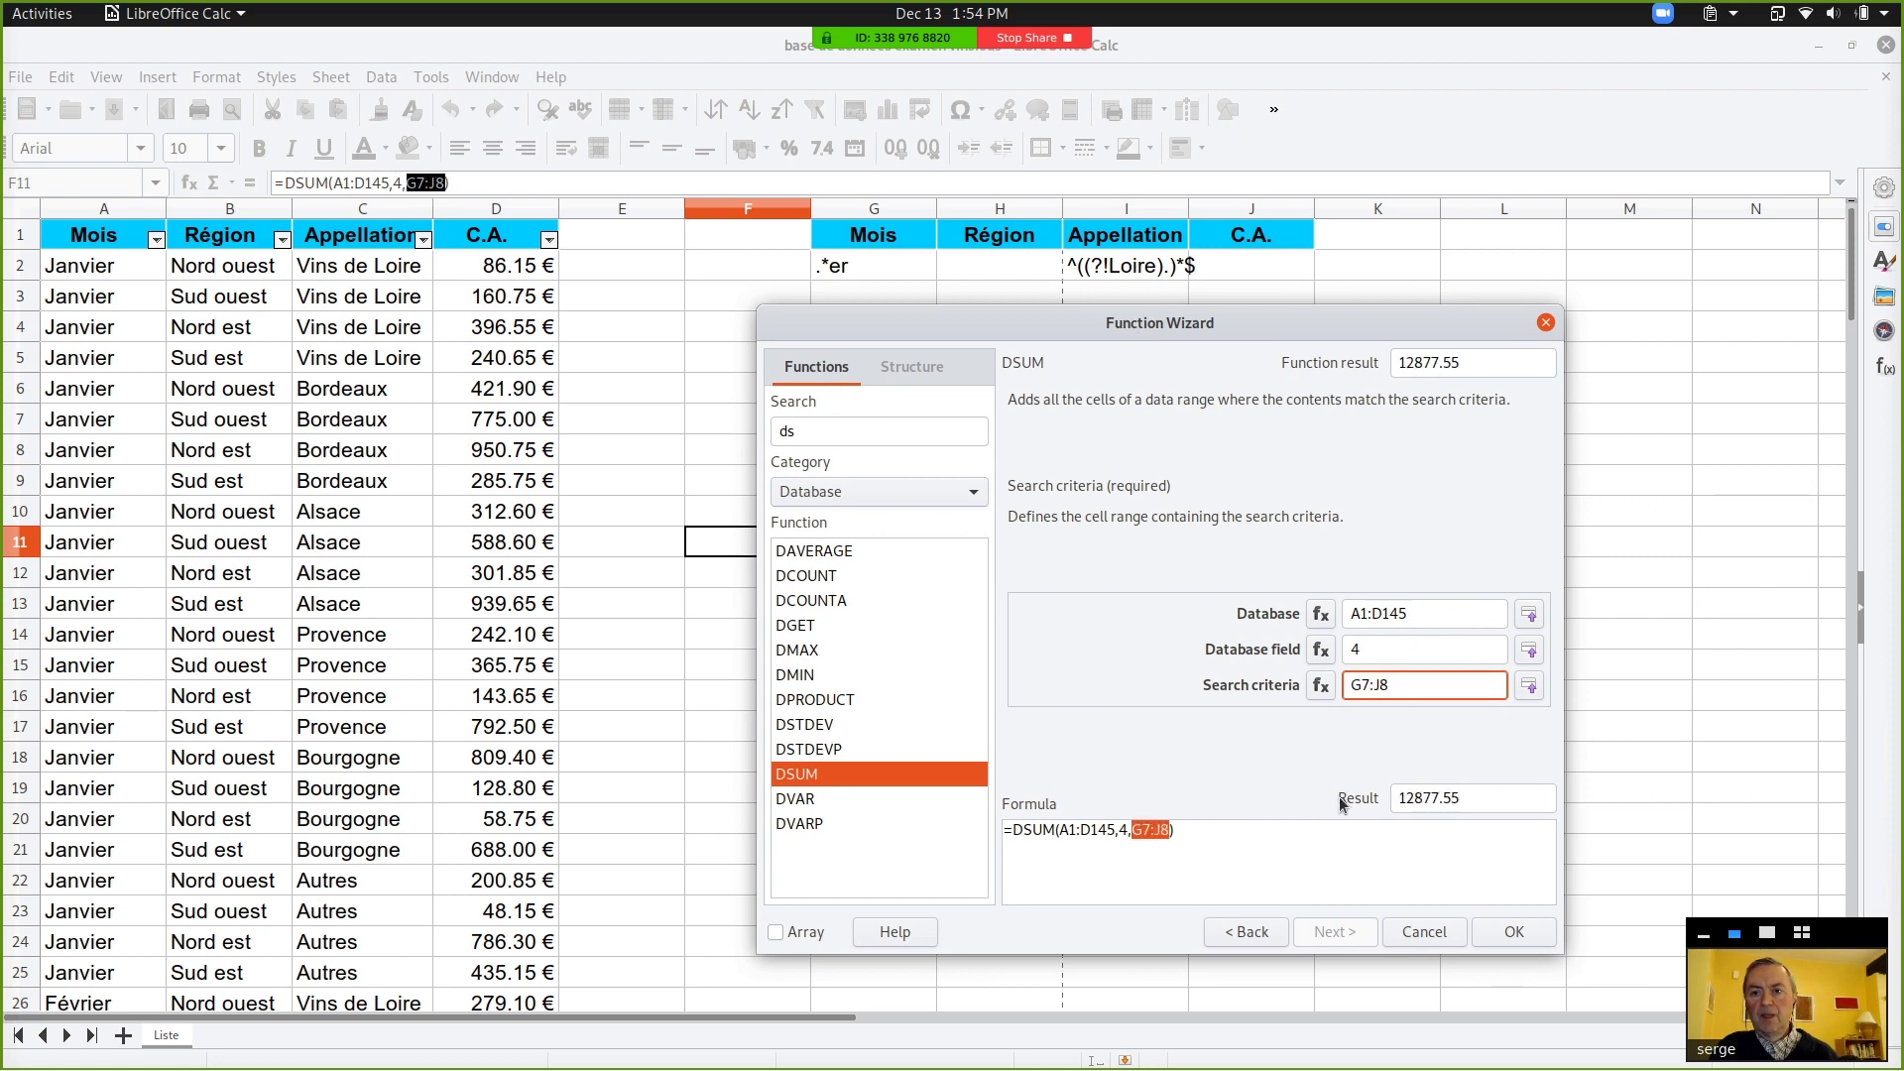
left_click(1511, 927)
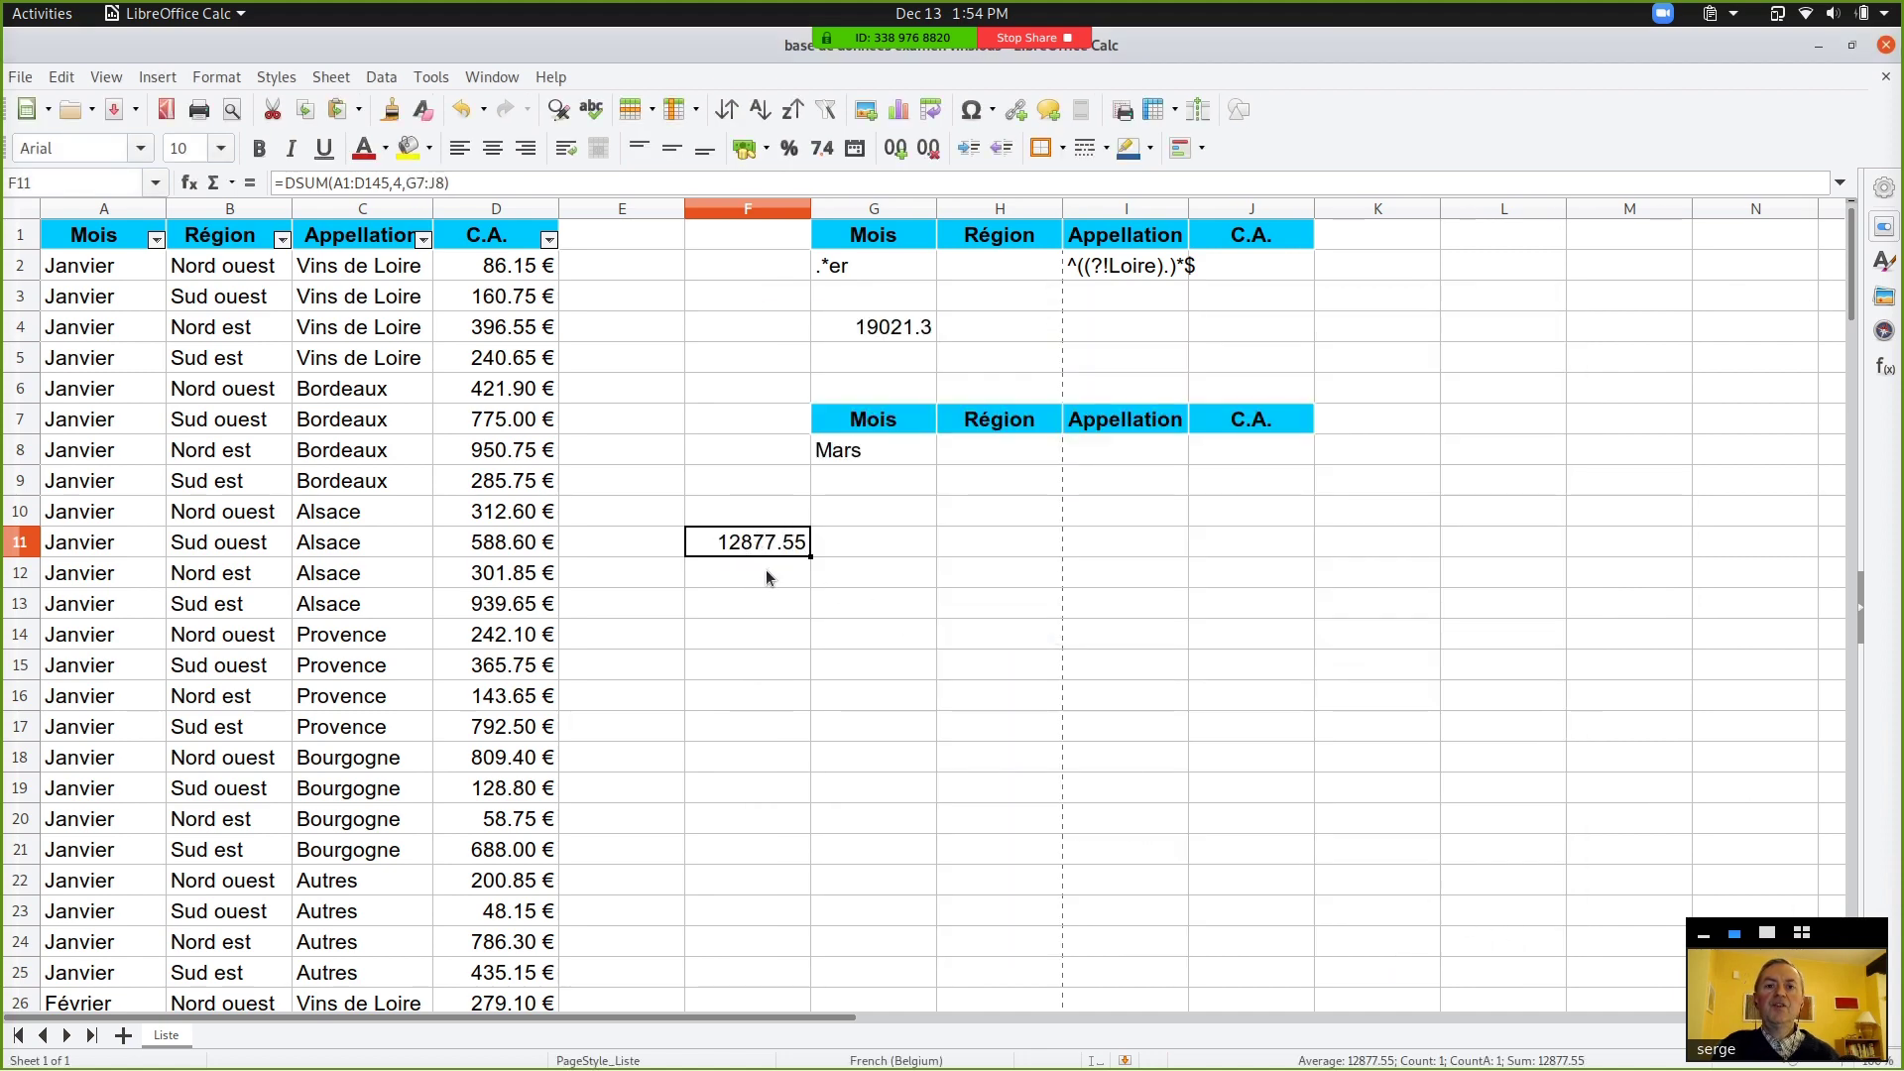
left_click(1766, 933)
left_click_drag(1443, 720, 1498, 691)
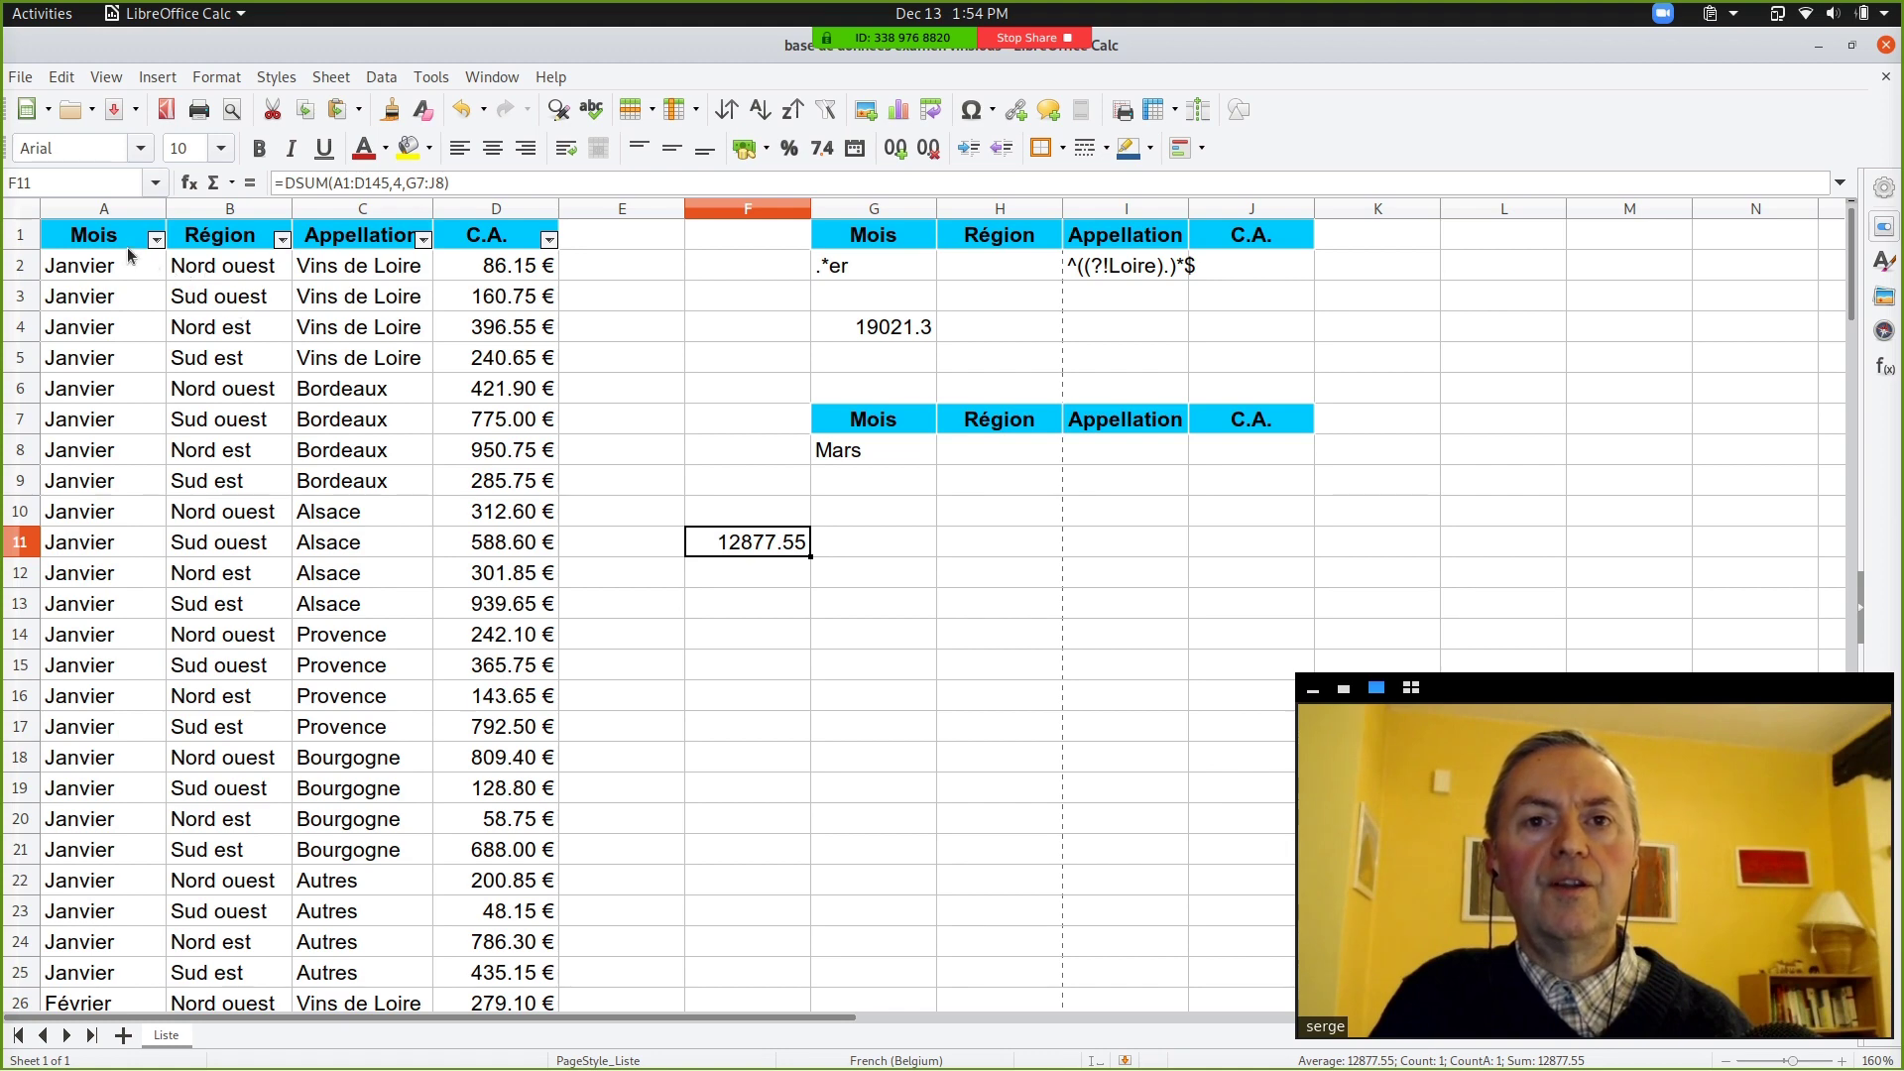
left_click(155, 239)
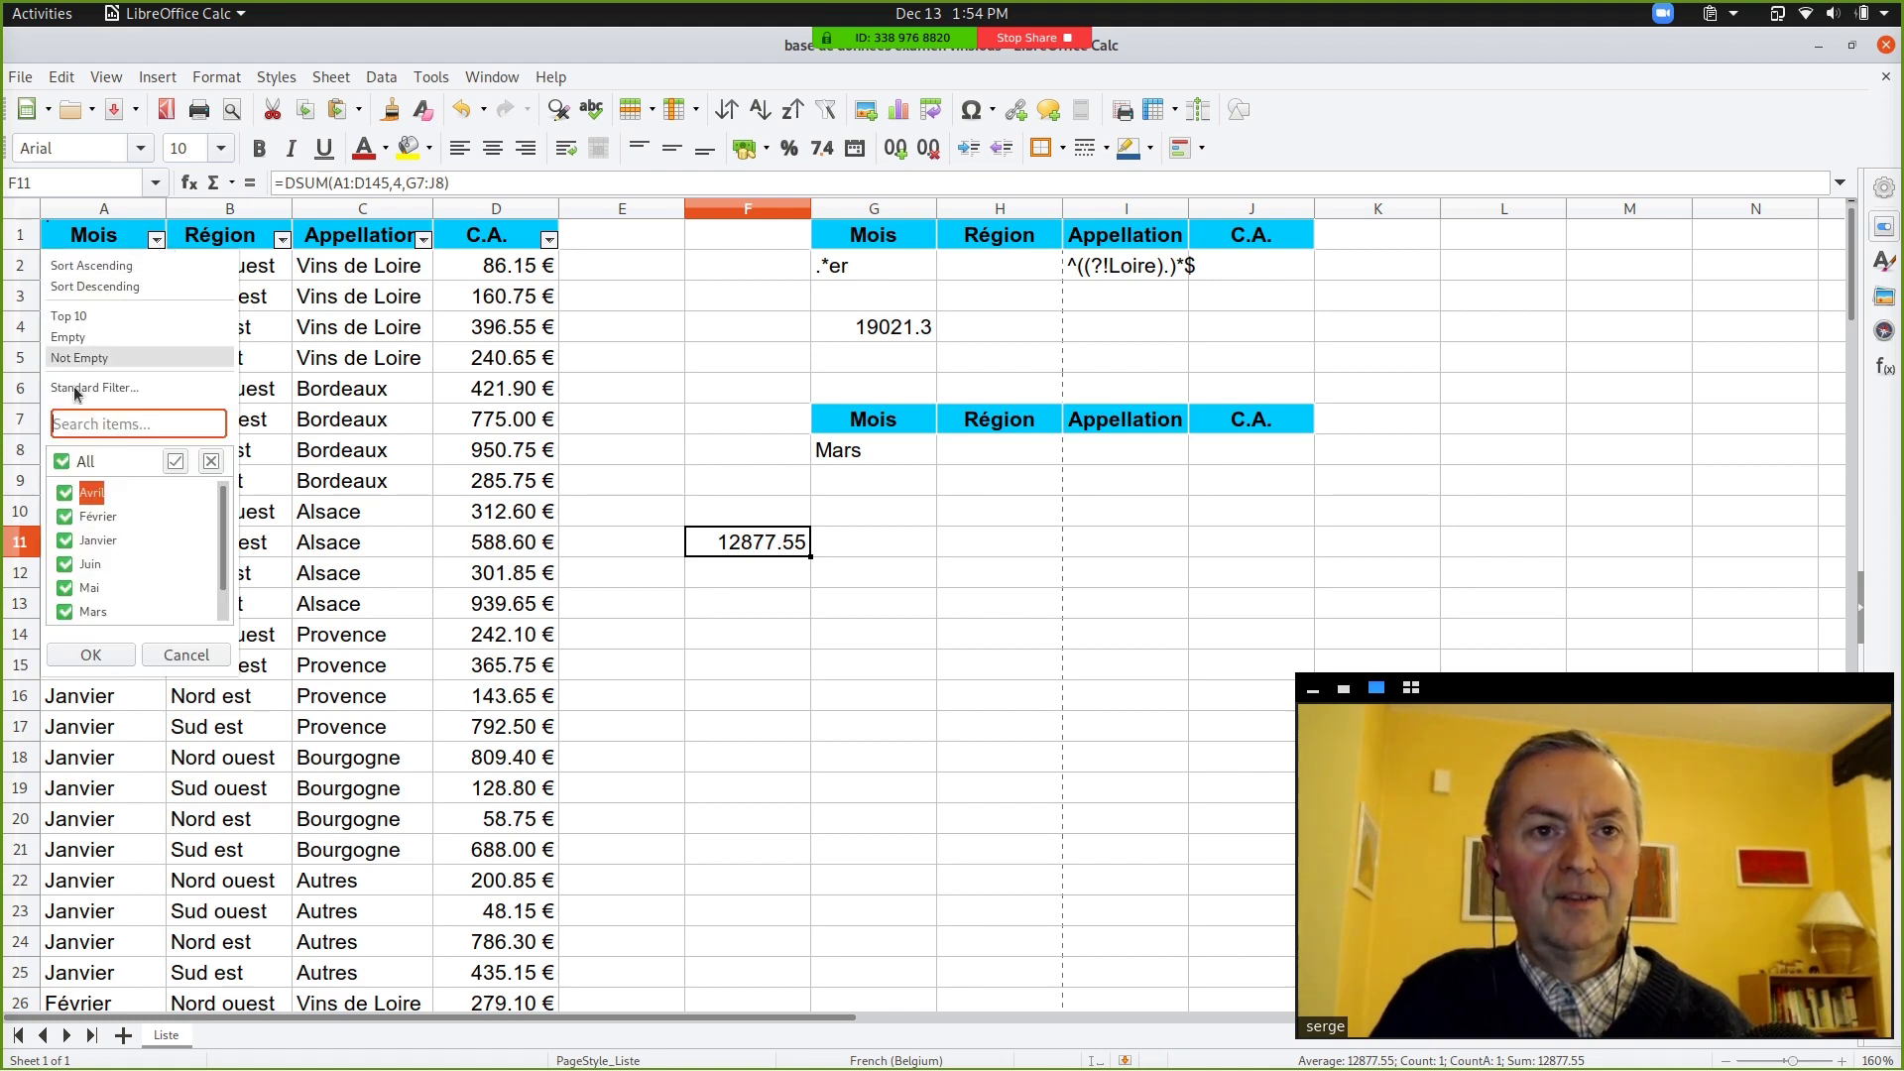
left_click(64, 462)
left_click(64, 611)
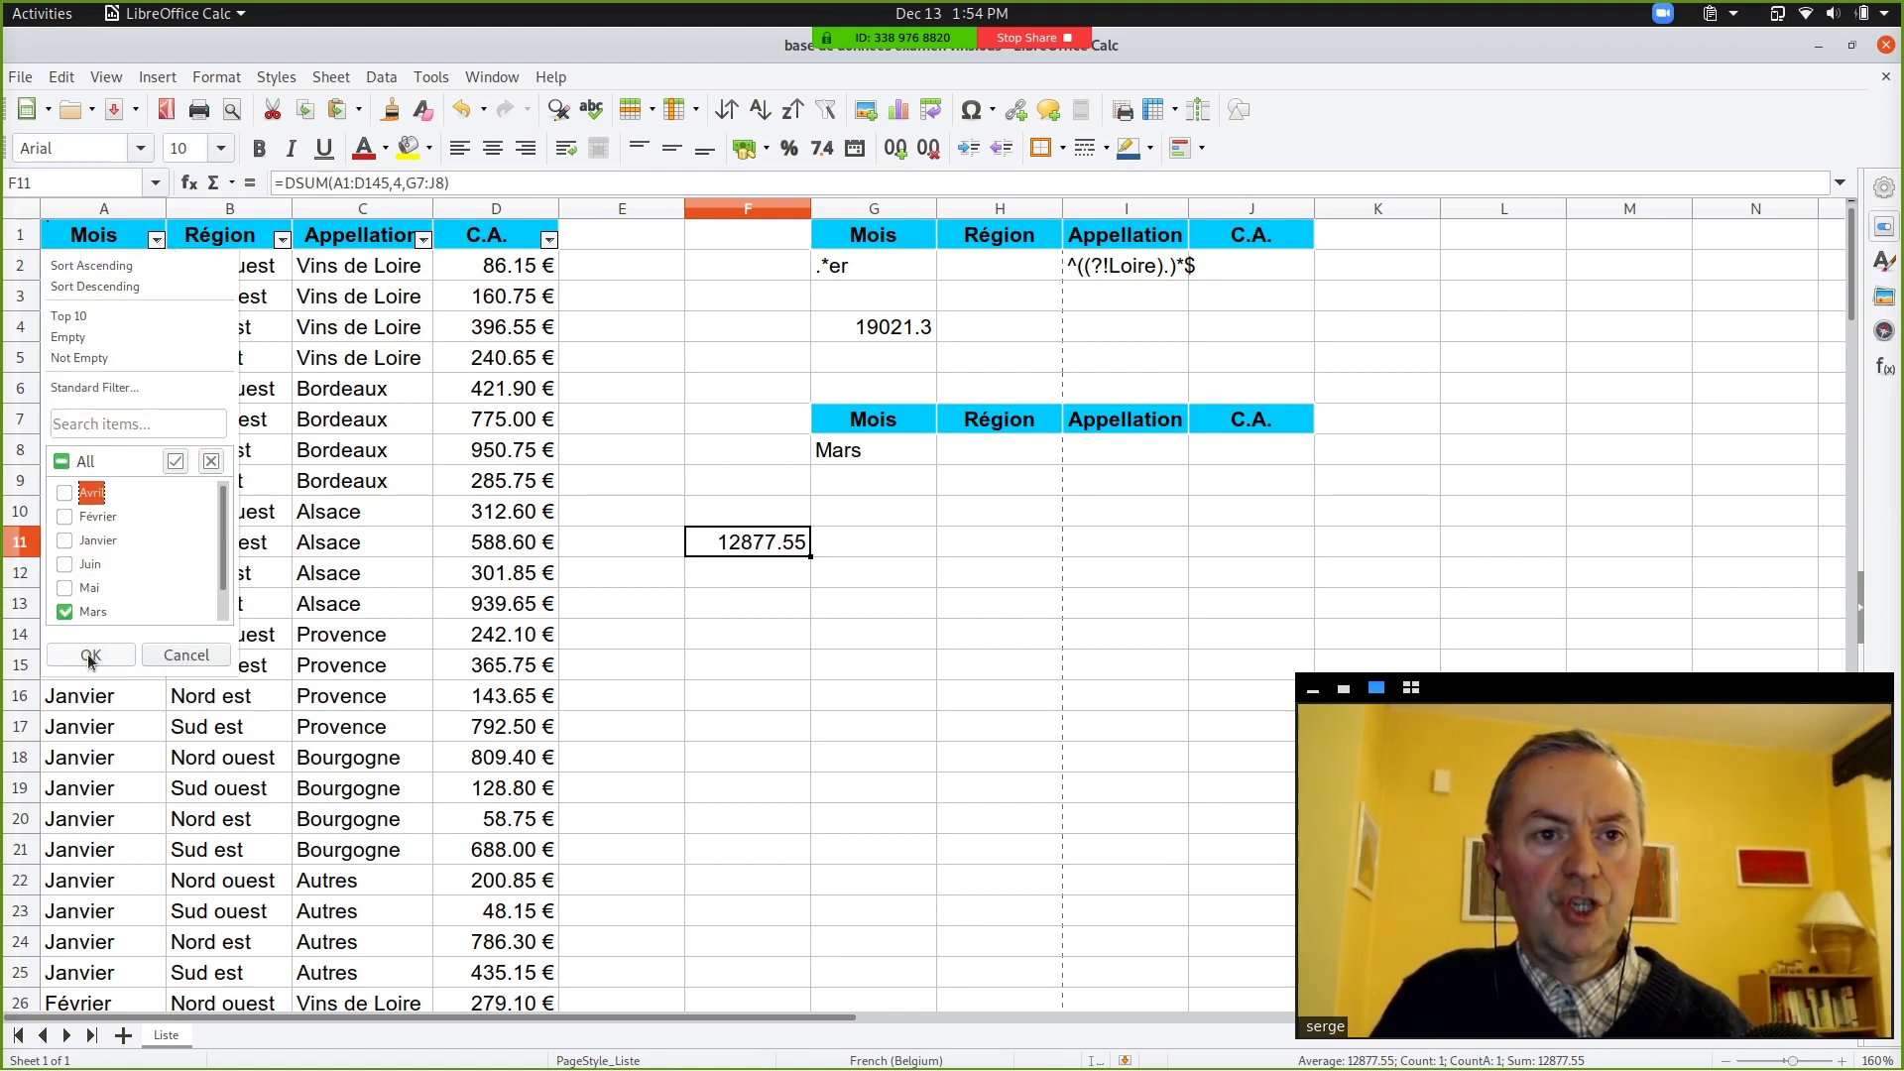
left_click(90, 654)
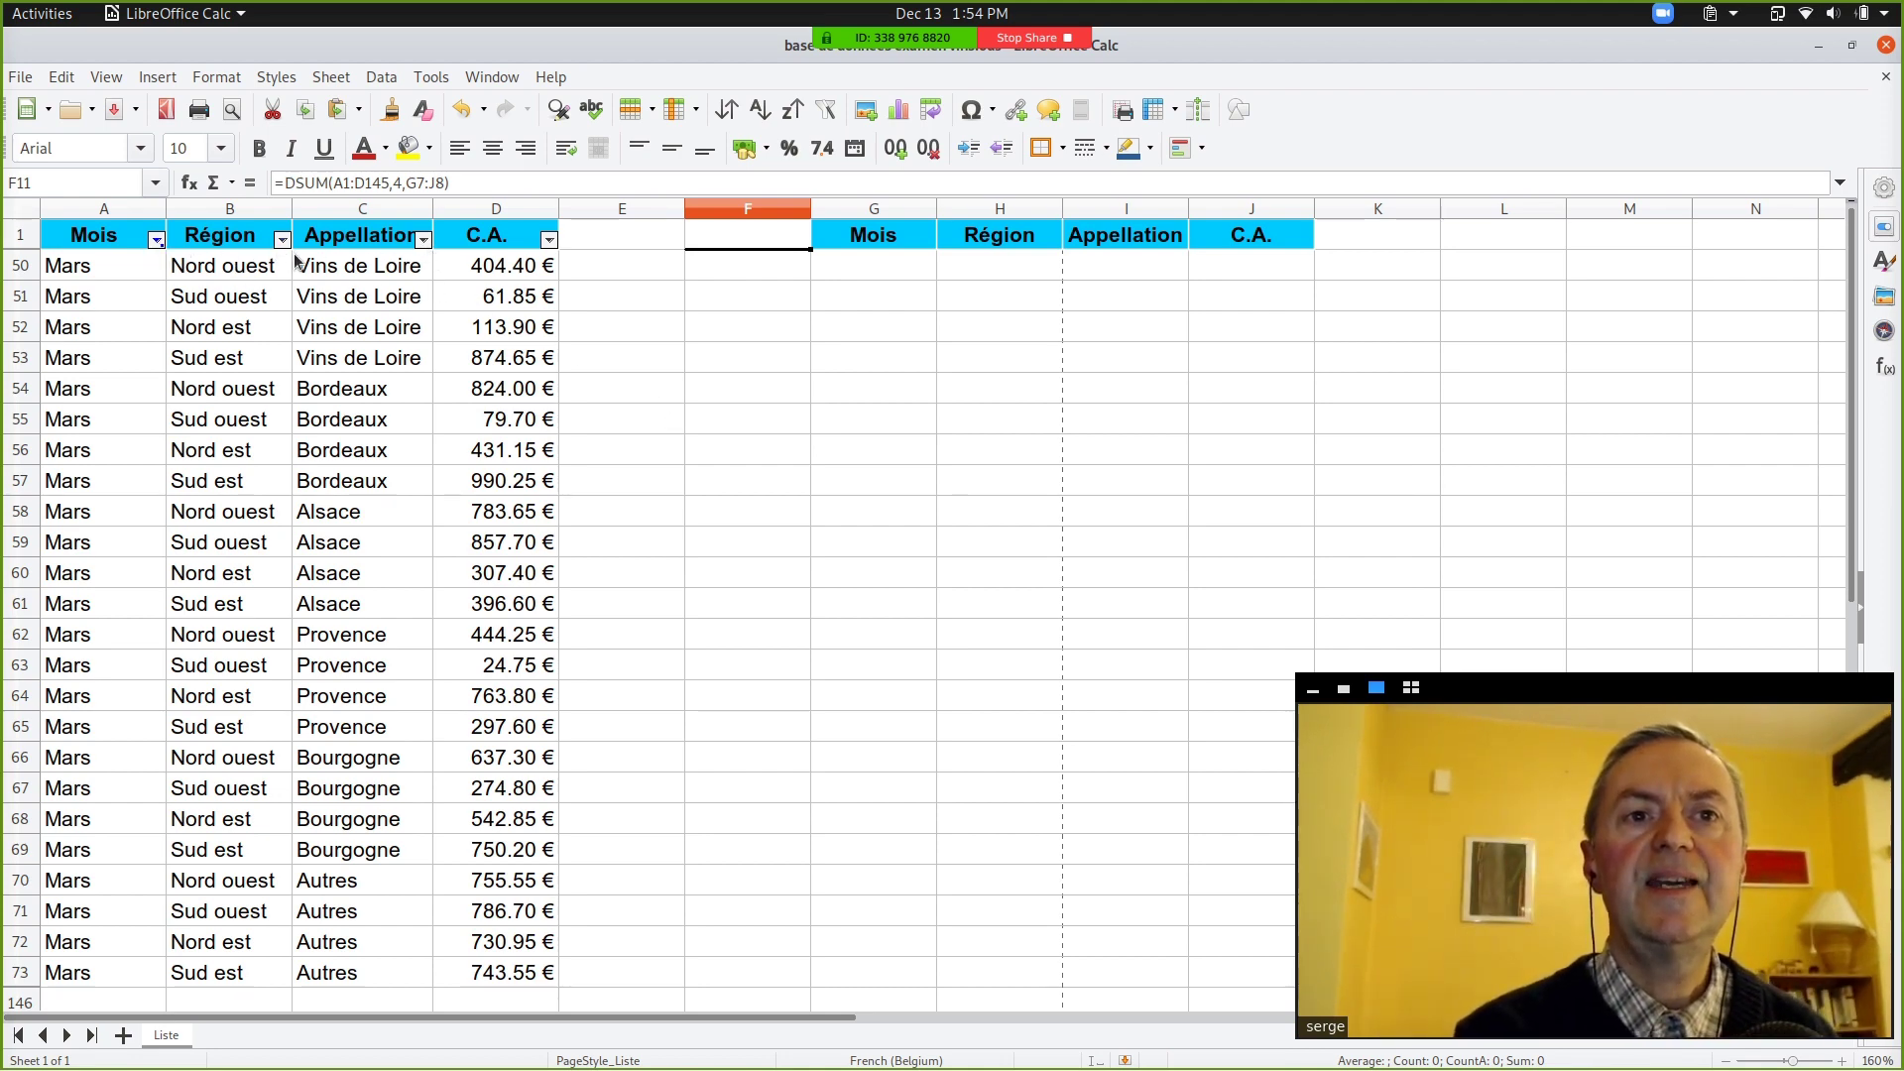
left_click(547, 247)
scroll(529, 502, "down", 10)
scroll(534, 510, "up", 10)
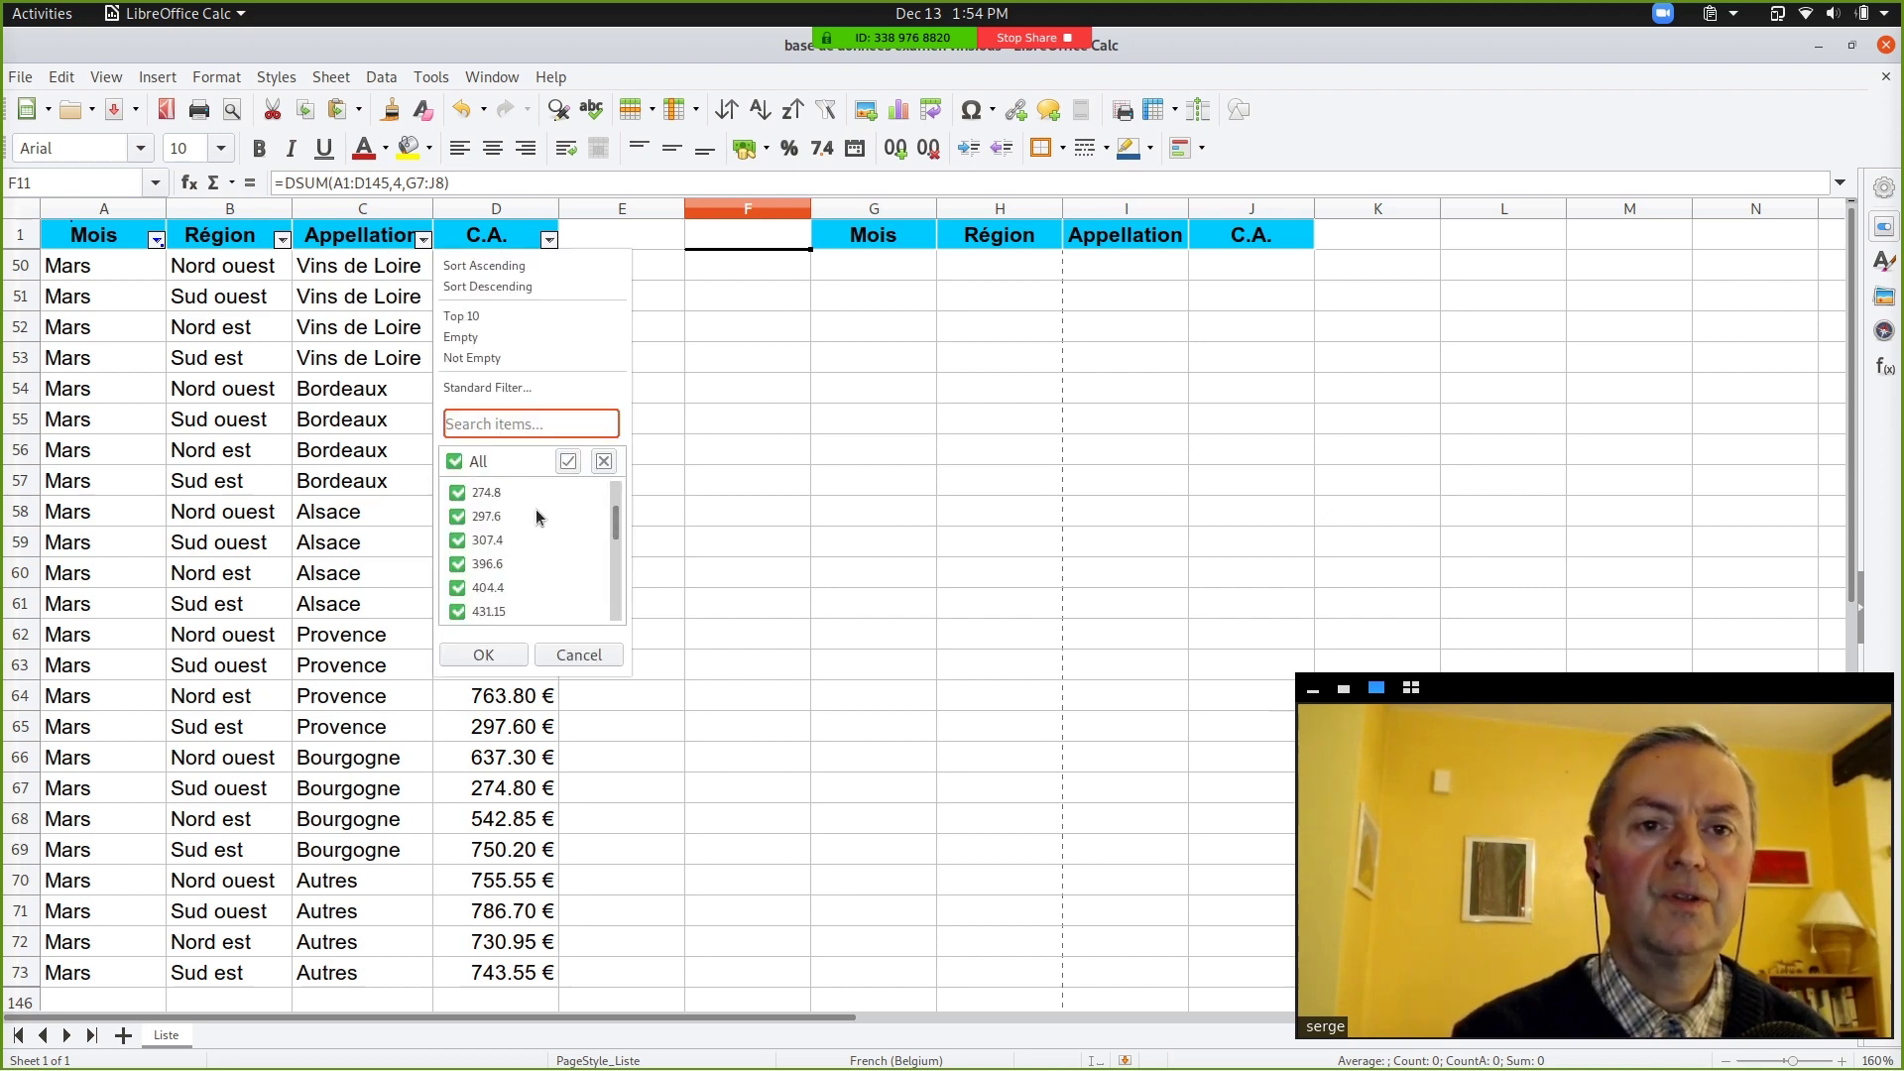
left_click(589, 655)
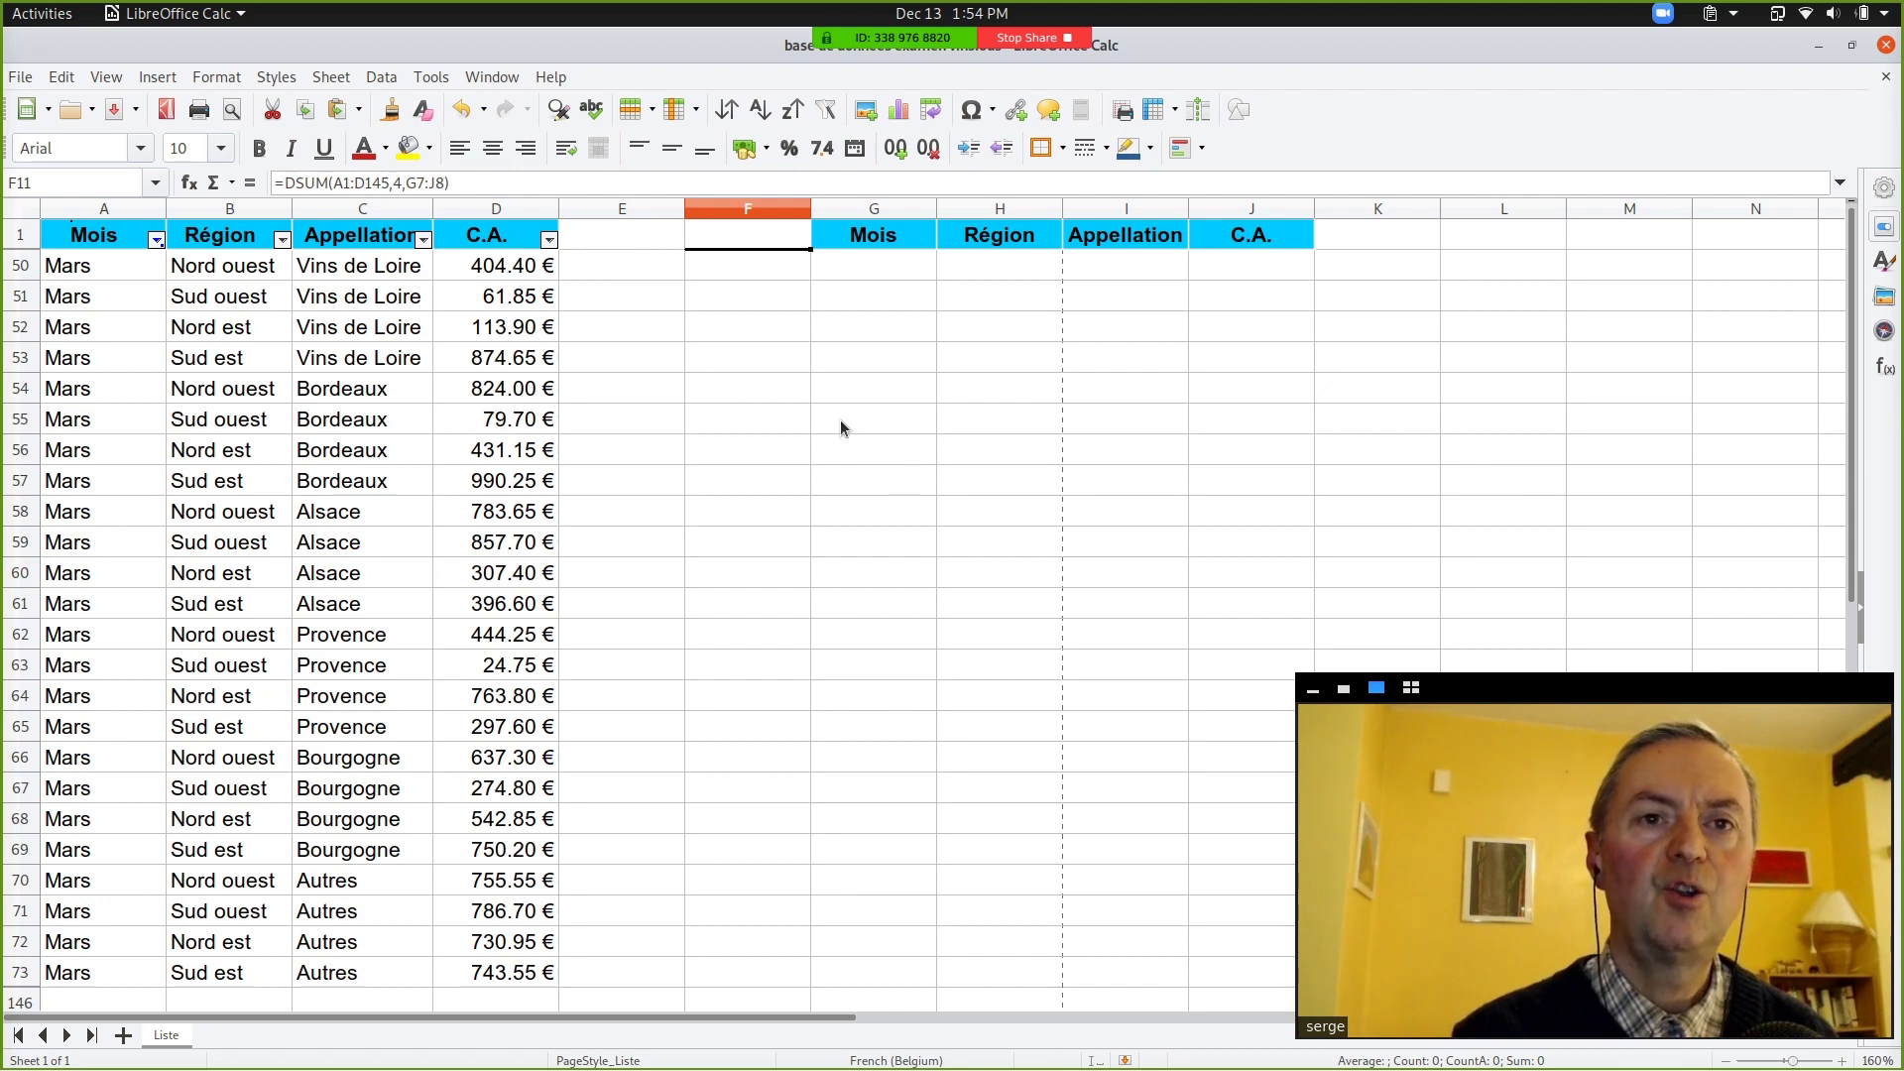
left_click(515, 267)
scroll(515, 397, "down", 5)
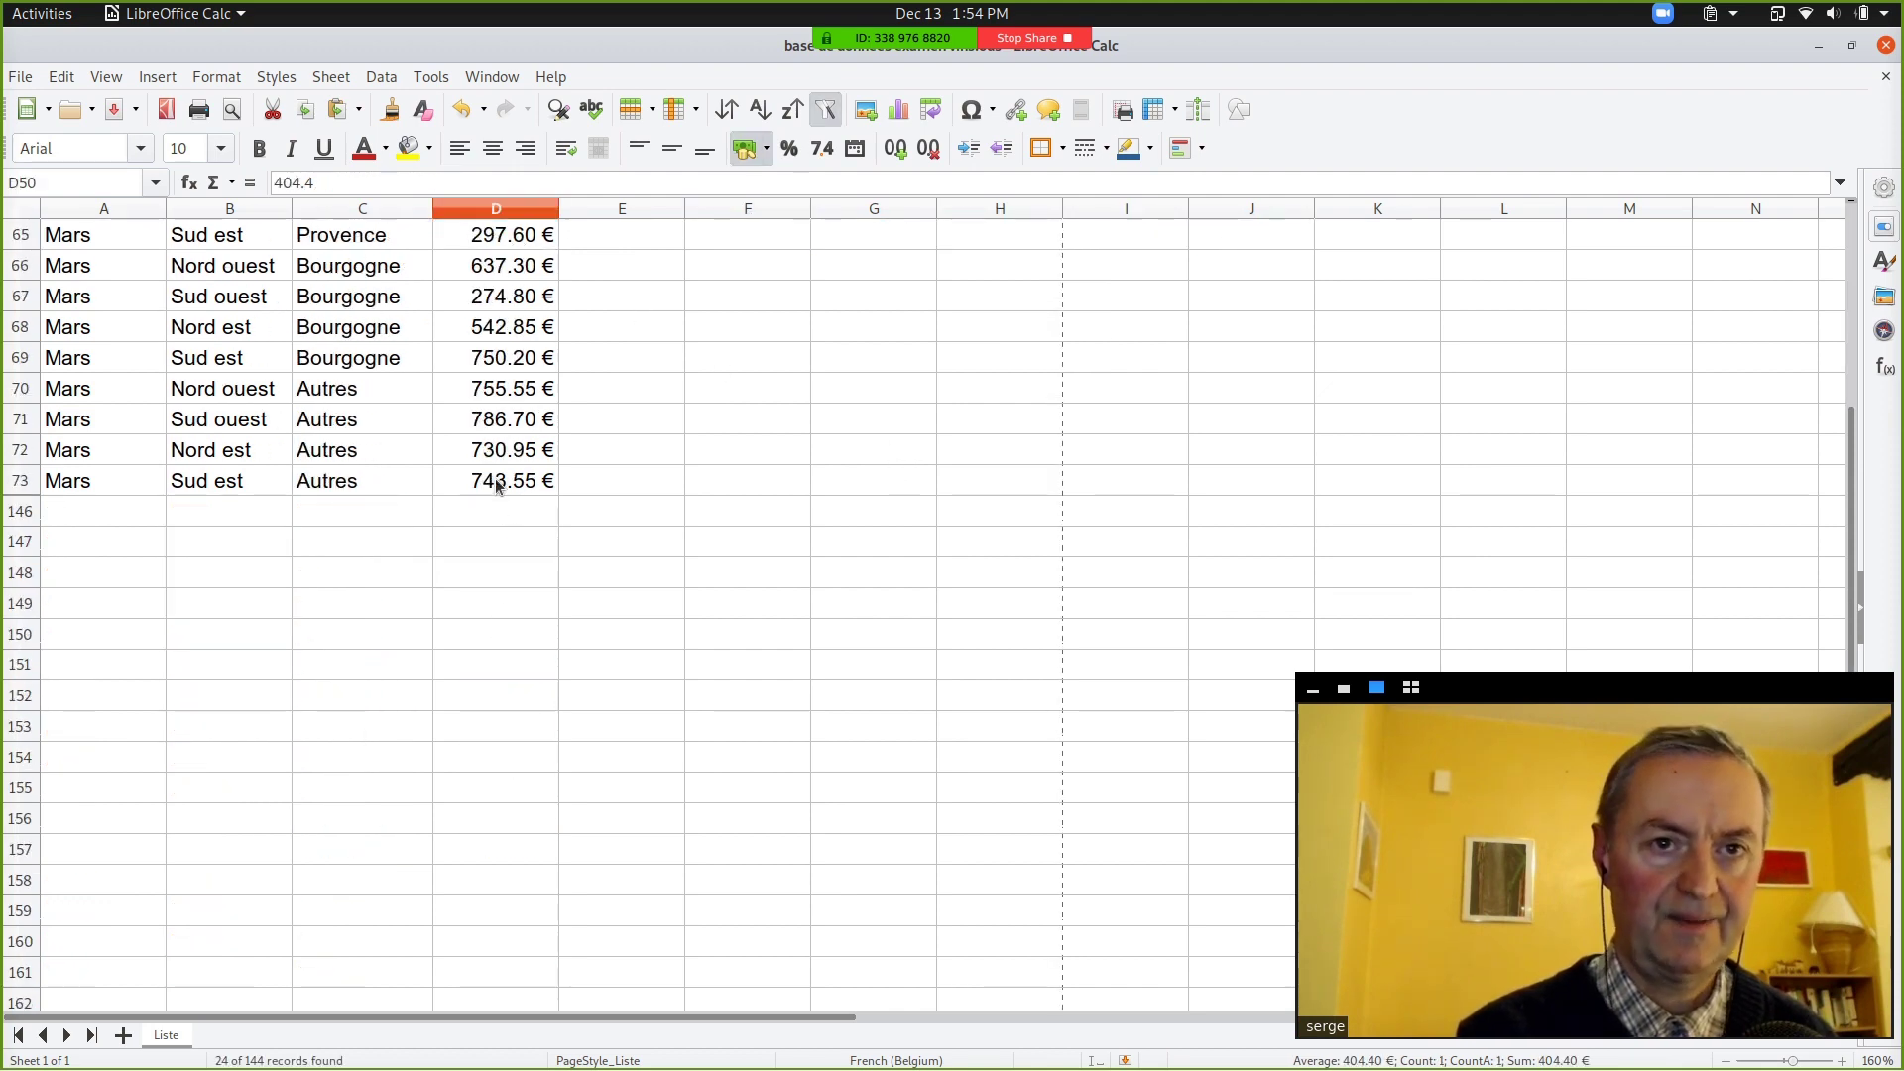
left_click(502, 481, "shift")
scroll(789, 654, "up", 5)
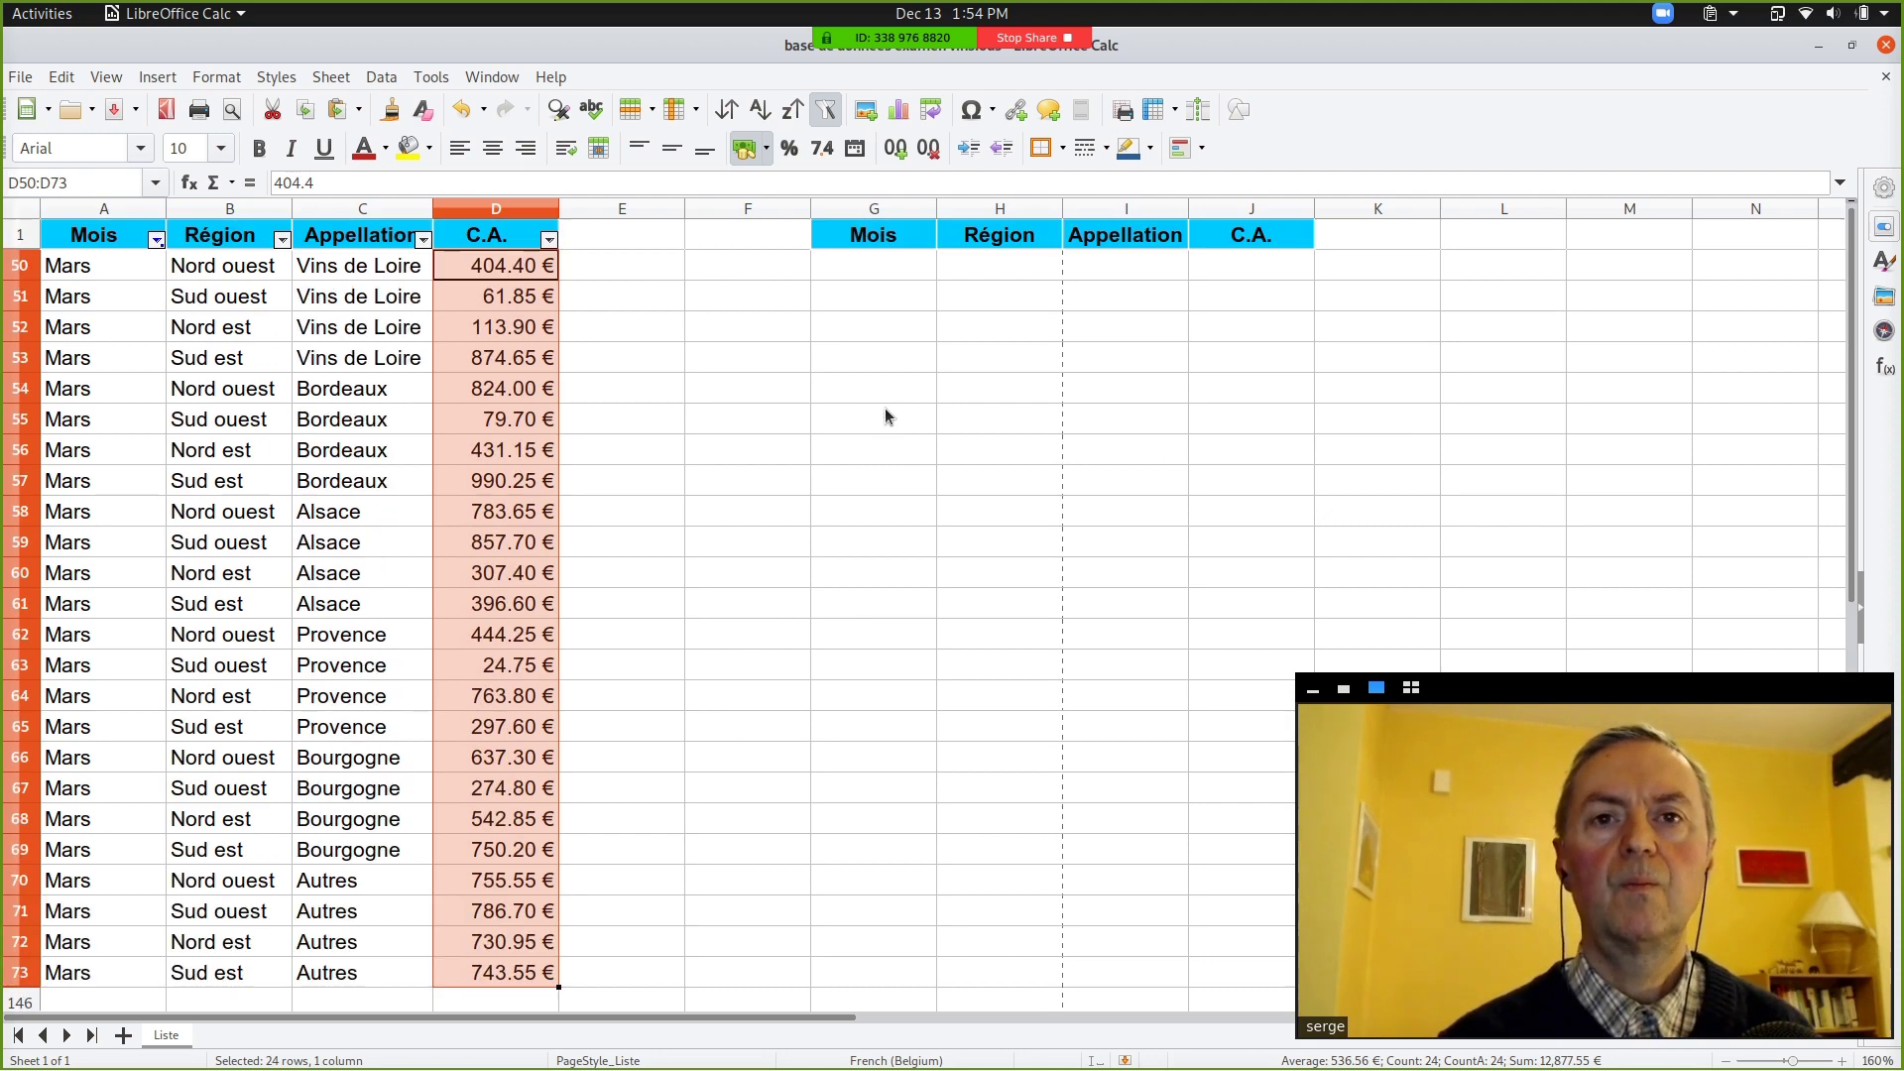
left_click(930, 387)
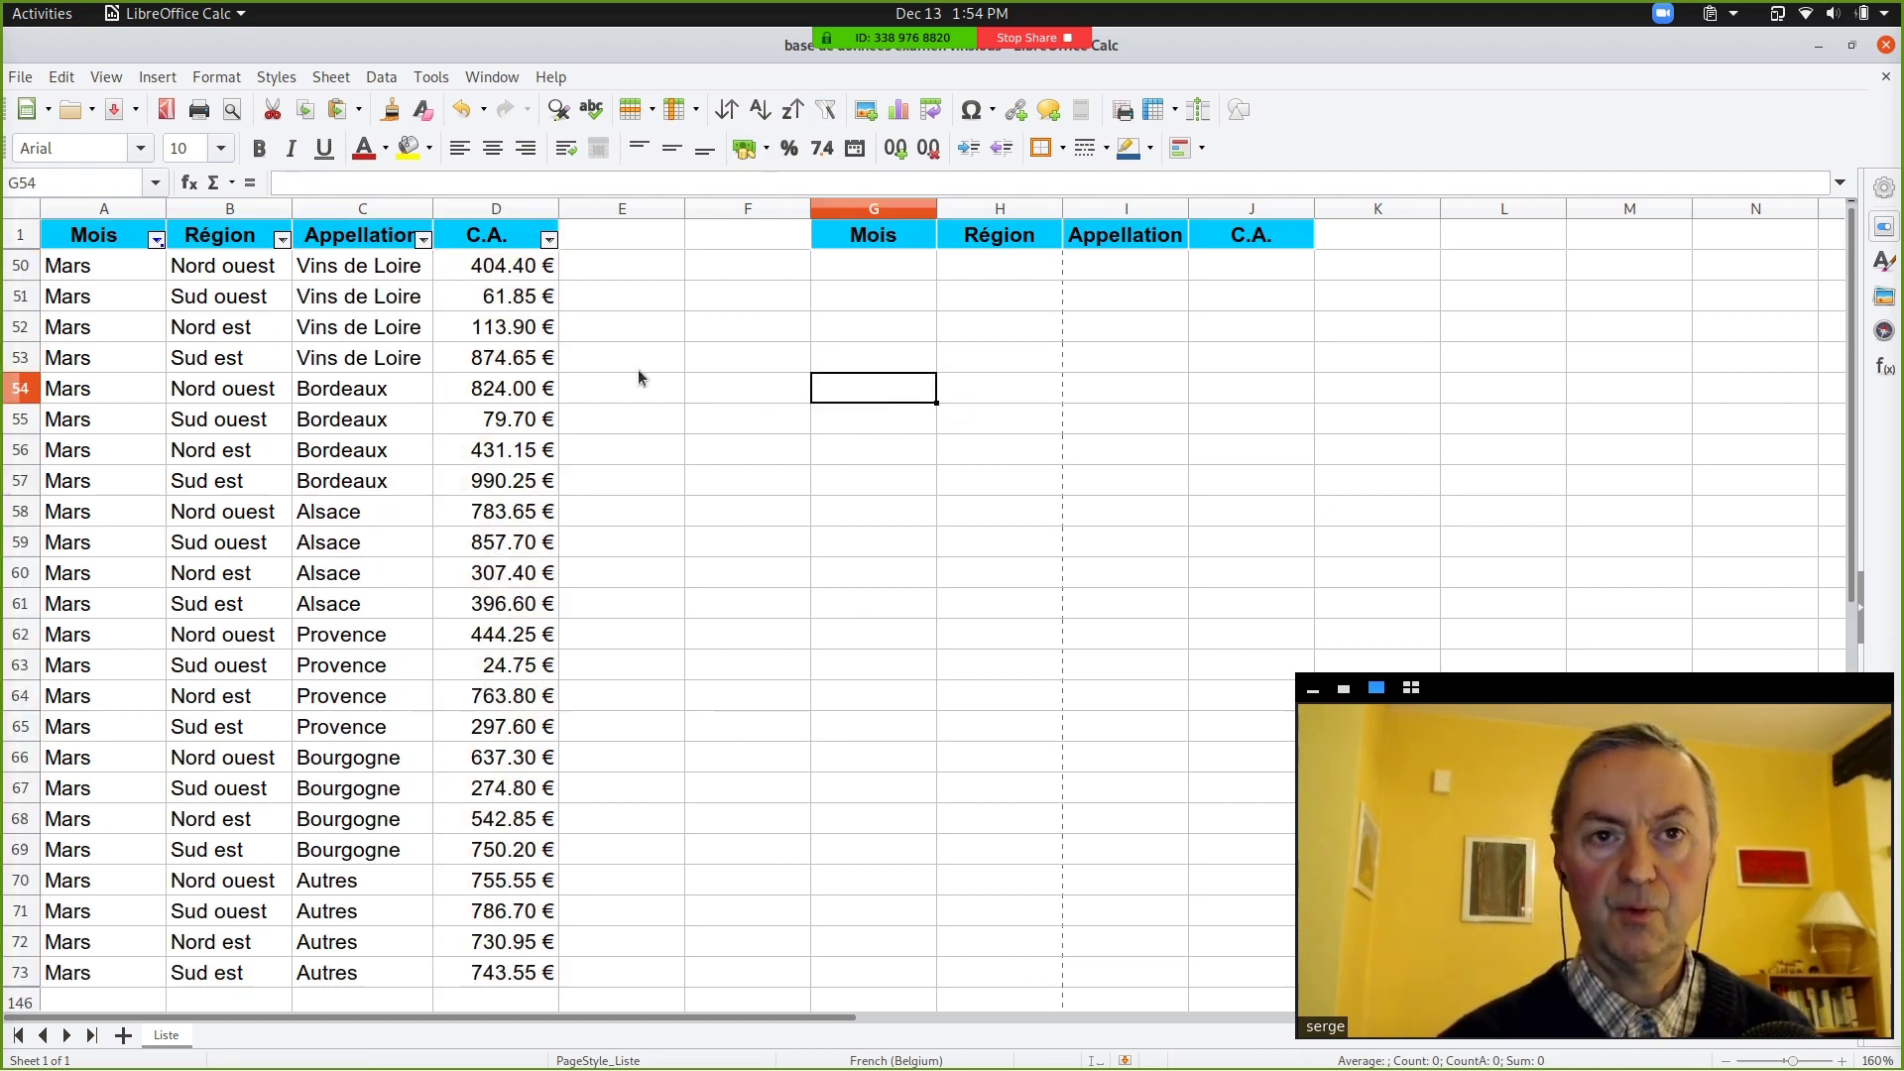
left_click(156, 240)
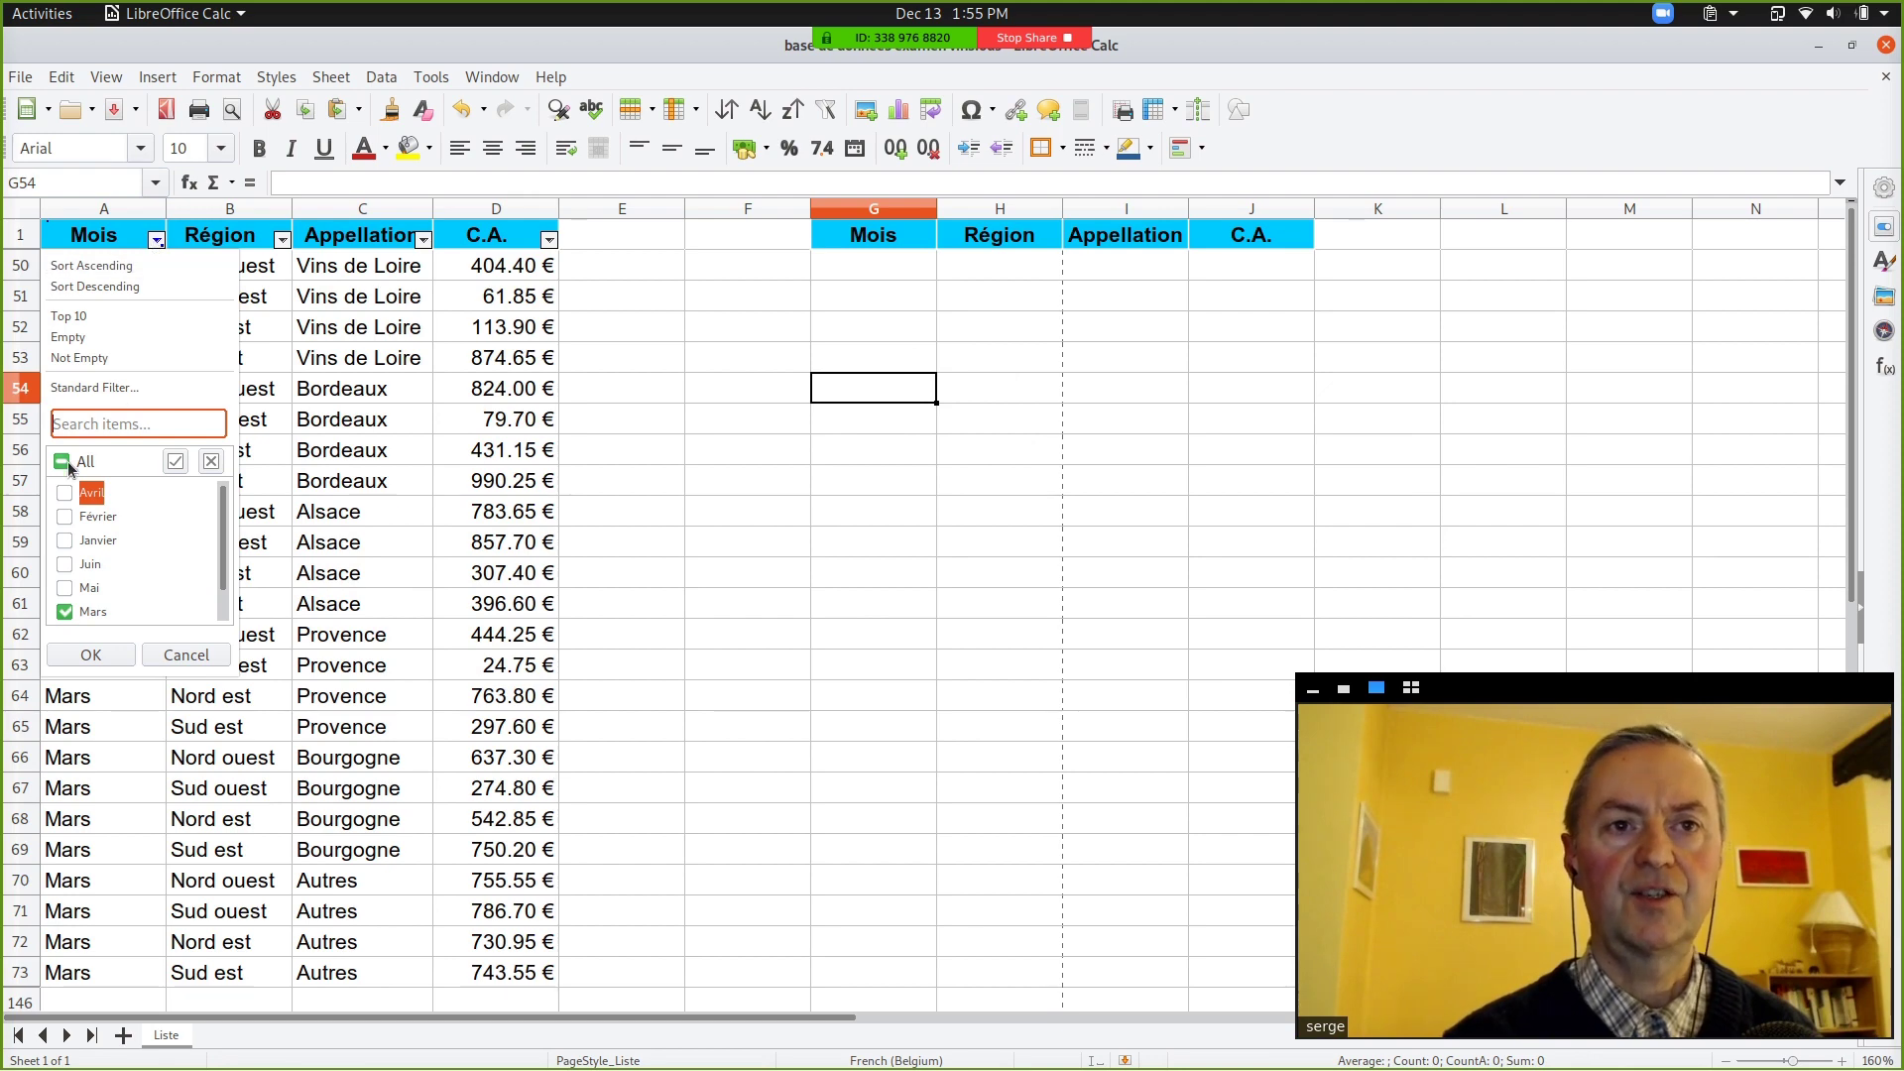
left_click(119, 655)
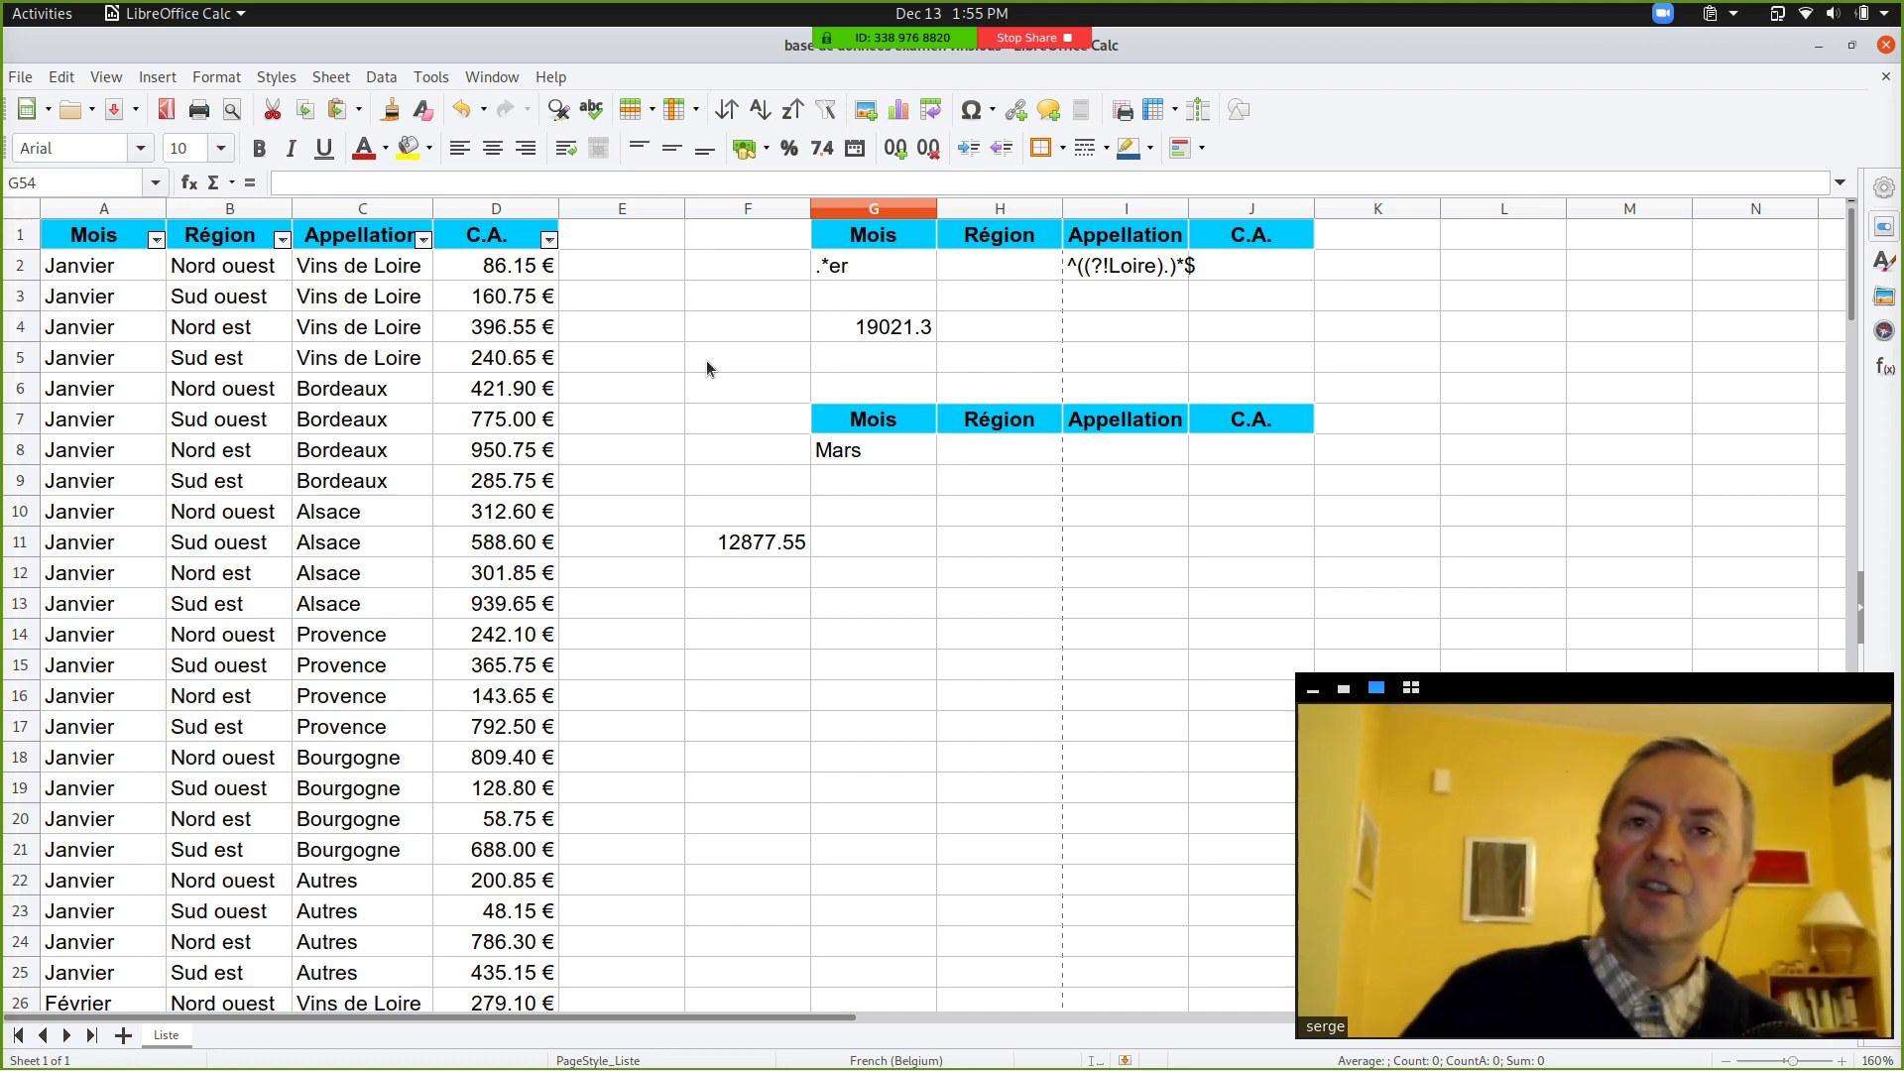
Step: In F11's DSUM, replace field 4 with a reference to the C.A. header D1
key("XF86AudioMicMute")
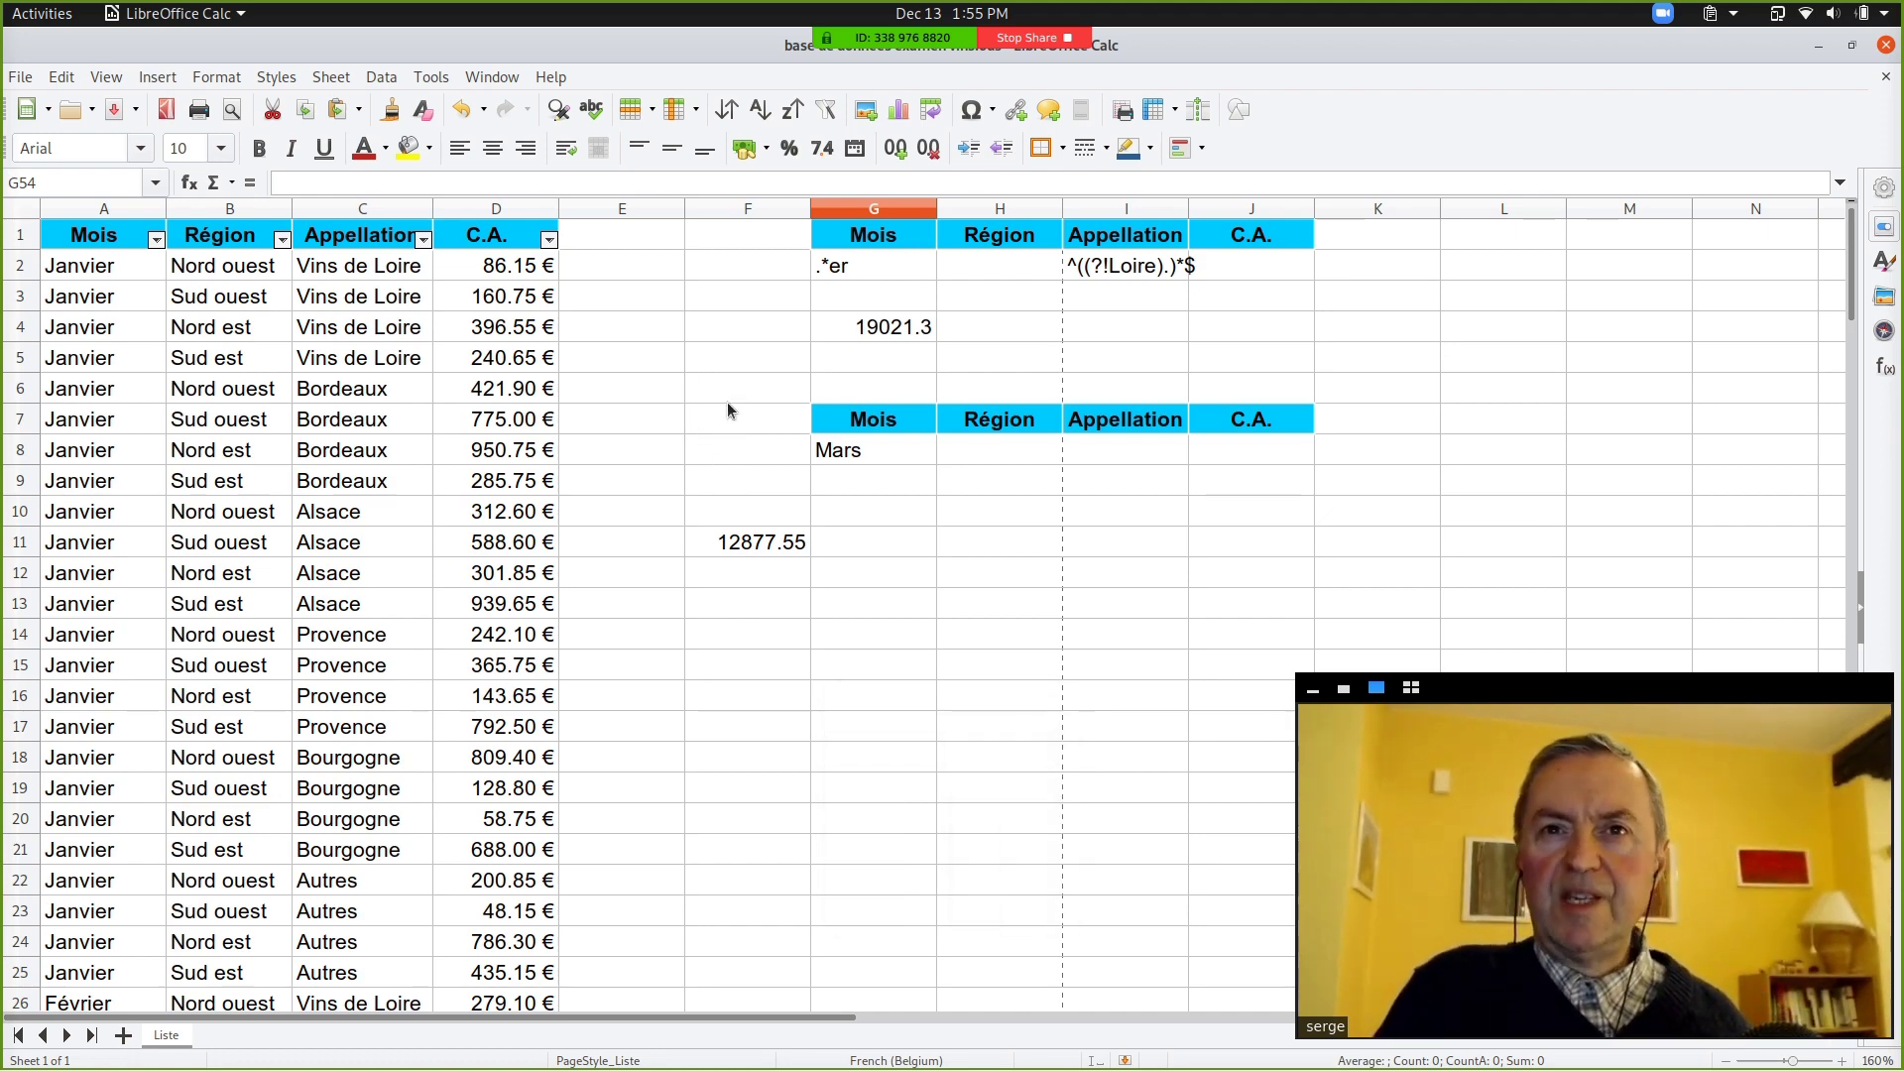
left_click(770, 543)
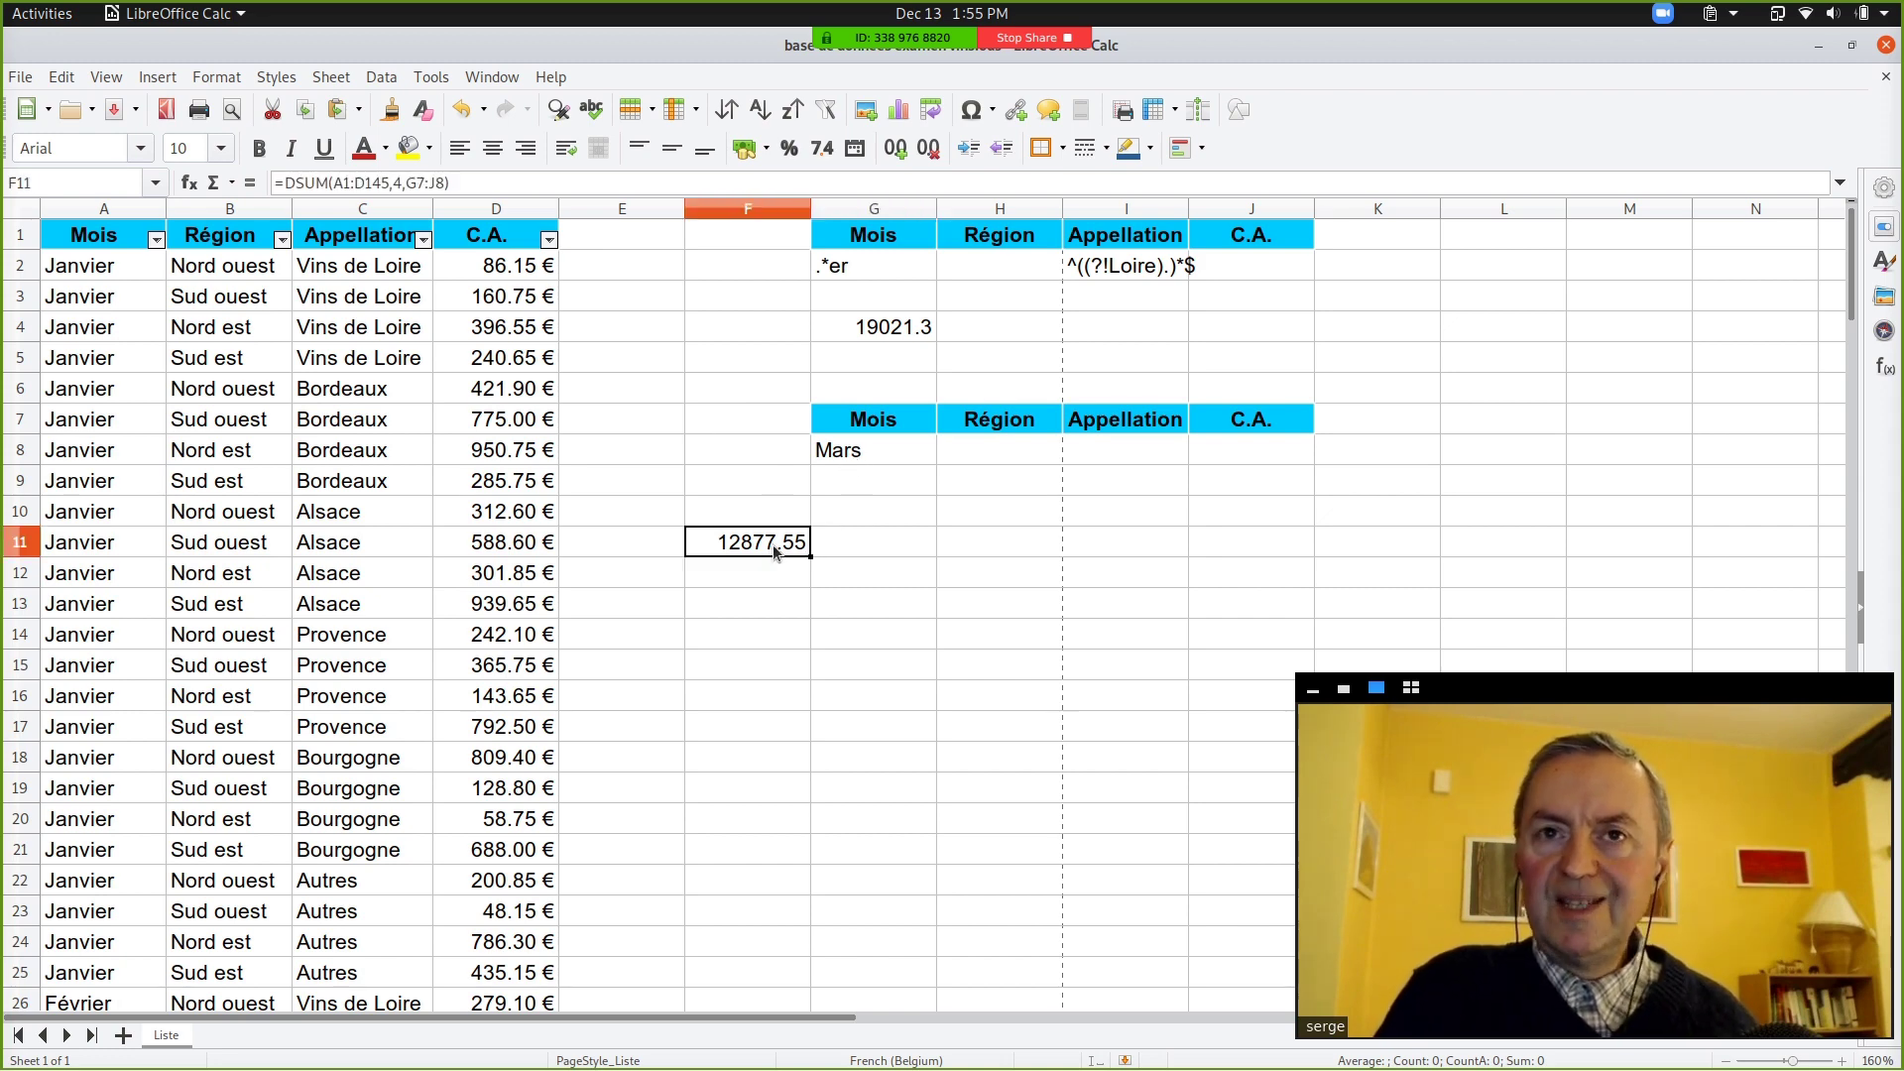
left_click(809, 181)
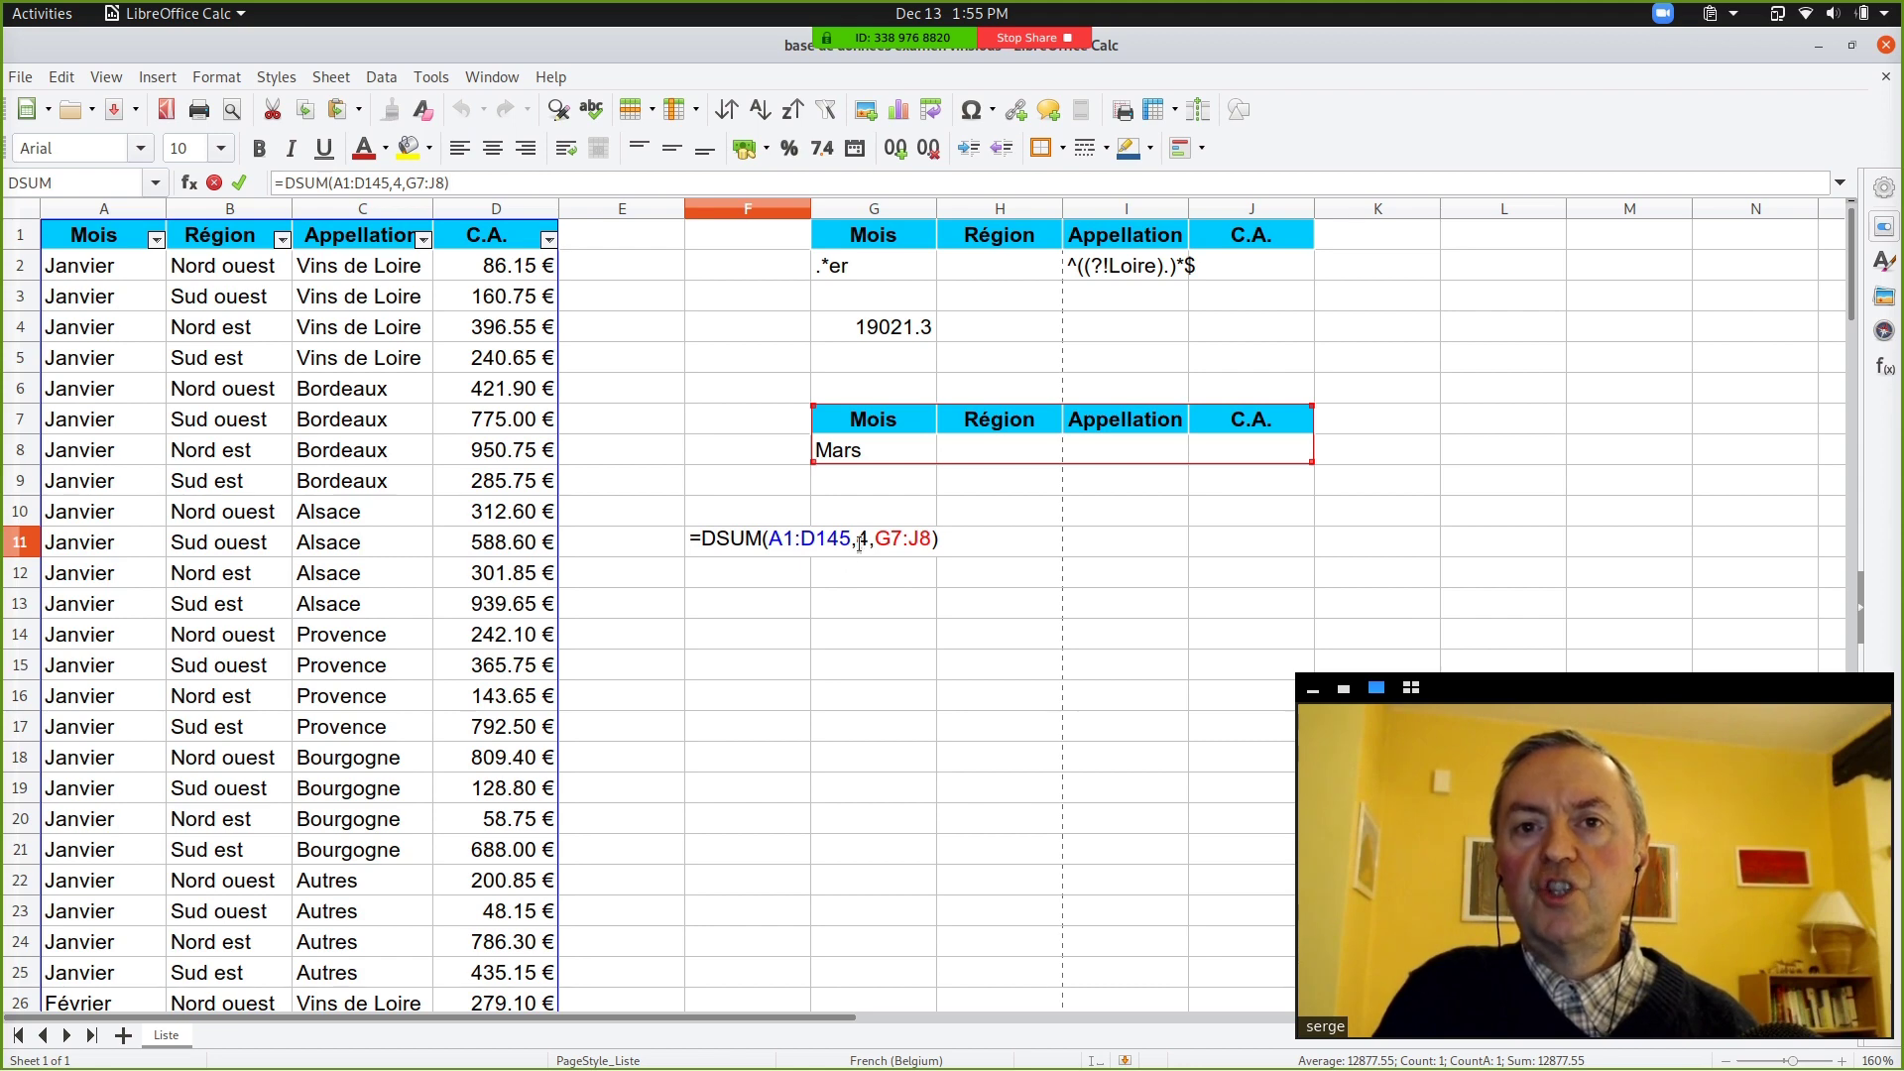
left_click(869, 538)
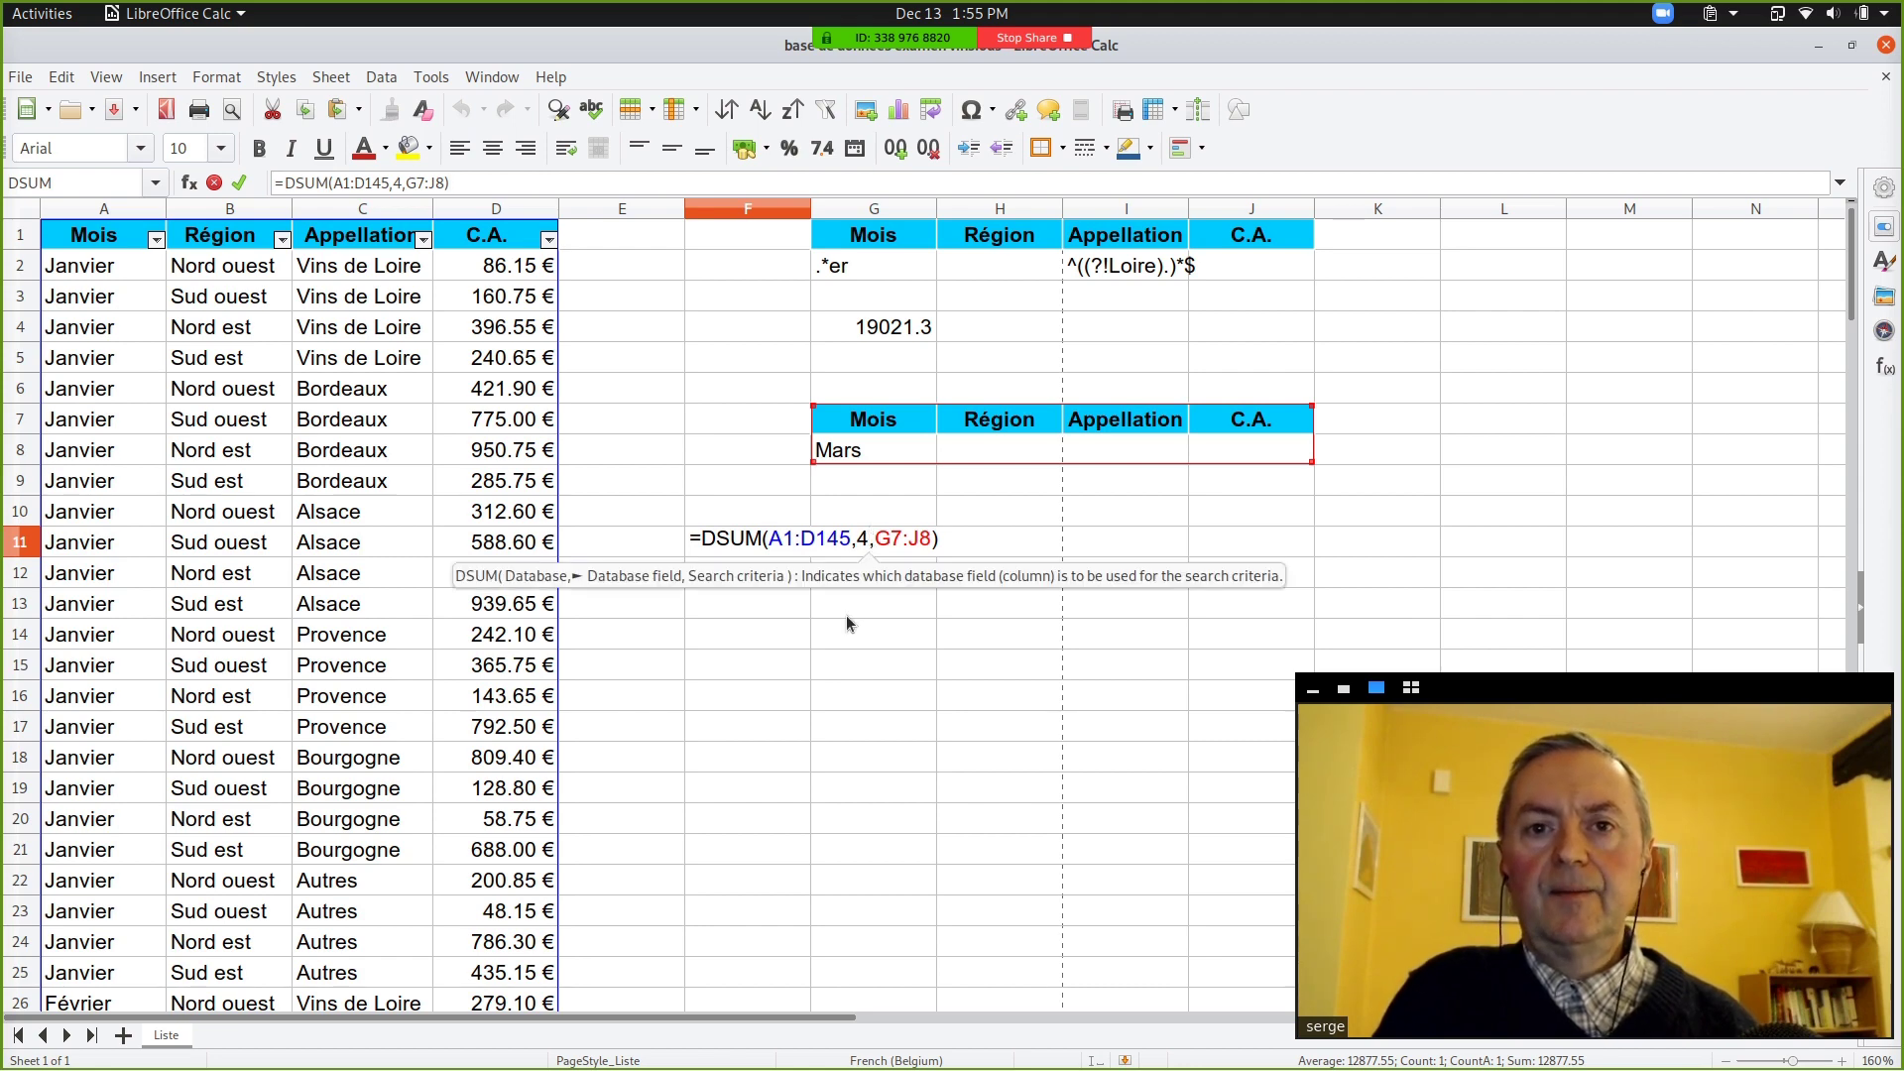
key("BackSpace")
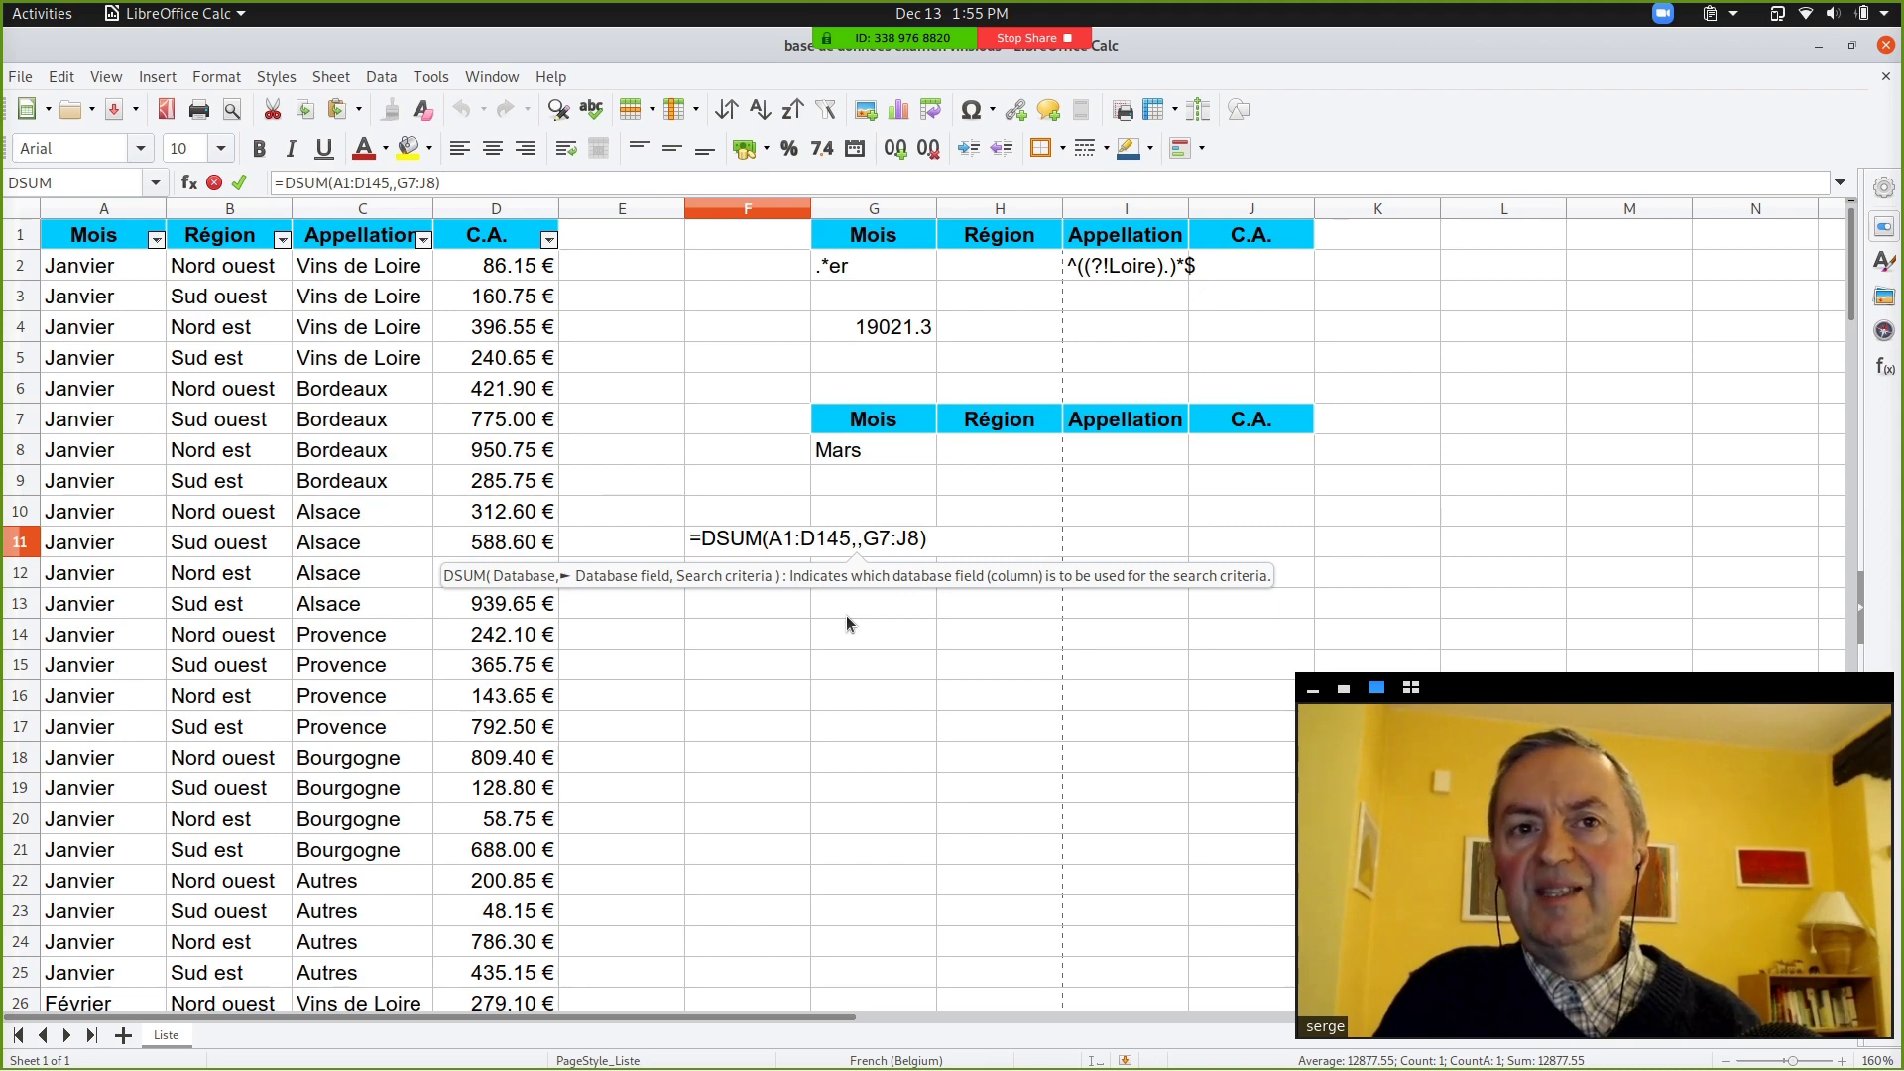
left_click(484, 240)
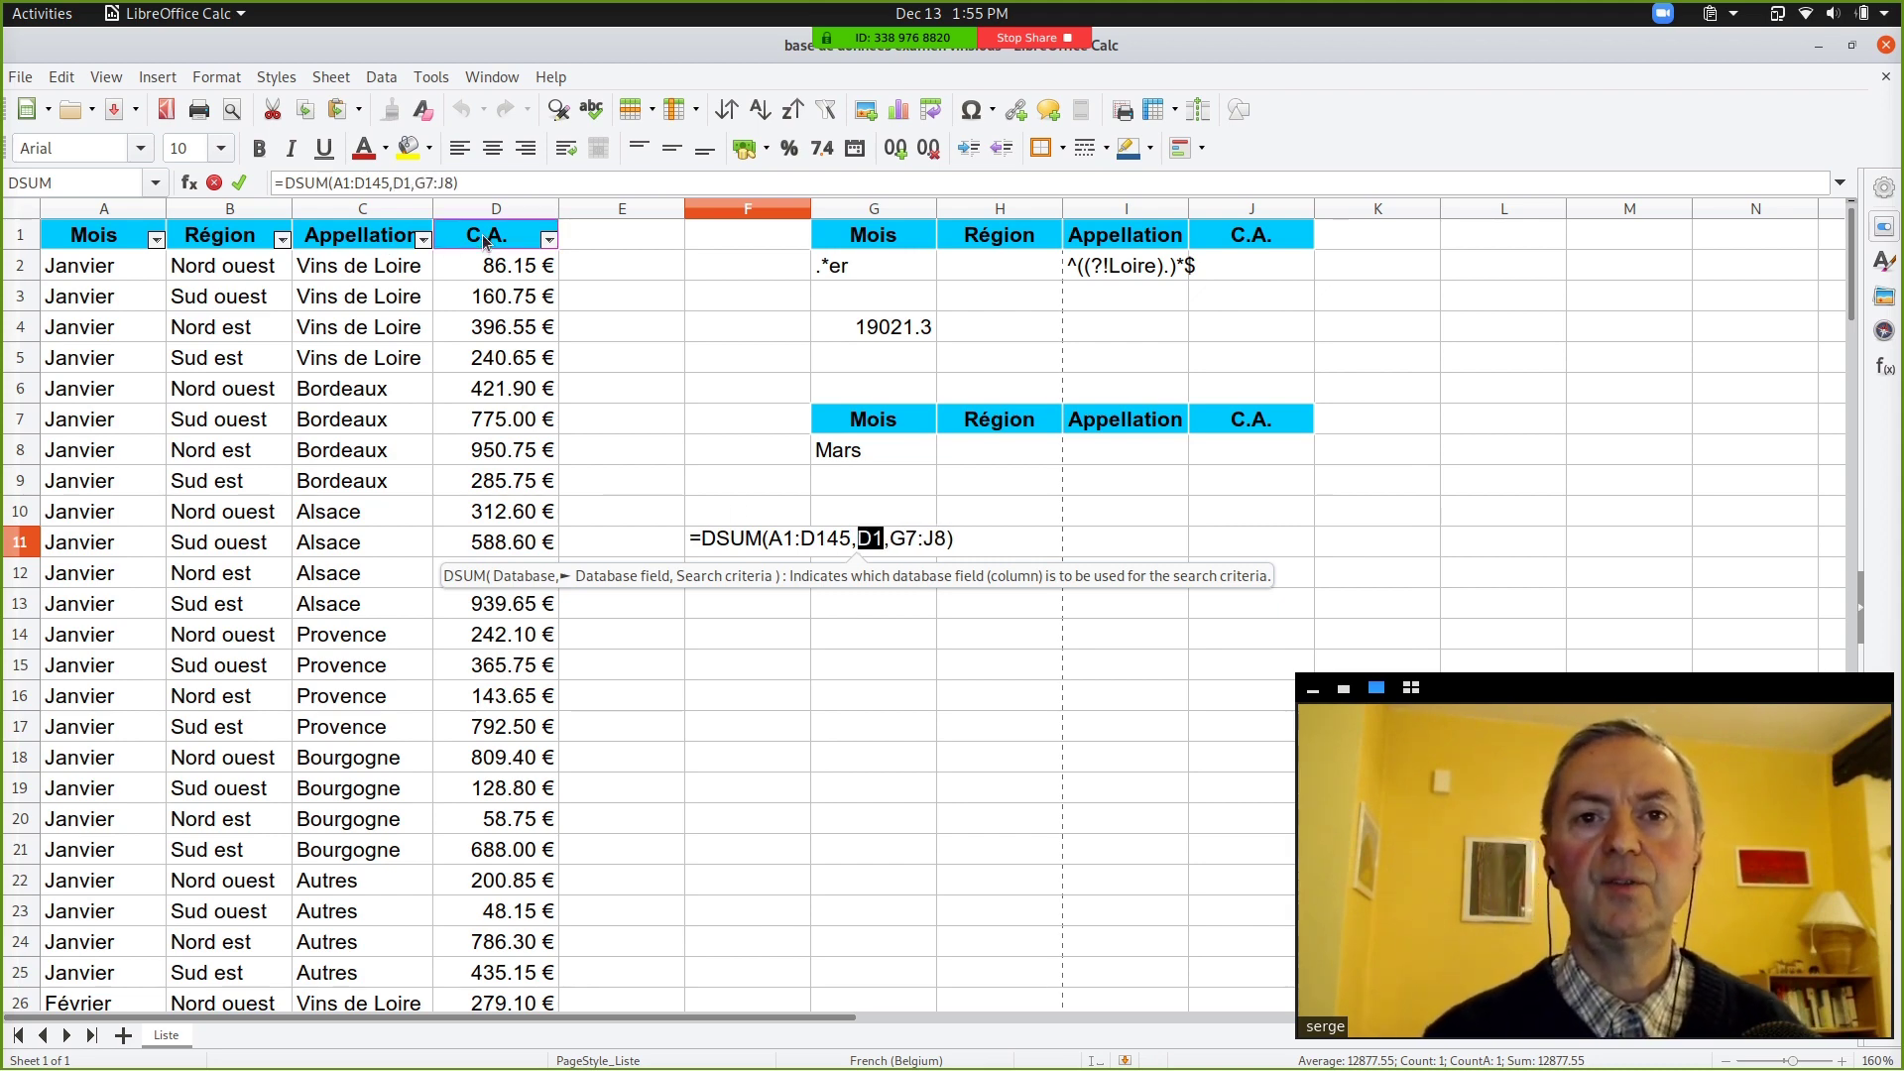
key("Return")
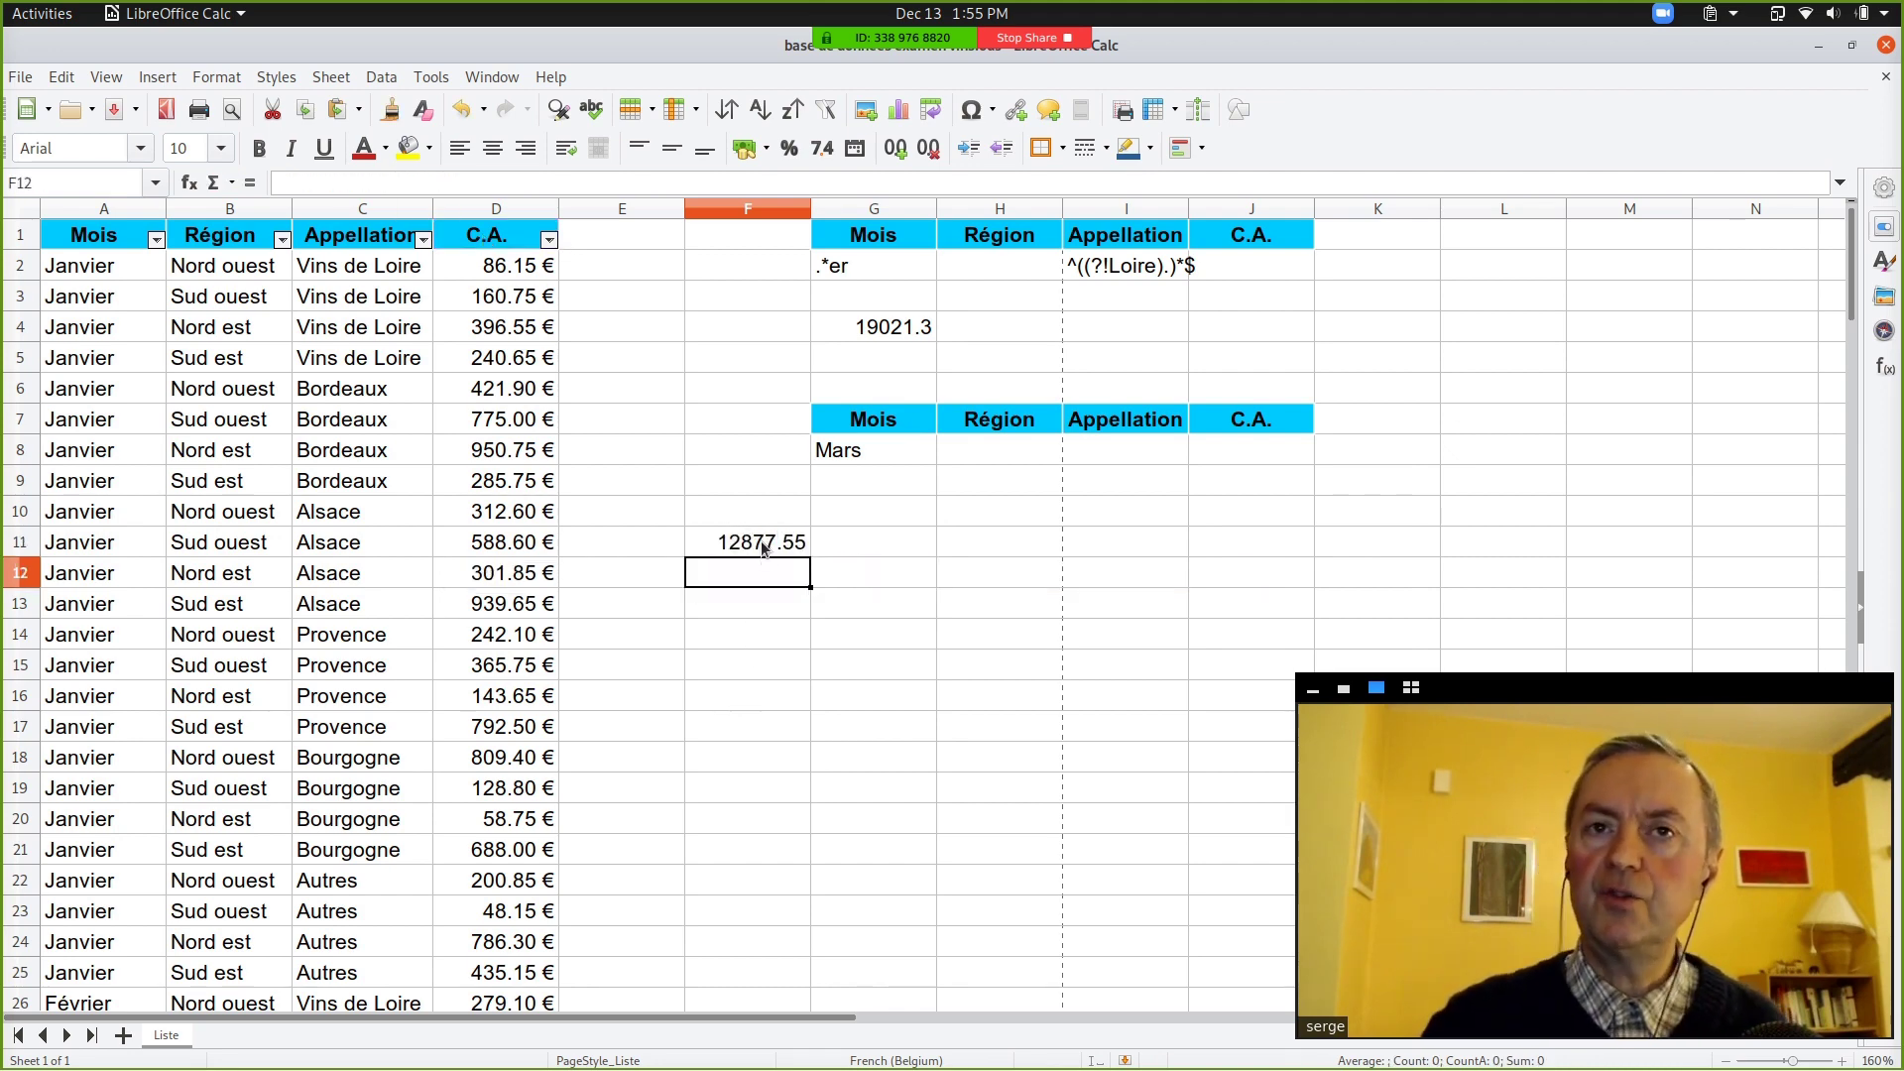
Step: Replace F11's D1 field argument with the text "C.A."
left_click(763, 548)
key("F2")
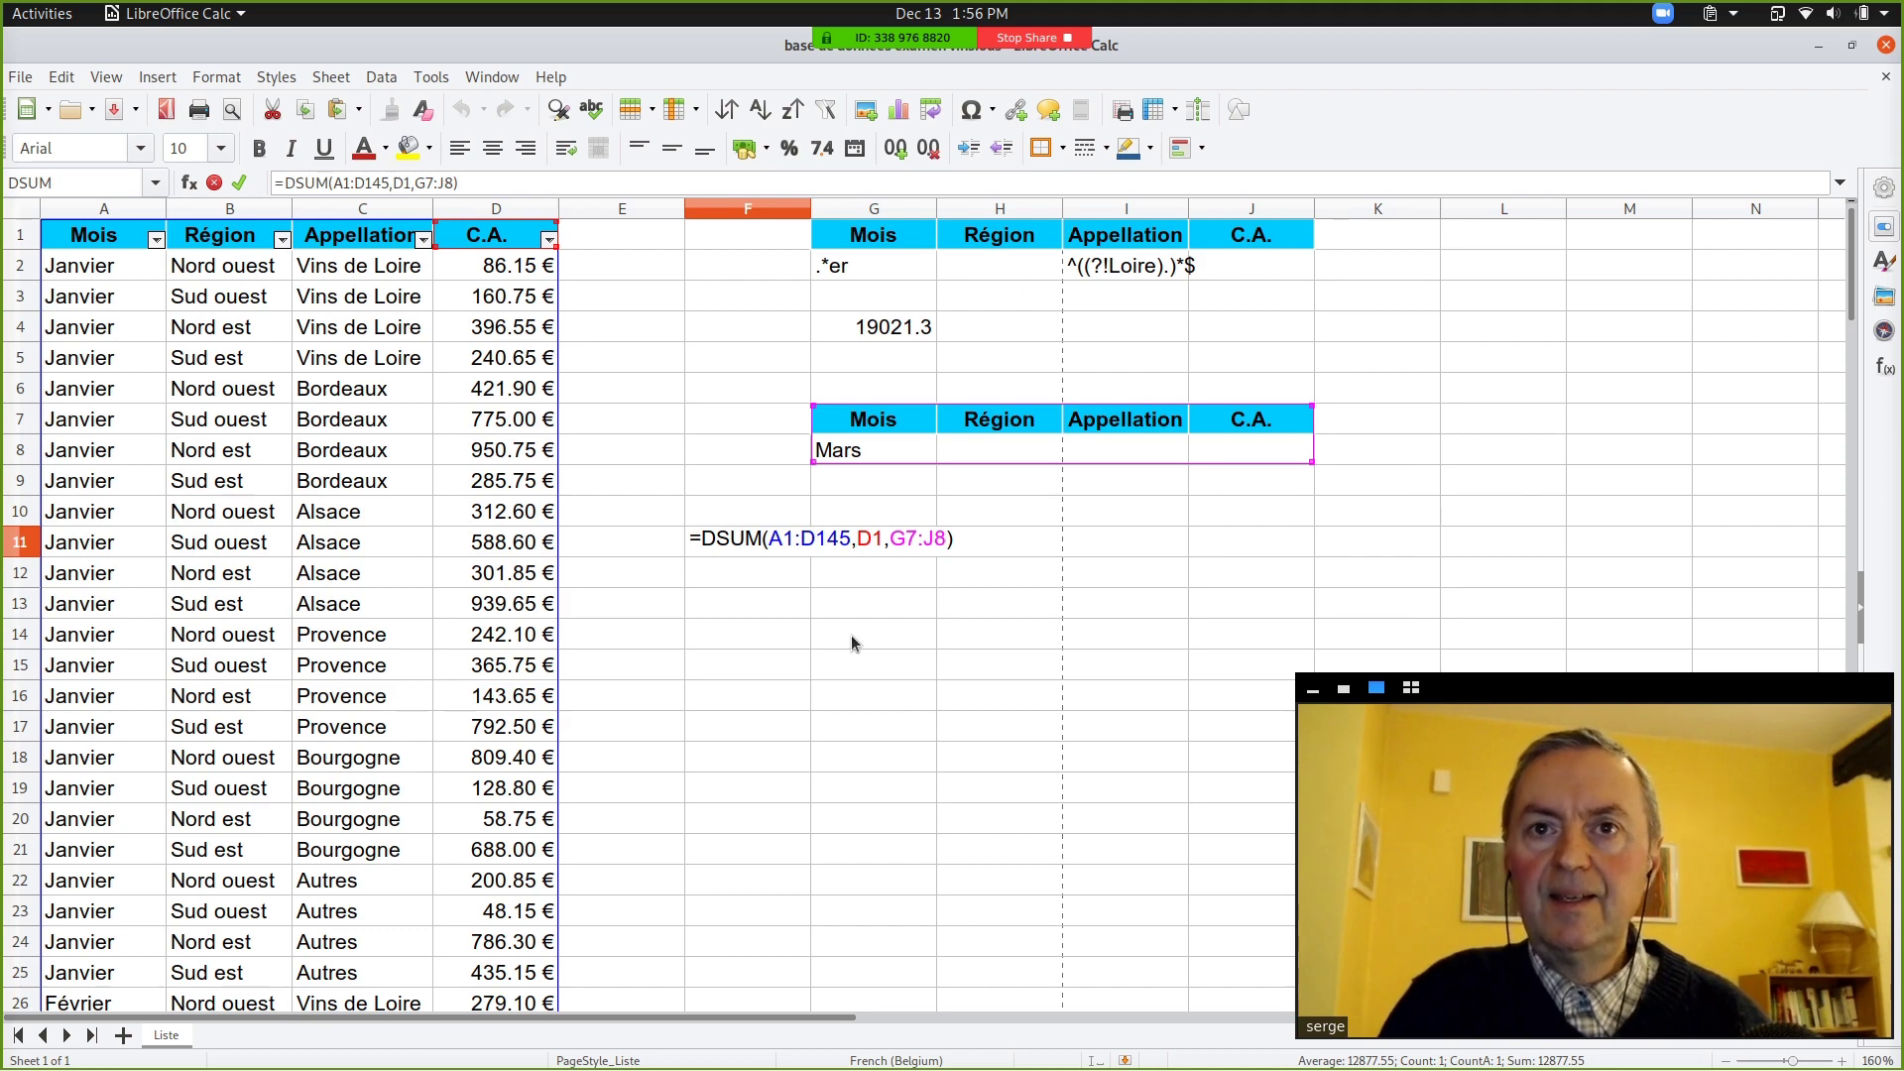
left_click(886, 542)
key("BackSpace")
key("BackSpace")
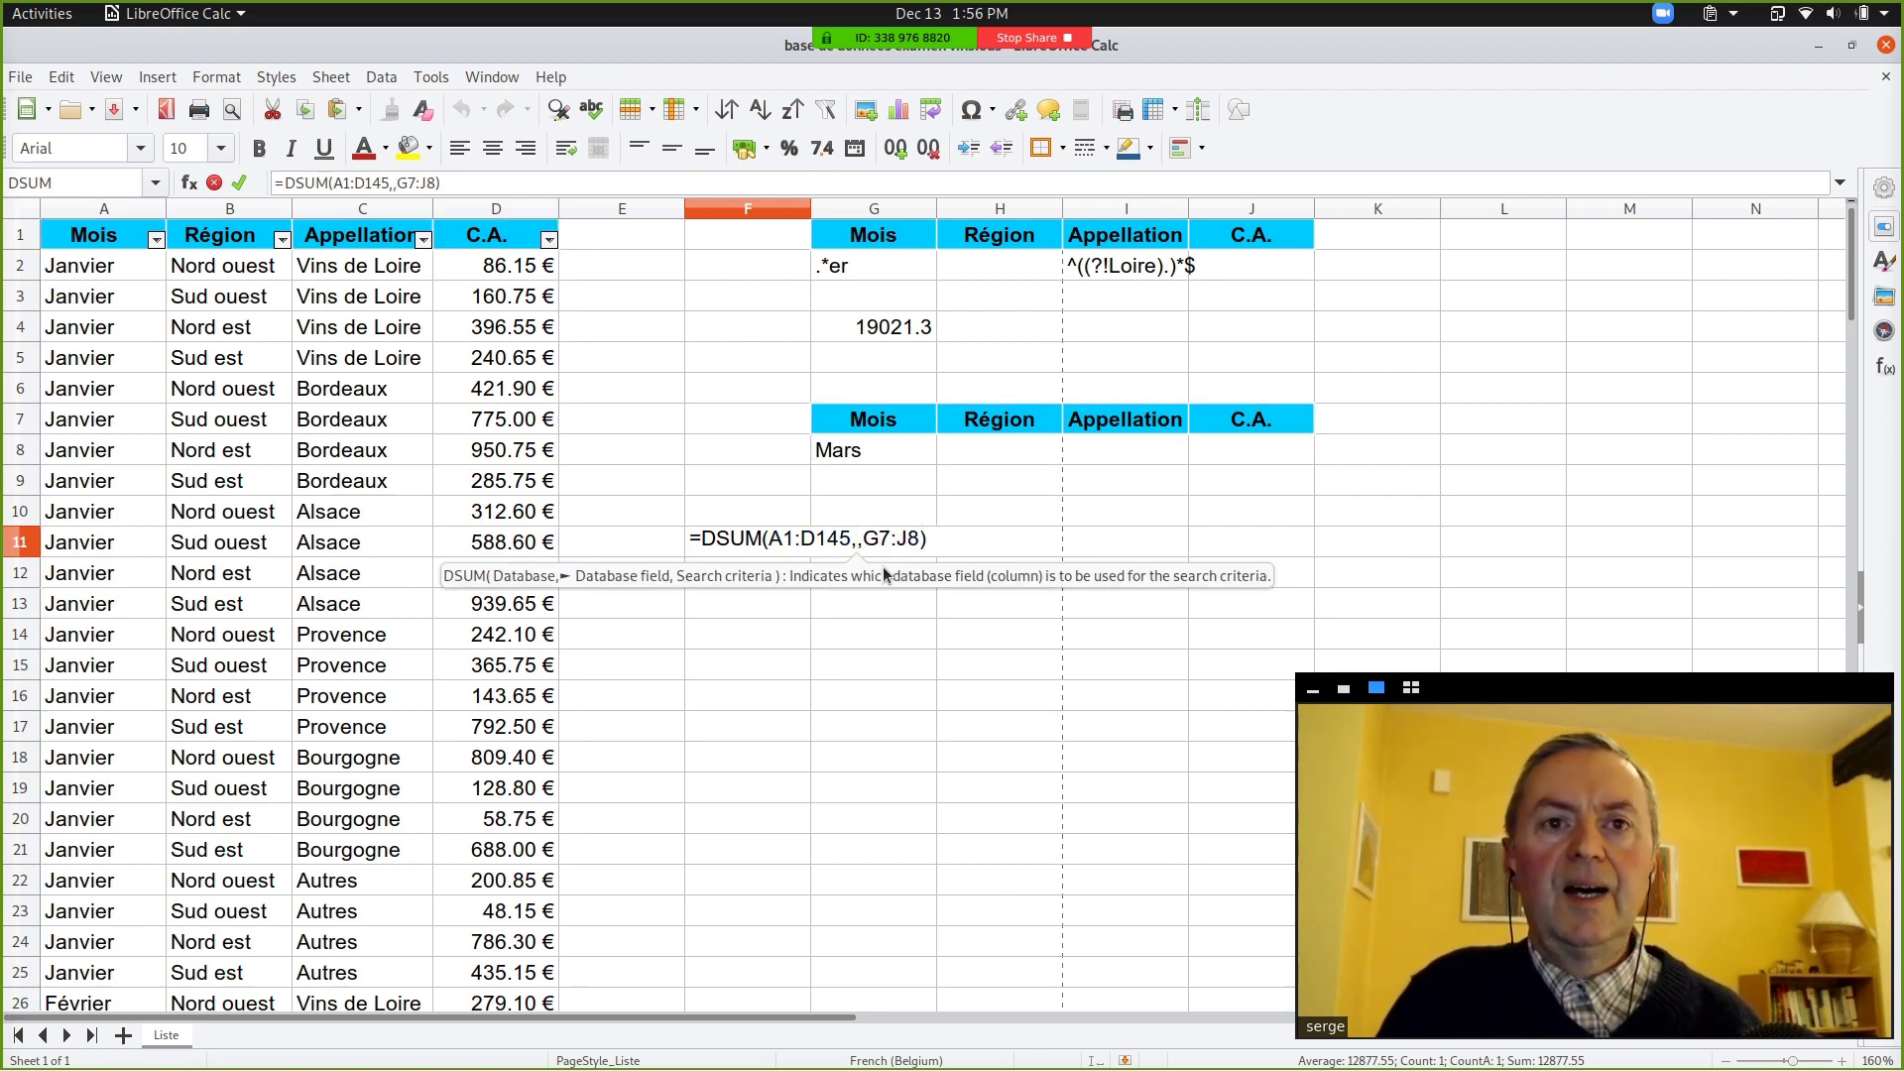
type("\"C")
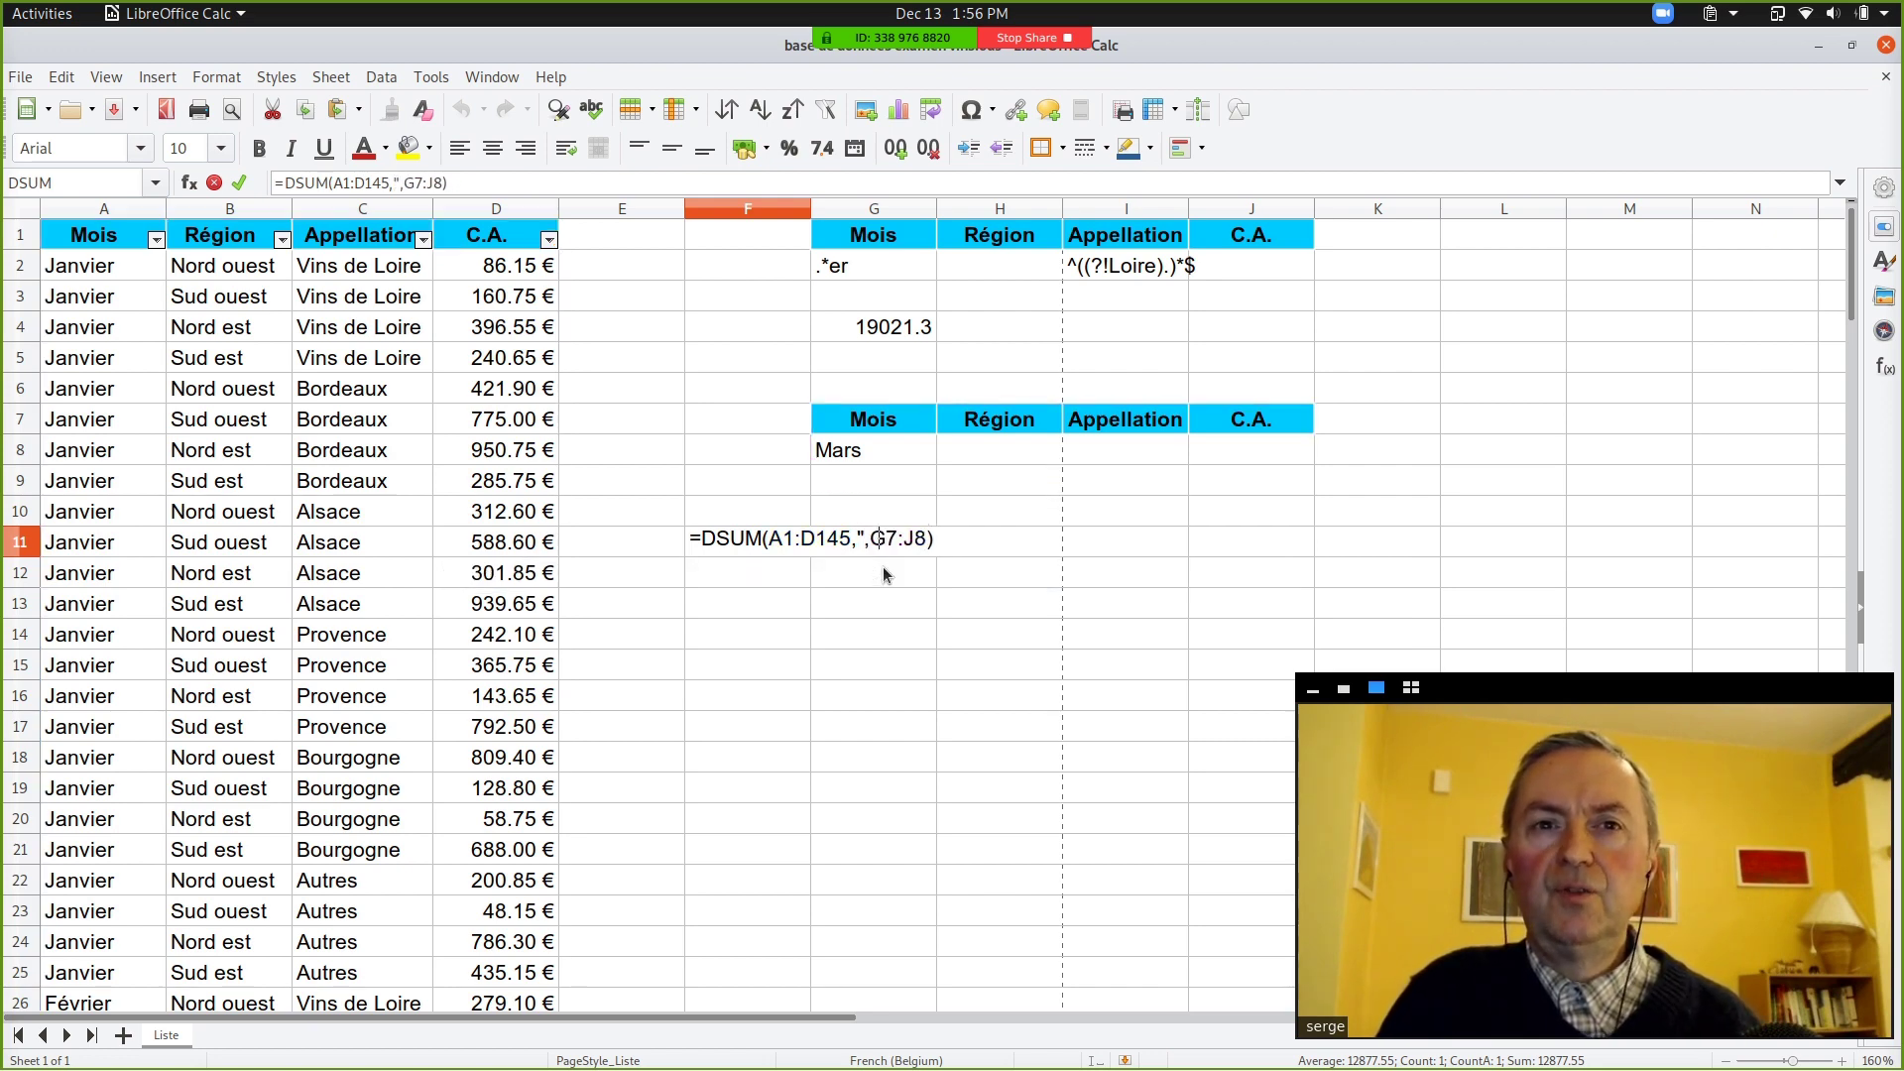
type(".A.\"")
key("Return")
Step: Reopen F11's formula and delete the "C.A." field argument
left_click(773, 541)
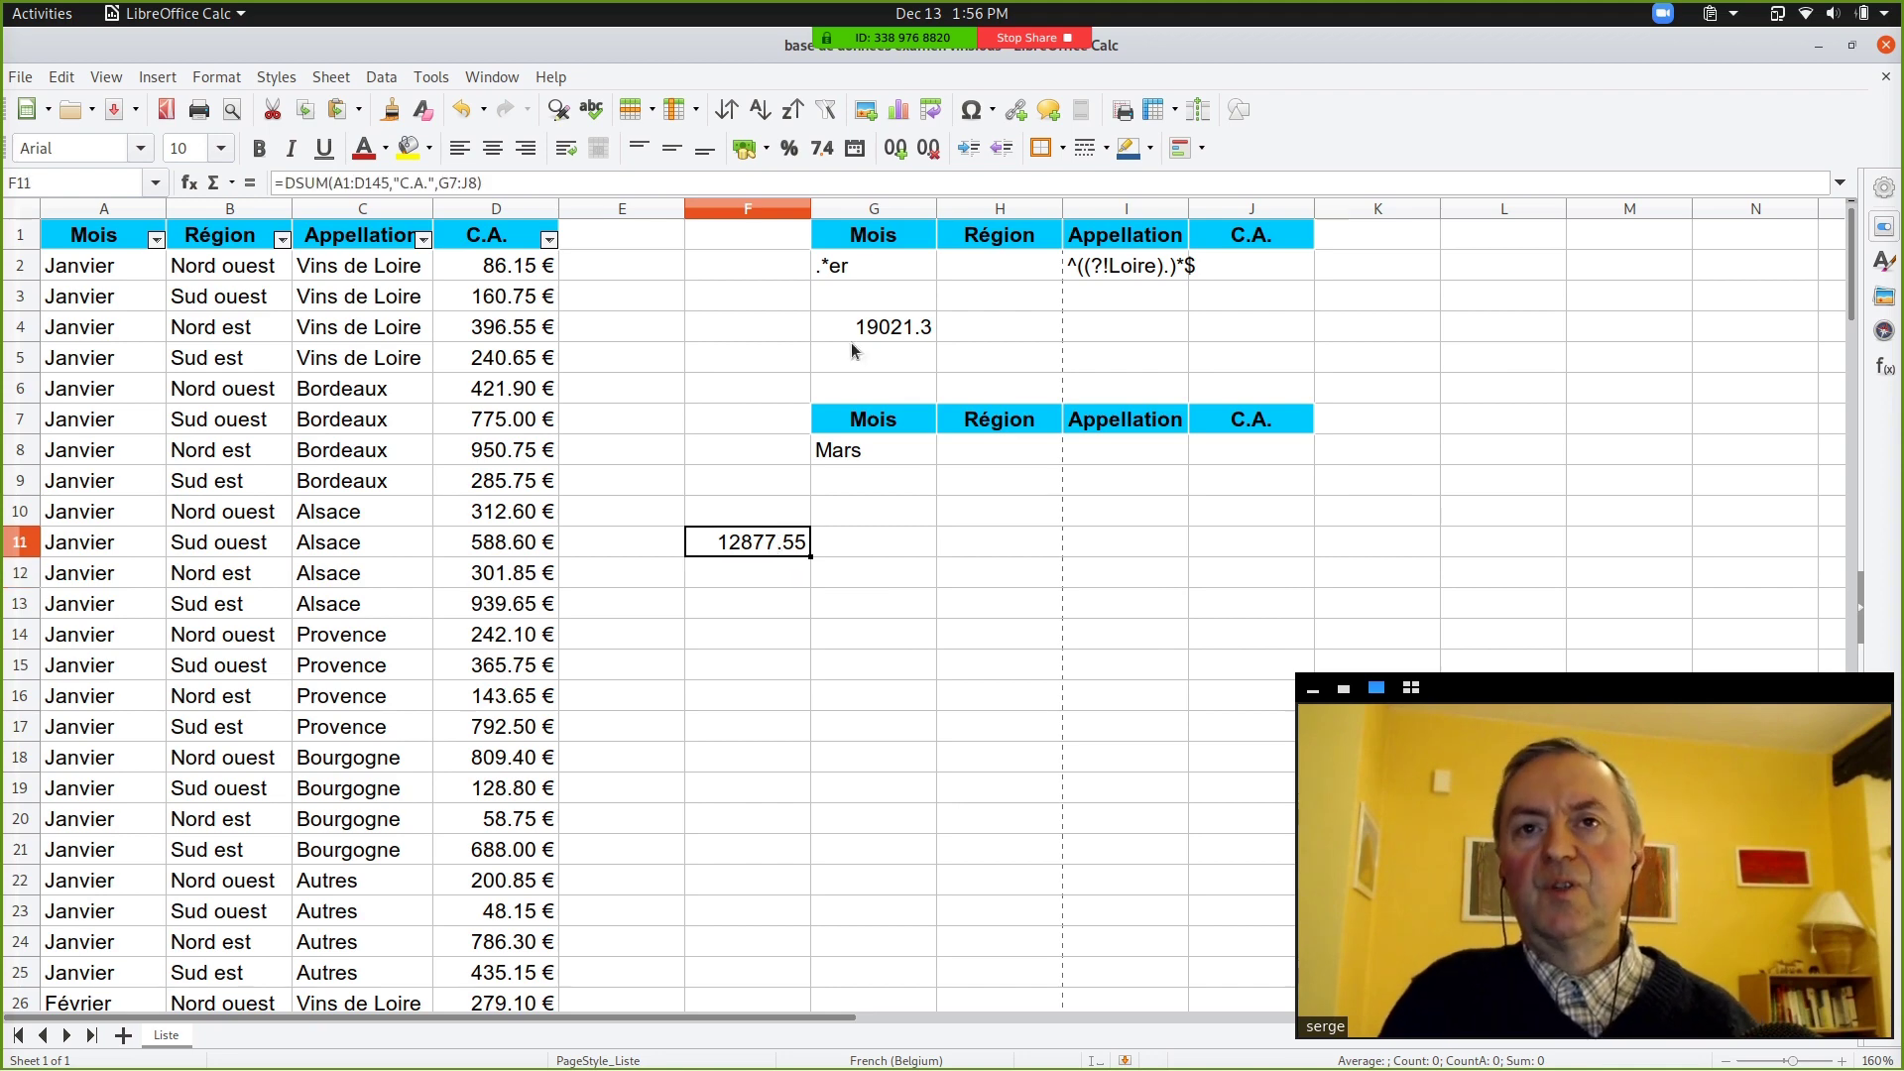
key("F2")
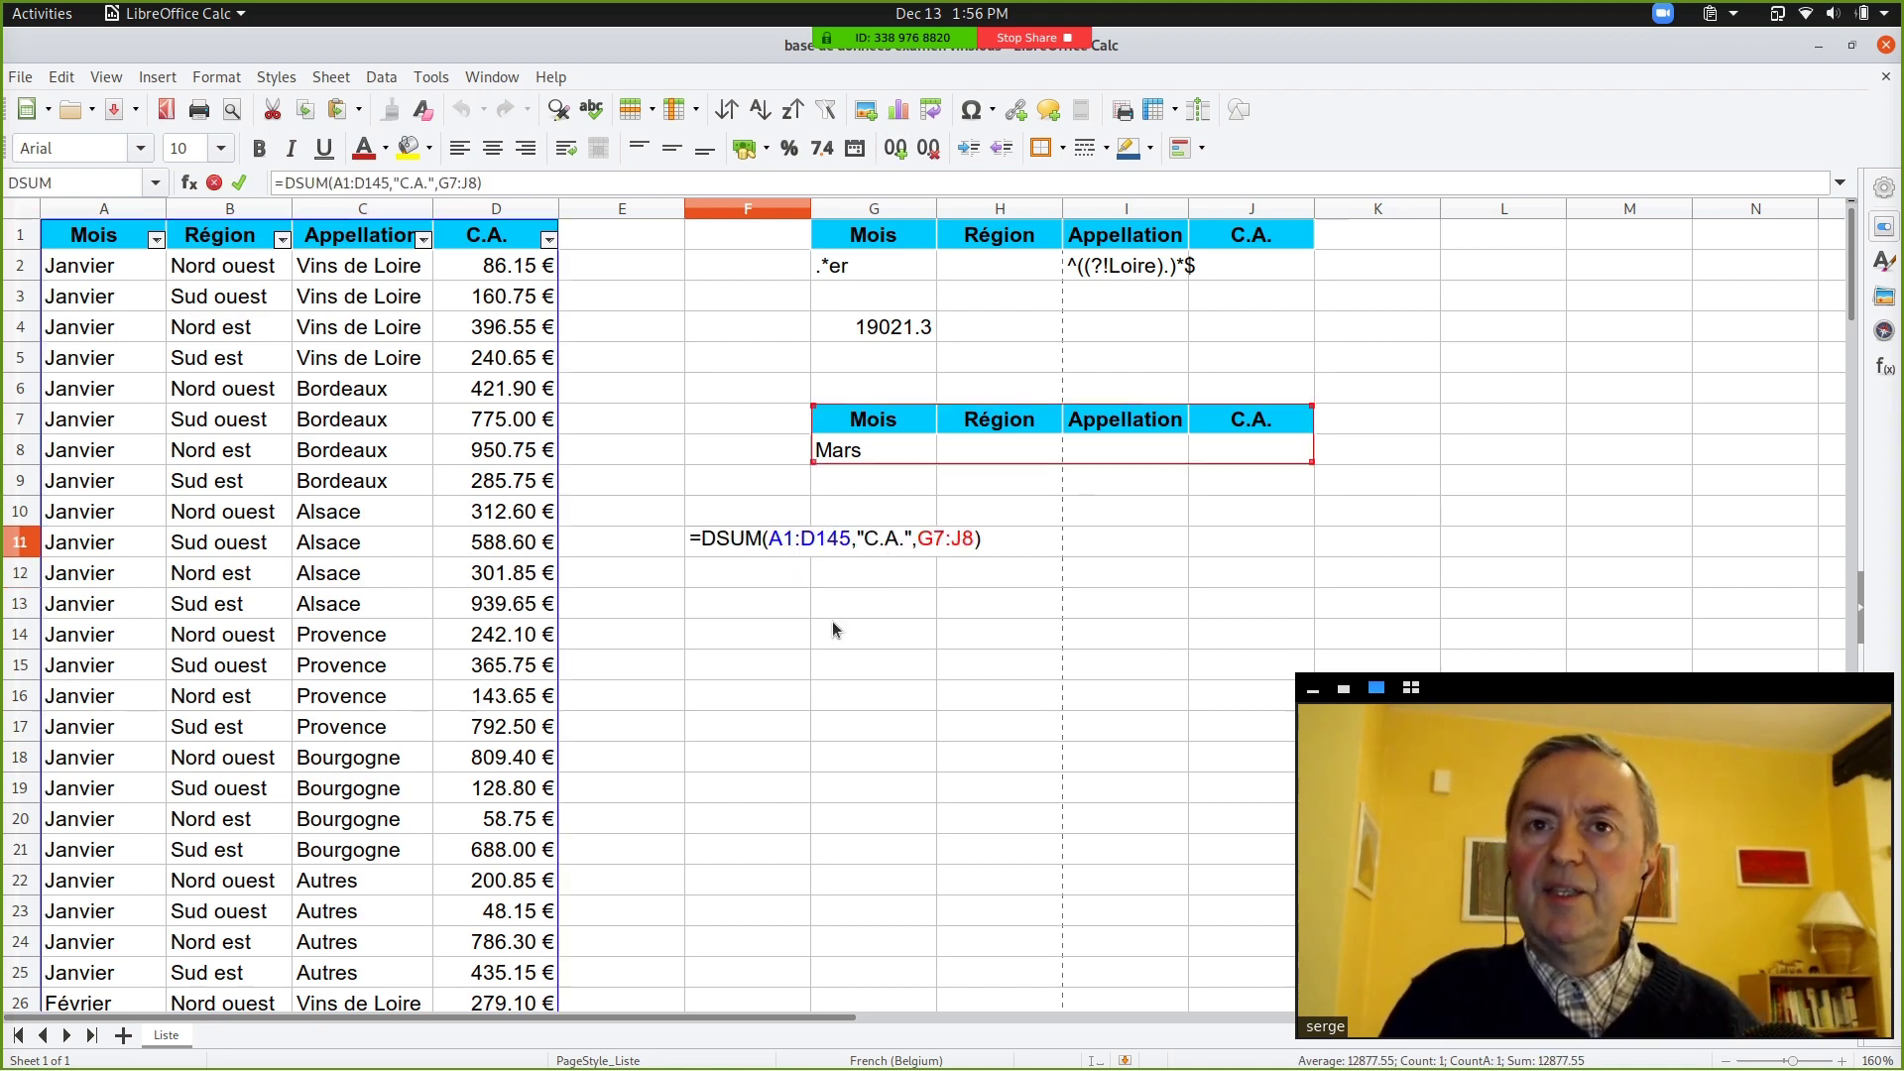
left_click(875, 553)
key("Right")
key("Right")
key("Right")
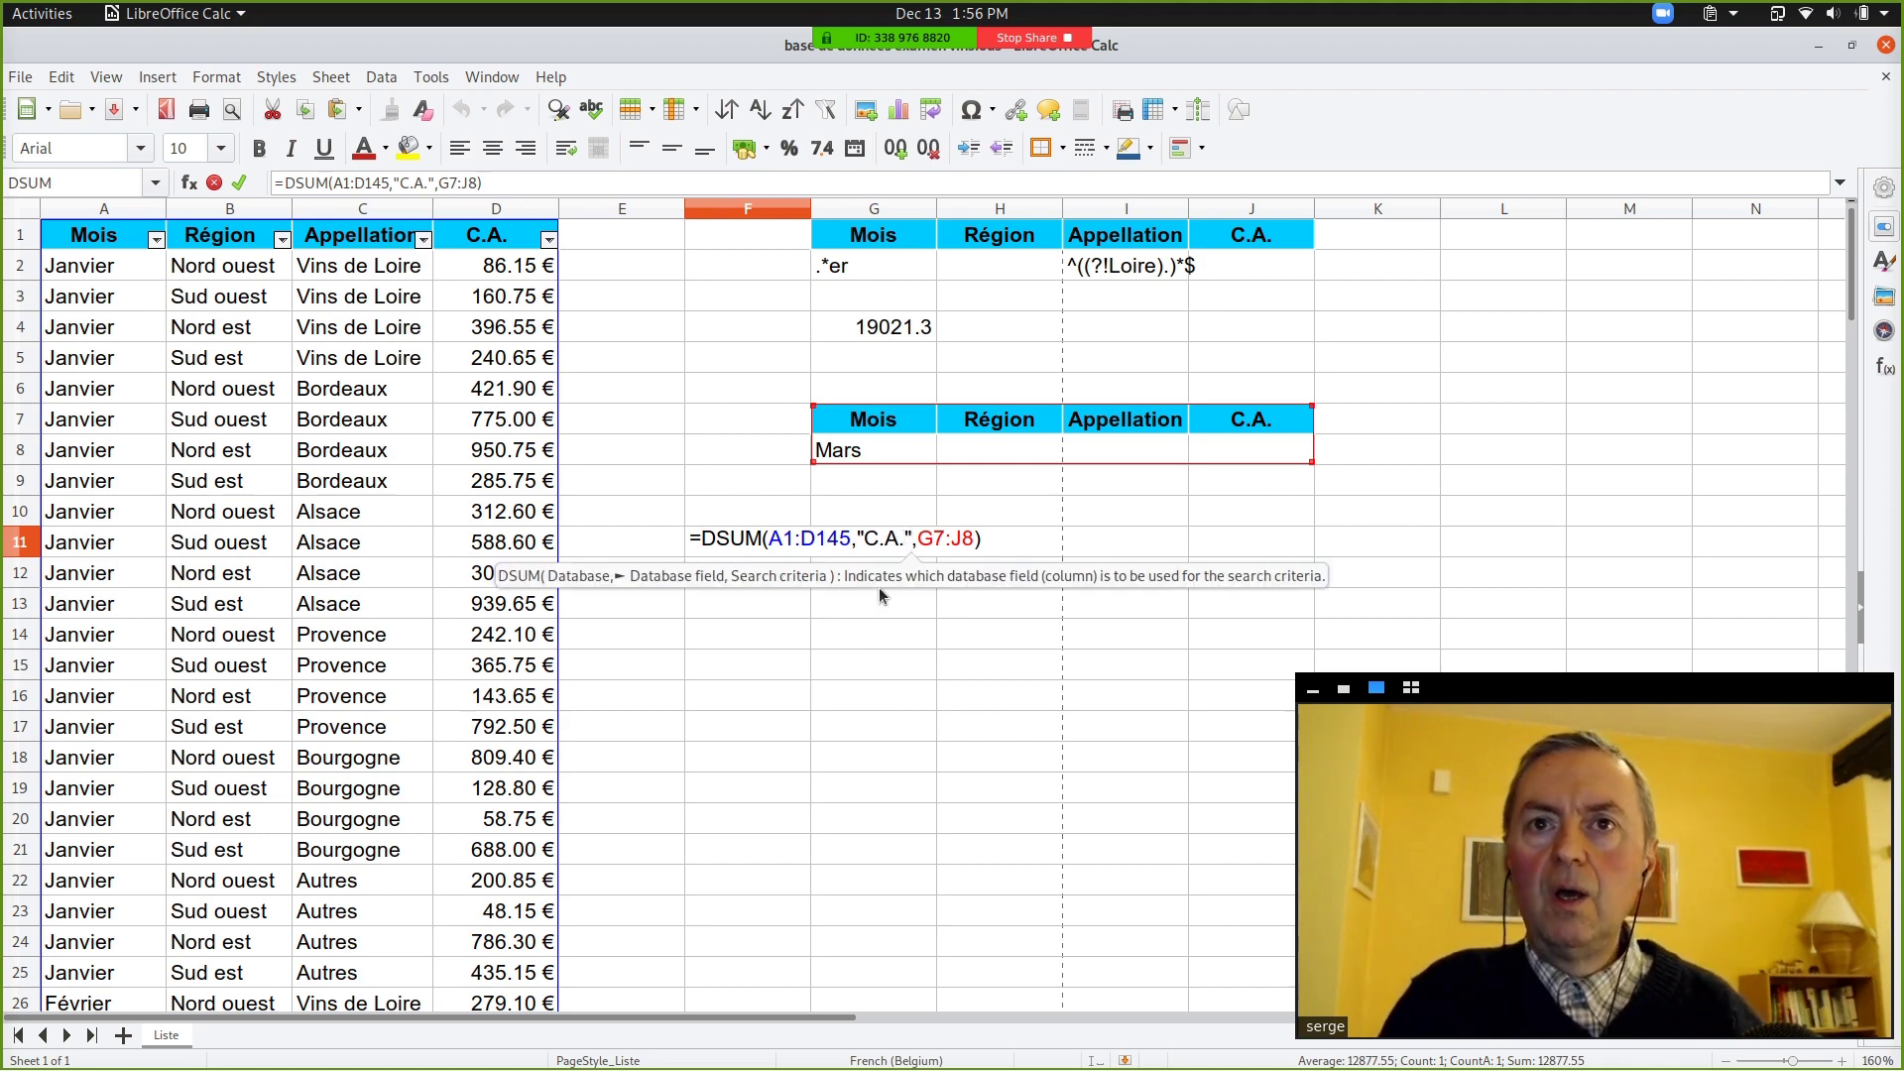
key("BackSpace")
key("BackSpace")
key("BackSpace")
key("BackSpace")
key("BackSpace")
key("BackSpace")
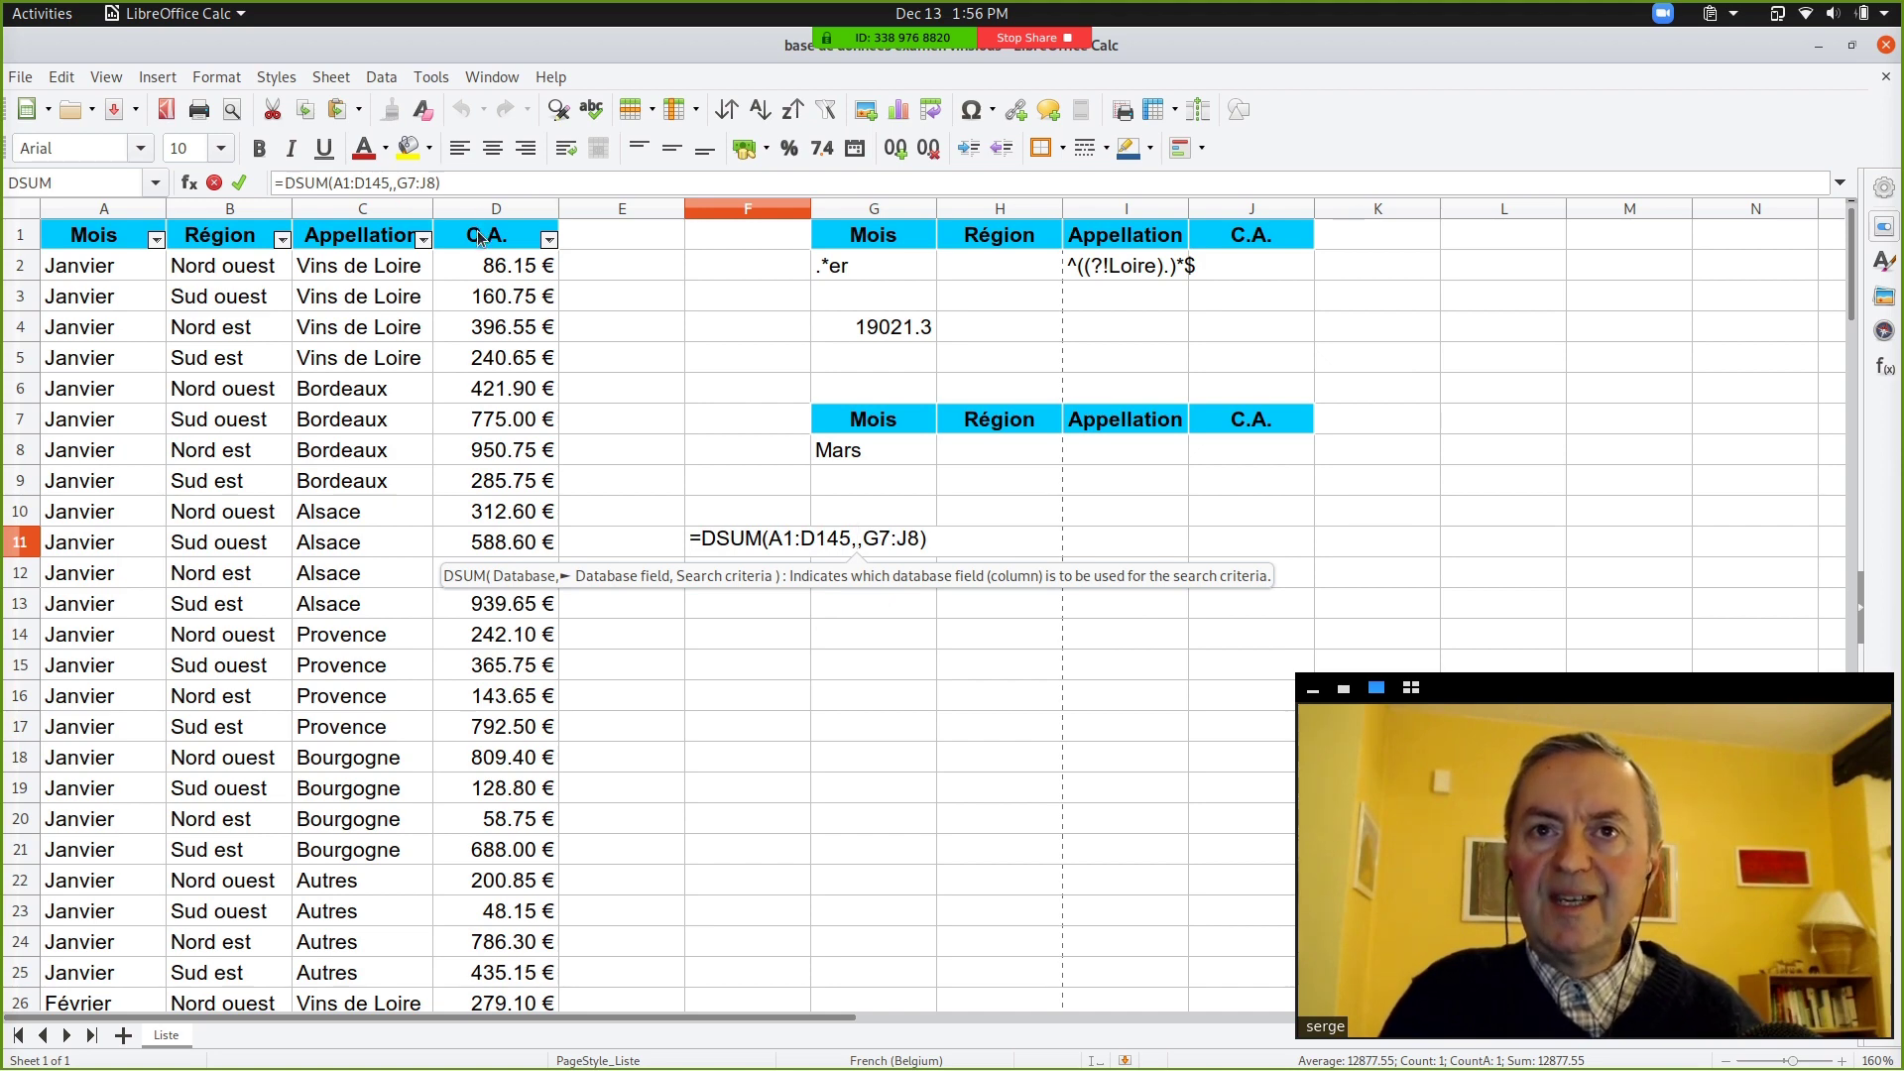
Step: Commit F11 as =DSUM(A1:D145,D1,G7:J8) and reopen it for editing
key("Return")
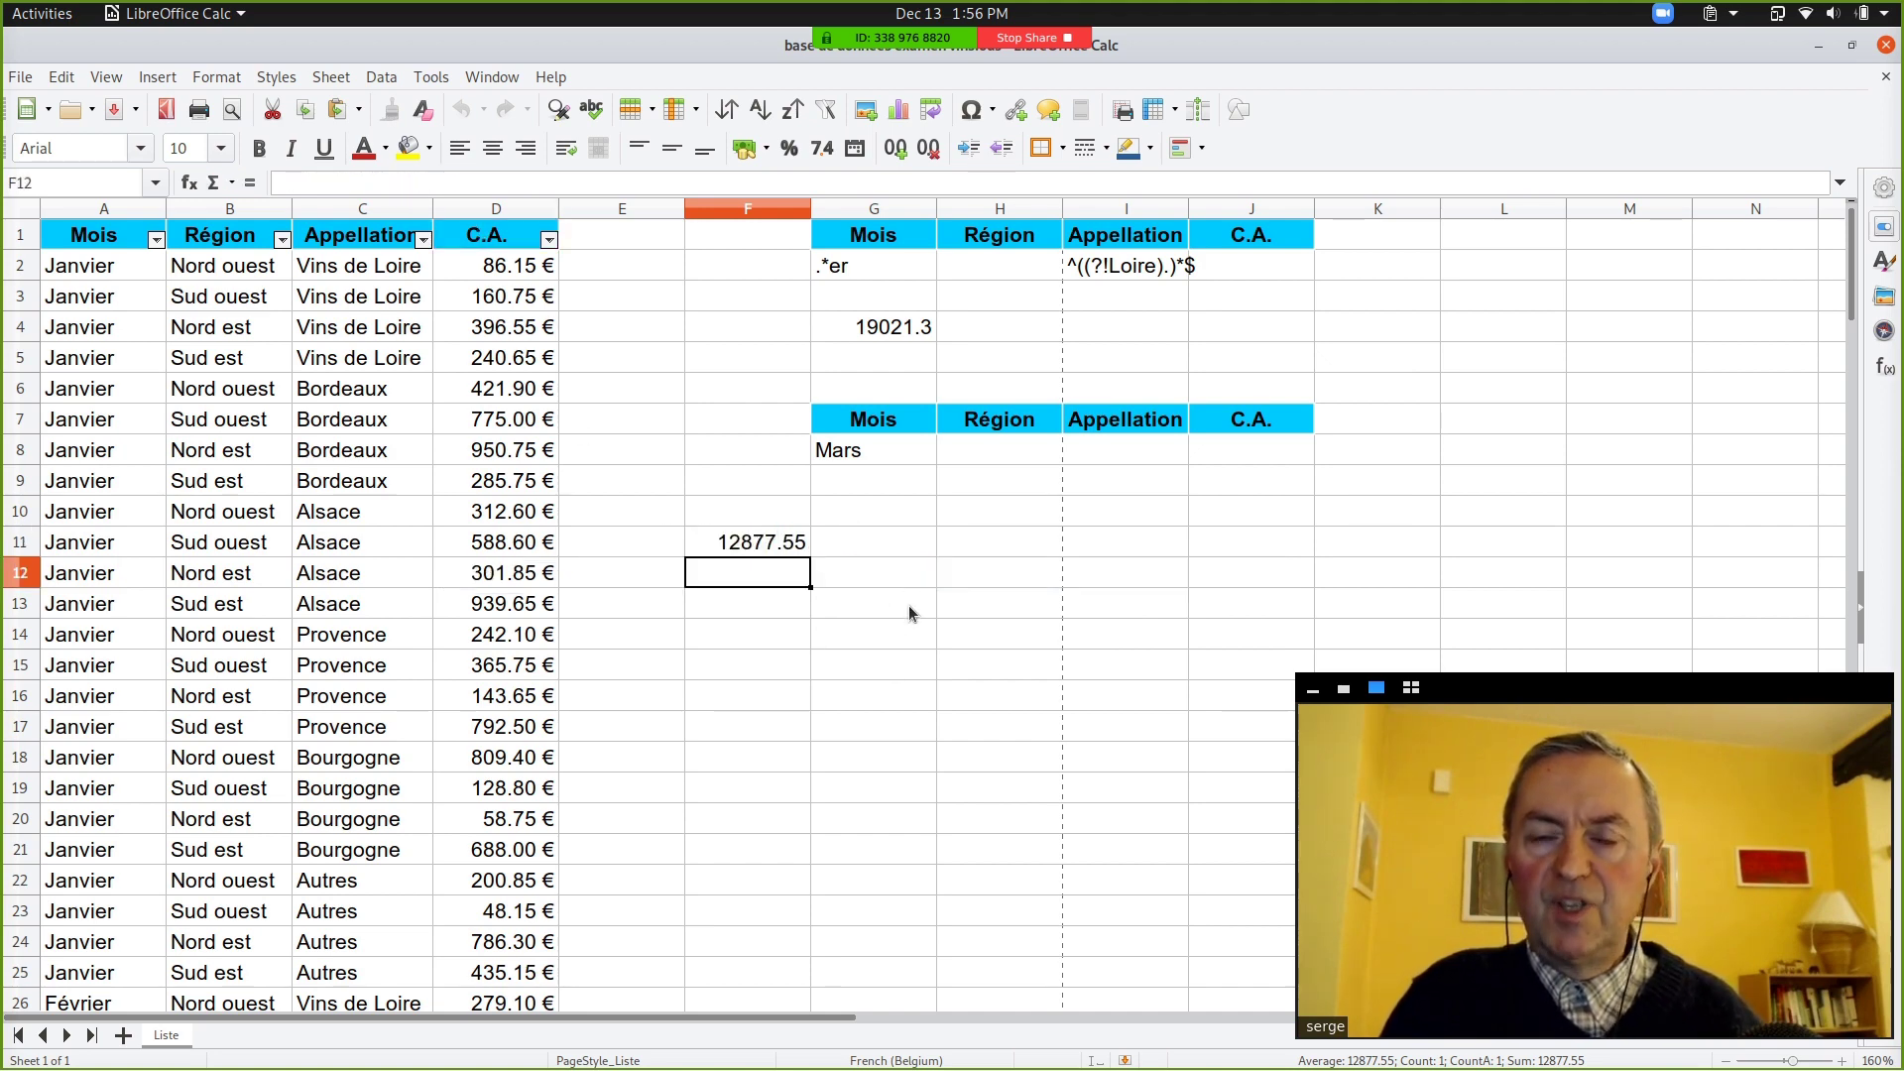
left_click(786, 542)
left_click(801, 186)
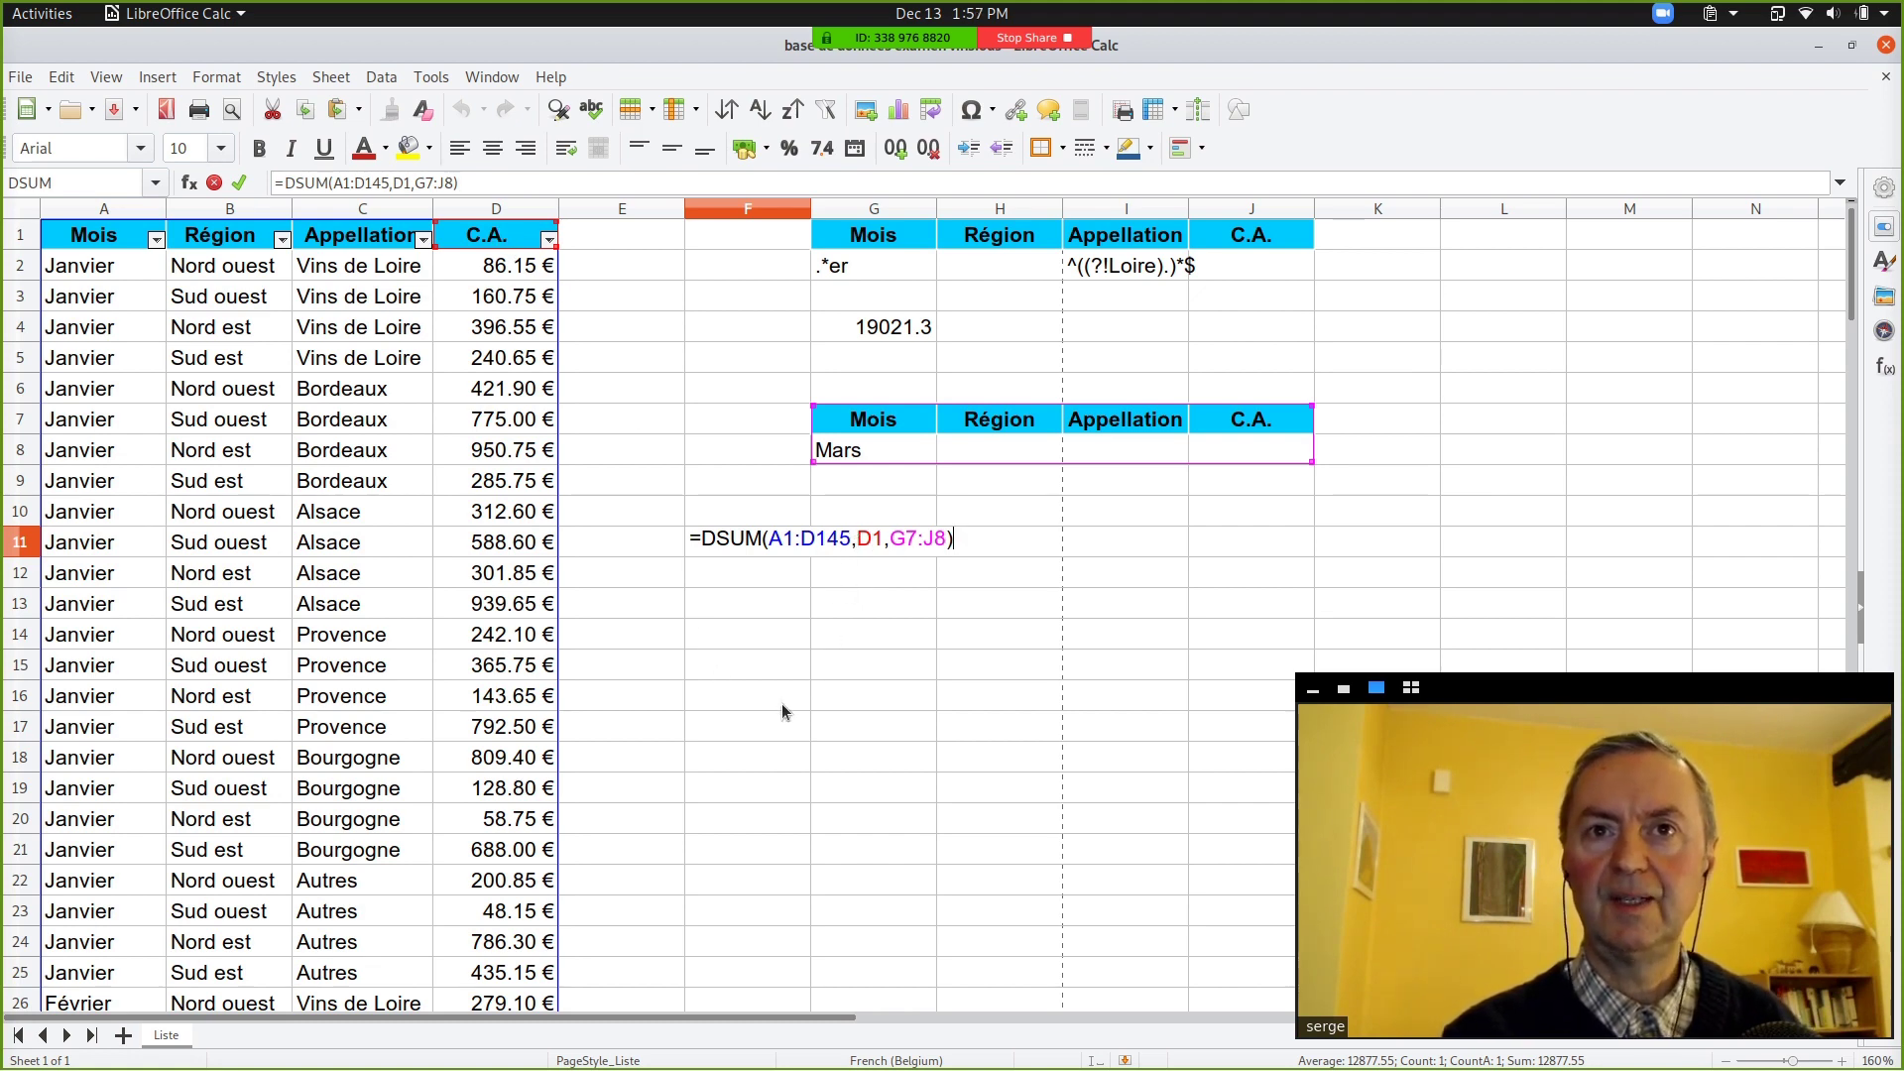
Step: Commit F11, then rename the D1 header to C.B. and see F11 show Err:504
key("Return")
left_click(502, 241)
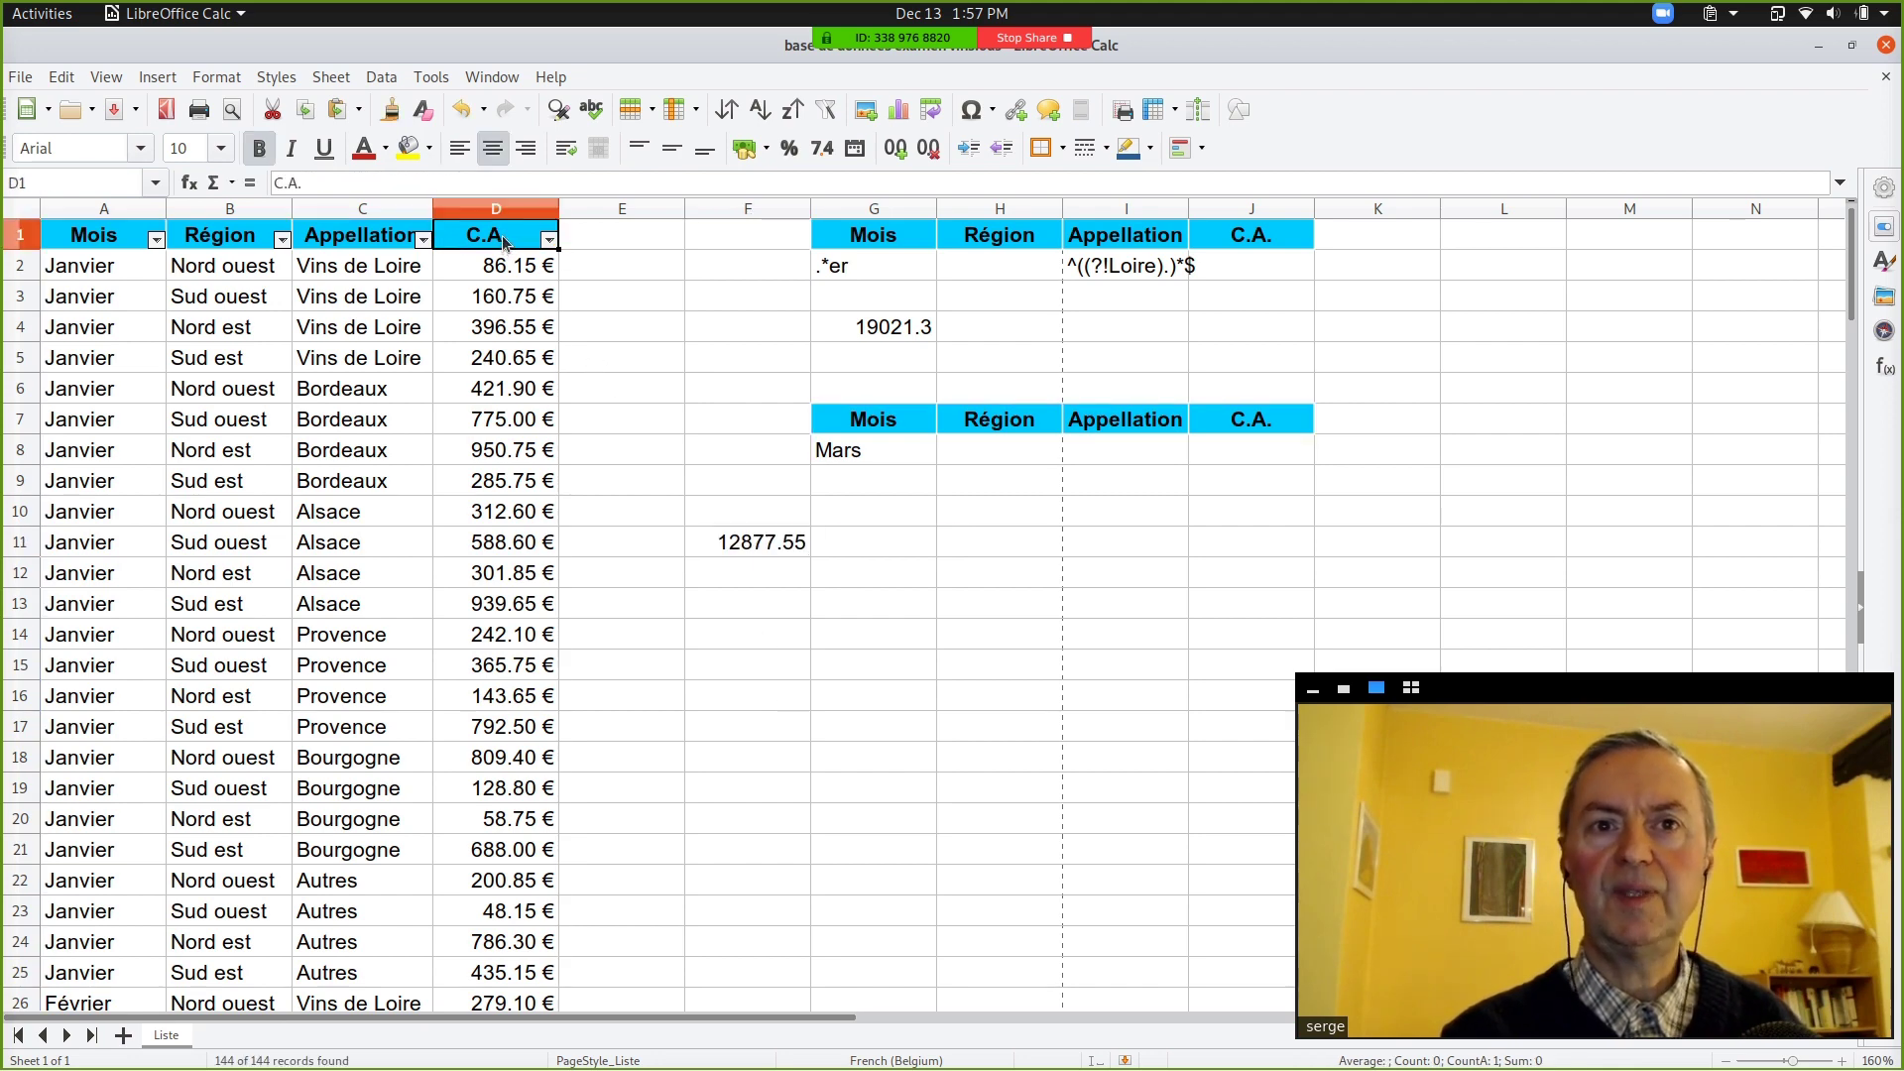
left_click(442, 183)
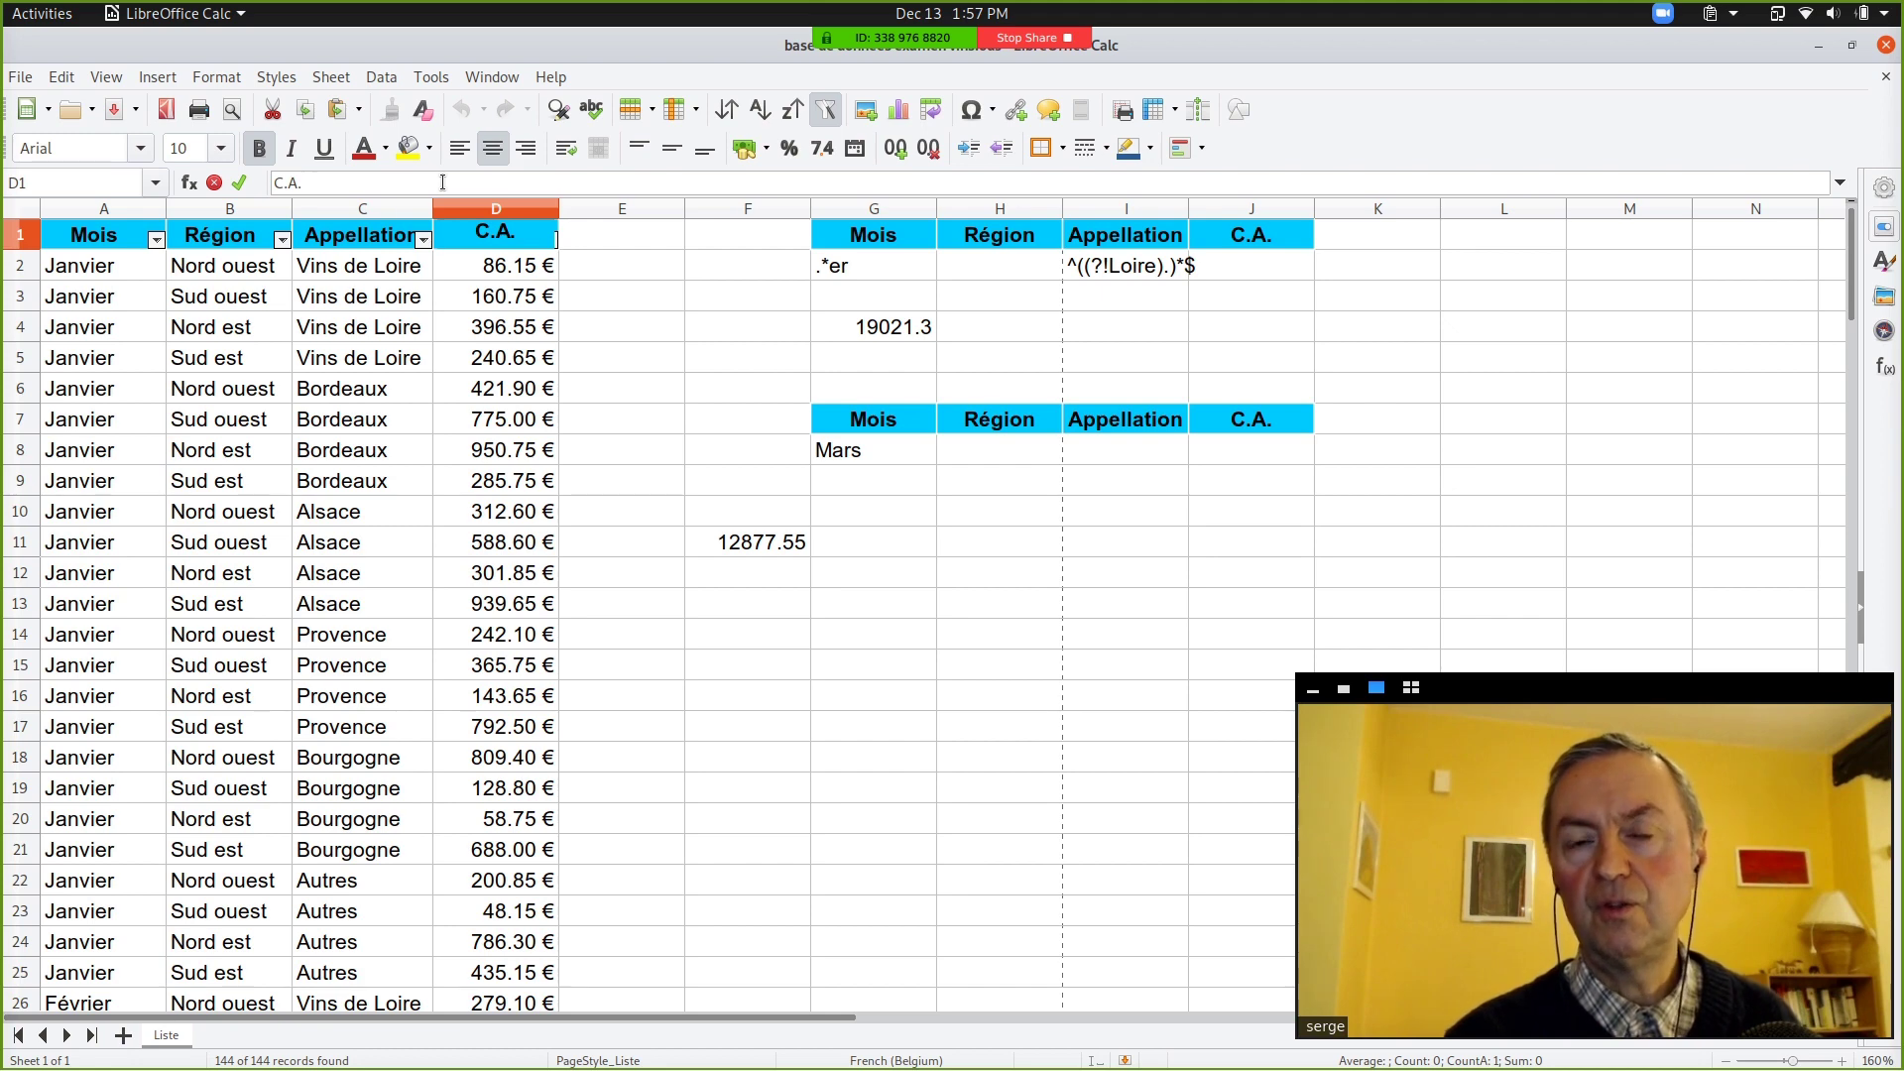
key("BackSpace")
key("BackSpace")
type("B.")
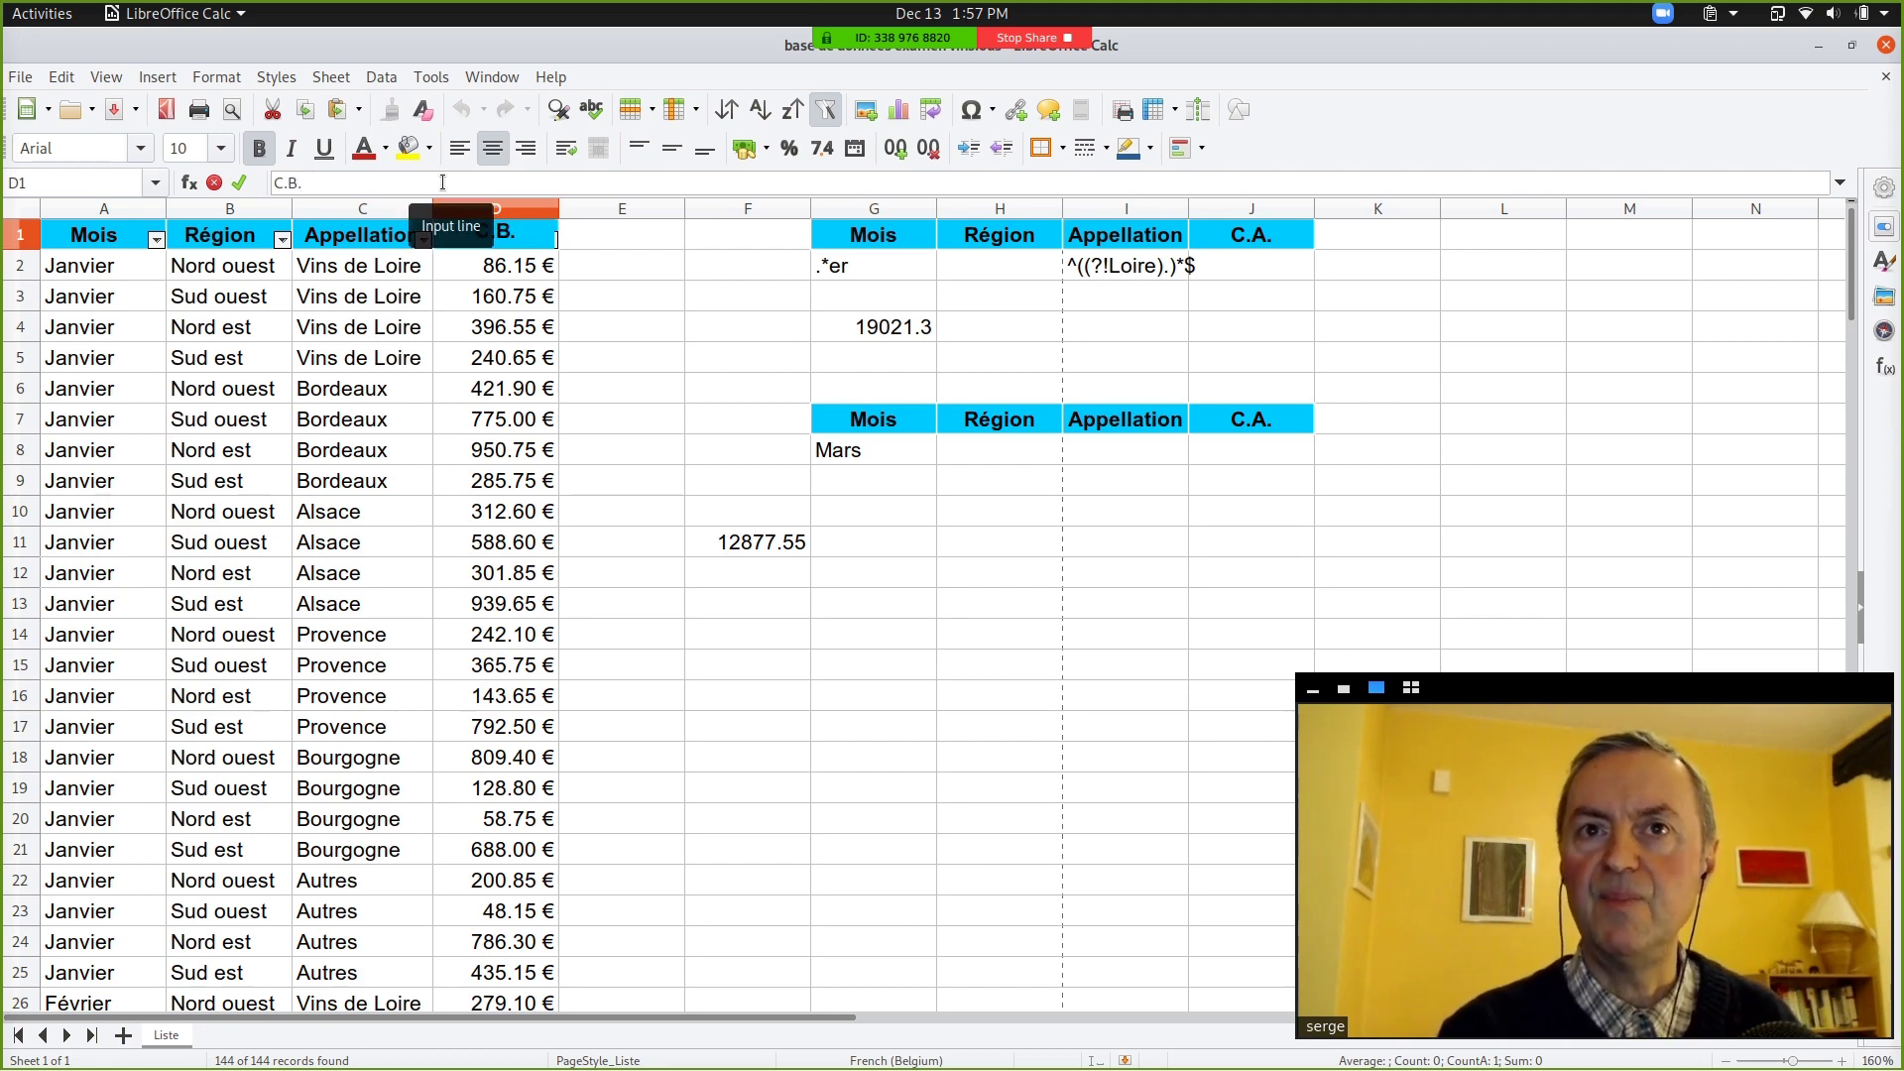
key("Return")
key("Up")
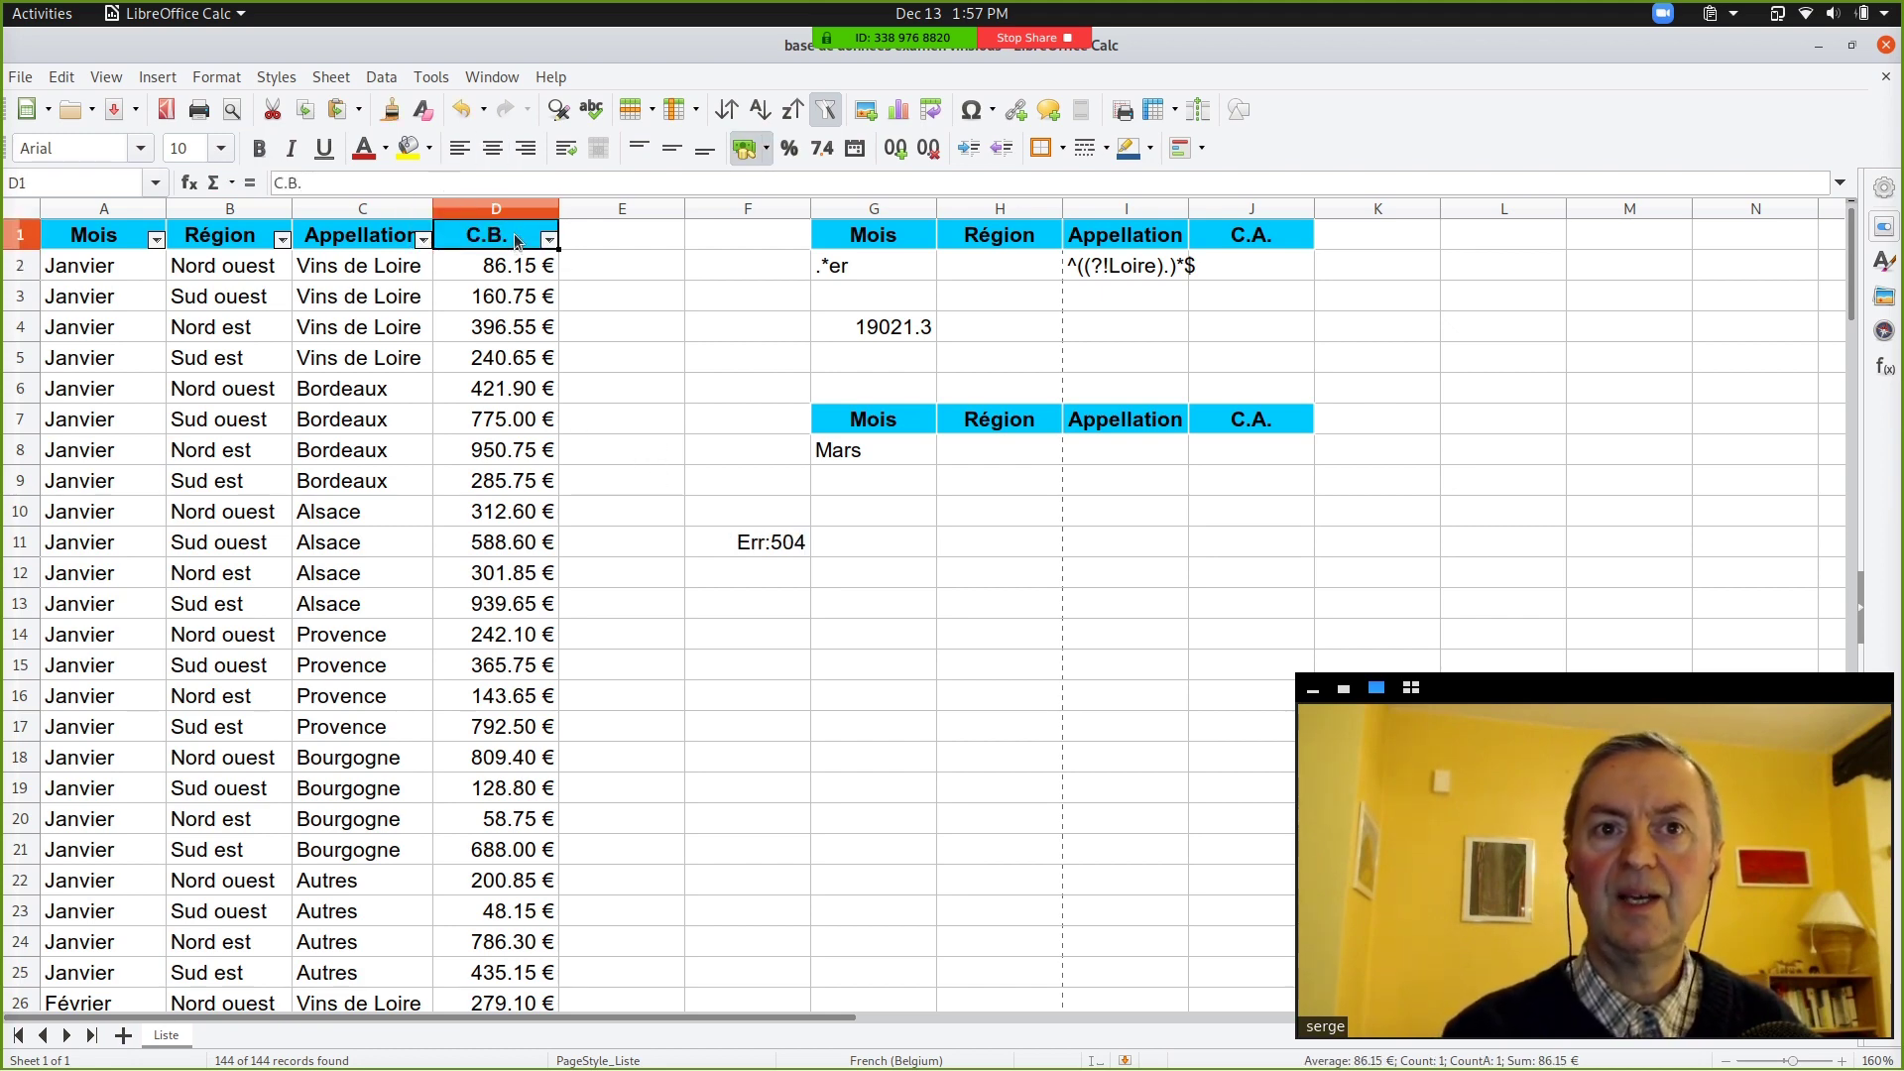
left_click(755, 551)
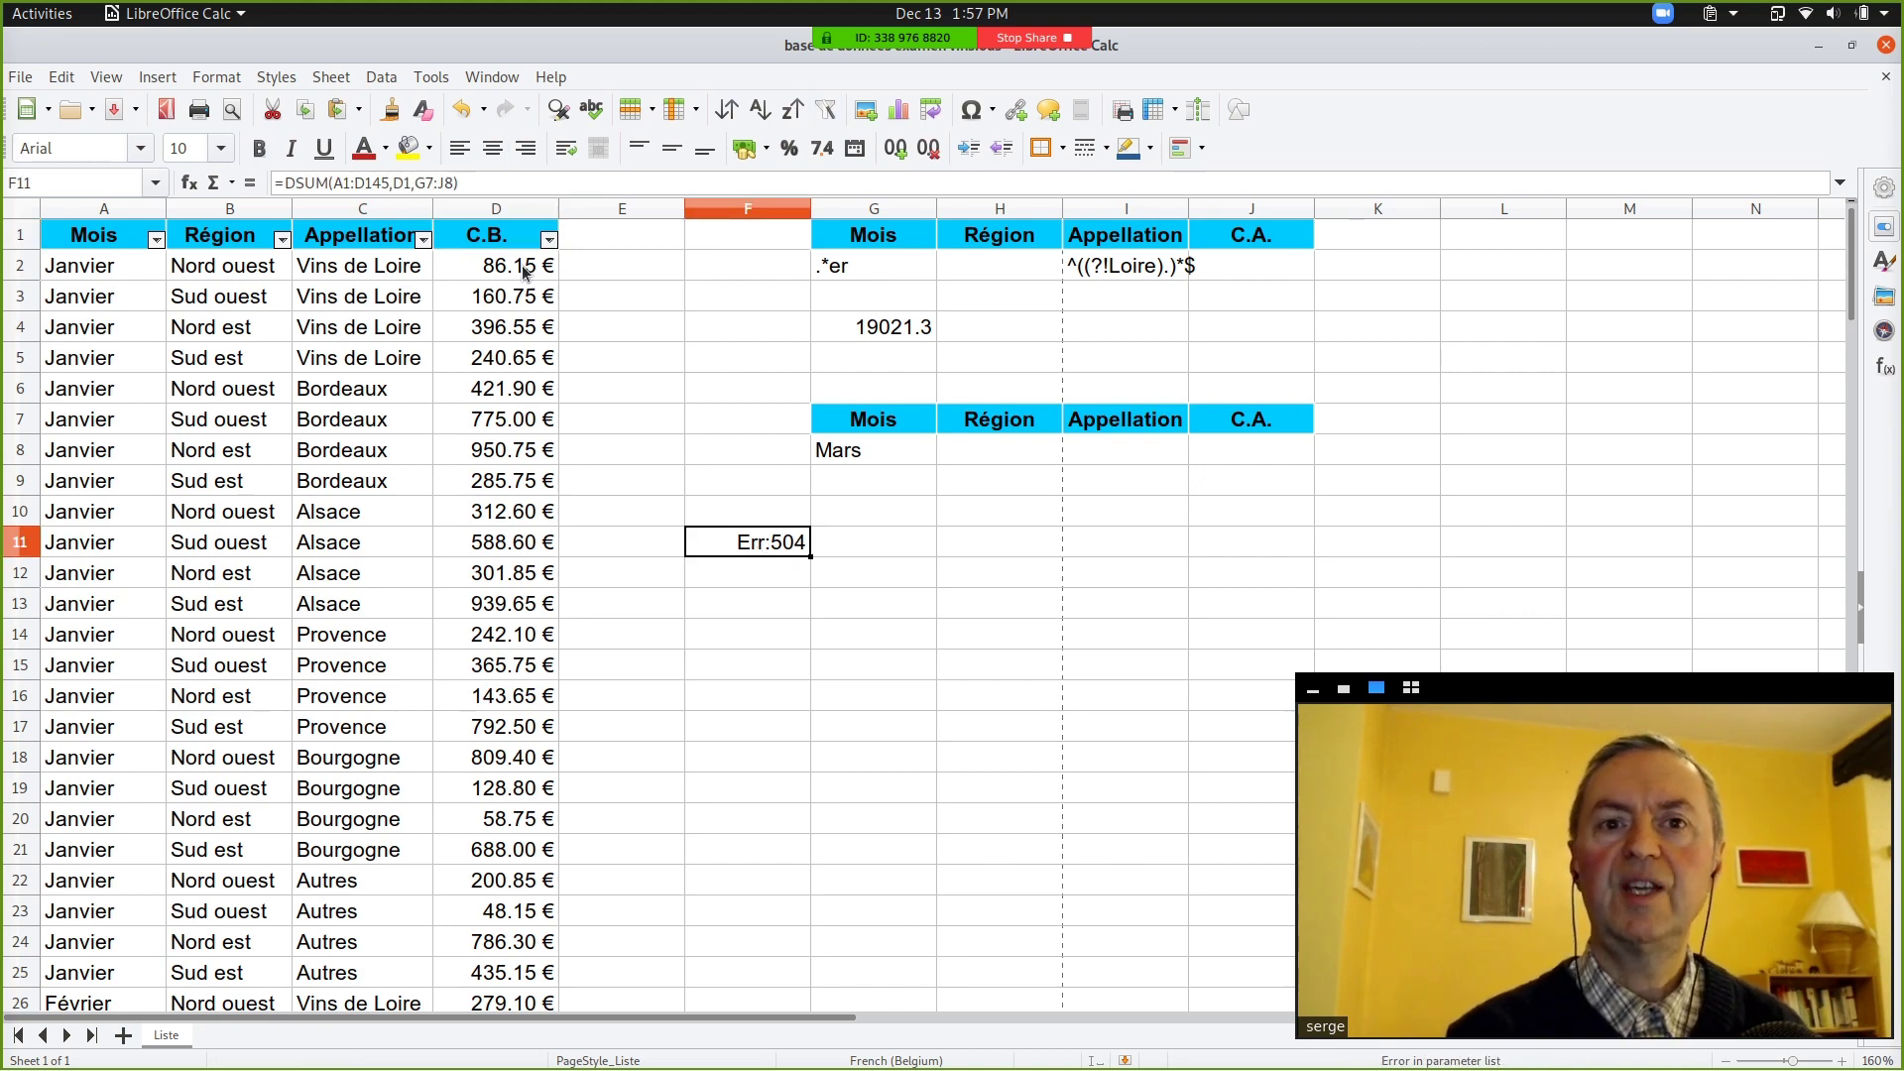
Step: Change F11's DSUM field argument from D1 to 4
left_click(500, 239)
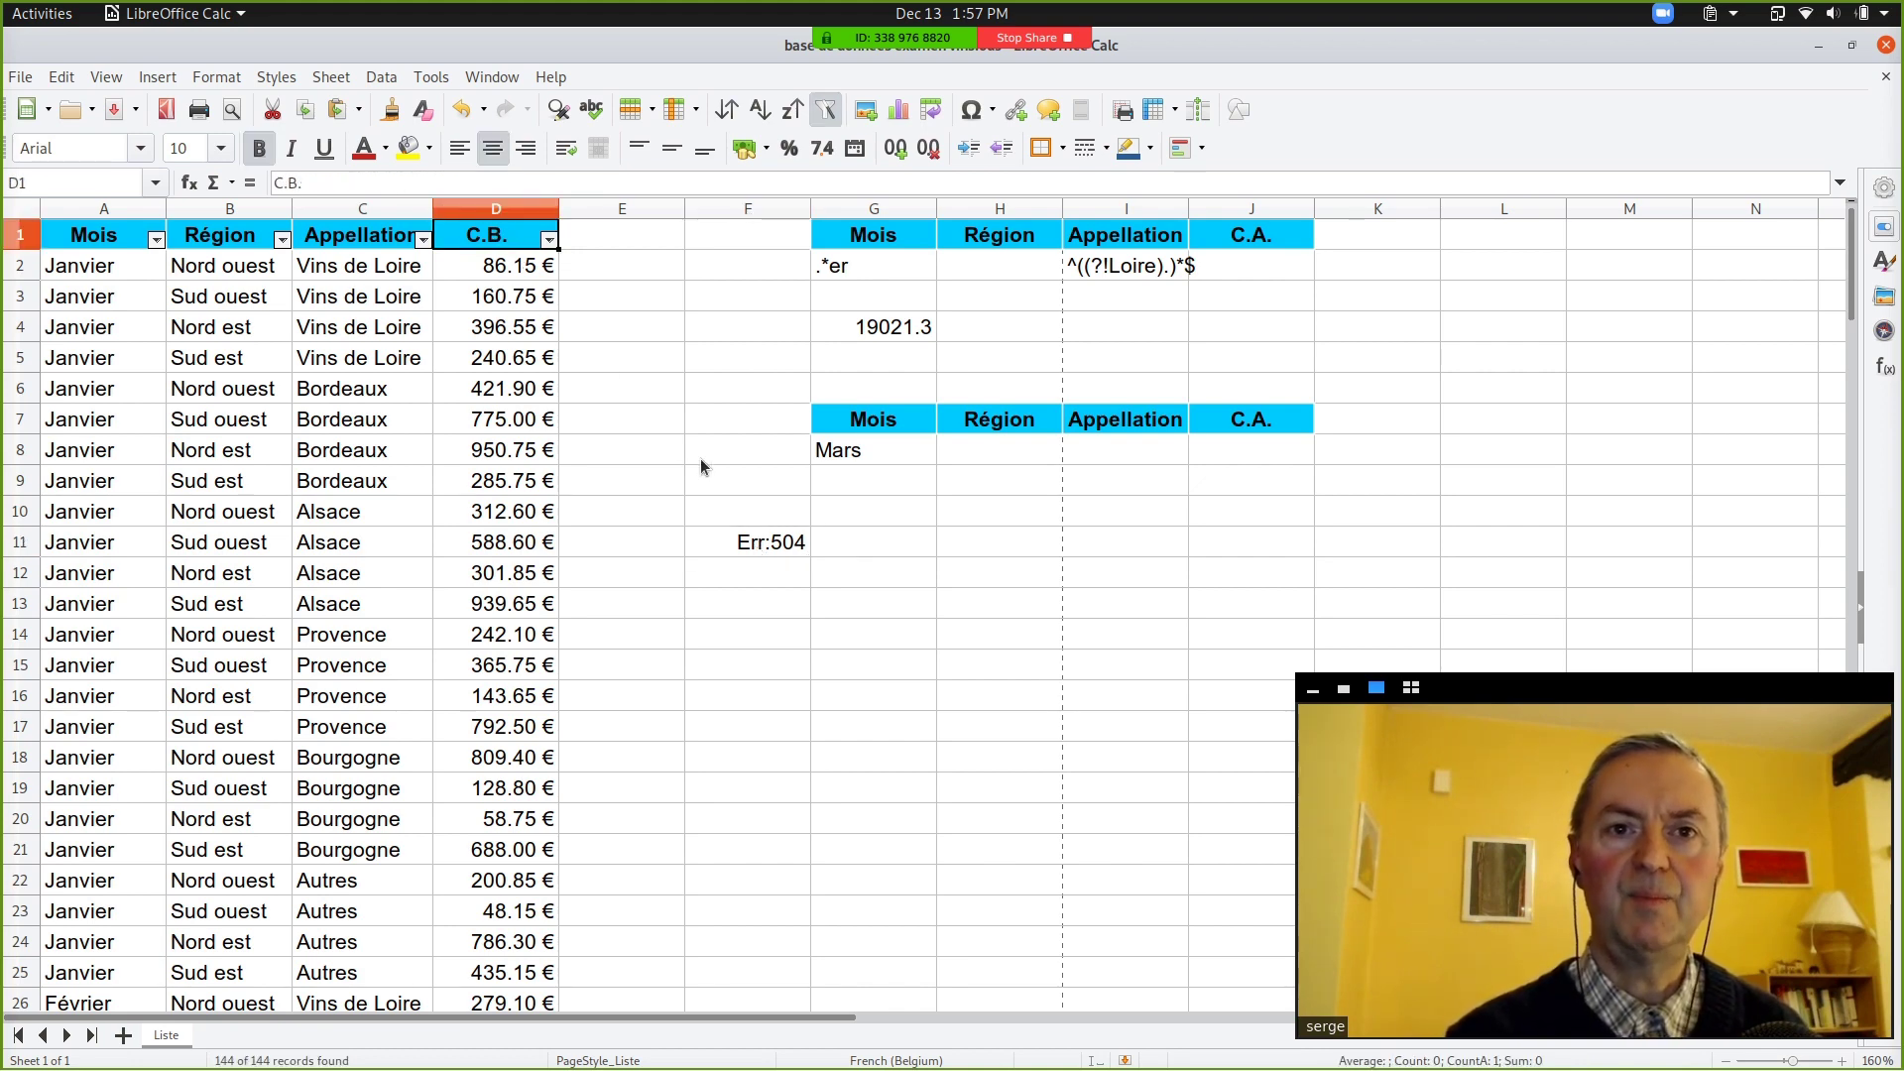
left_click(734, 545)
key("F2")
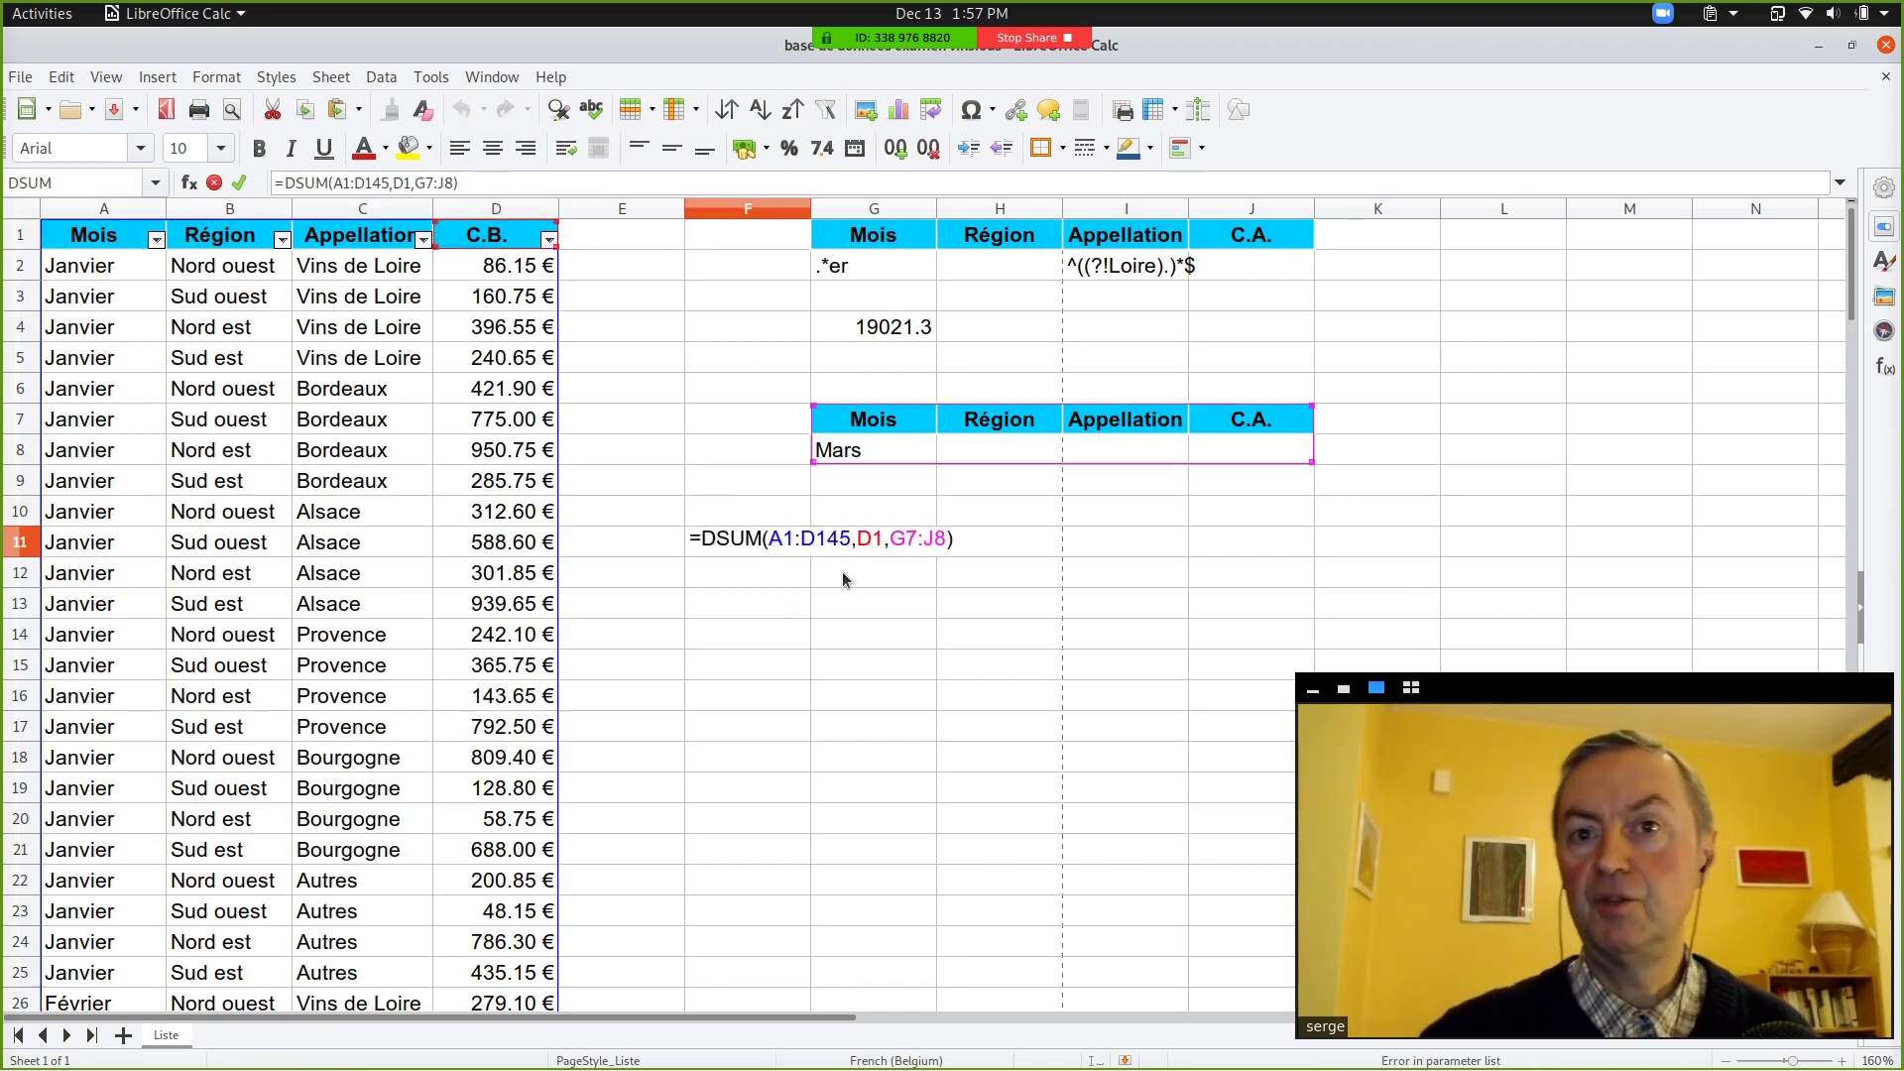
left_click(883, 541)
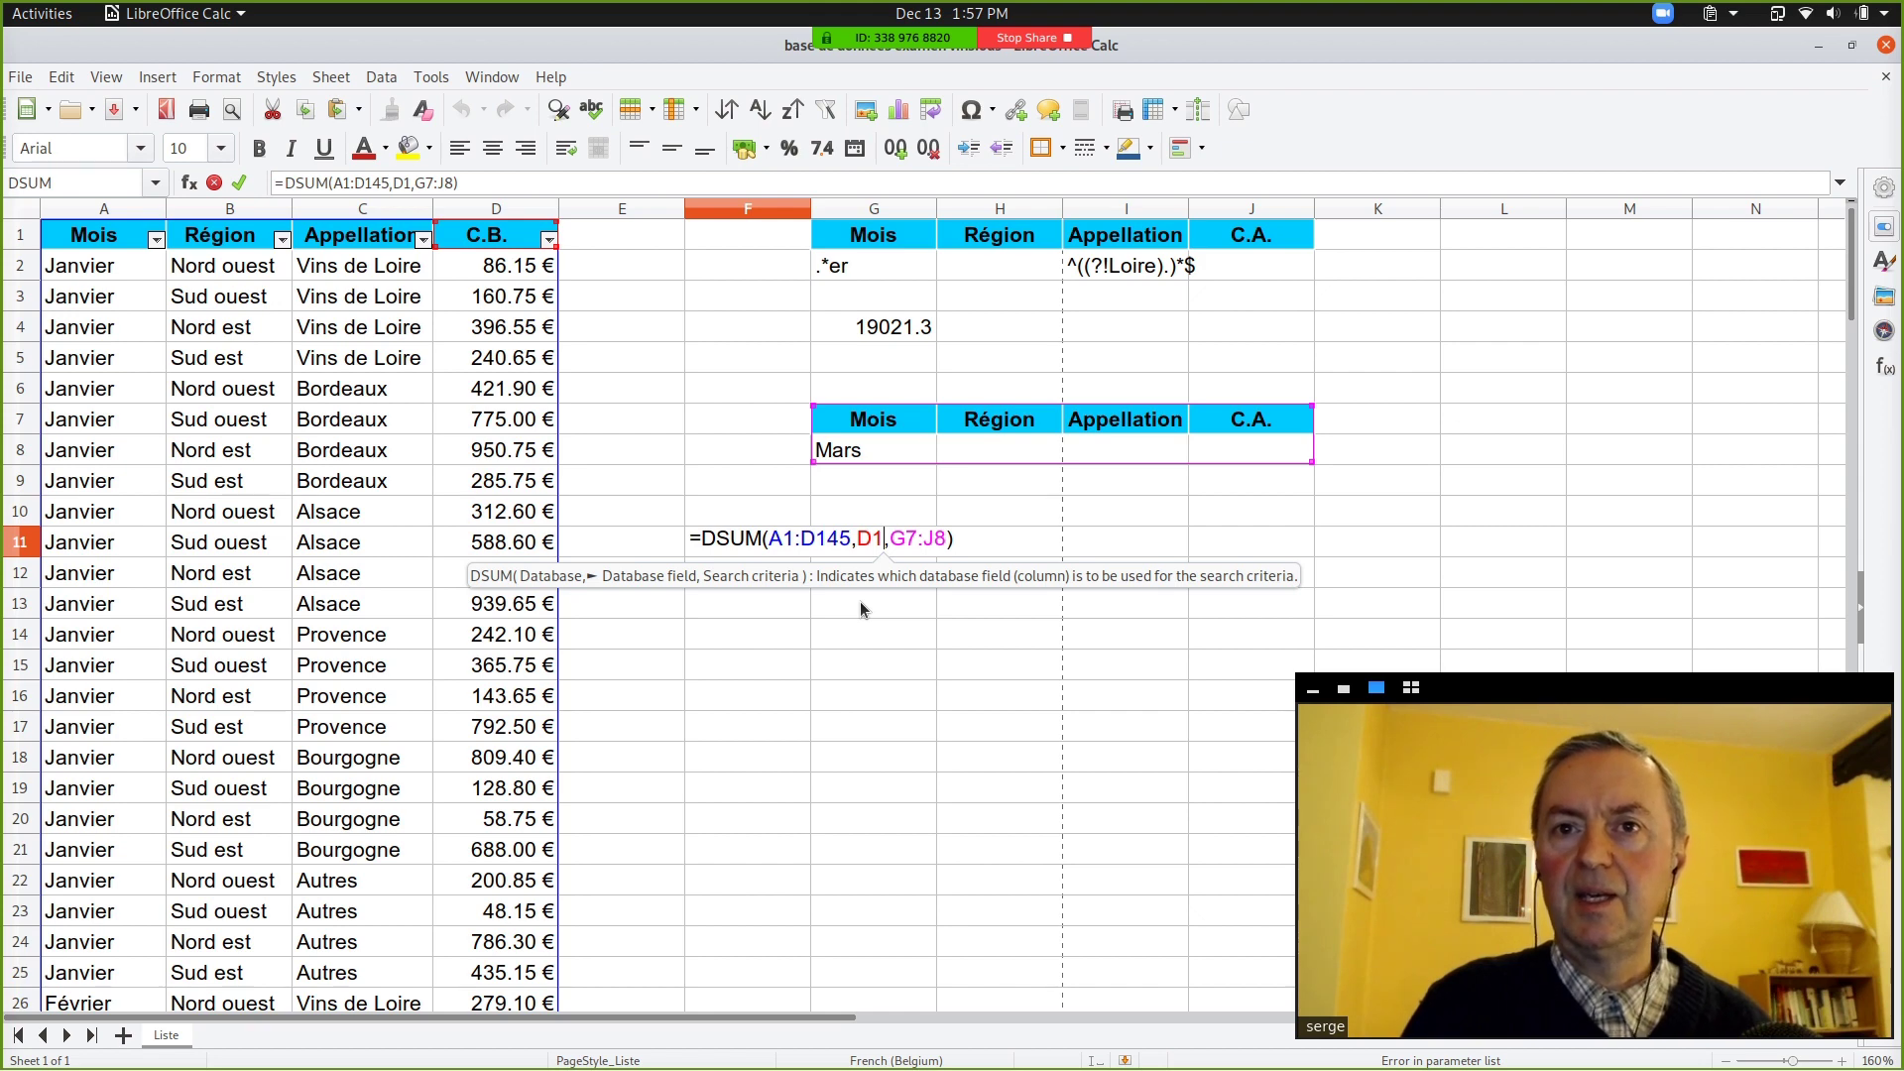
key("BackSpace")
key("BackSpace")
type("4")
key("Return")
left_click(774, 542)
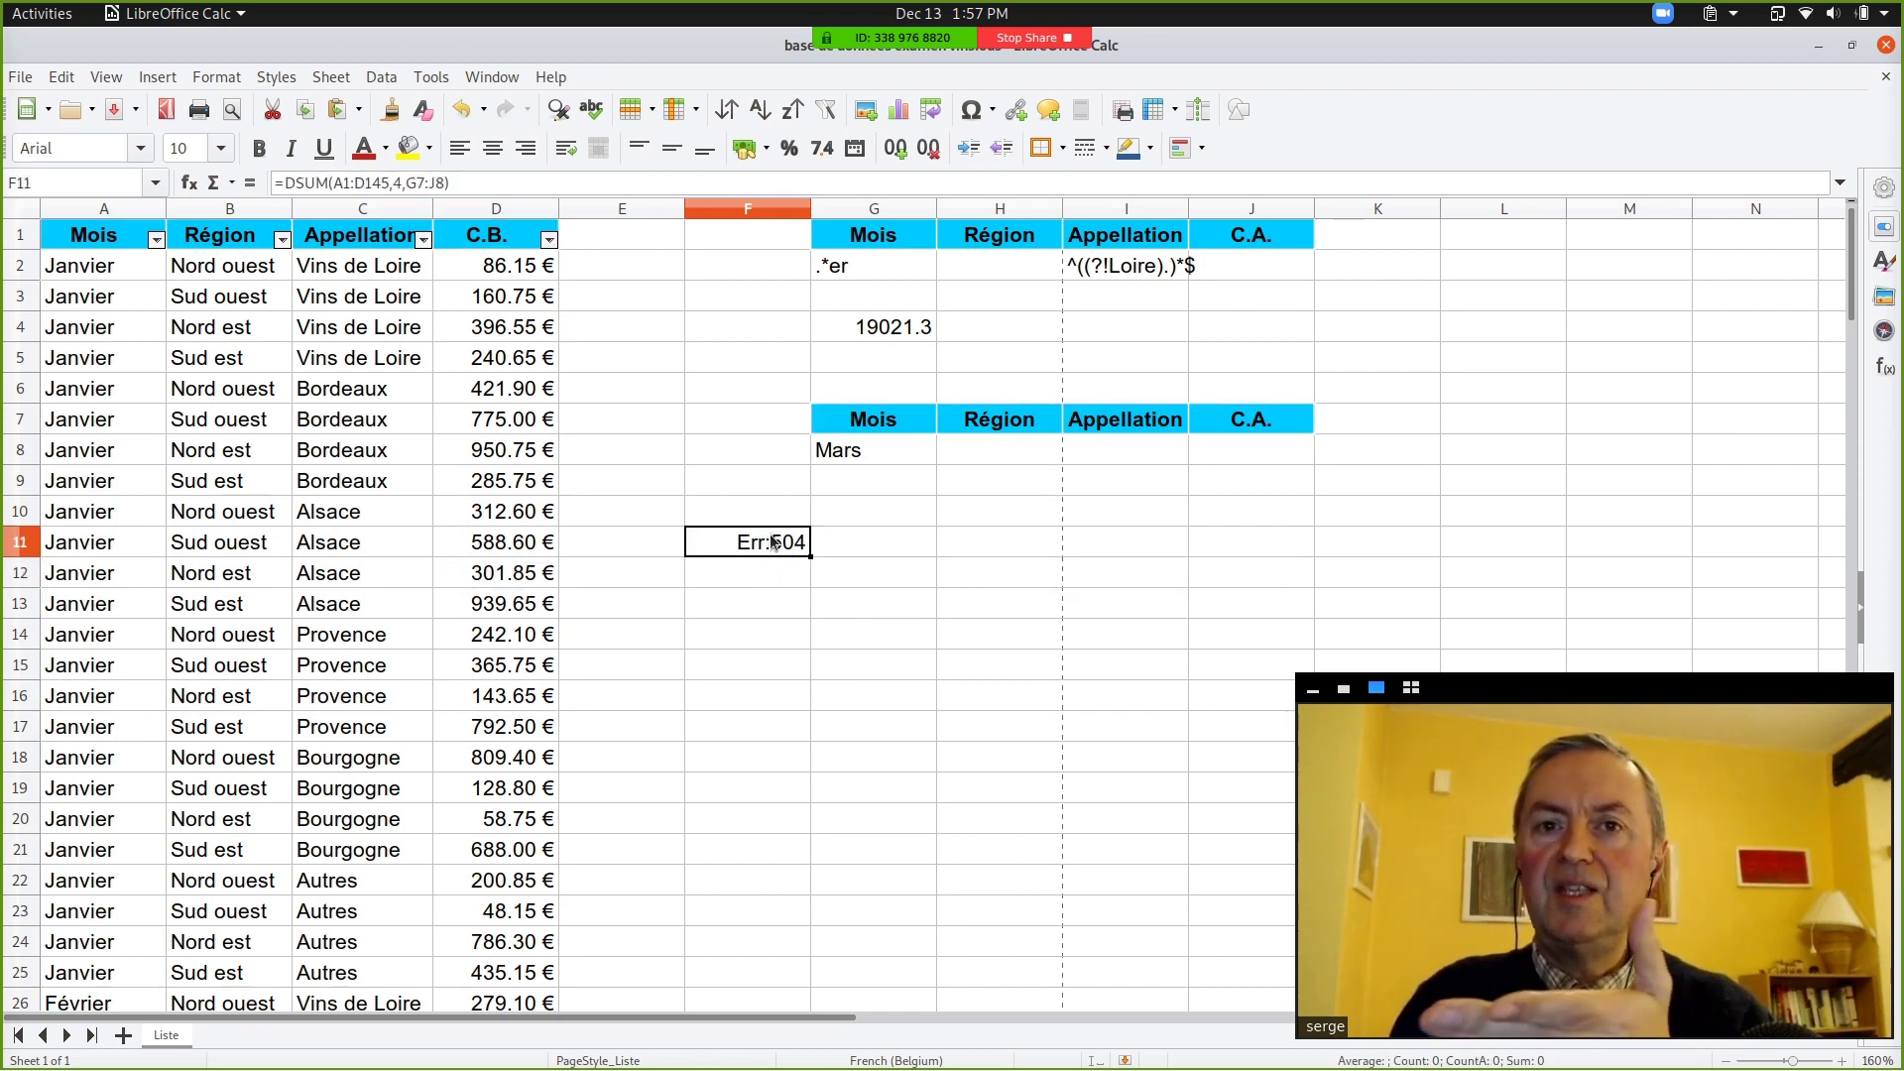
Step: Rename the D1 header back to C.A
left_click(501, 240)
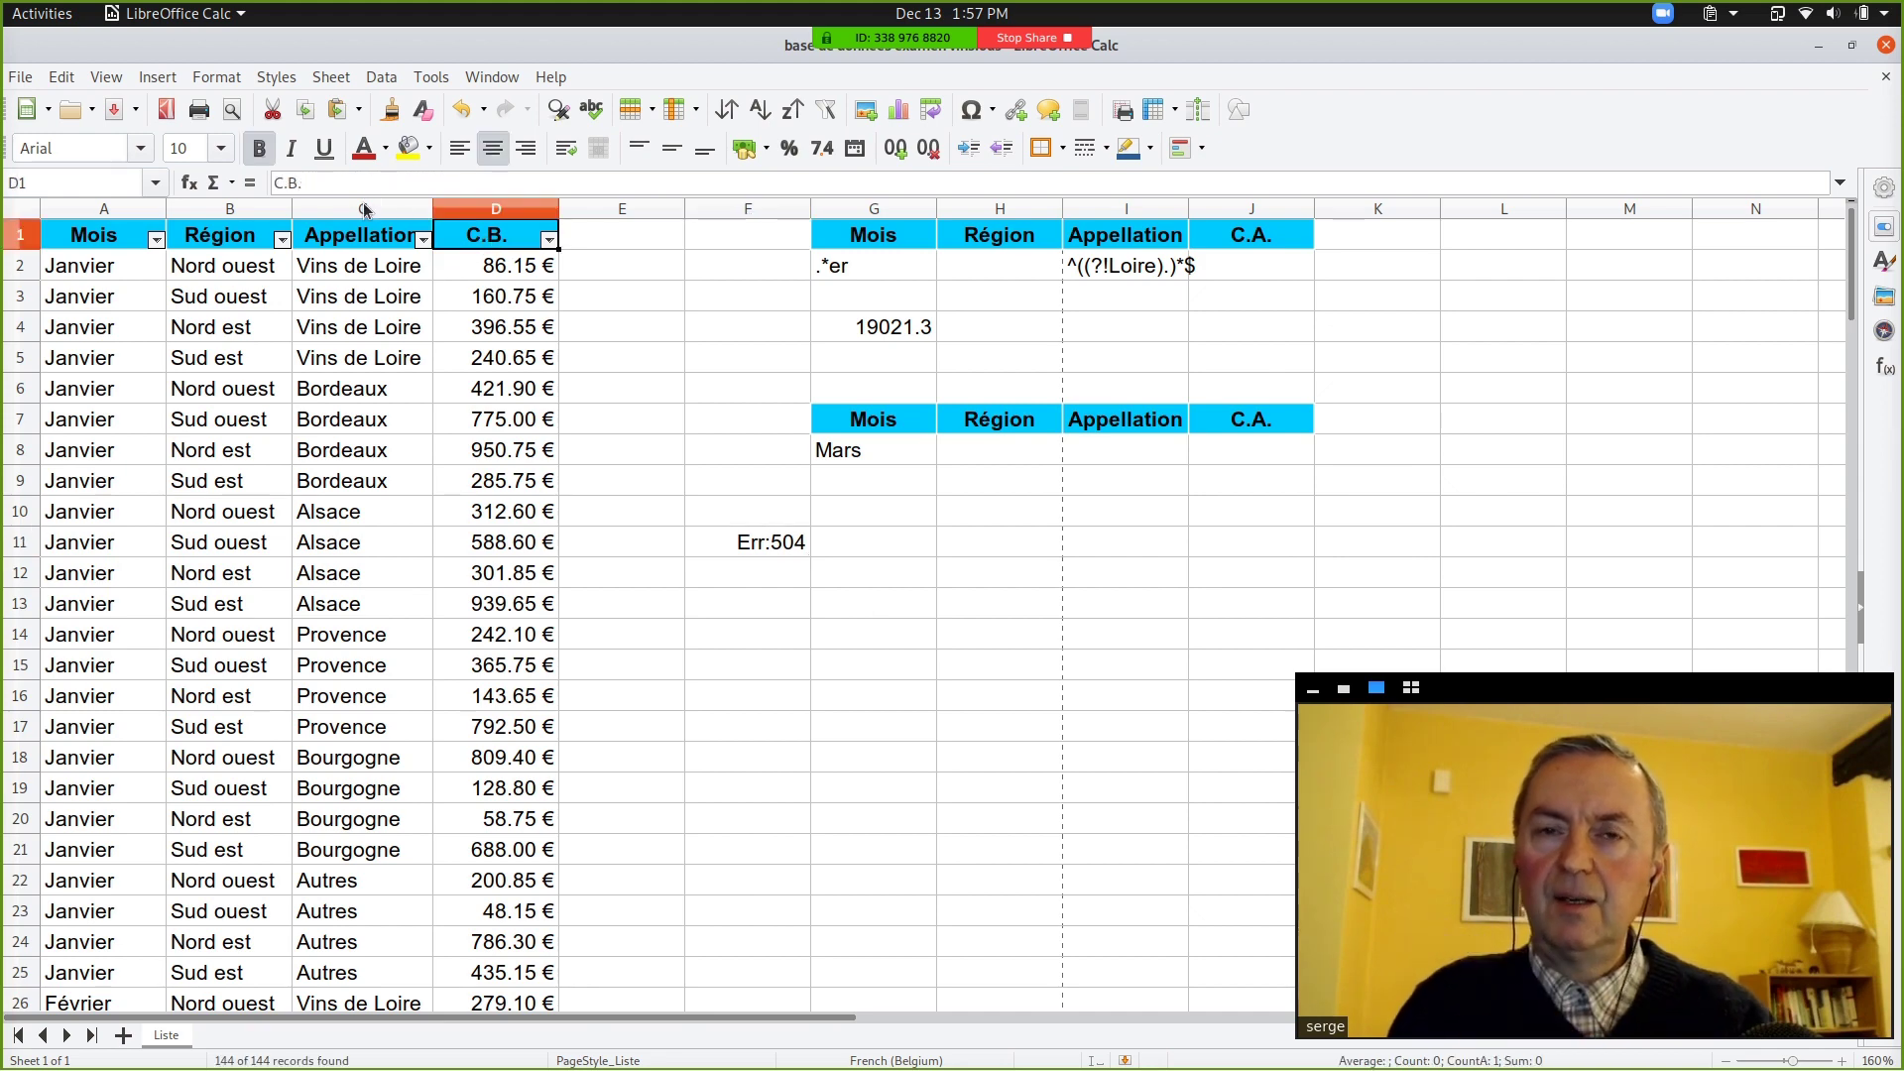
left_click(332, 182)
key("Left")
key("BackSpace")
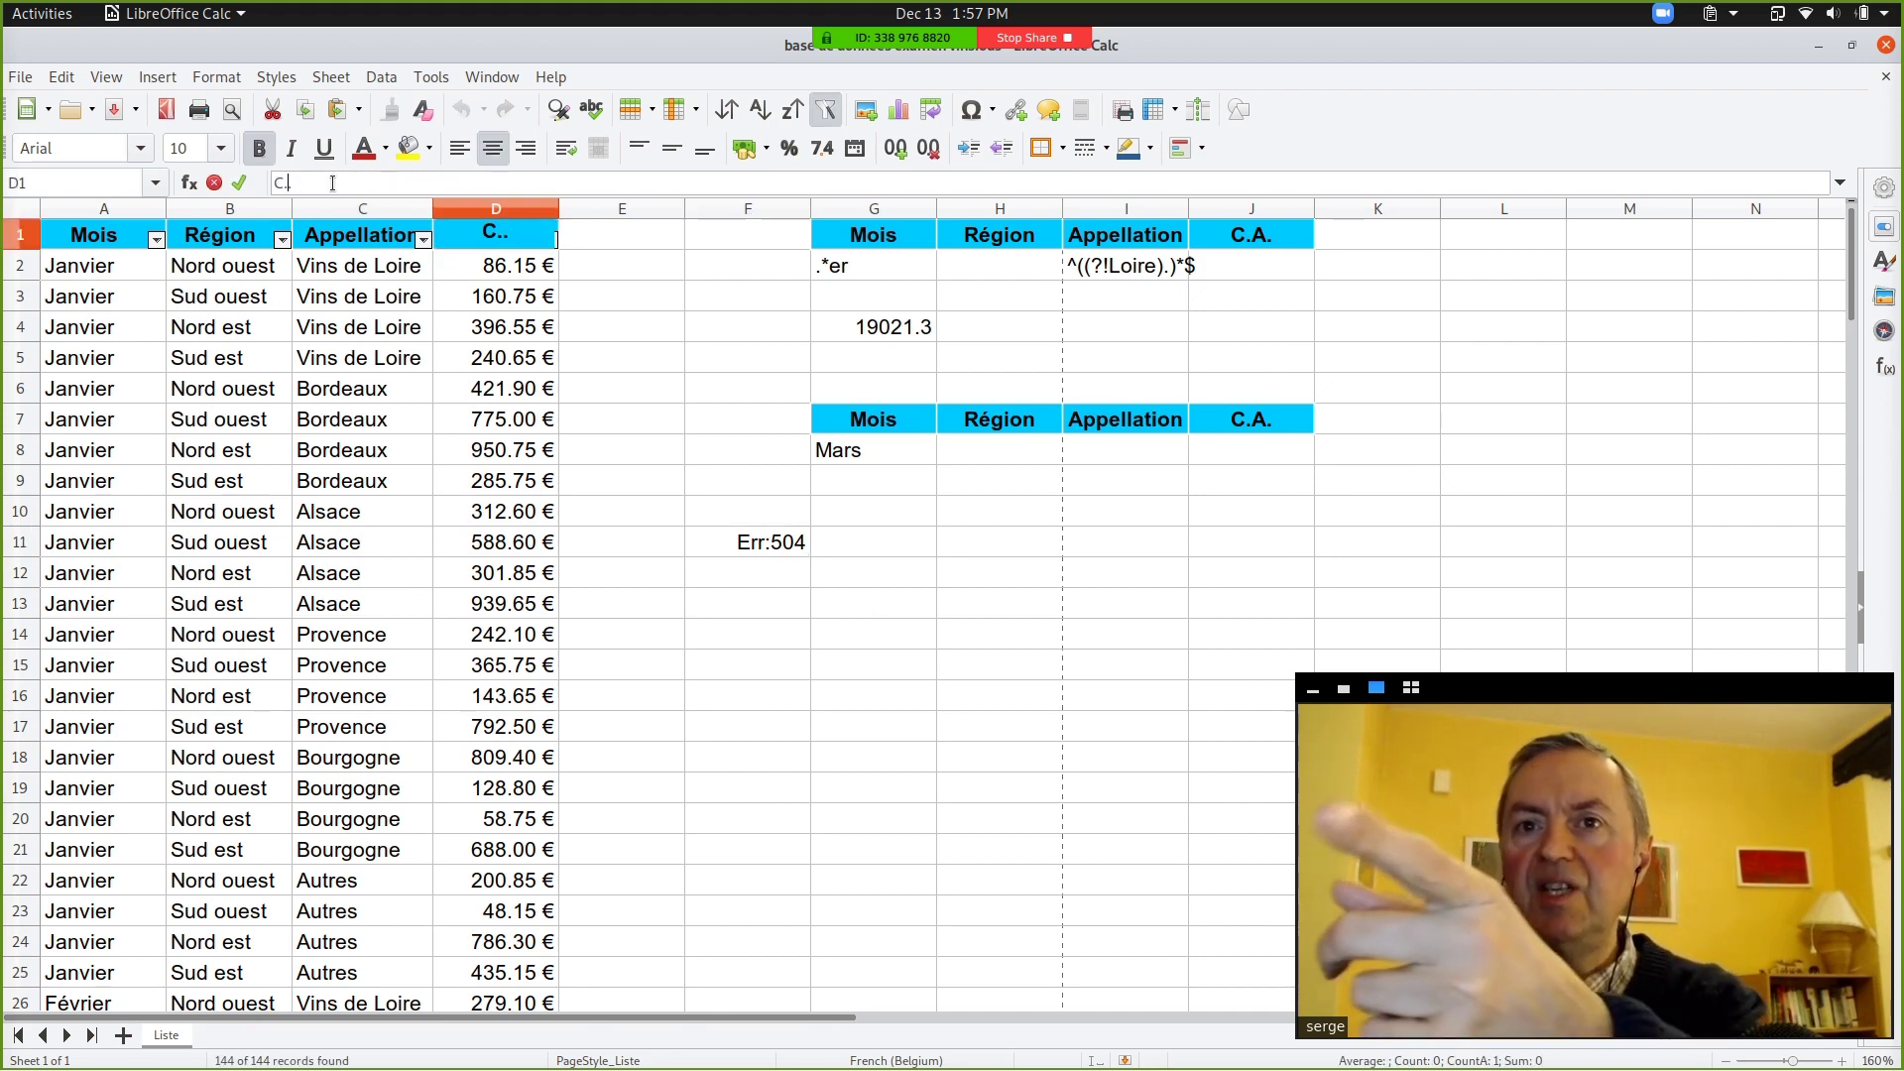
type("A")
key("Return")
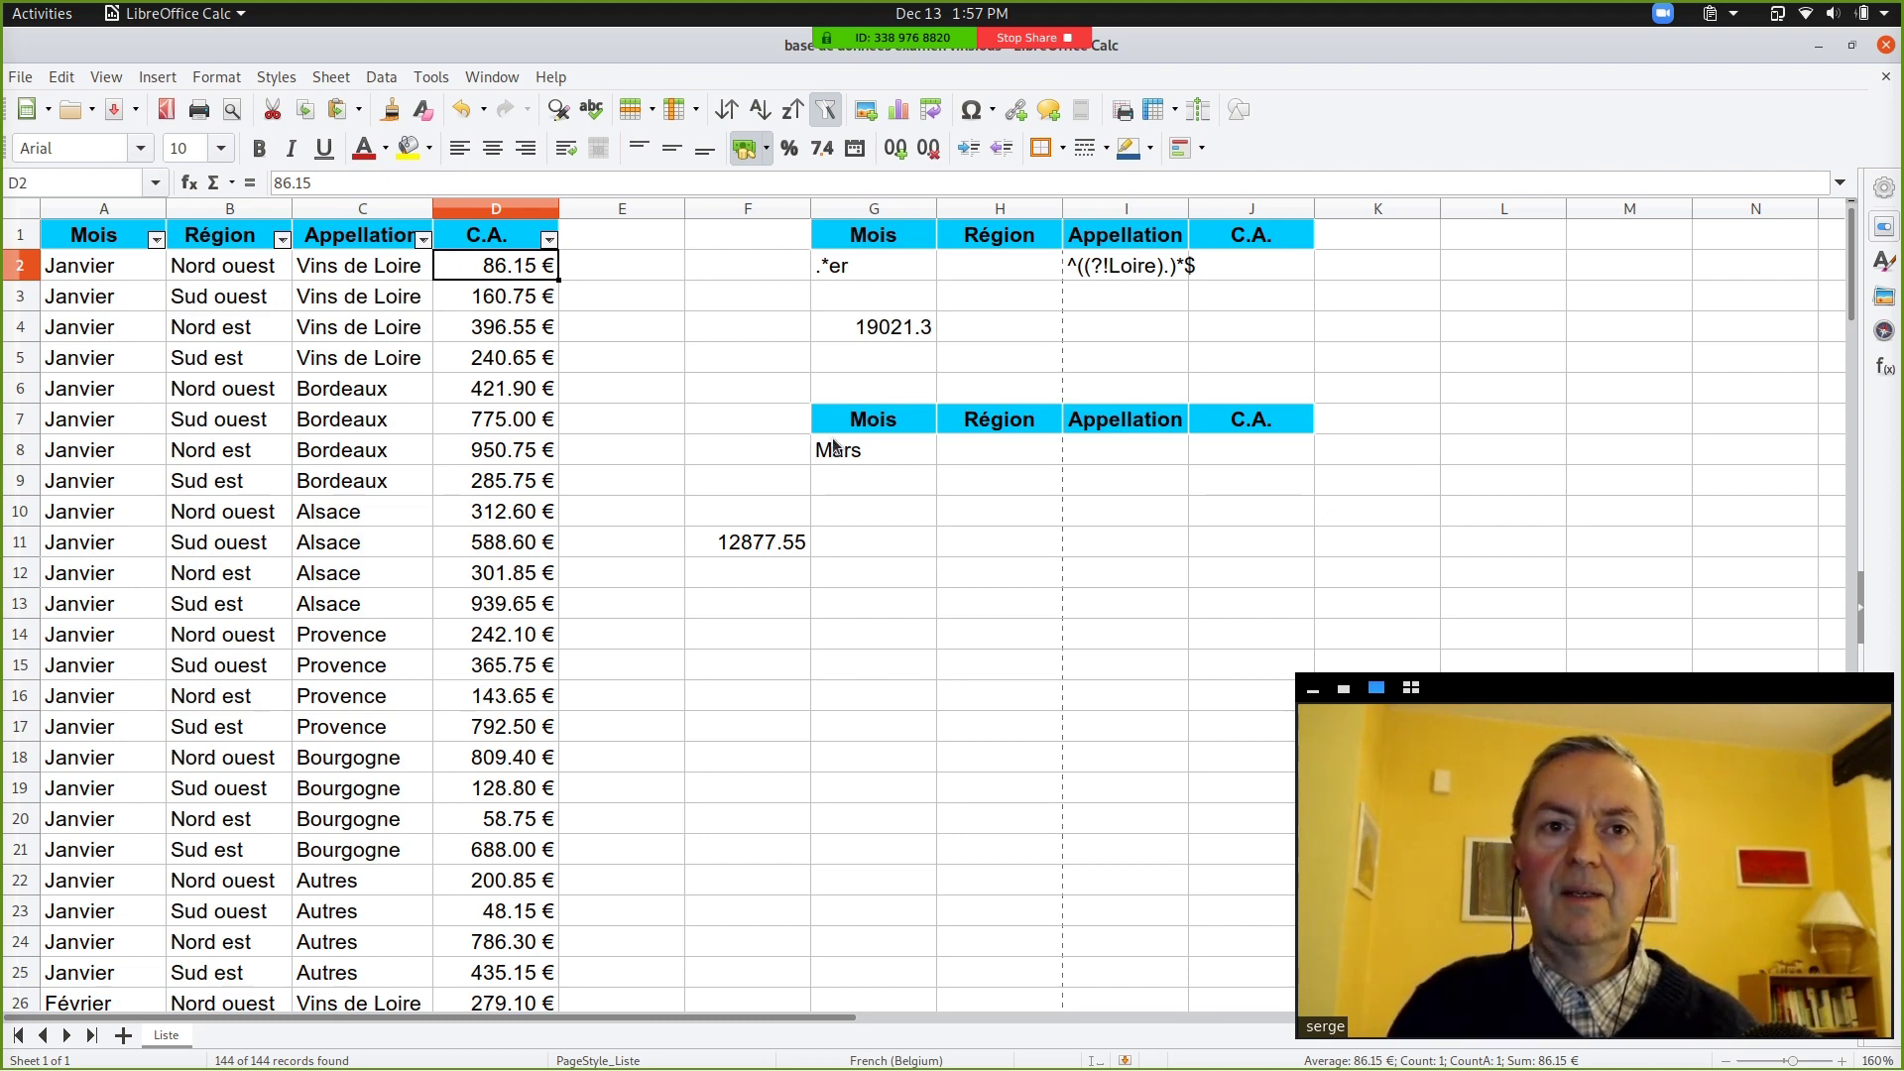
Step: Compare the C.A. headers in D1 and J7, then open F11's =DSUM(A1:D145,4,G7:J8) for editing
key("XF86AudioMicMute")
key("XF86AudioMicMute")
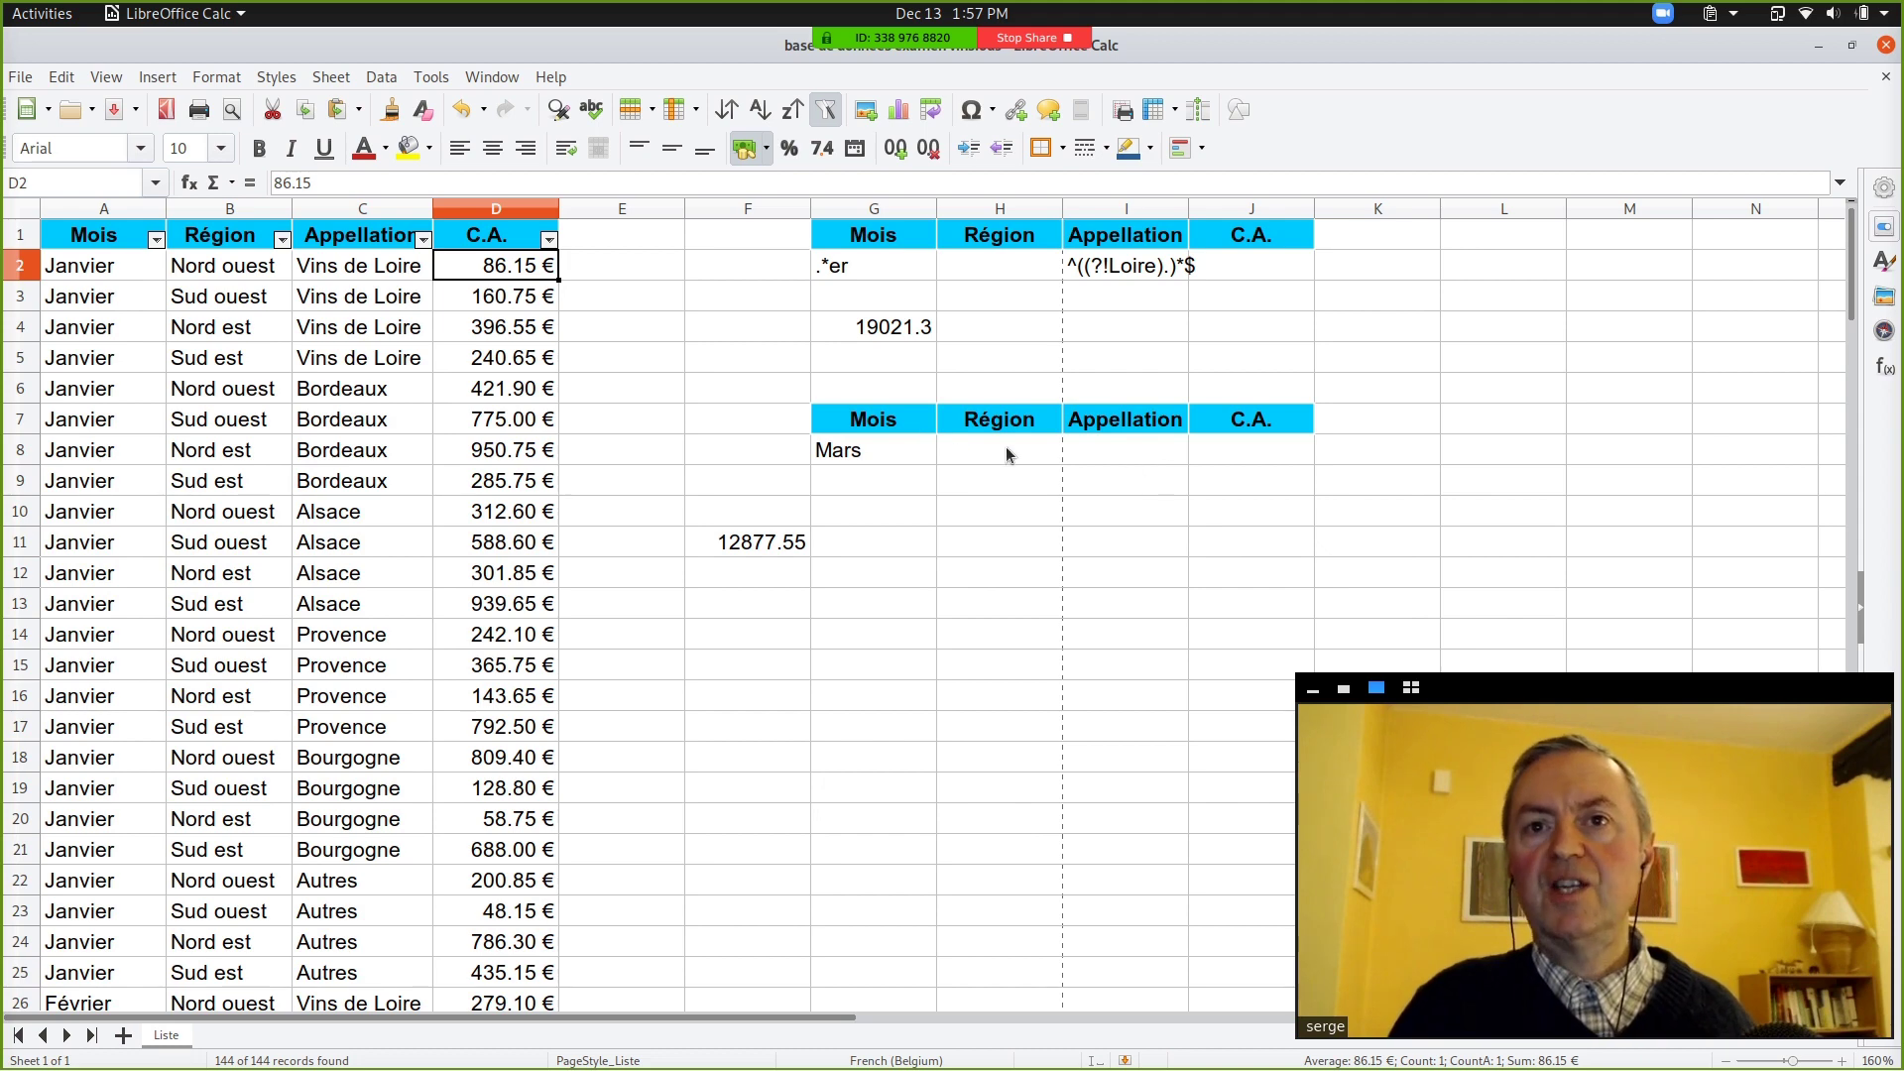
left_click(1274, 429)
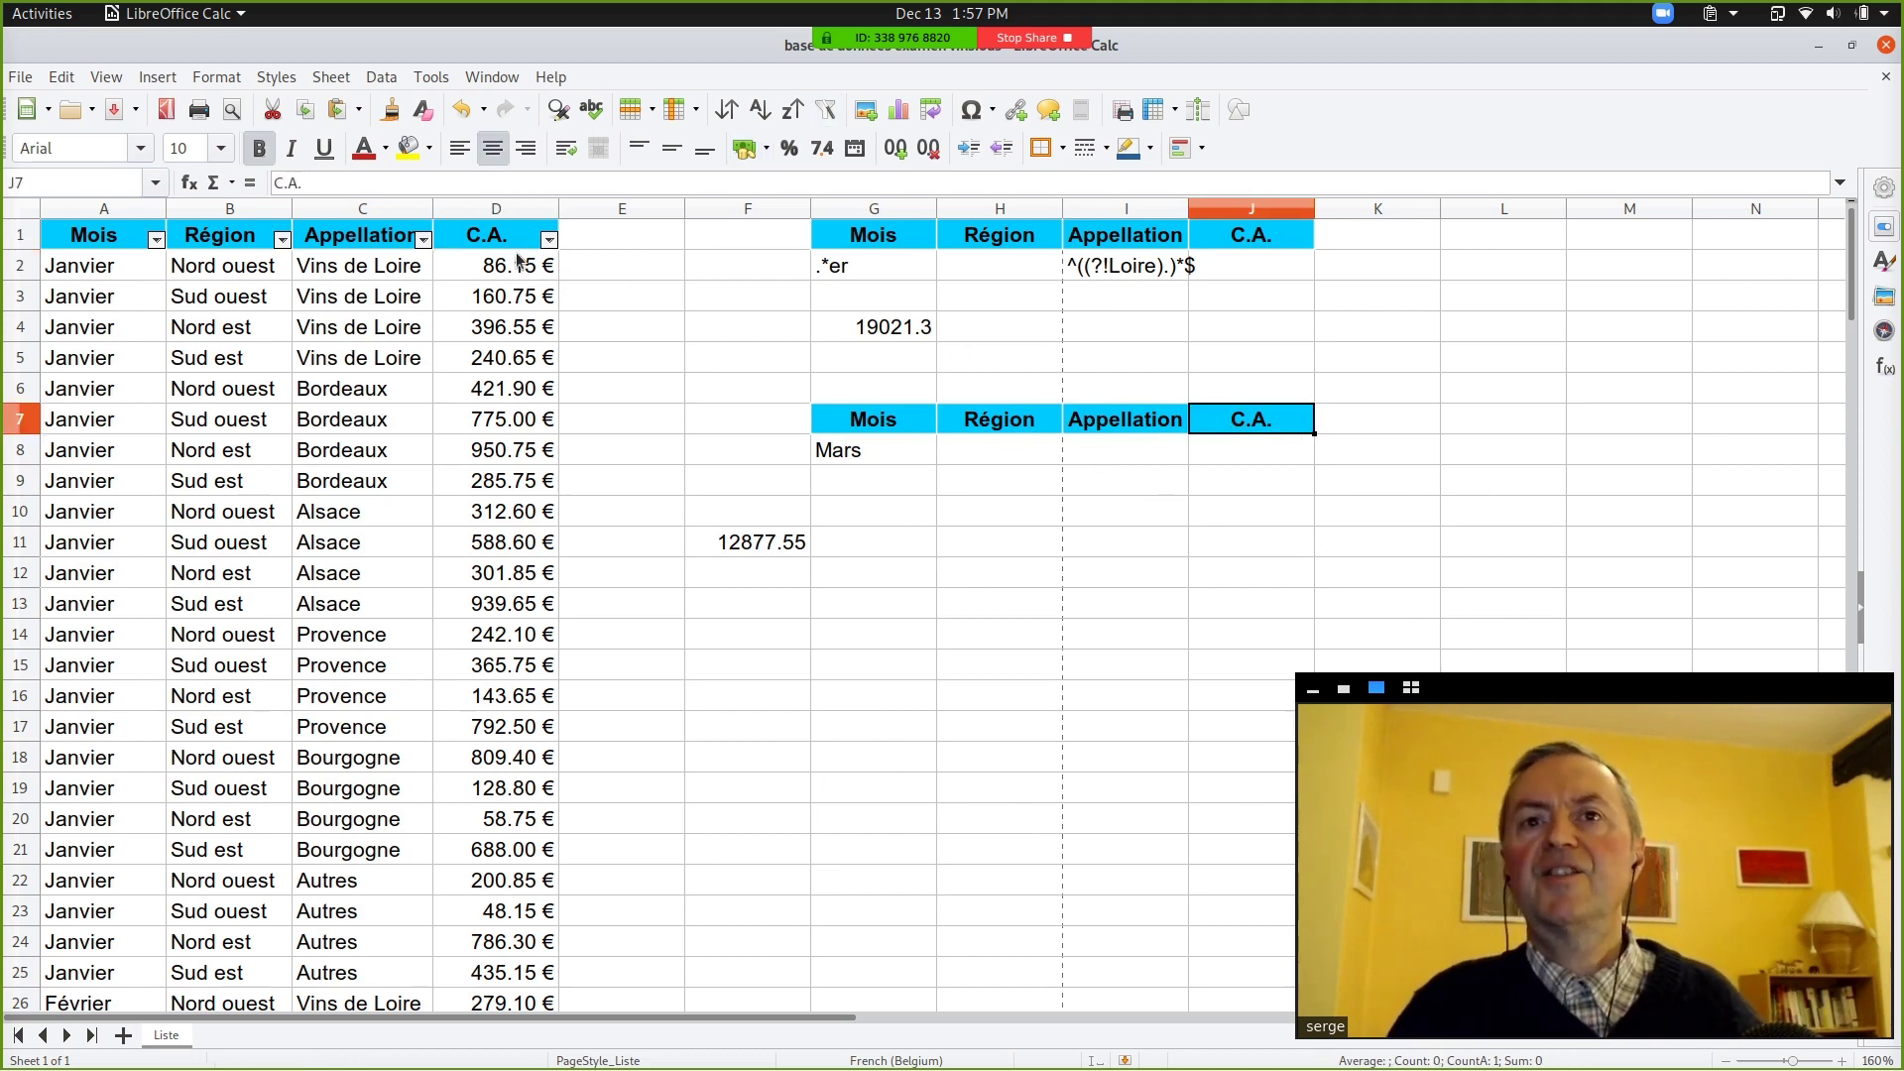
left_click(471, 243)
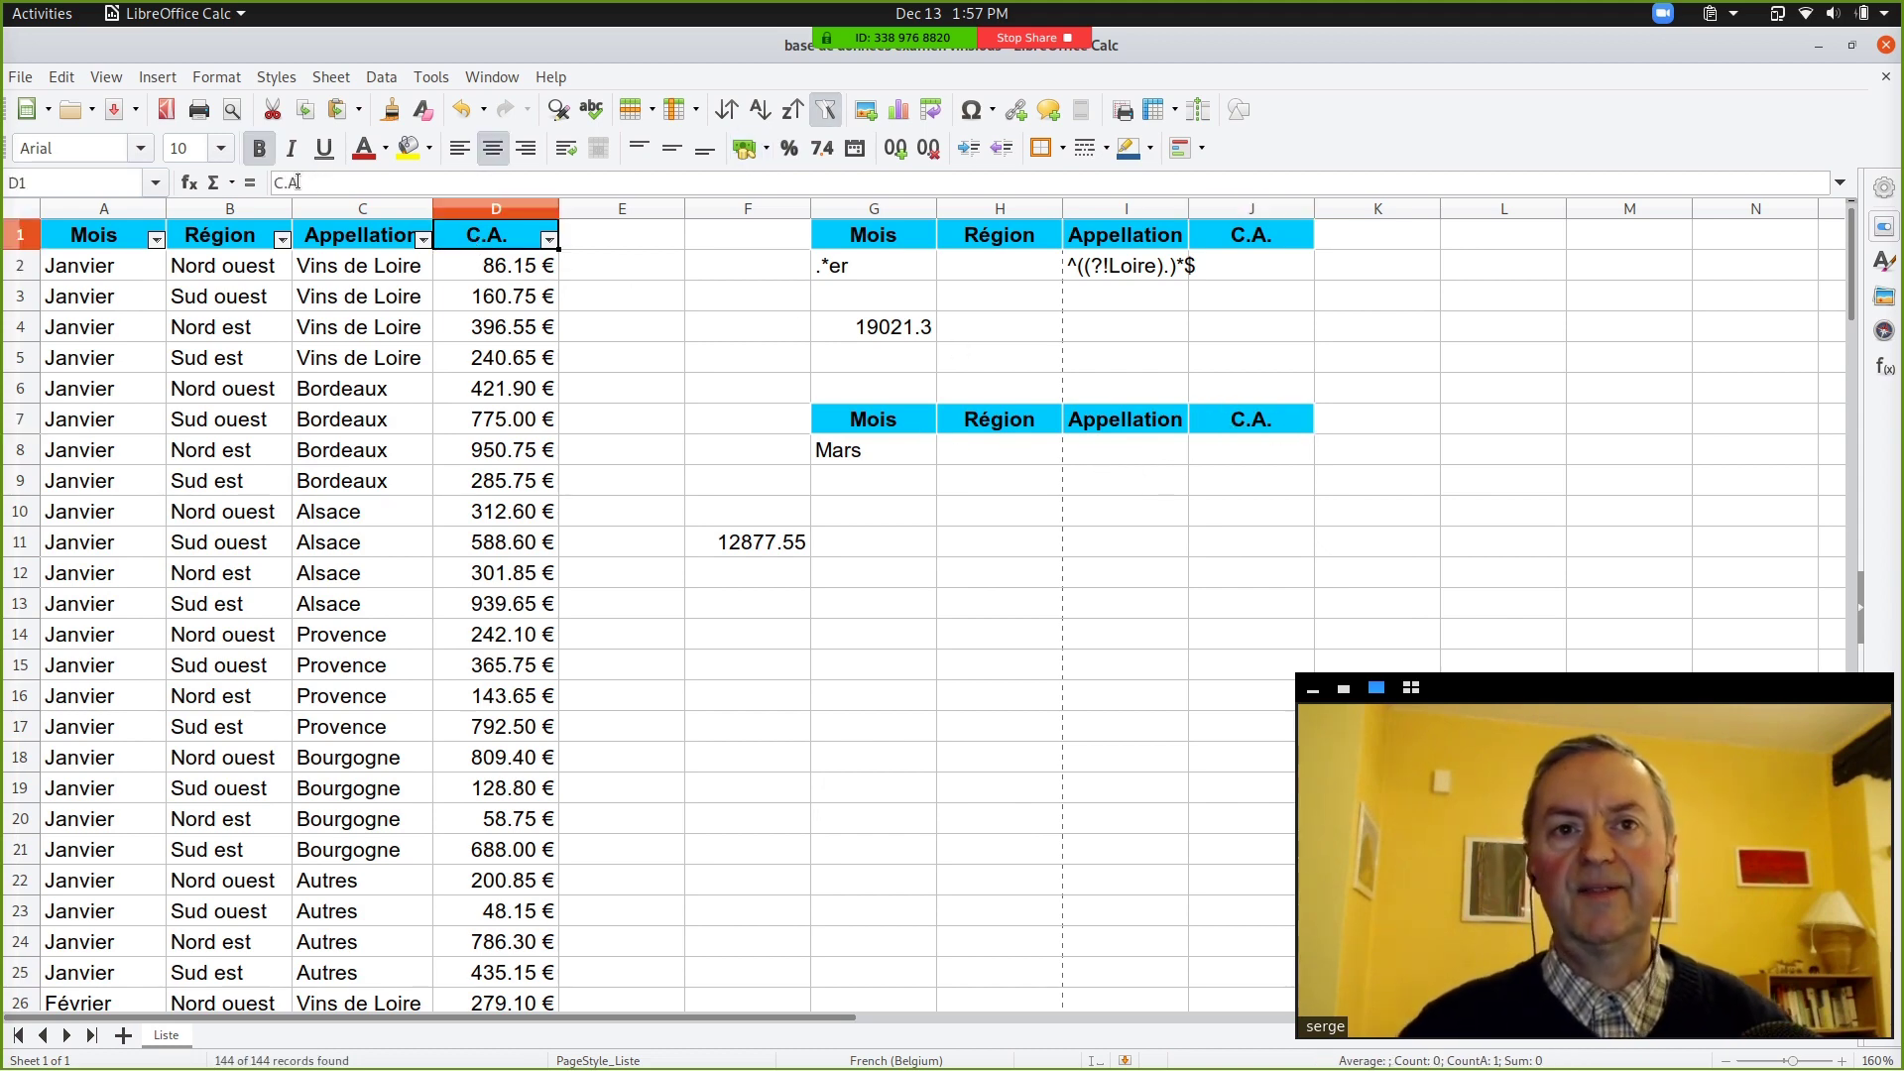
key("F2")
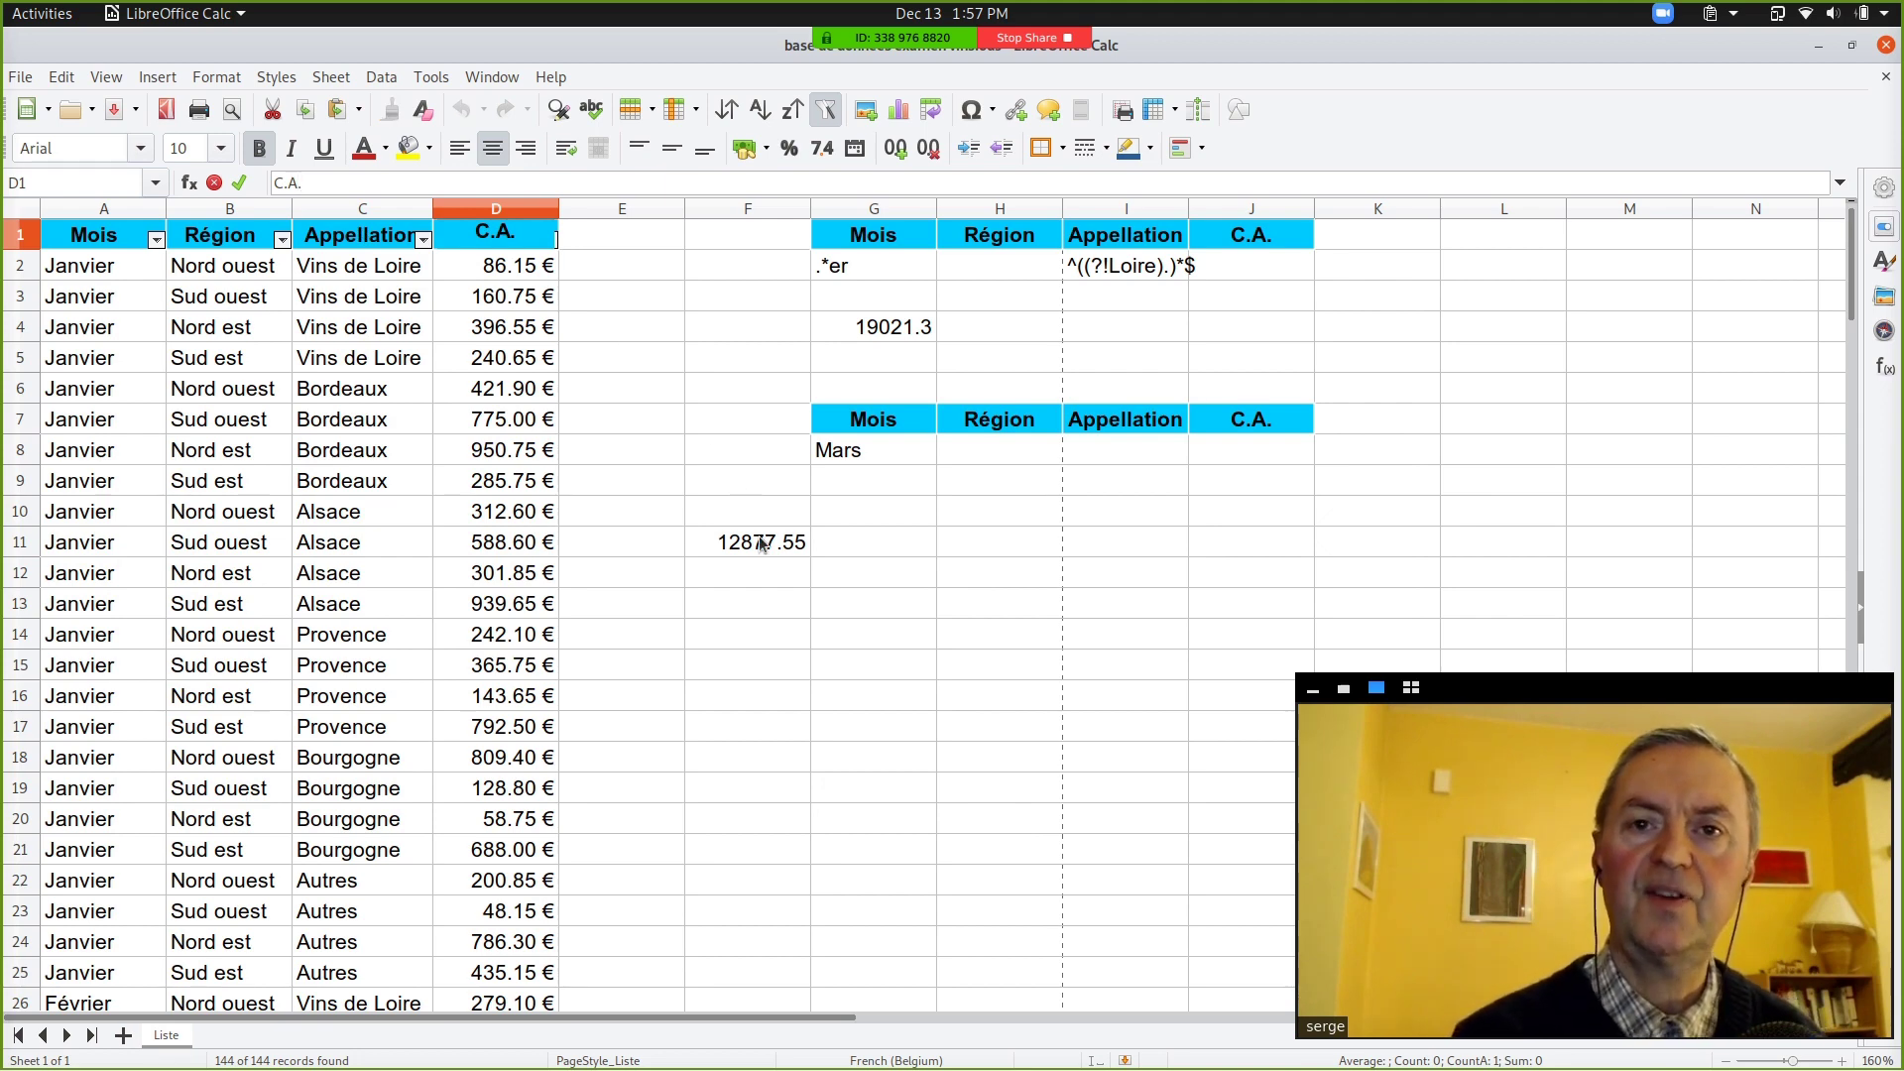
left_click(764, 541)
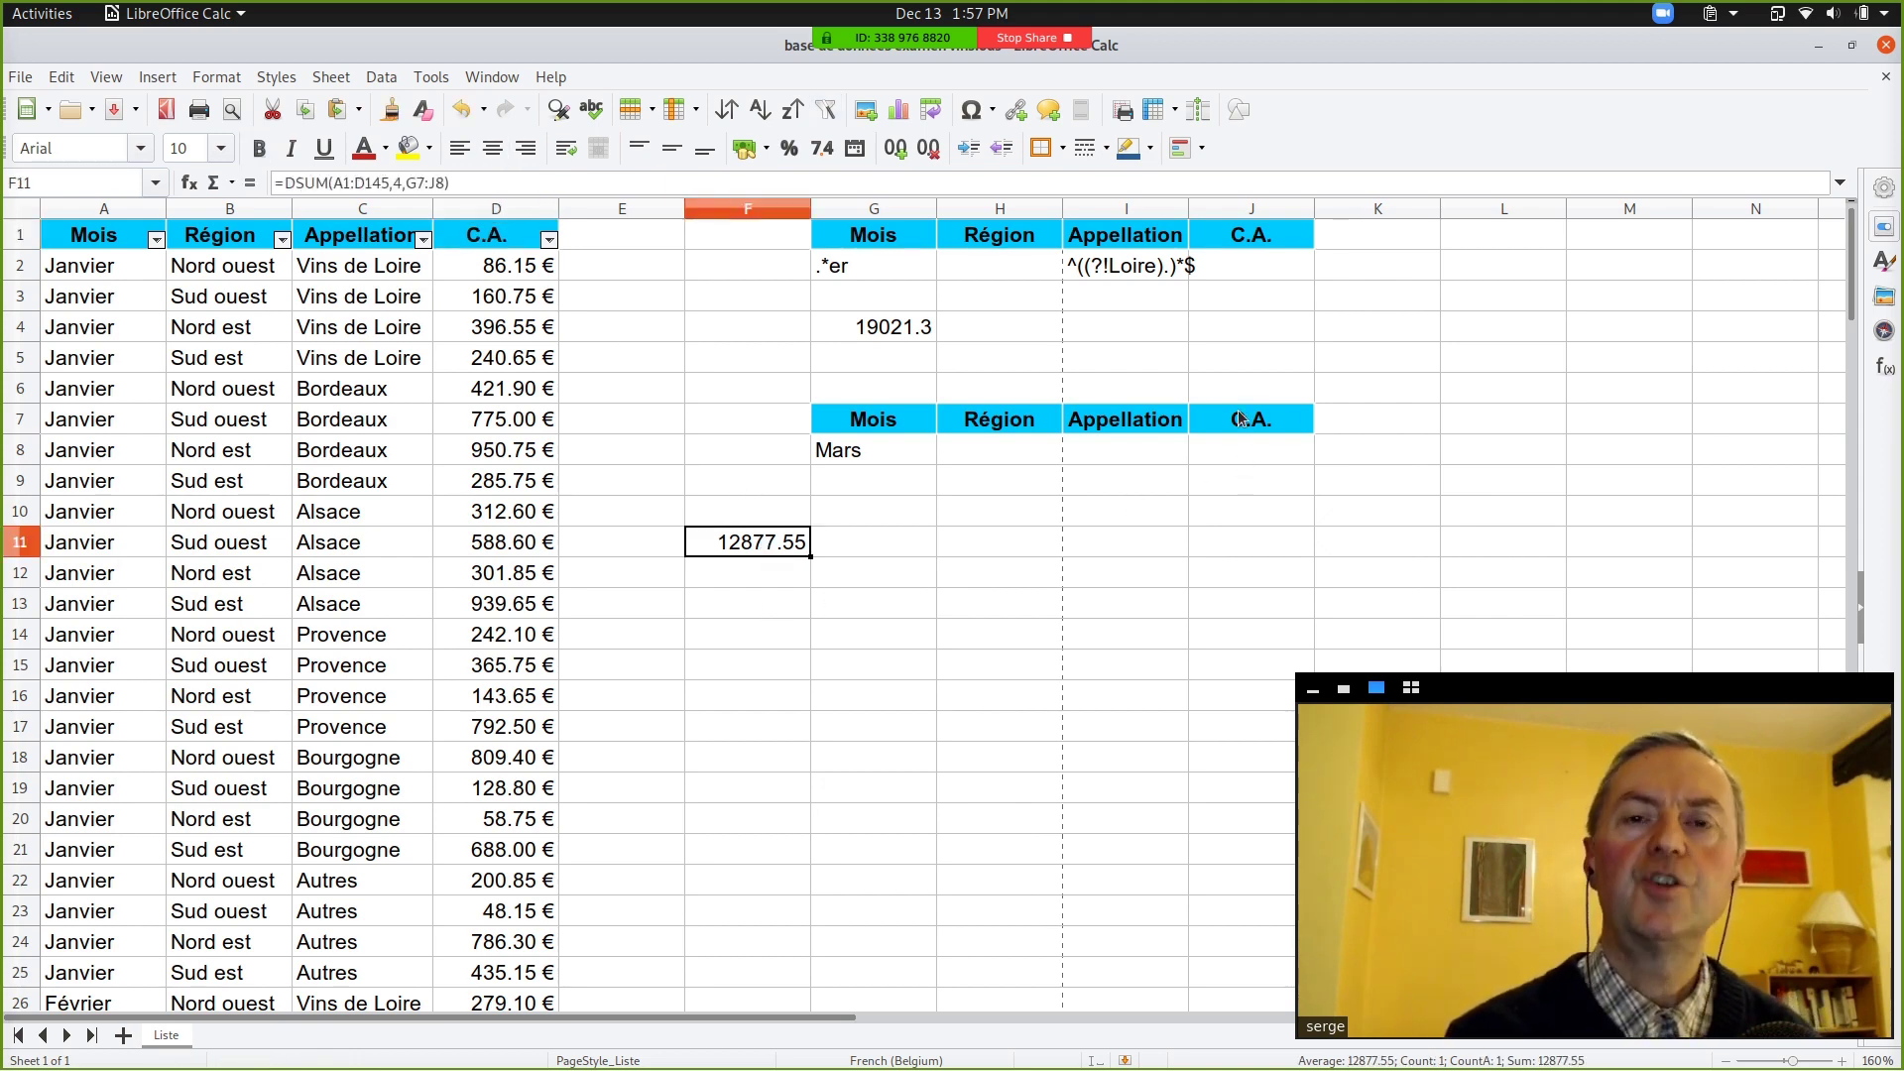
left_click(493, 240)
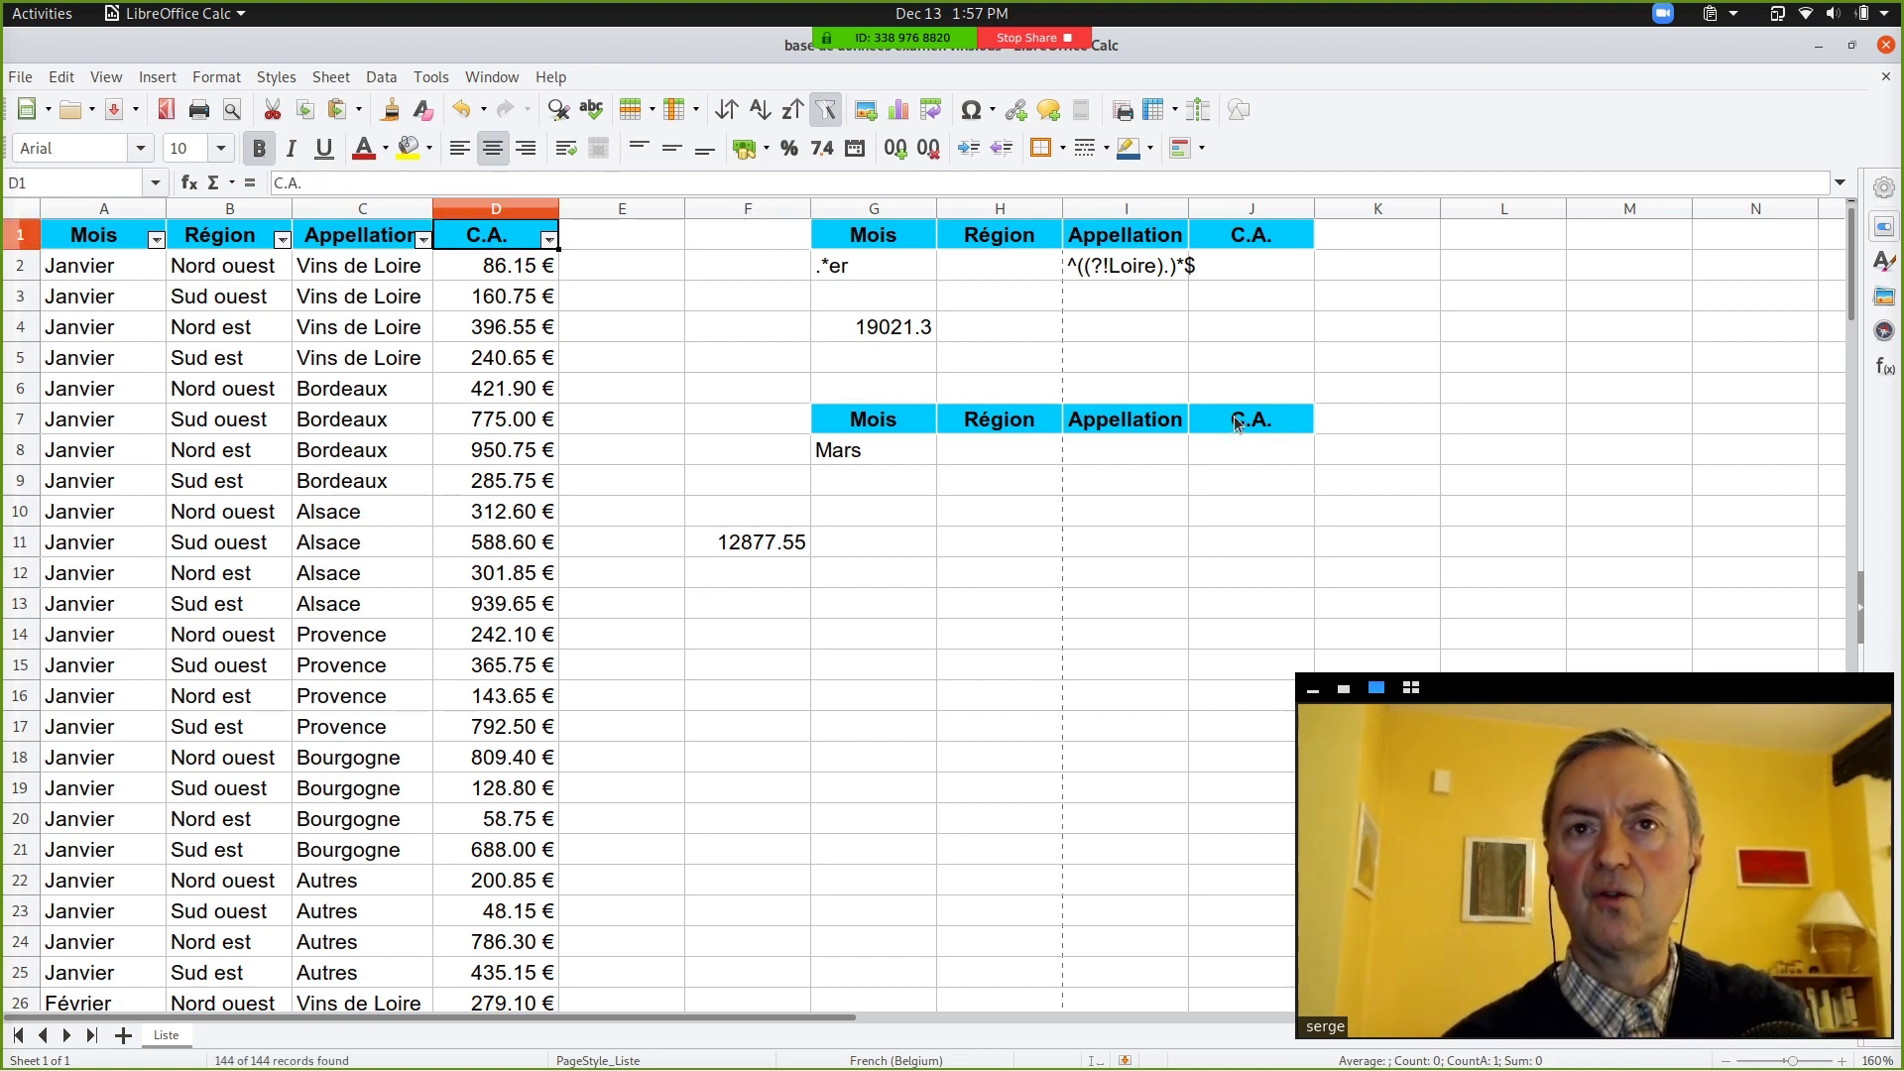
left_click(1234, 417)
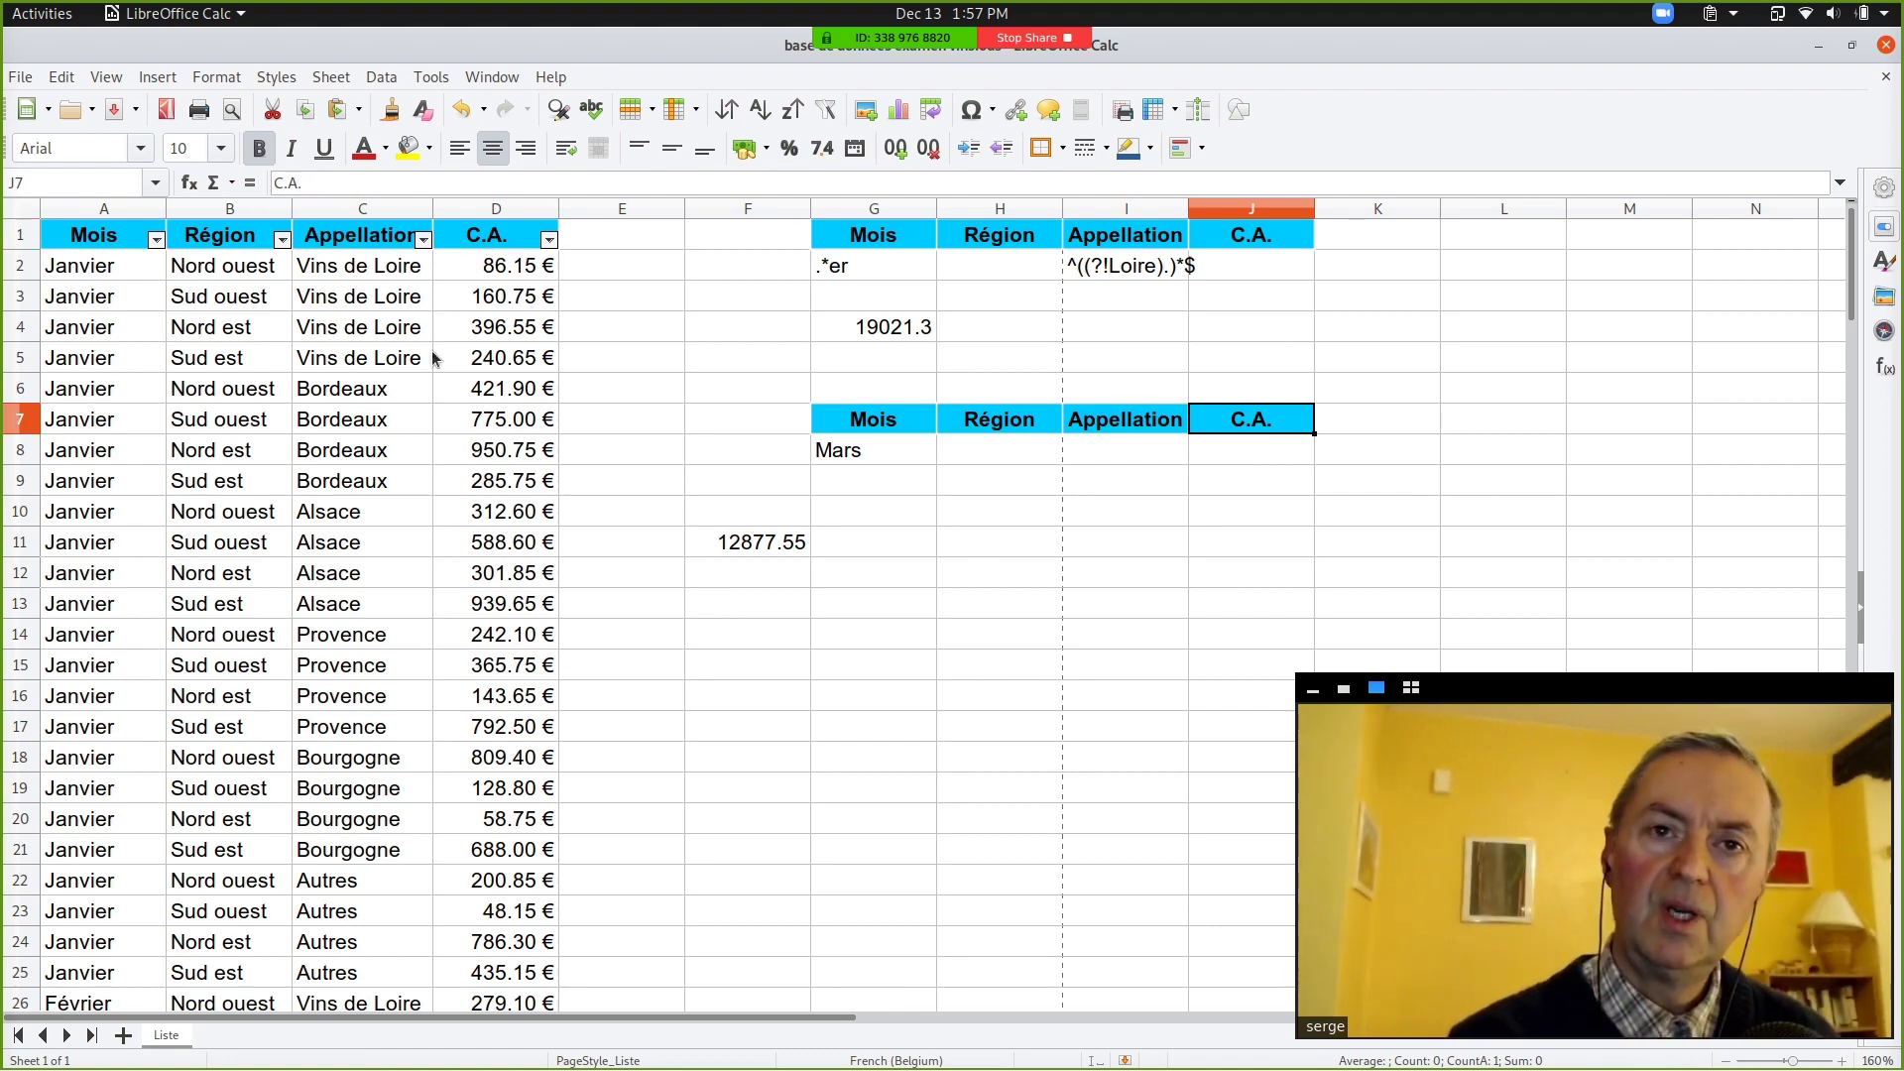
left_click(762, 548)
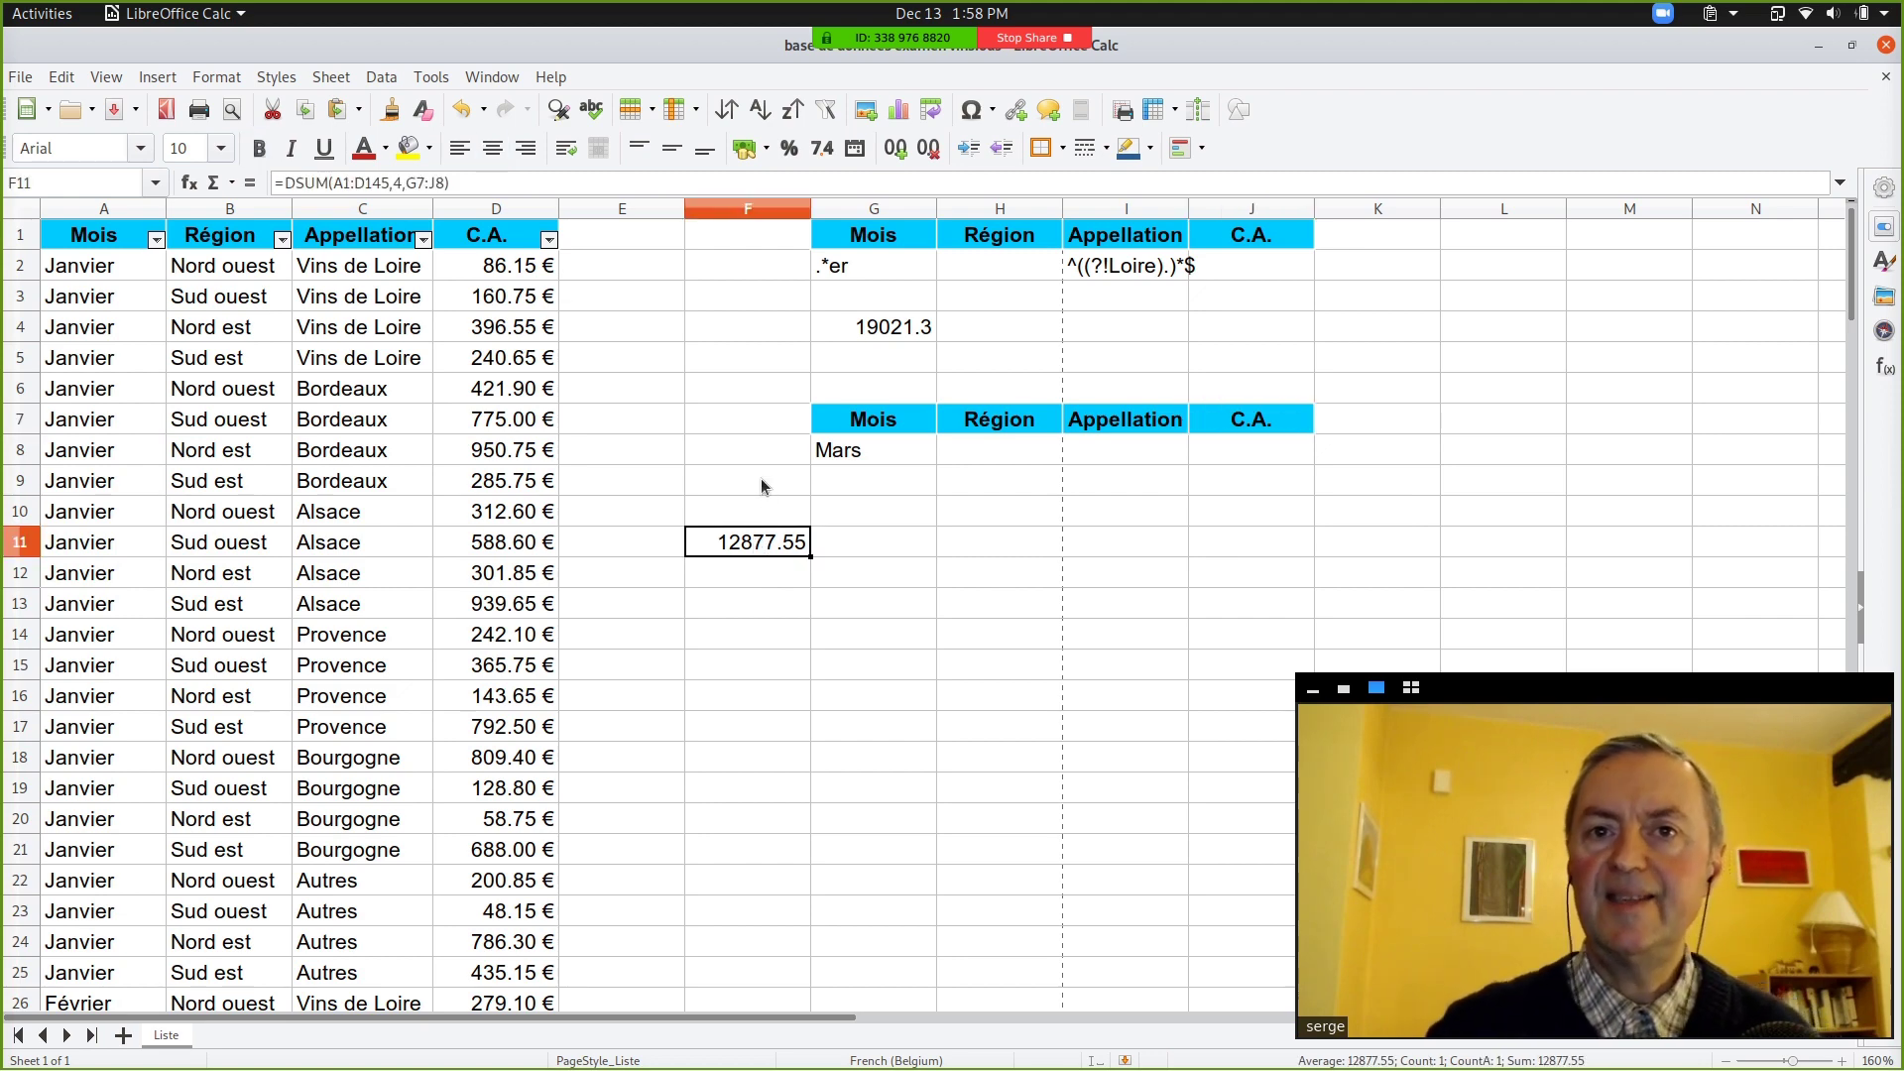
left_click(723, 191)
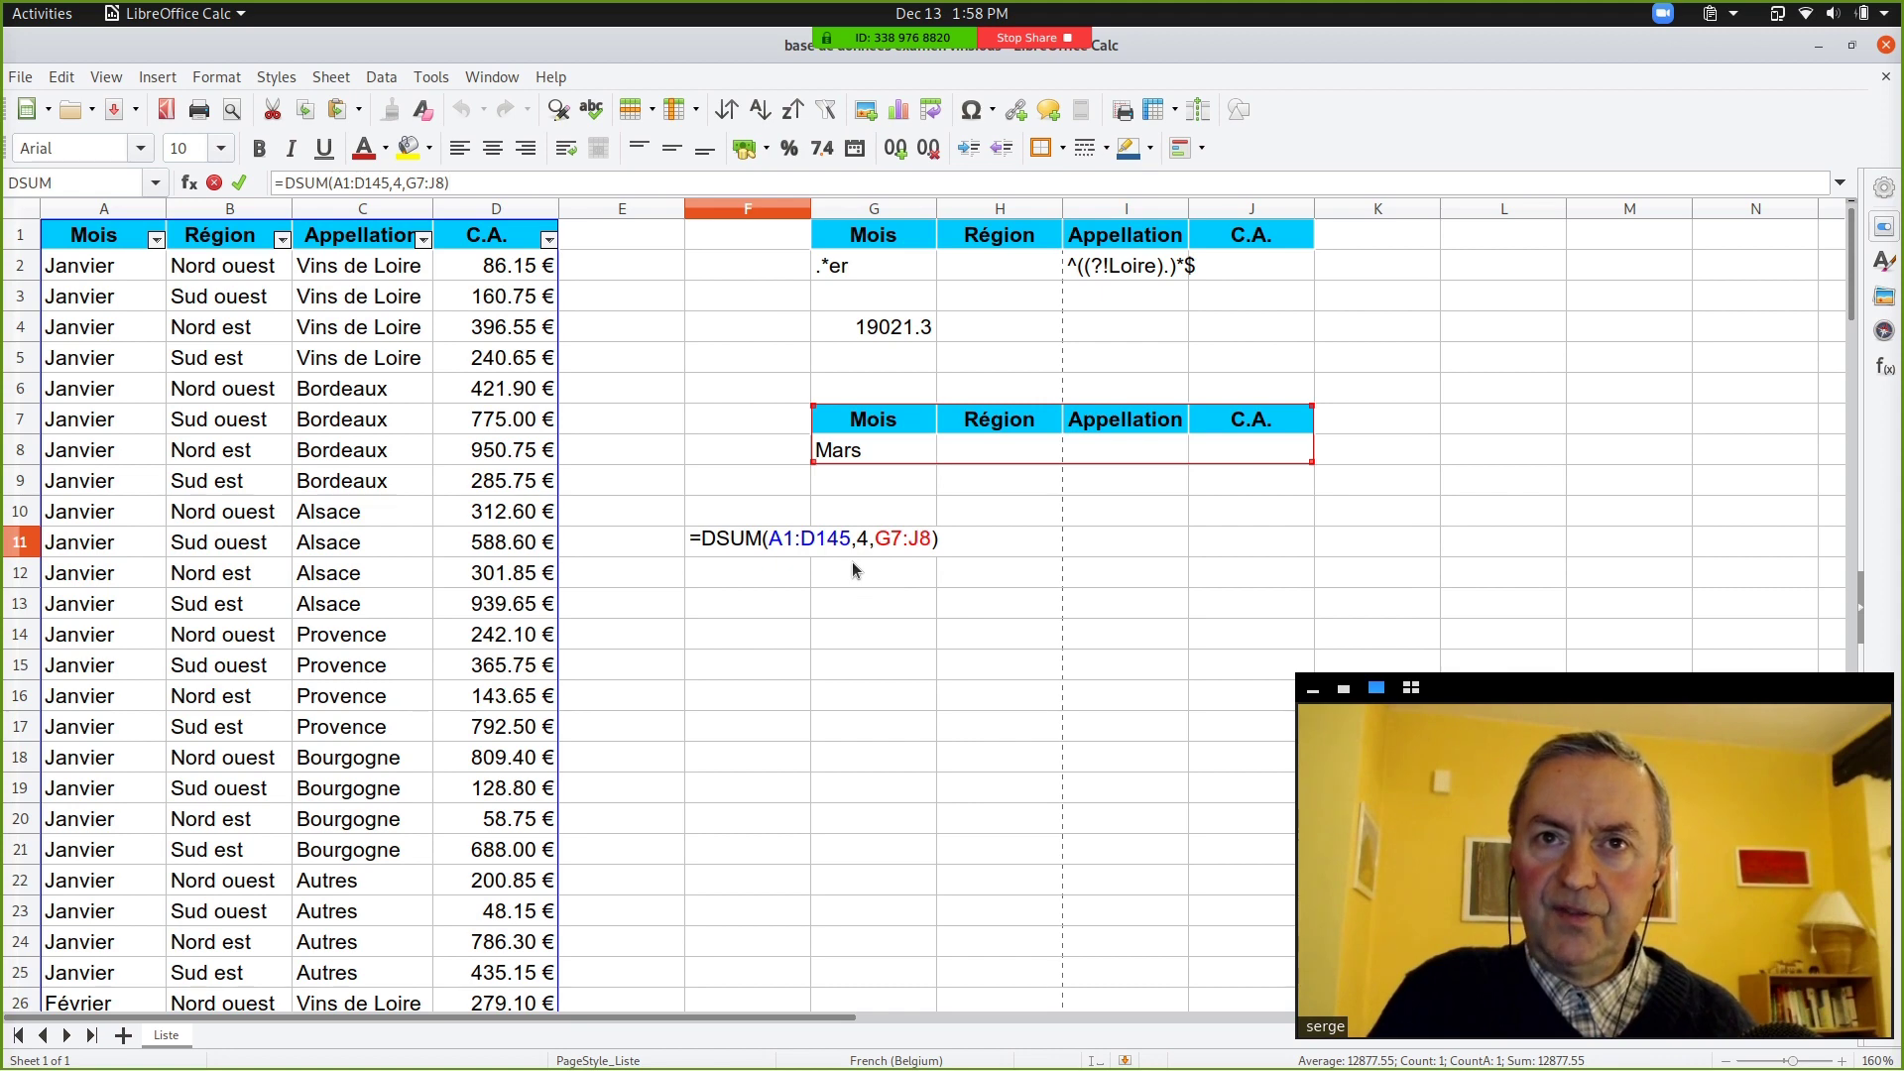
key("XF86AudioMicMute")
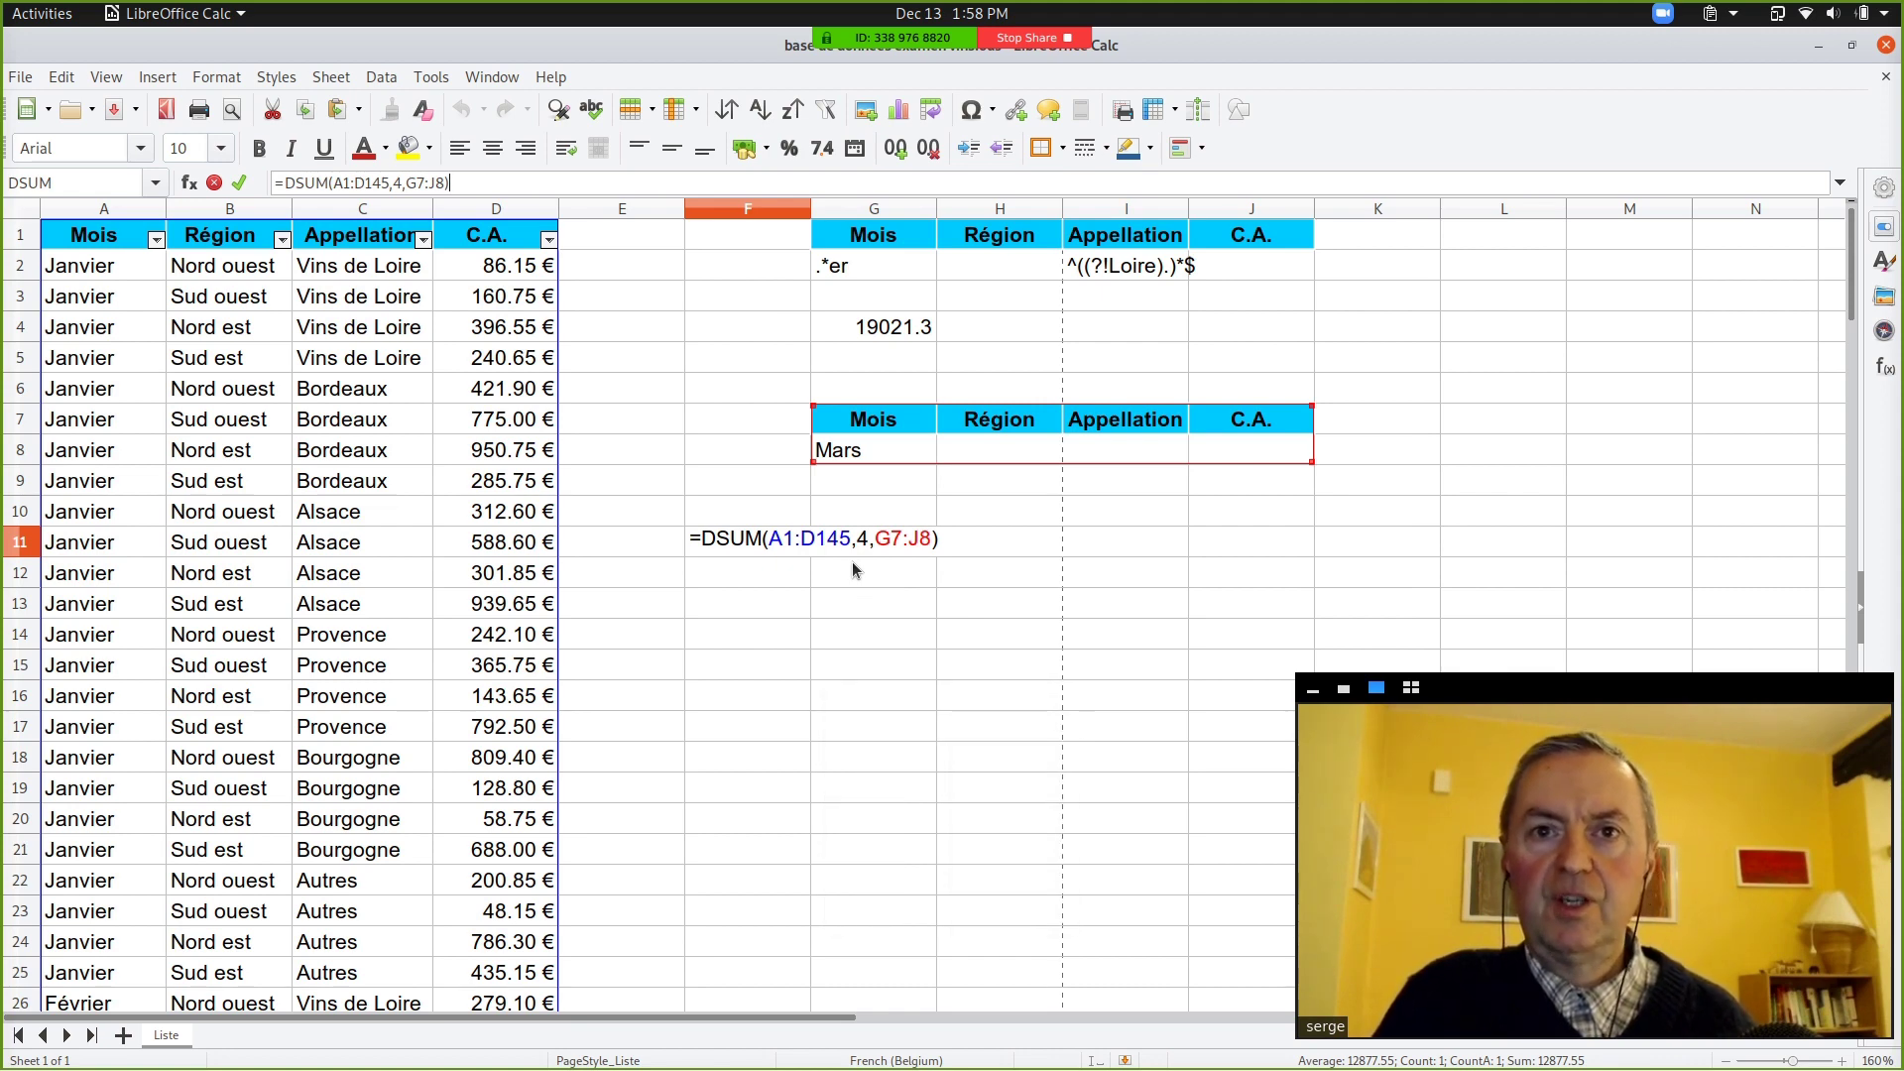
Step: Cancel the F11 edit and select G4
left_click(830, 595)
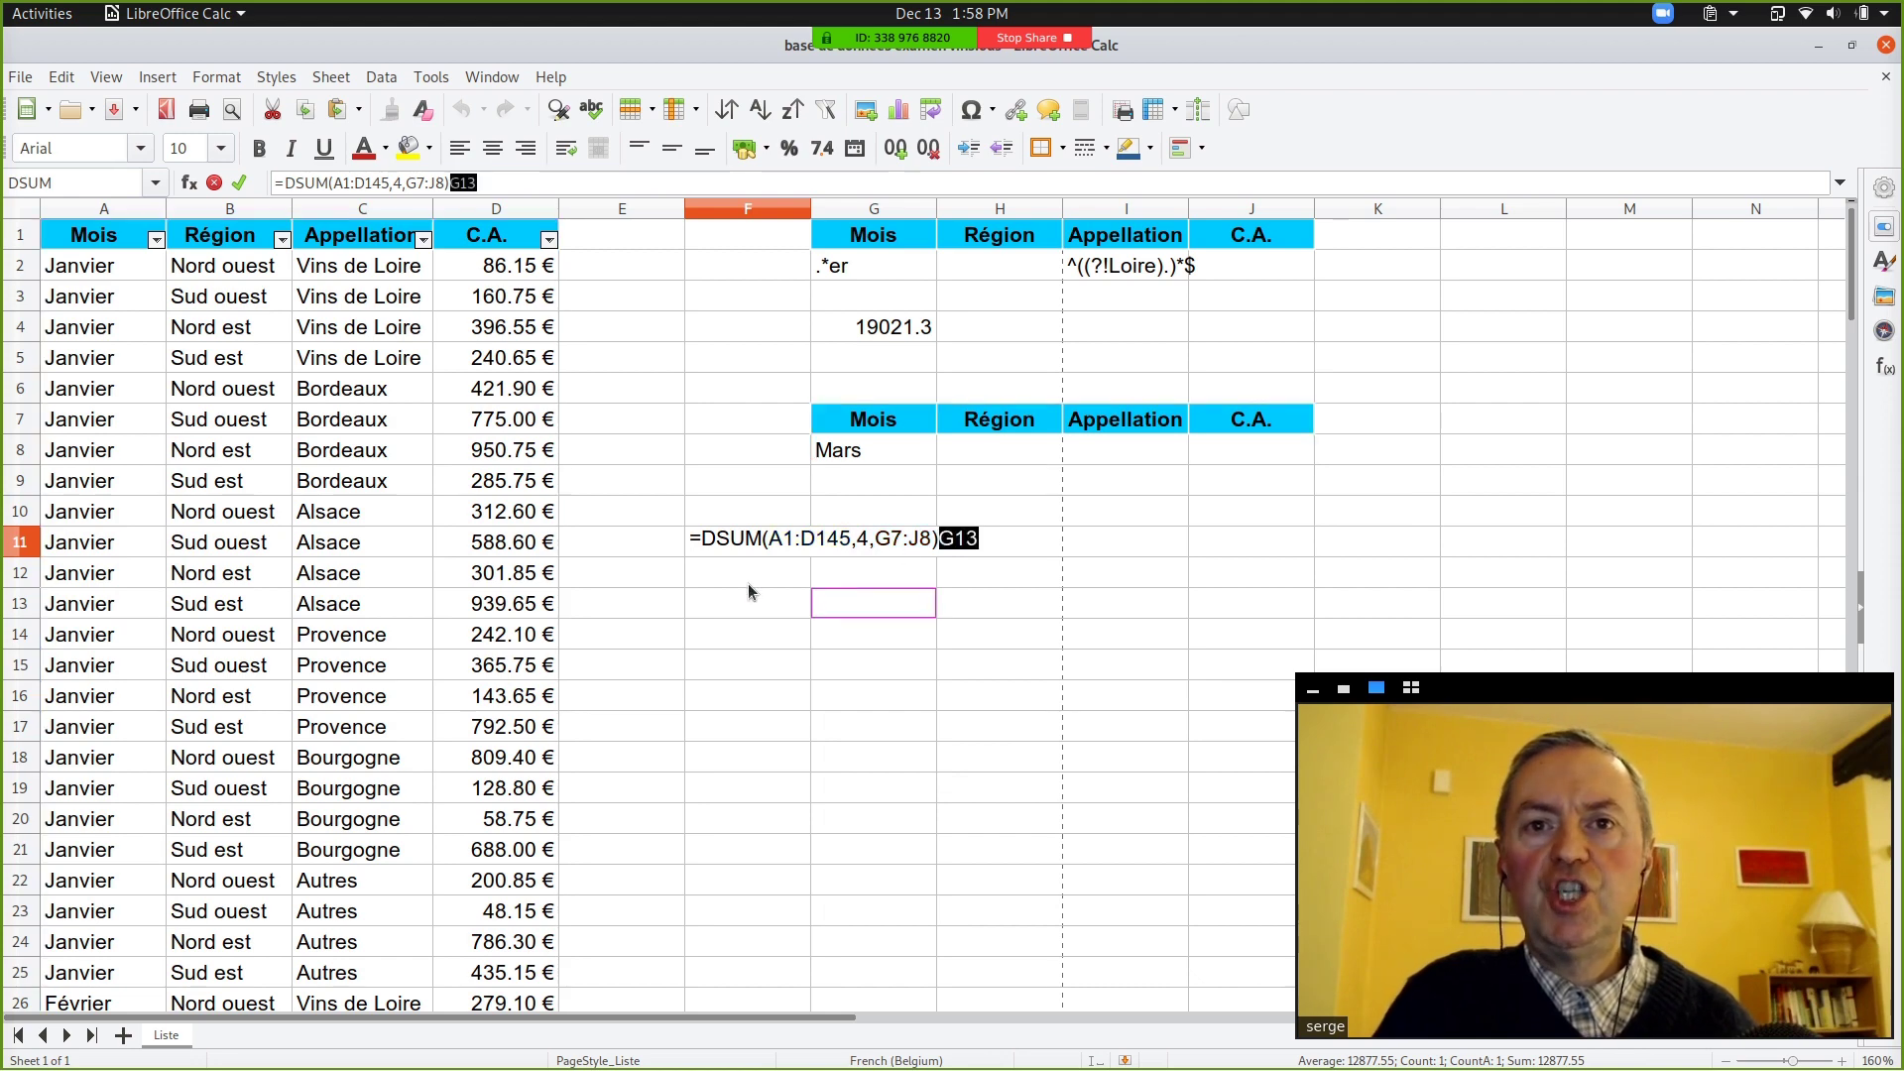
key("Escape")
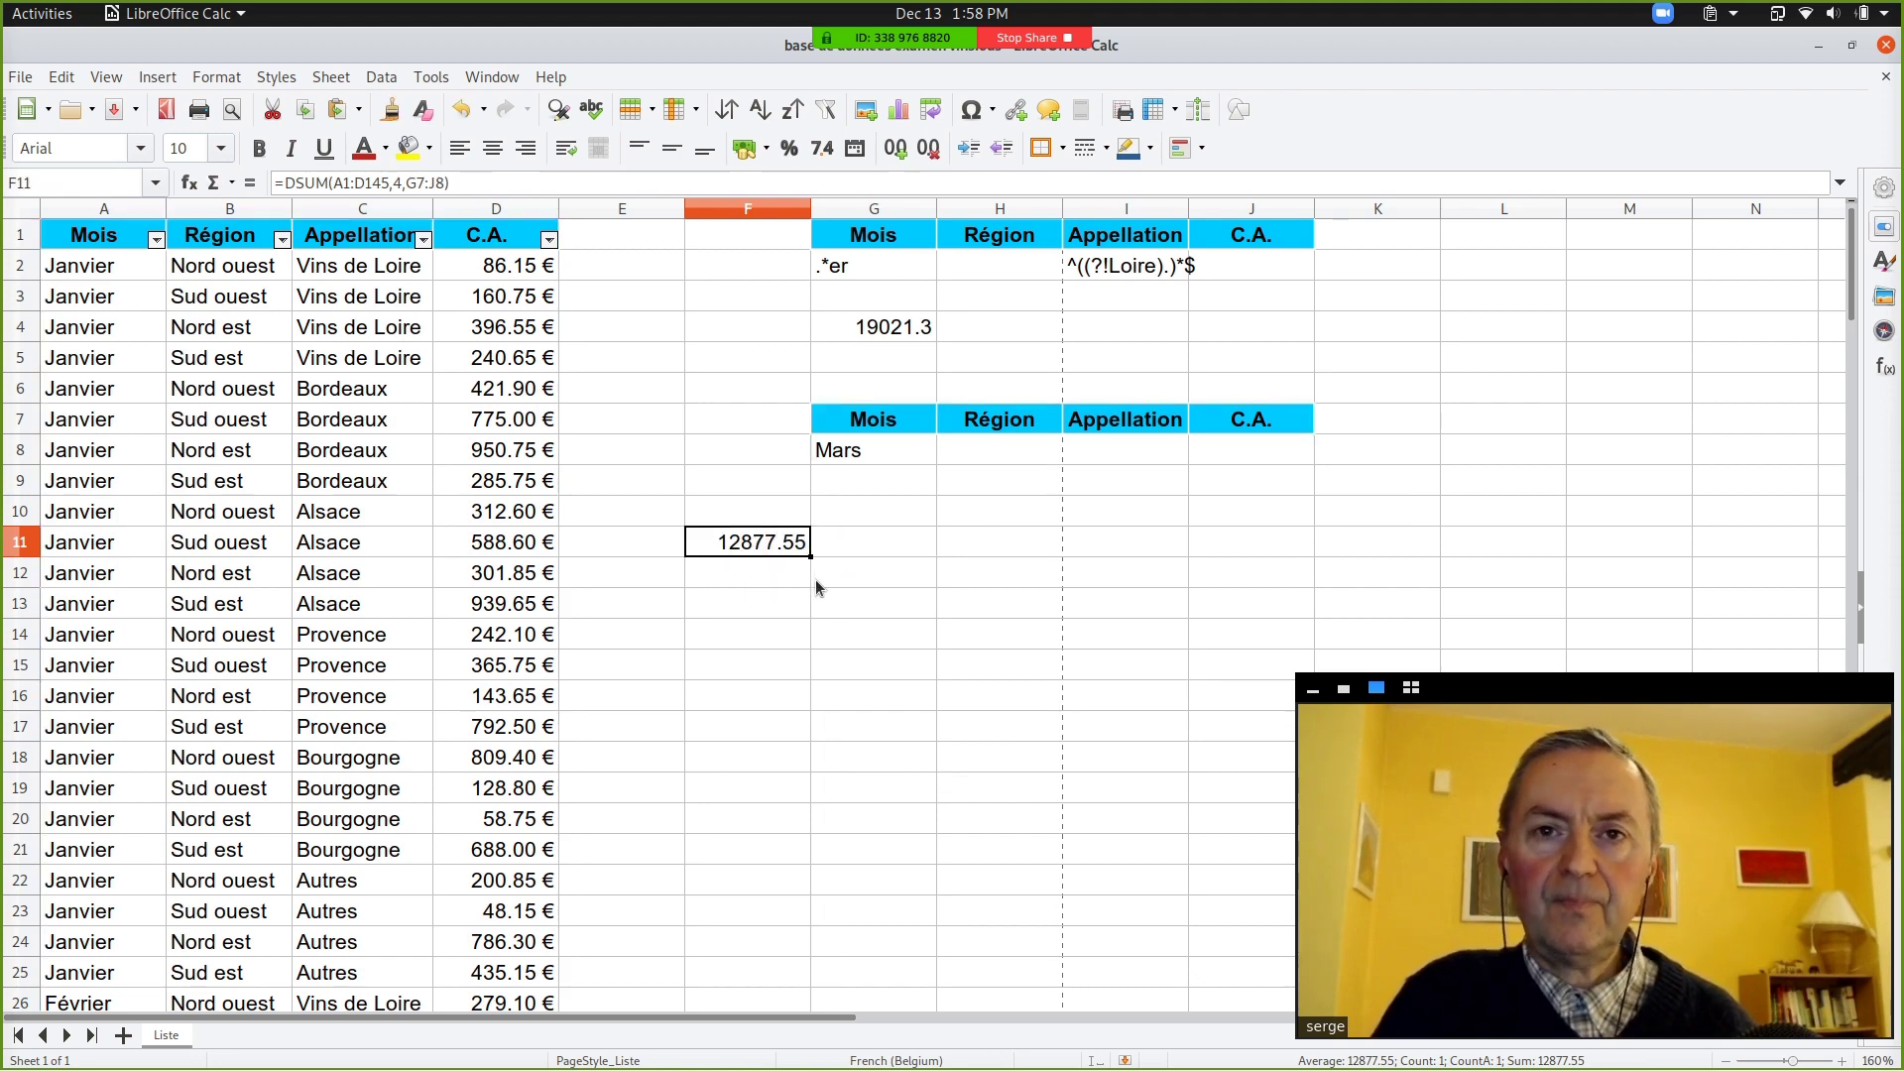
left_click(853, 544)
left_click(860, 337)
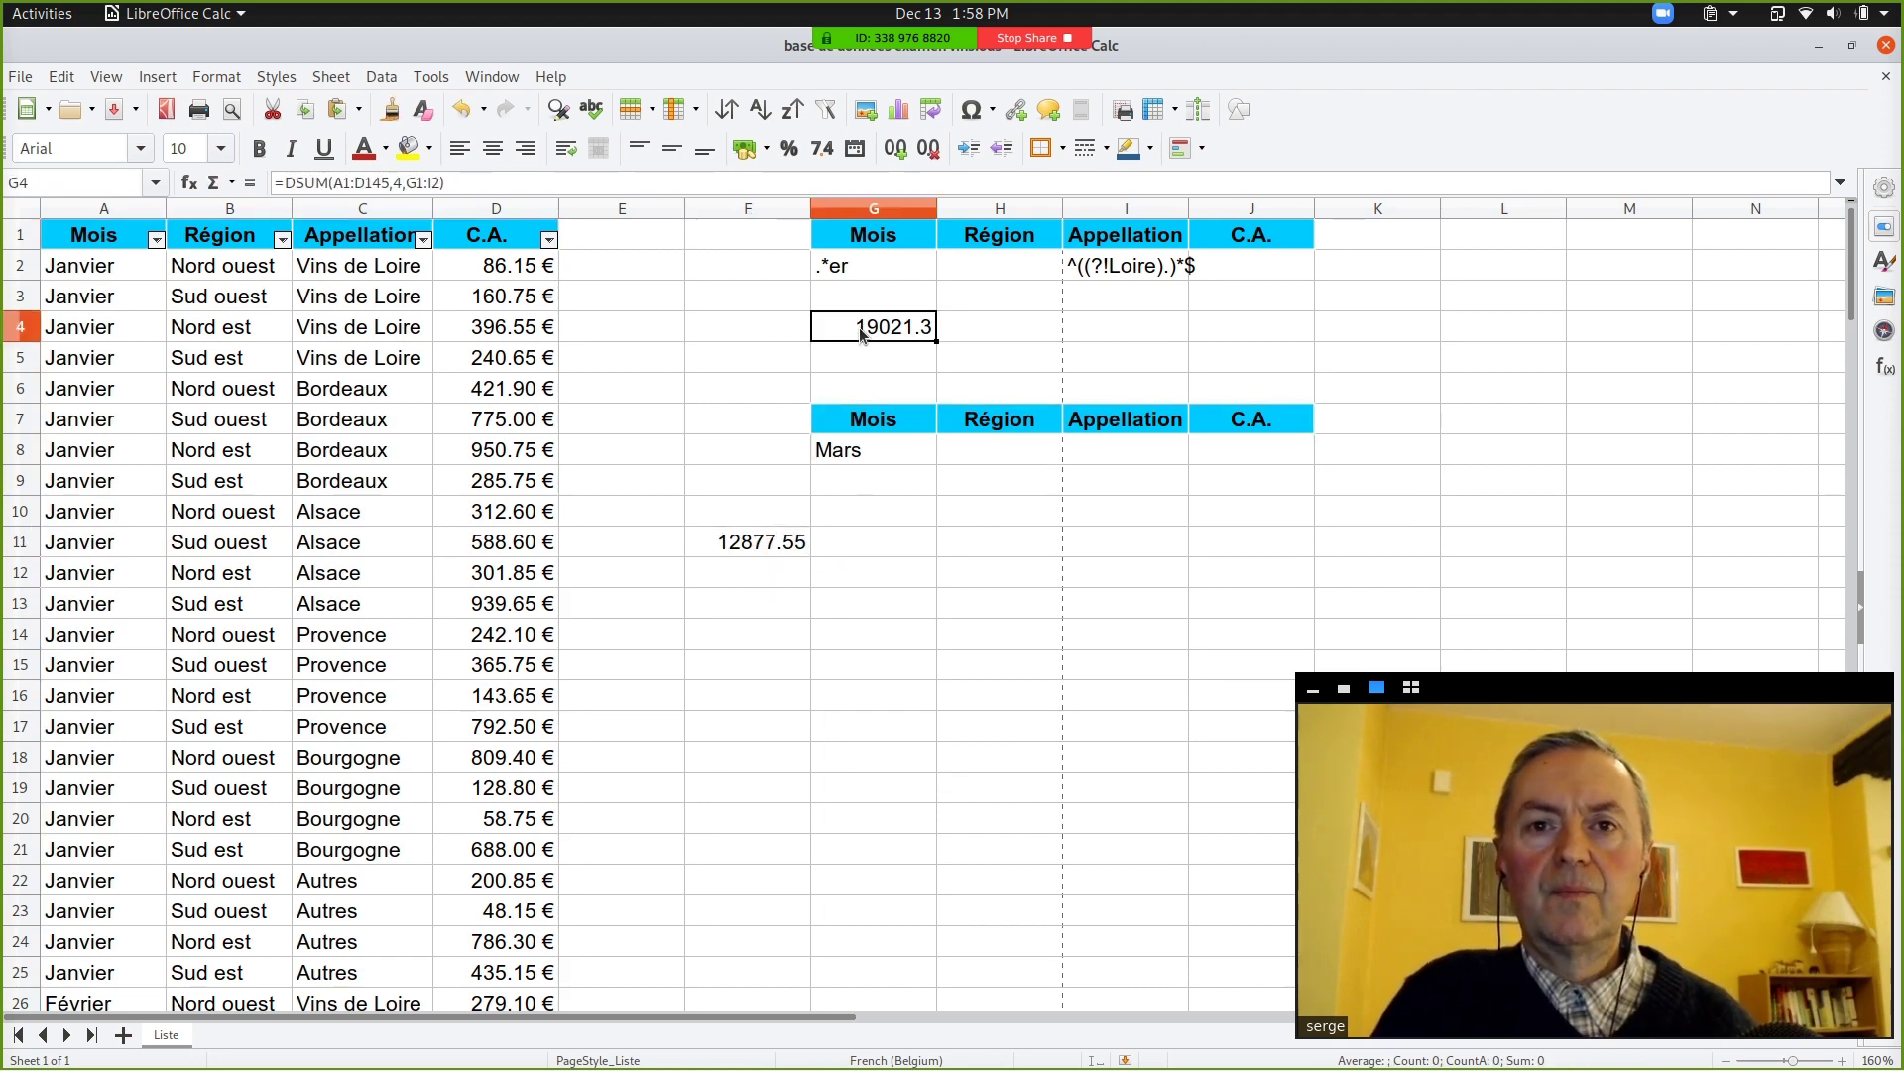
left_click(859, 347)
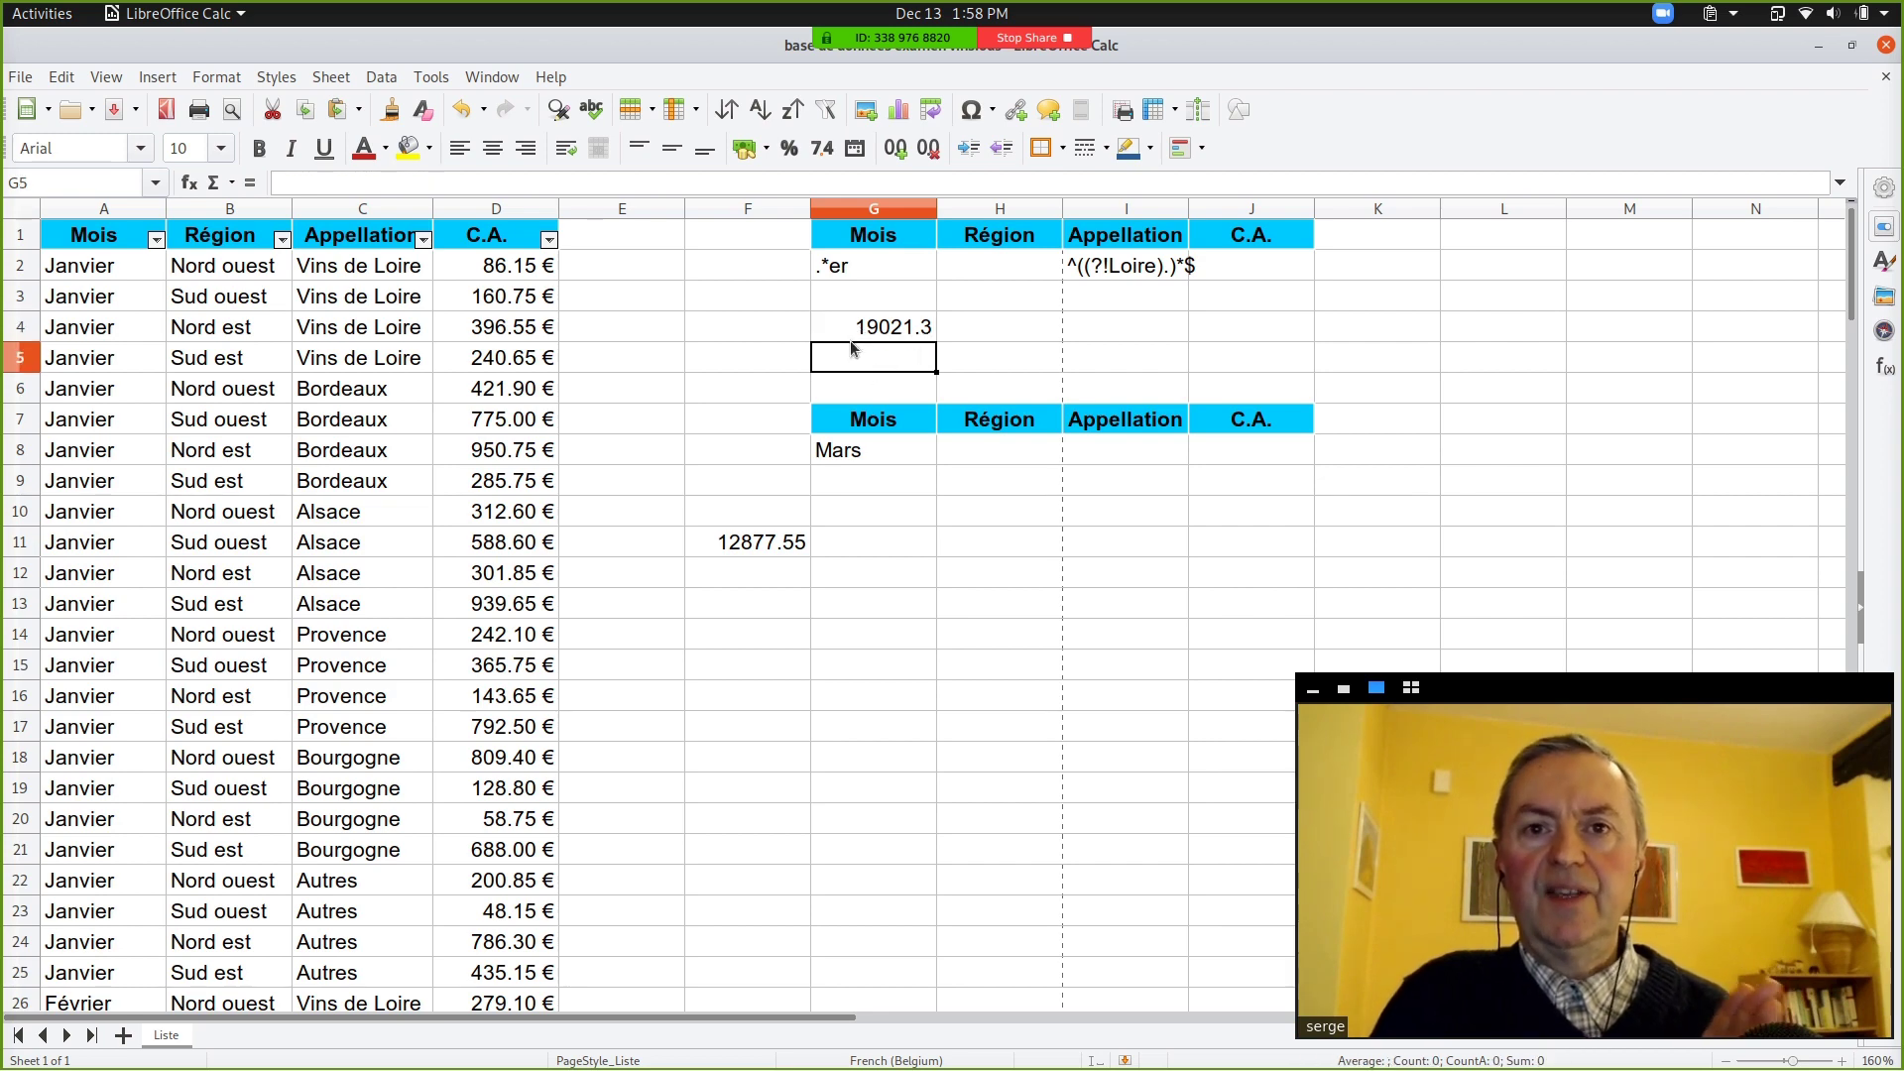
left_click(847, 329)
Step: Review G4's =DSUM(A1:D145,4,G1:I2) formula and leave it unchanged
left_click(808, 184)
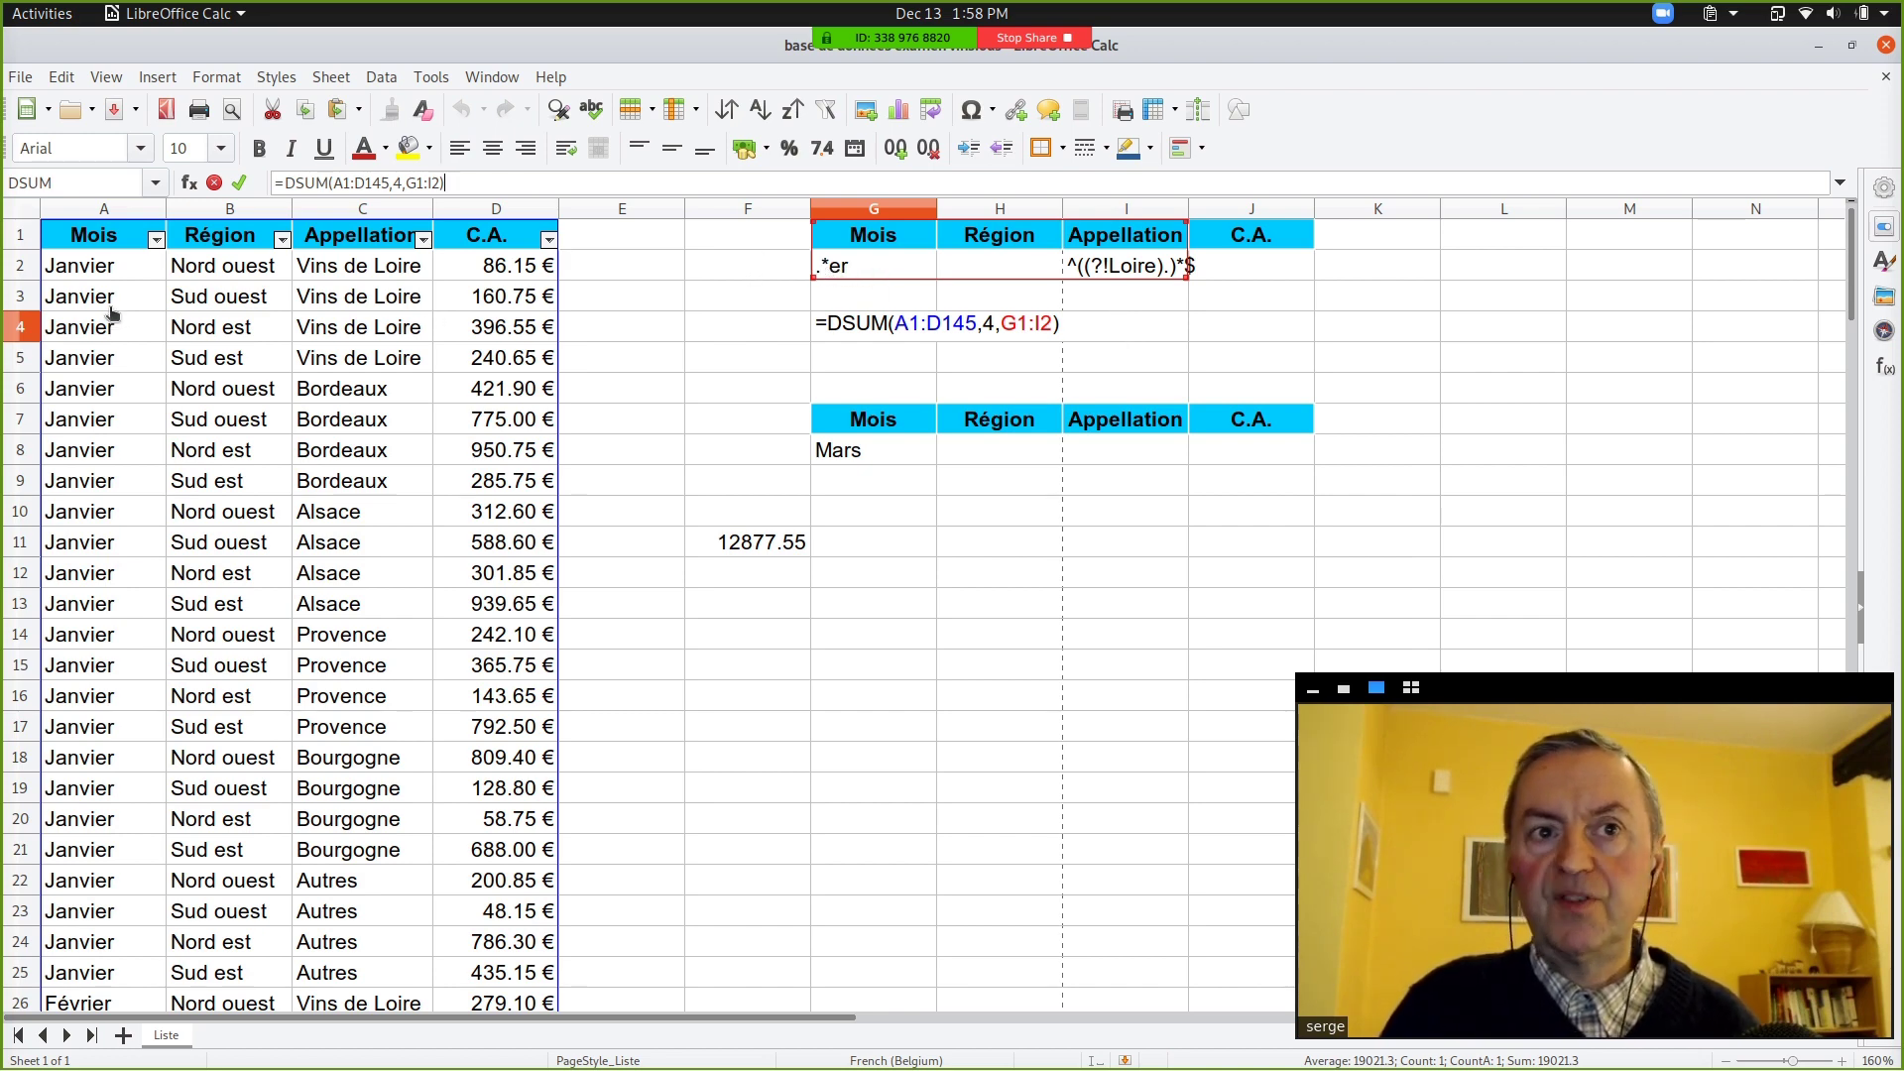
scroll(112, 314, "down", 2)
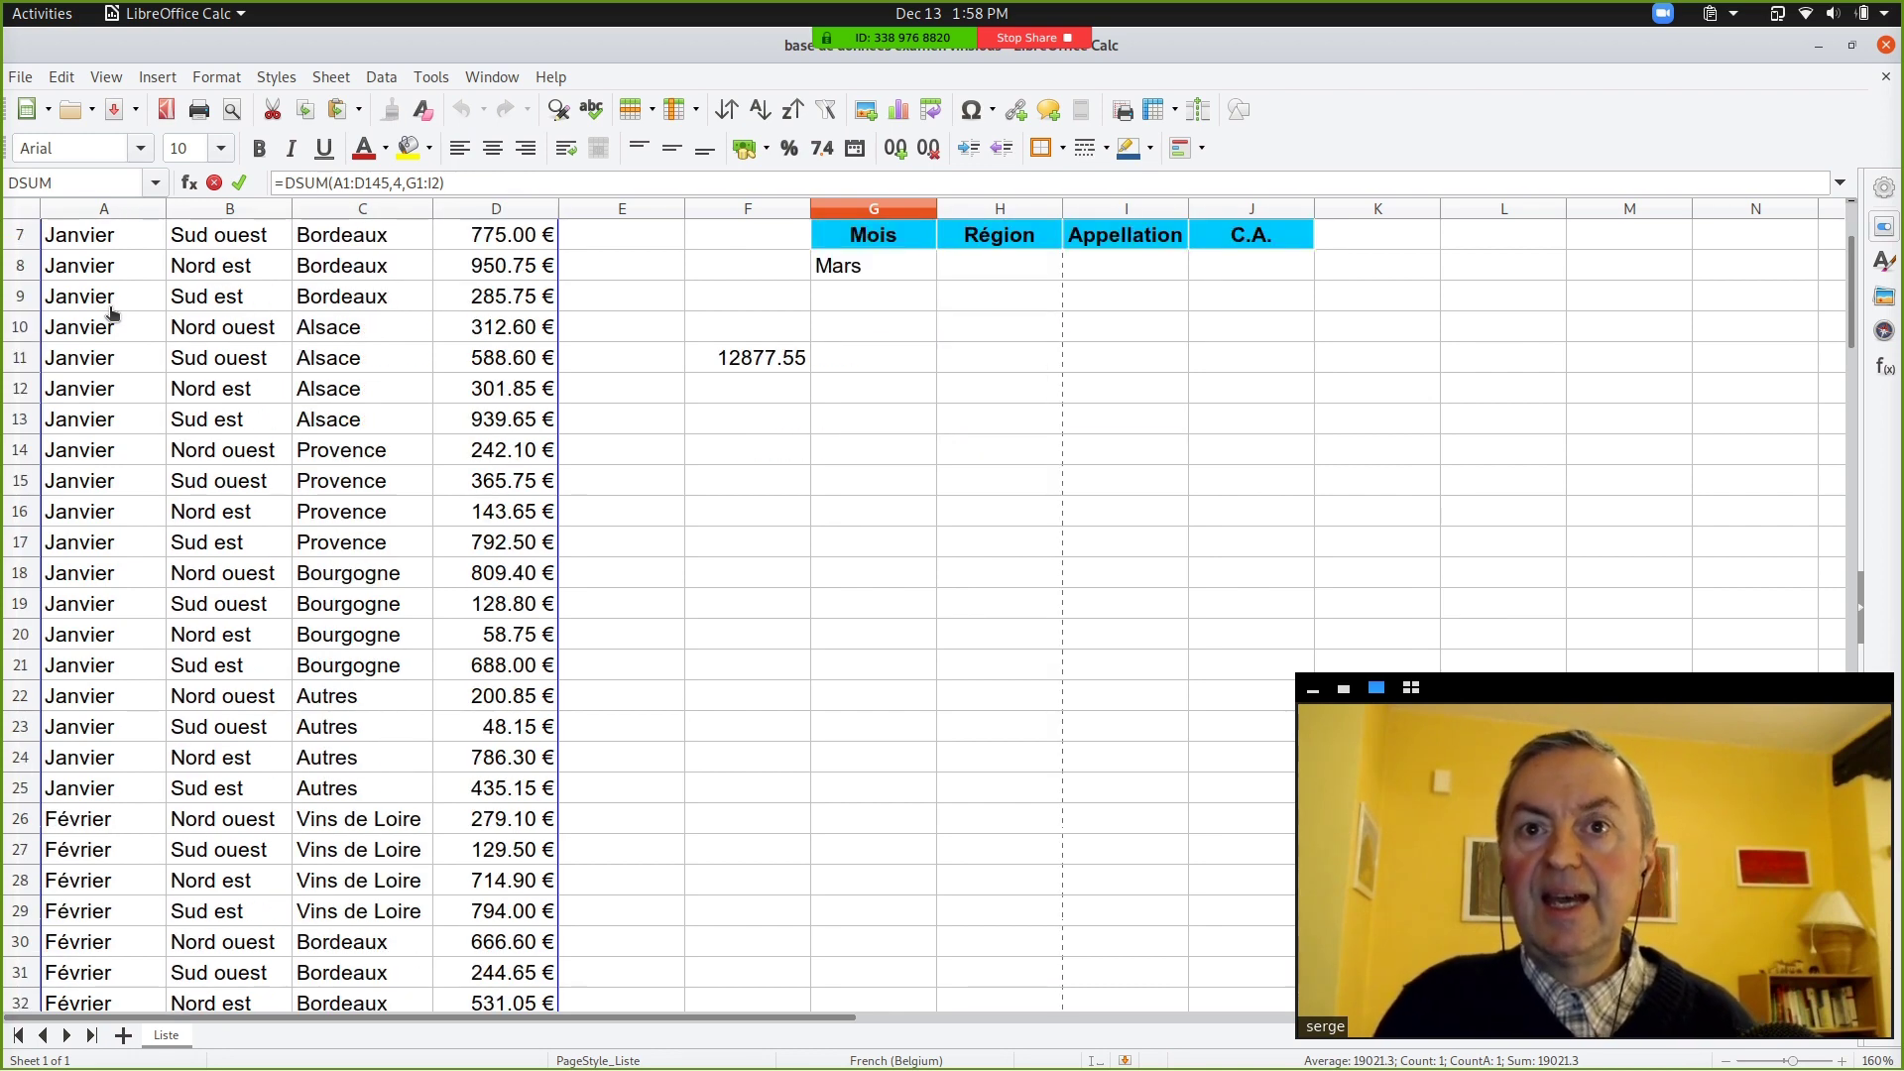
scroll(112, 313, "up", 2)
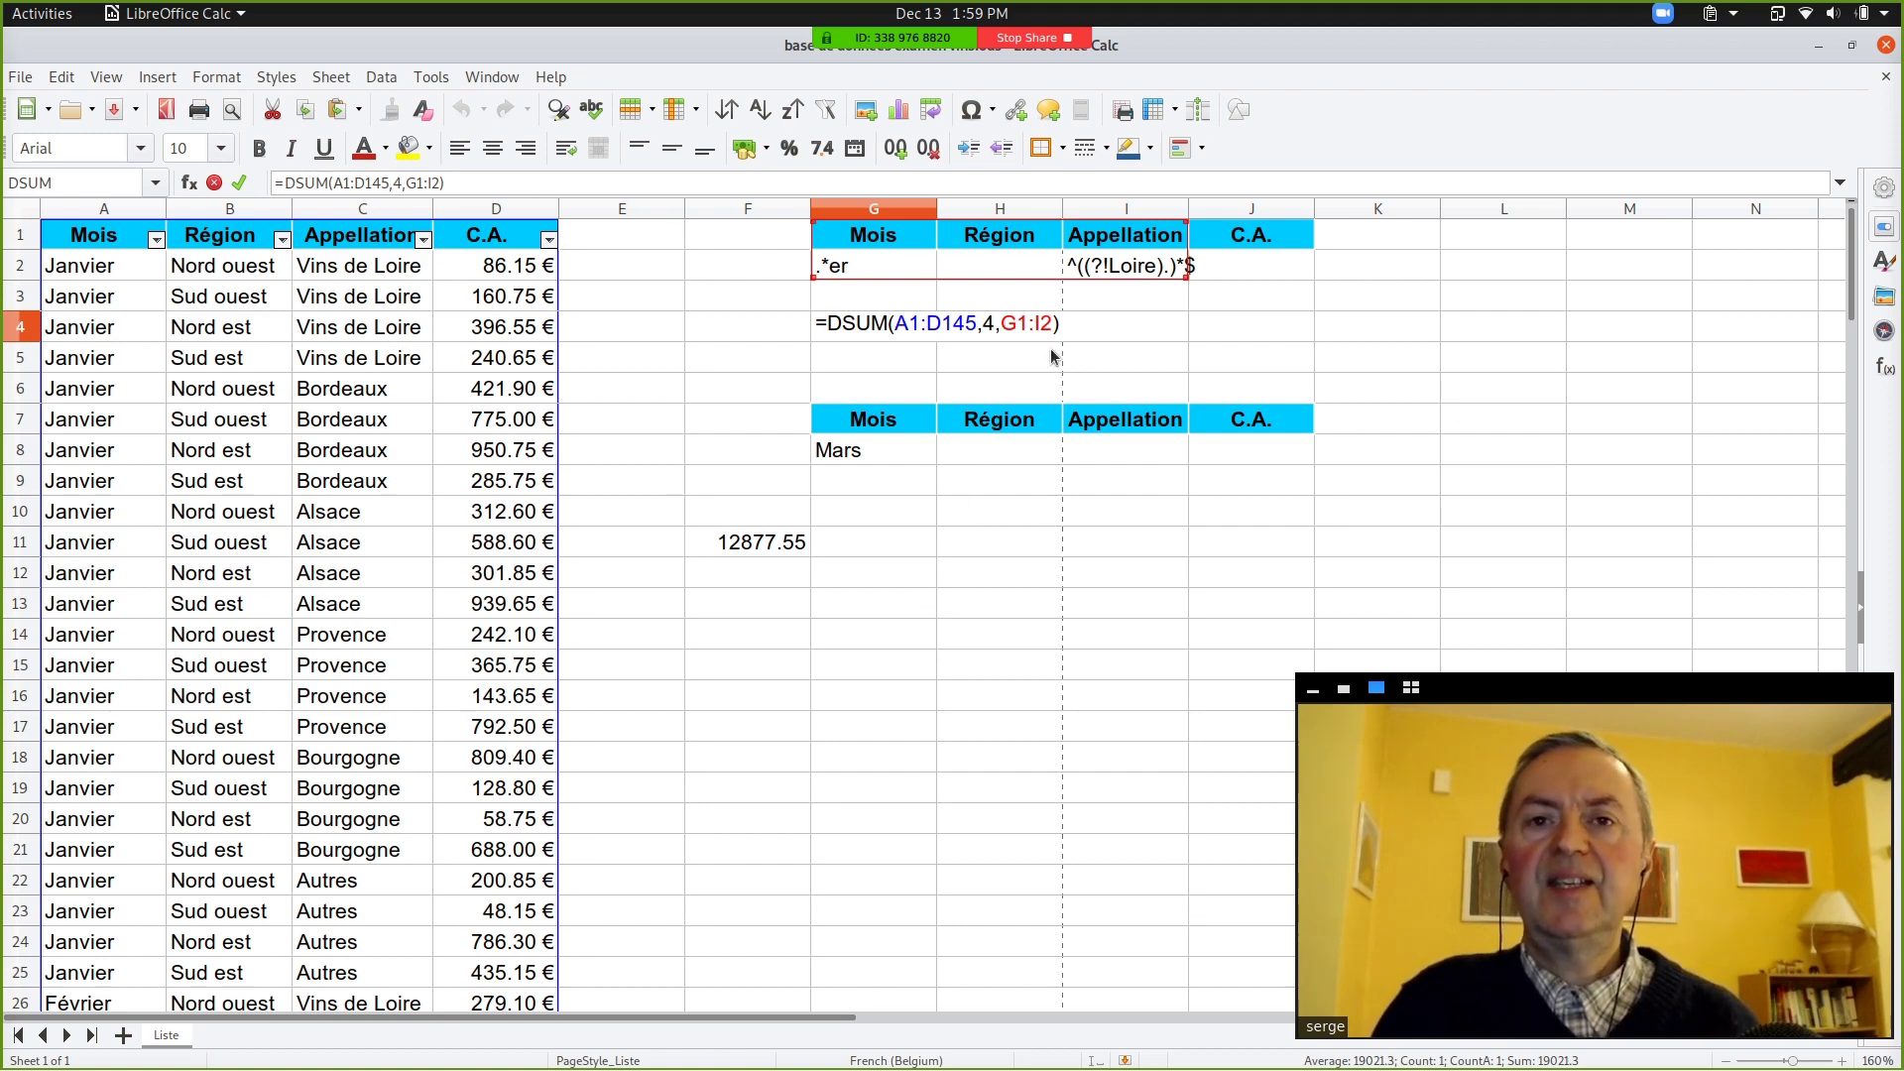
key("Escape")
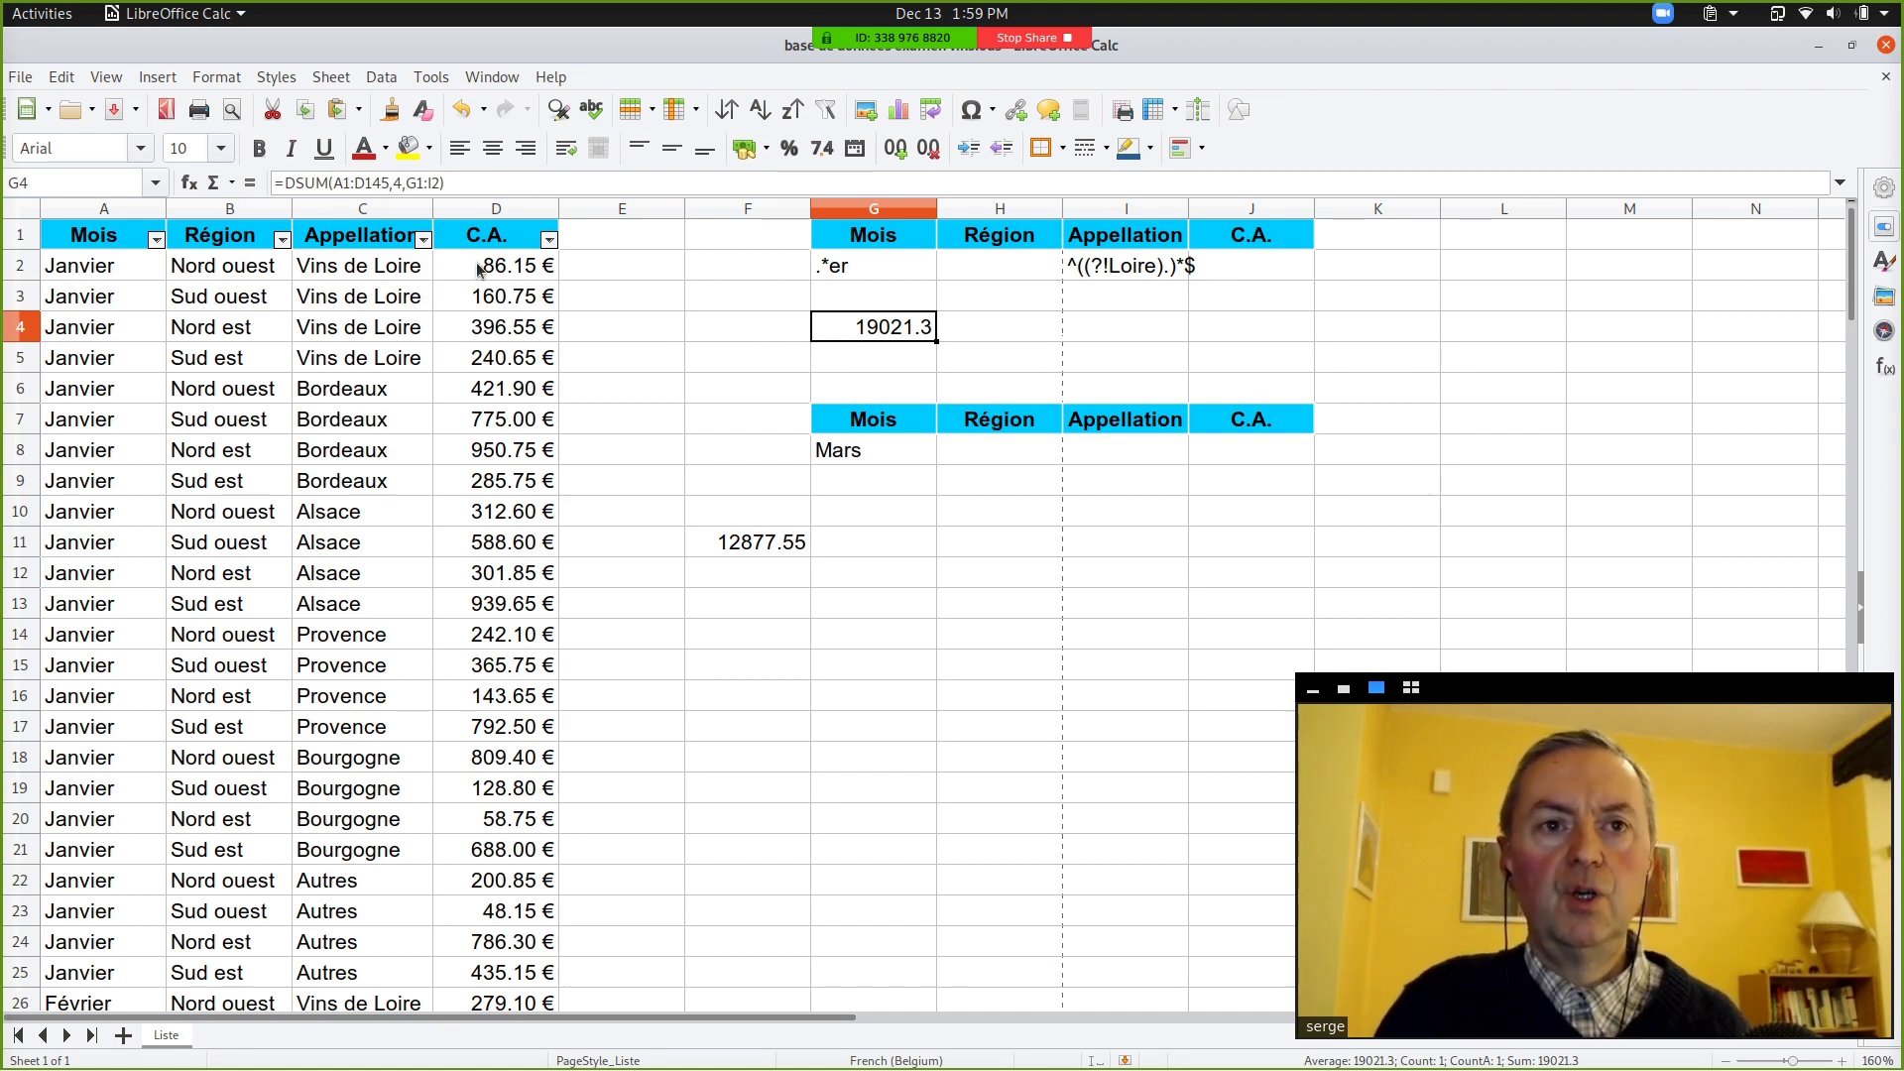
Step: Filter the Mois column to show only Janvier and Février
left_click(157, 240)
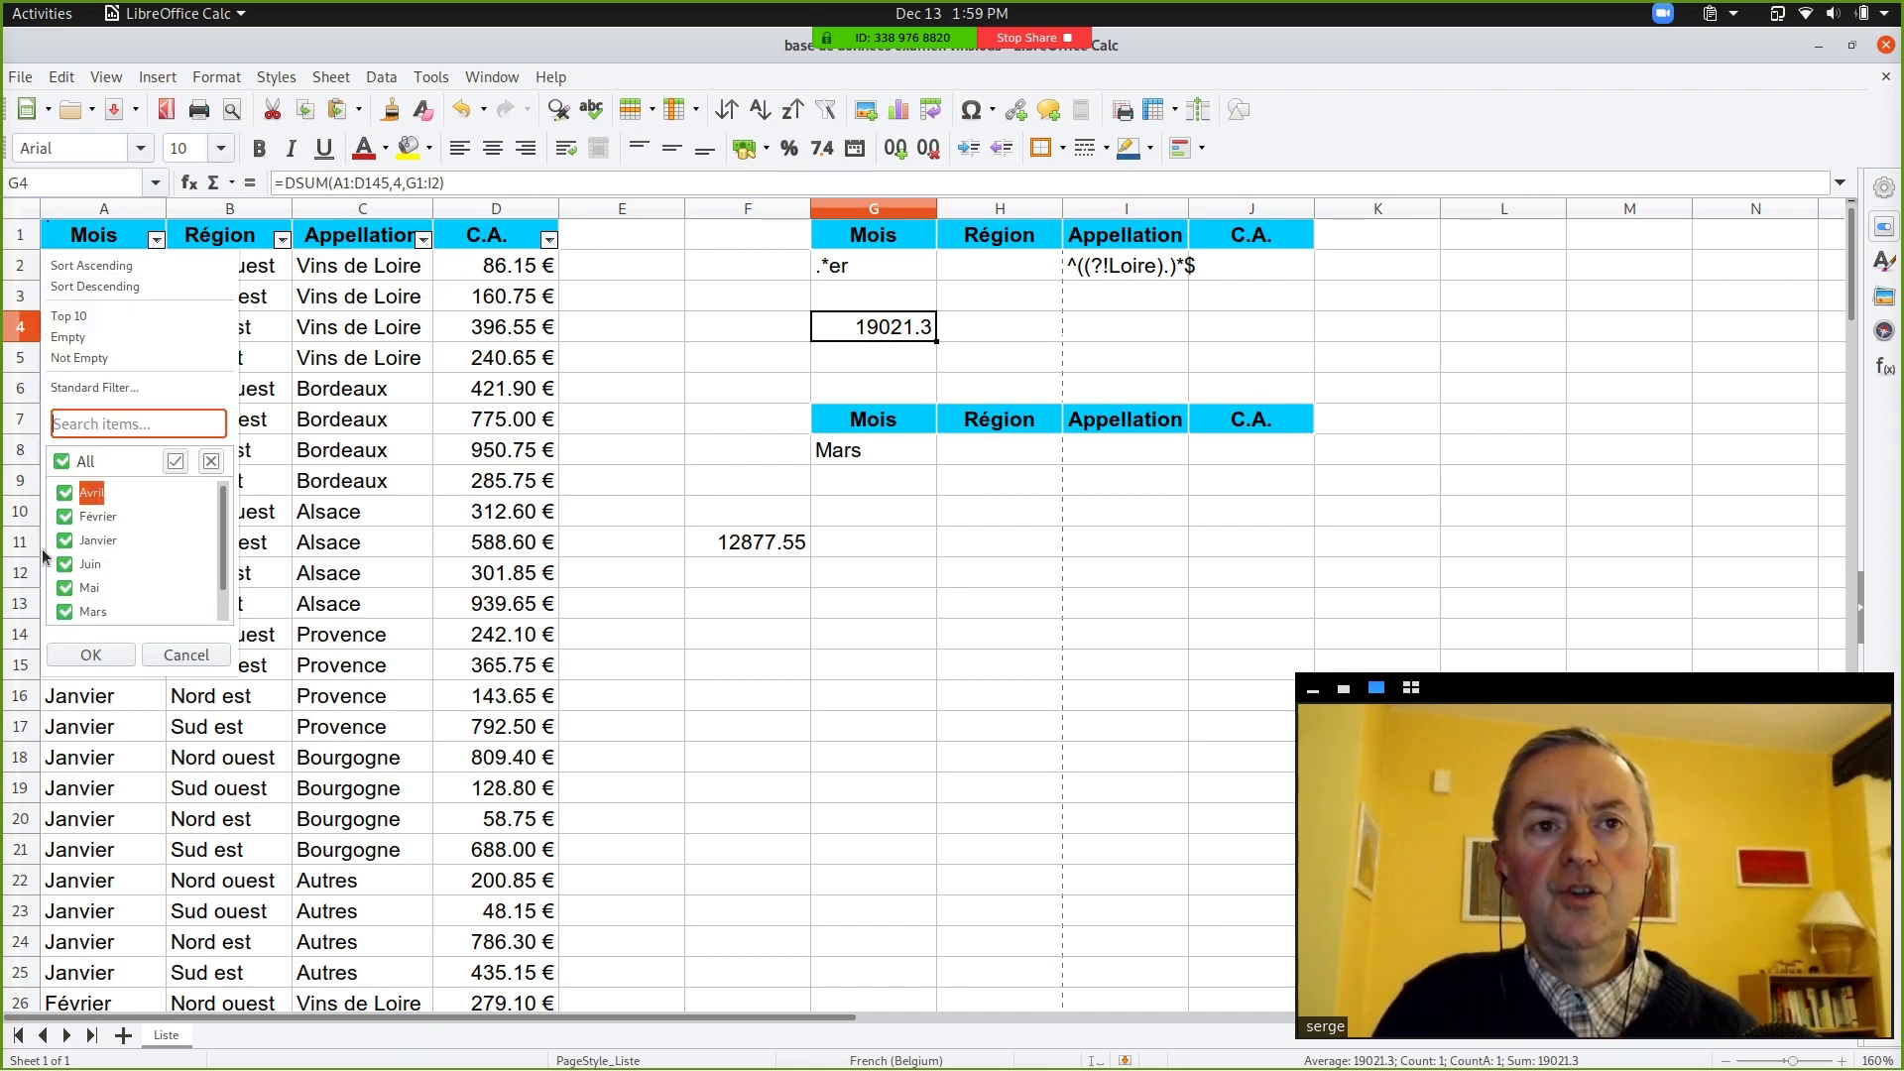
left_click(62, 462)
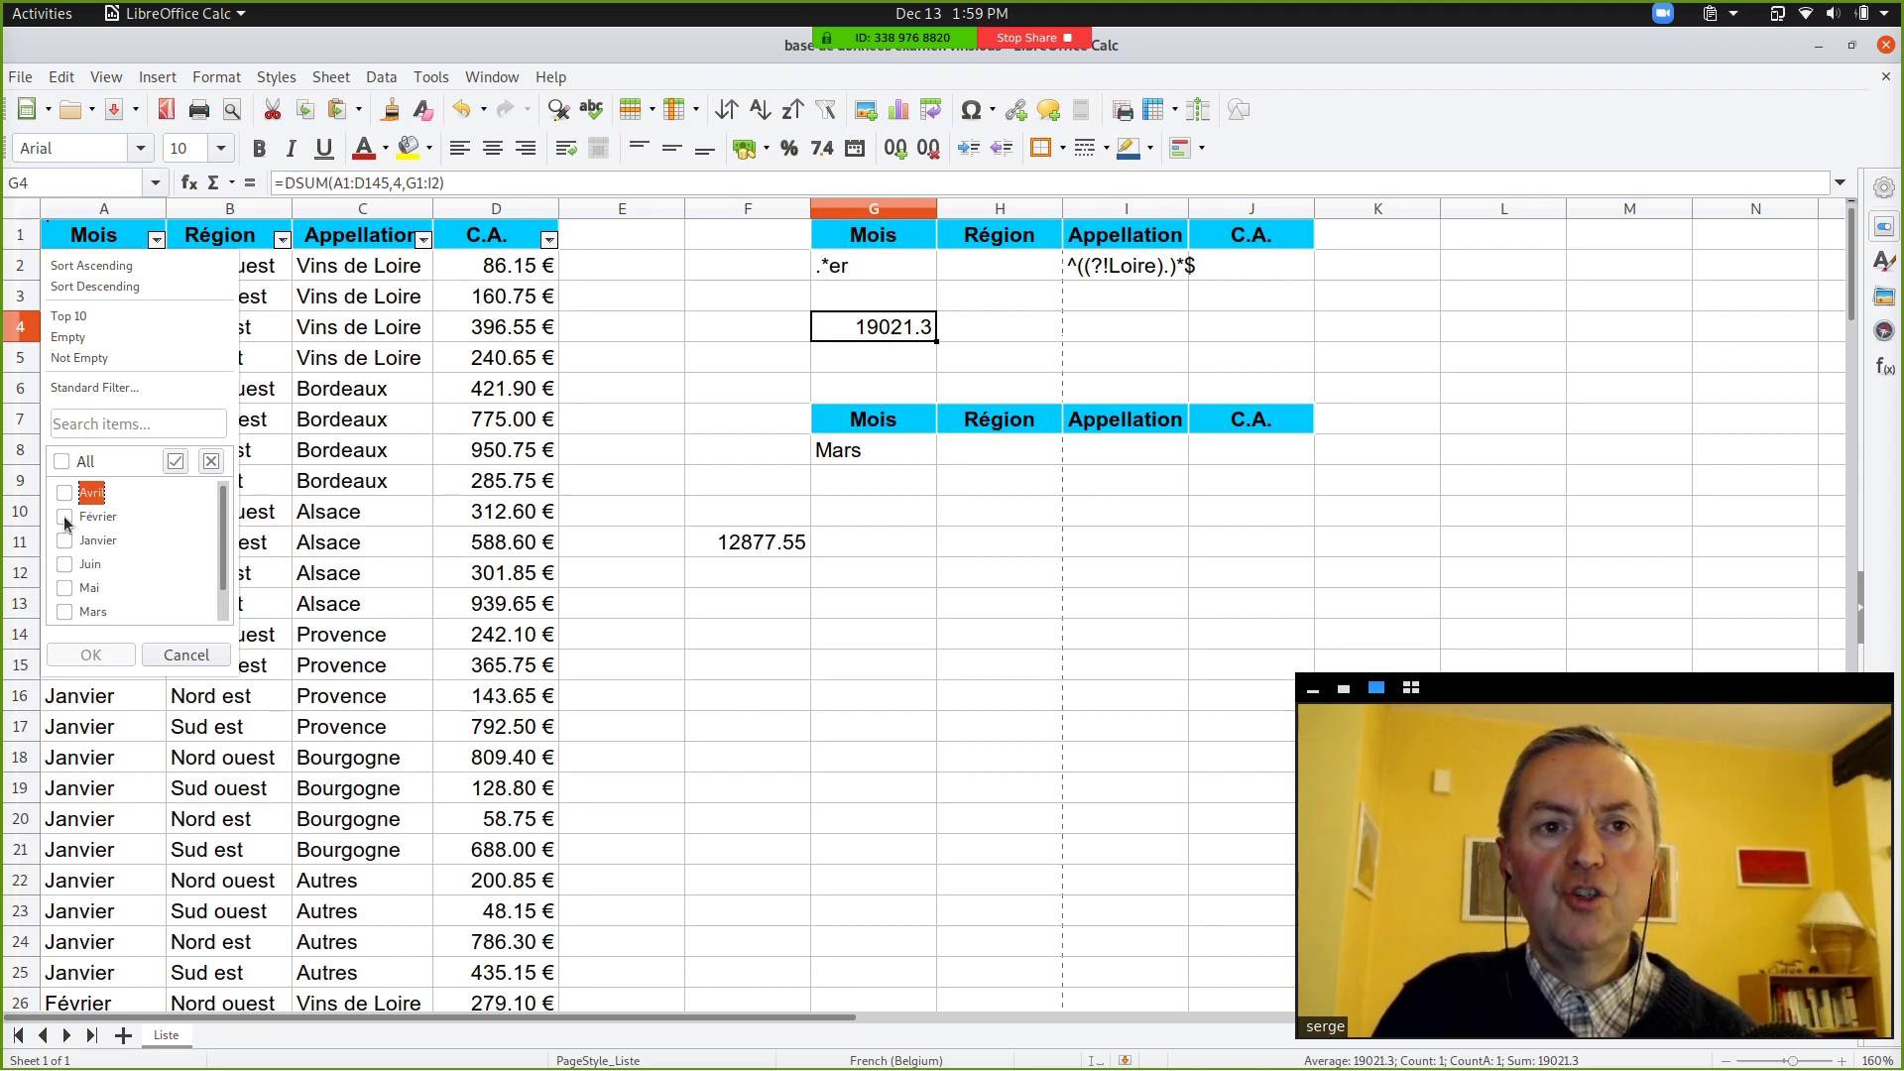
left_click(65, 517)
left_click(65, 541)
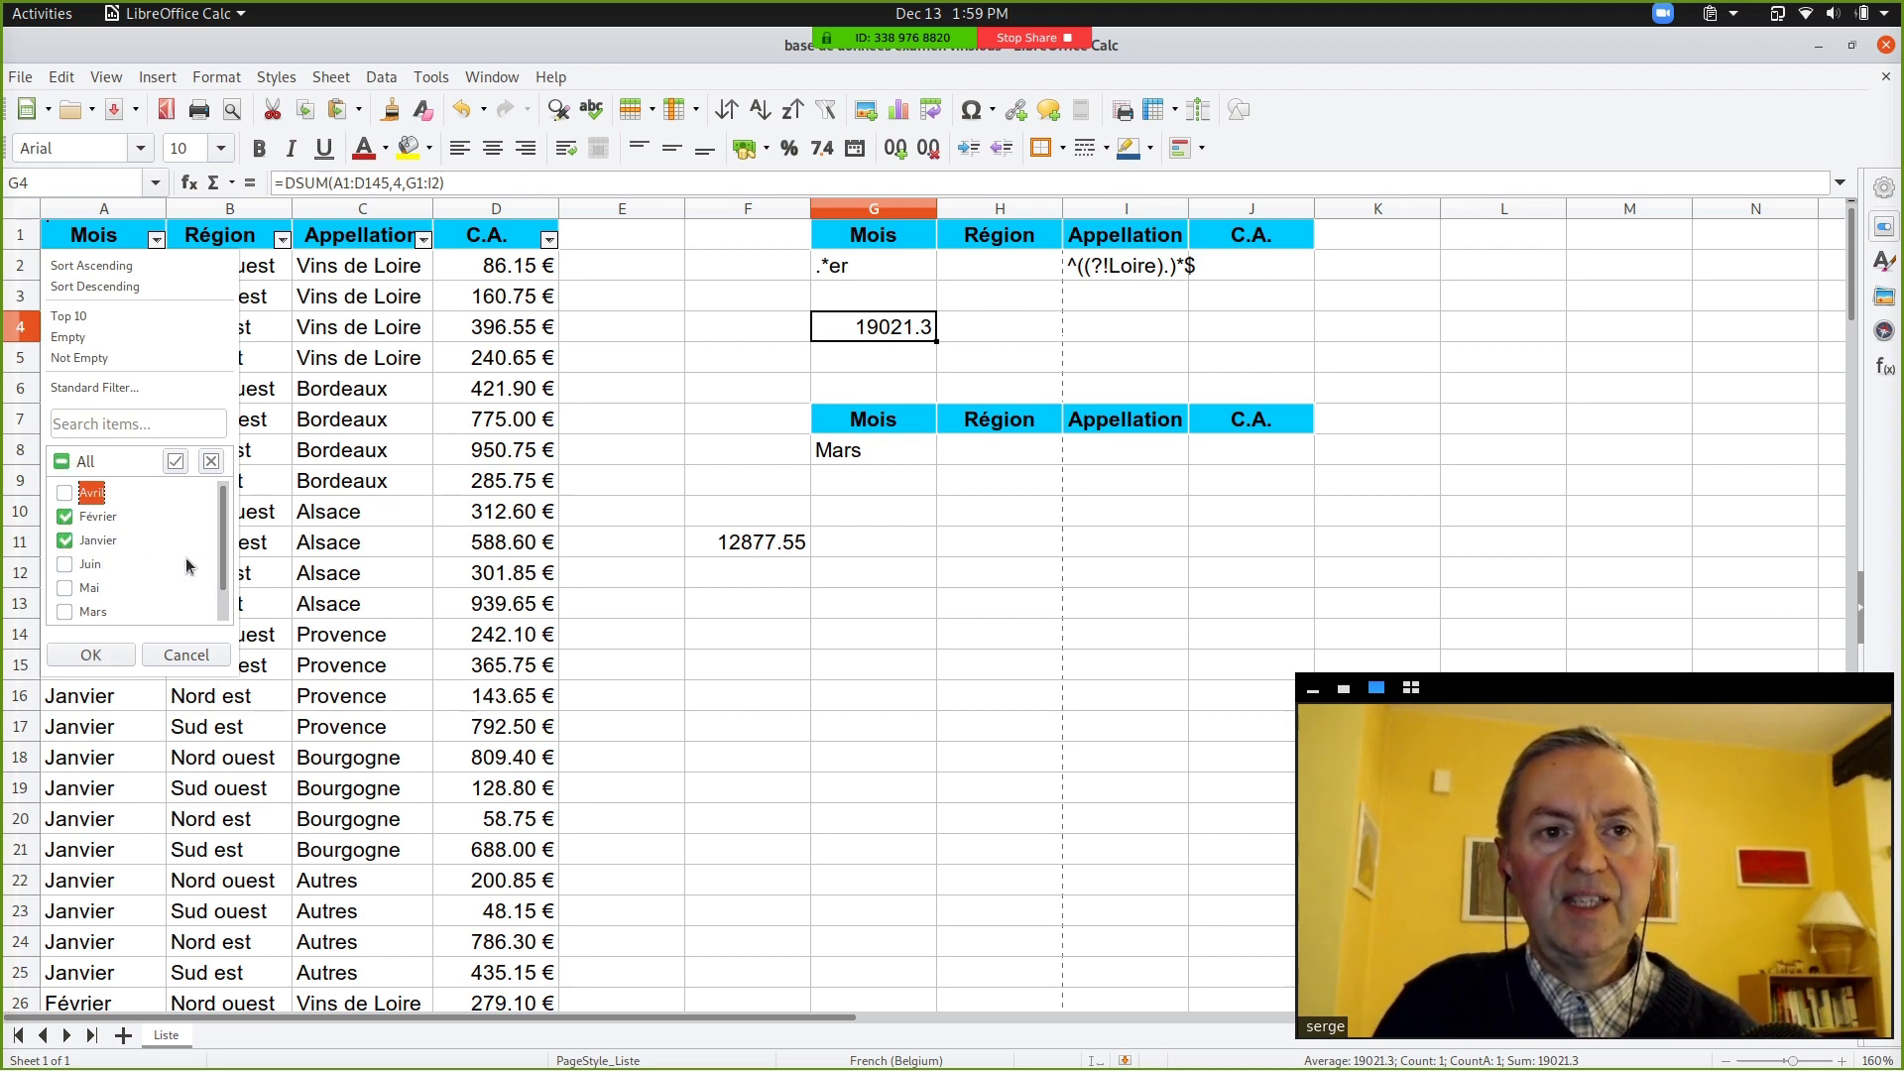
left_click(111, 654)
Step: Filter the Appellation column to exclude Vins de Loire
left_click(424, 239)
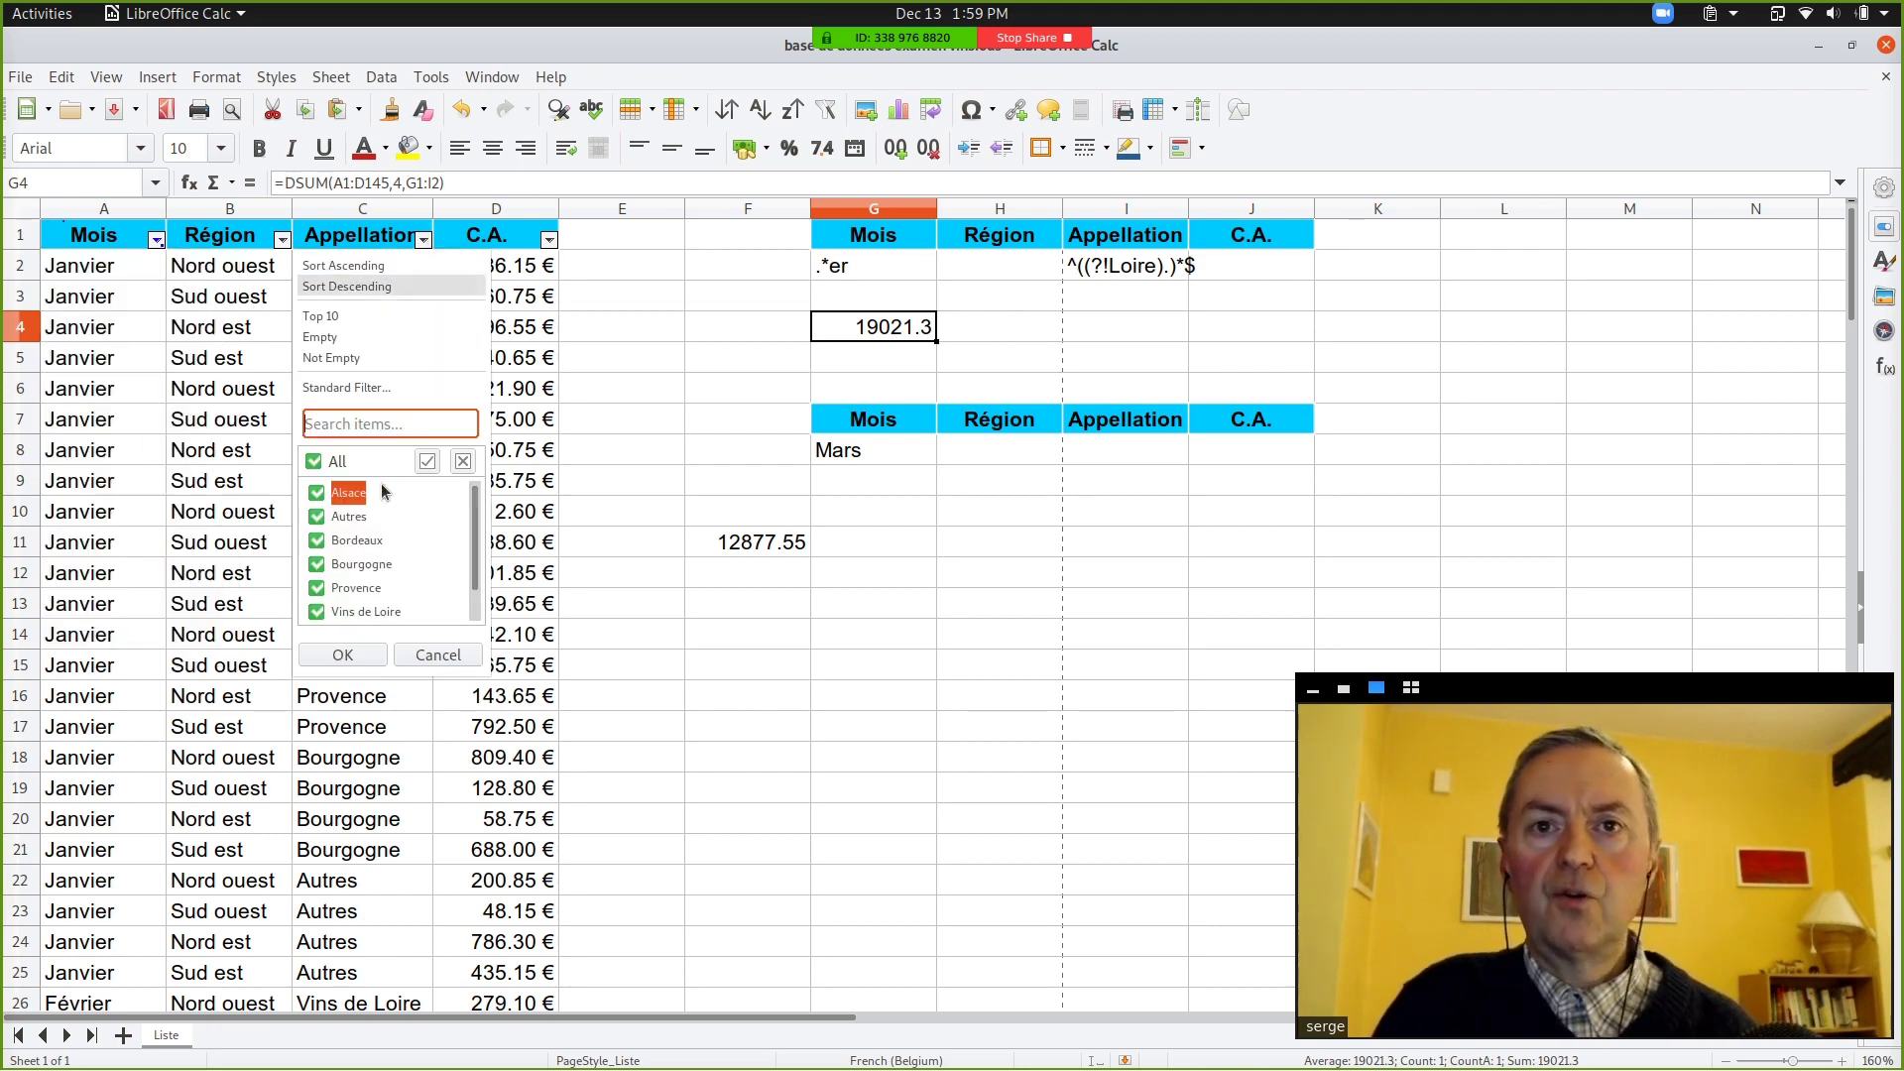
left_click(314, 461)
left_click(314, 461)
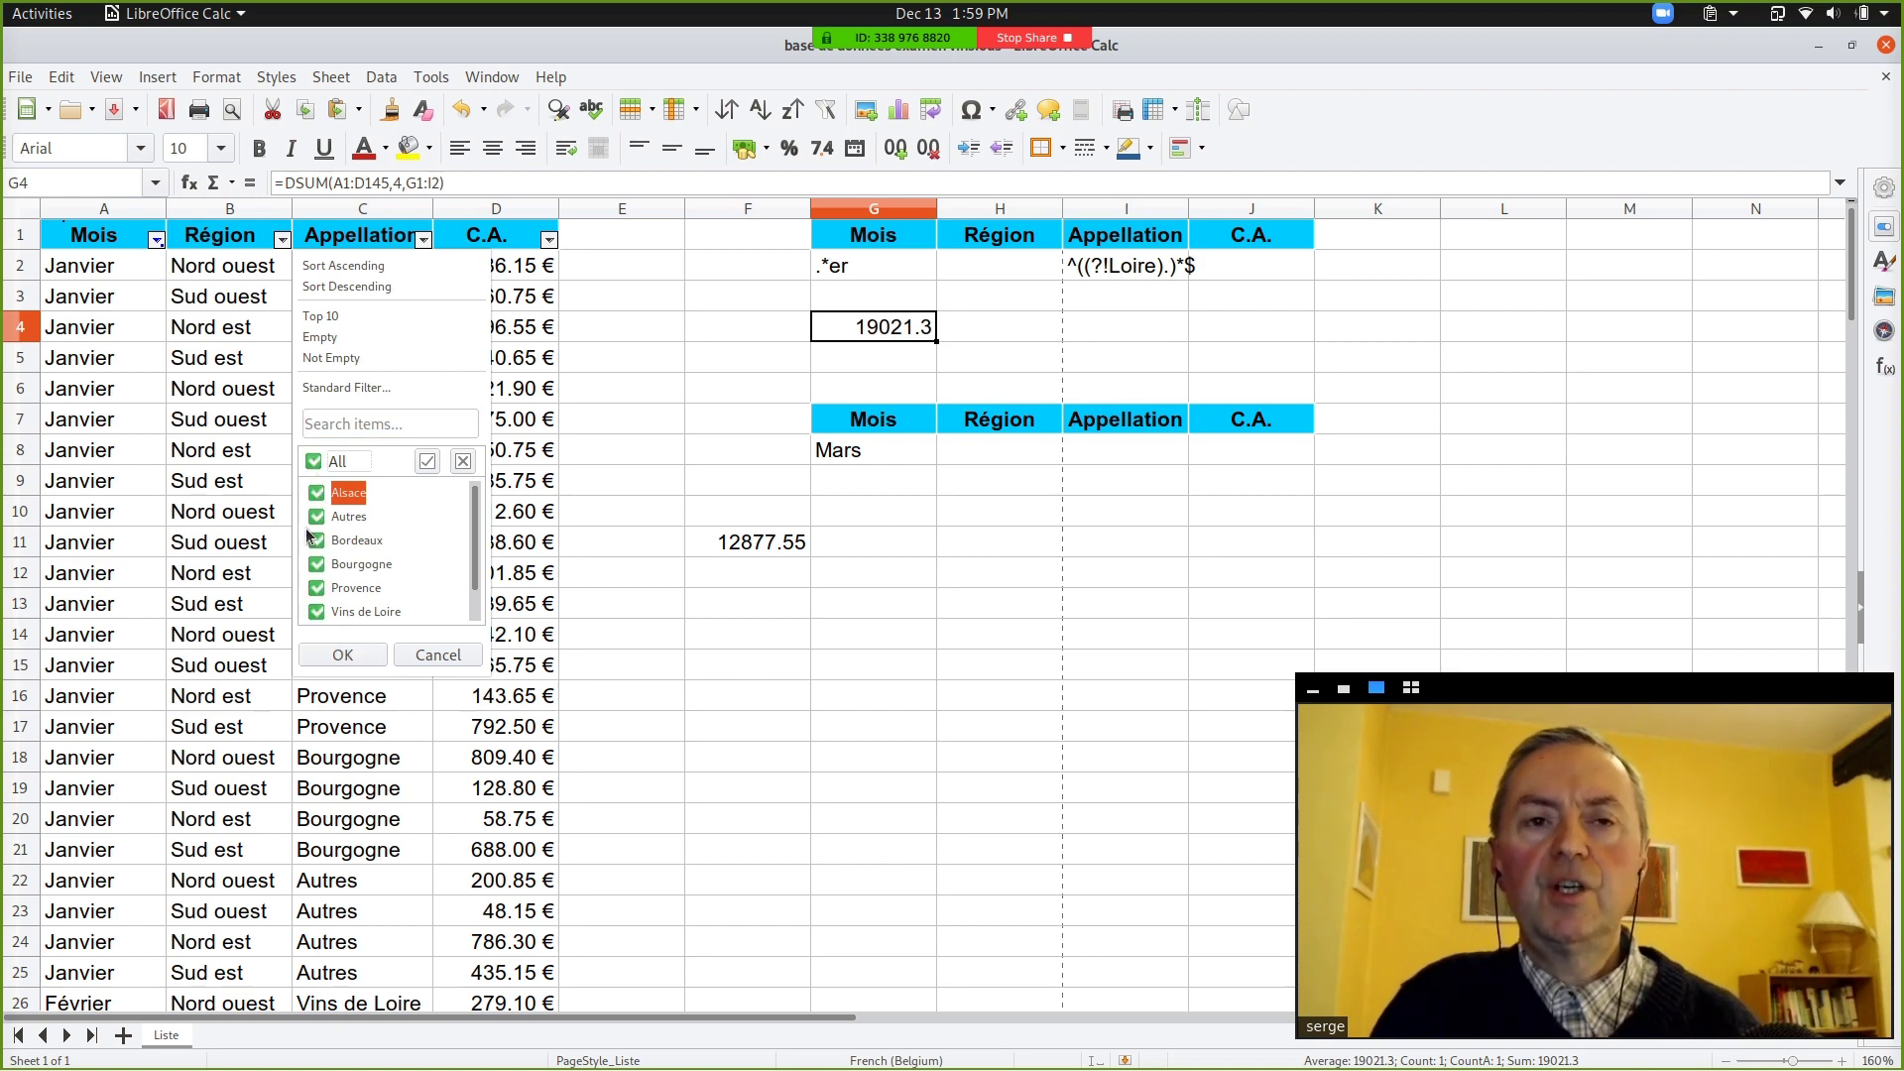
scroll(316, 554, "down", 1)
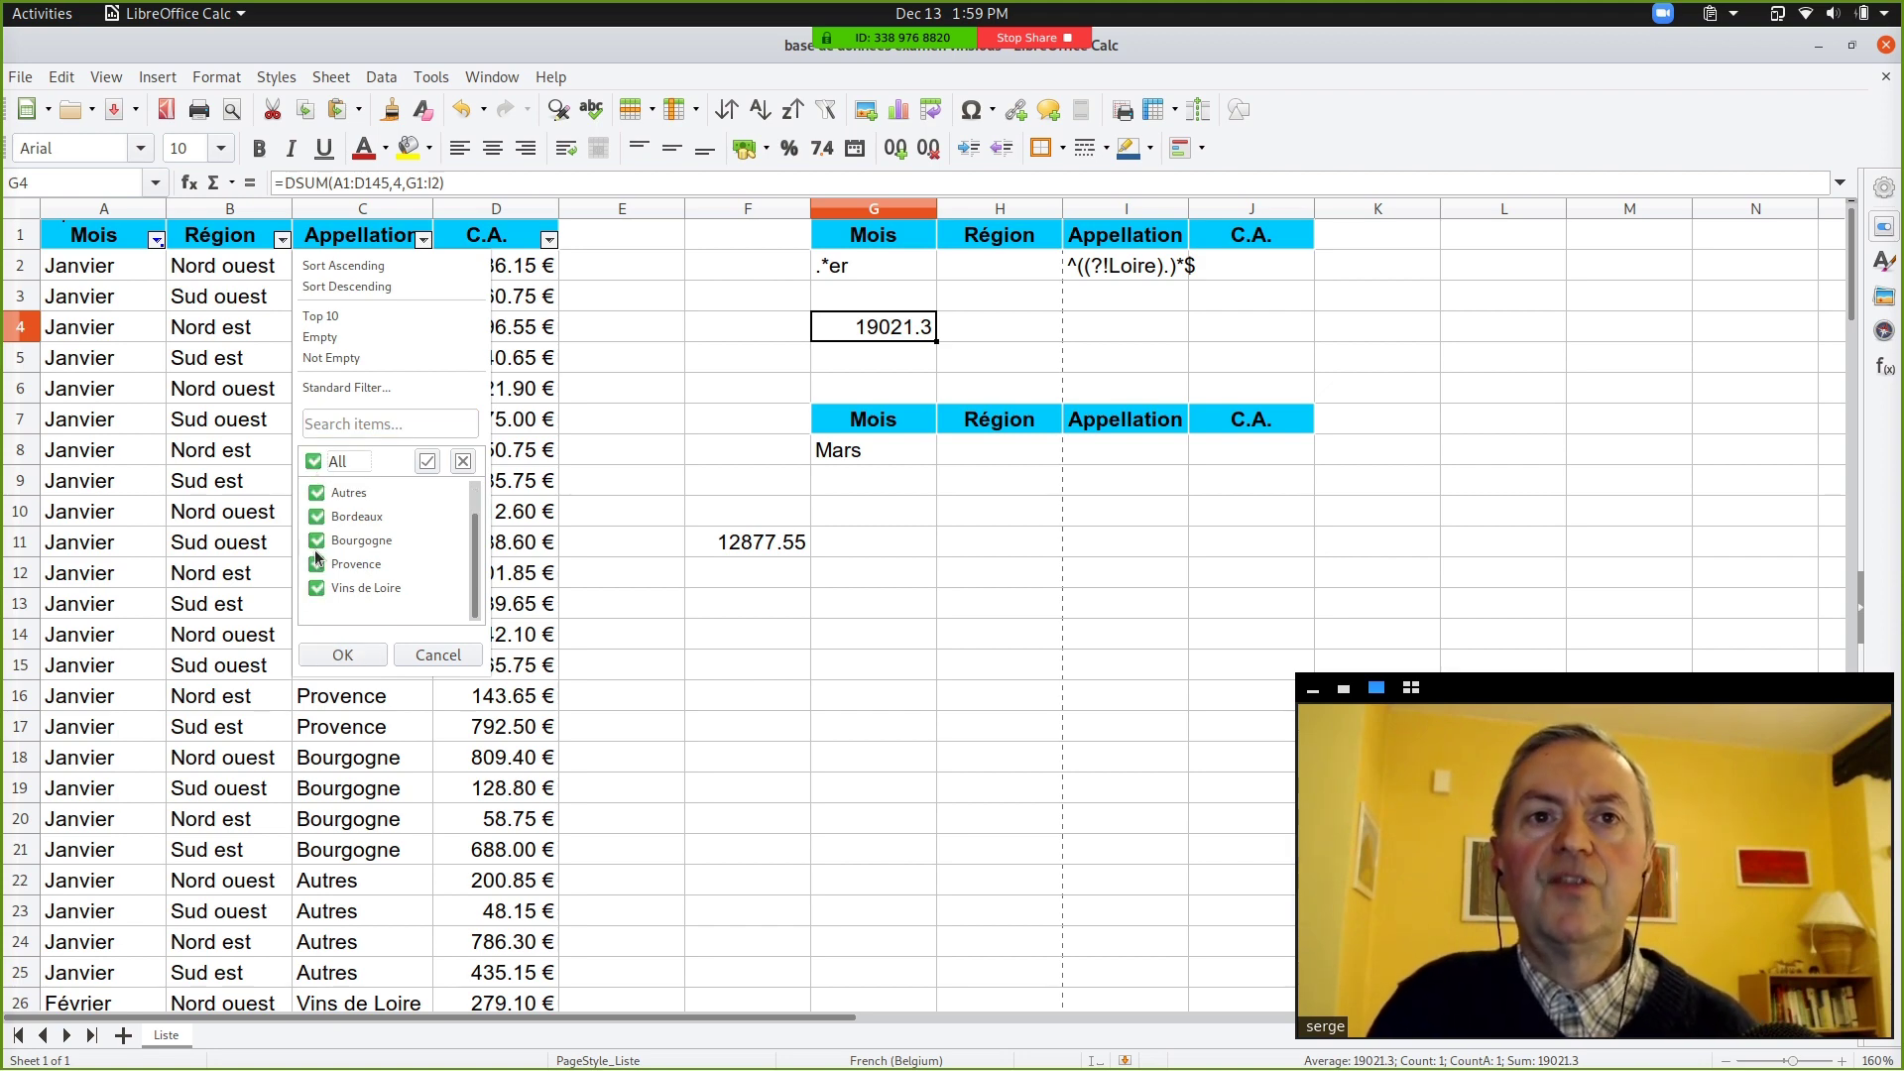
left_click(317, 587)
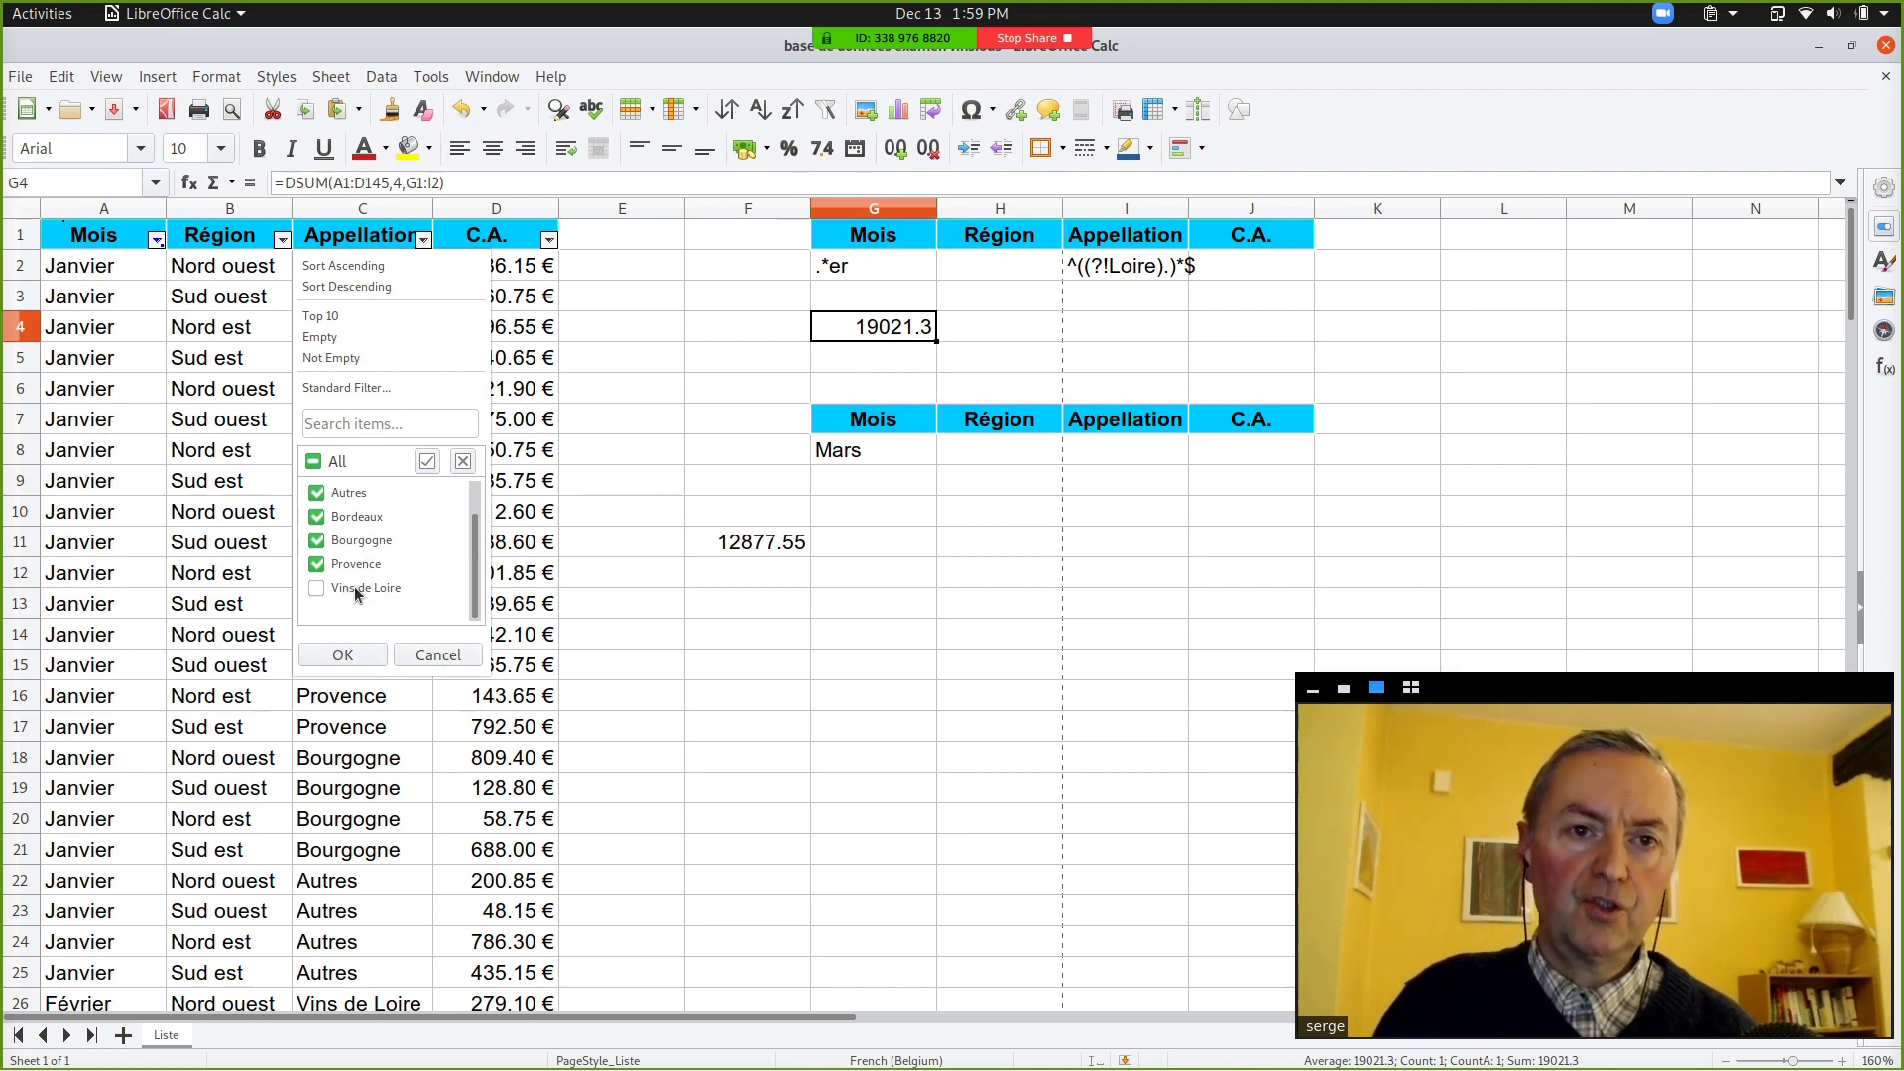
left_click(344, 655)
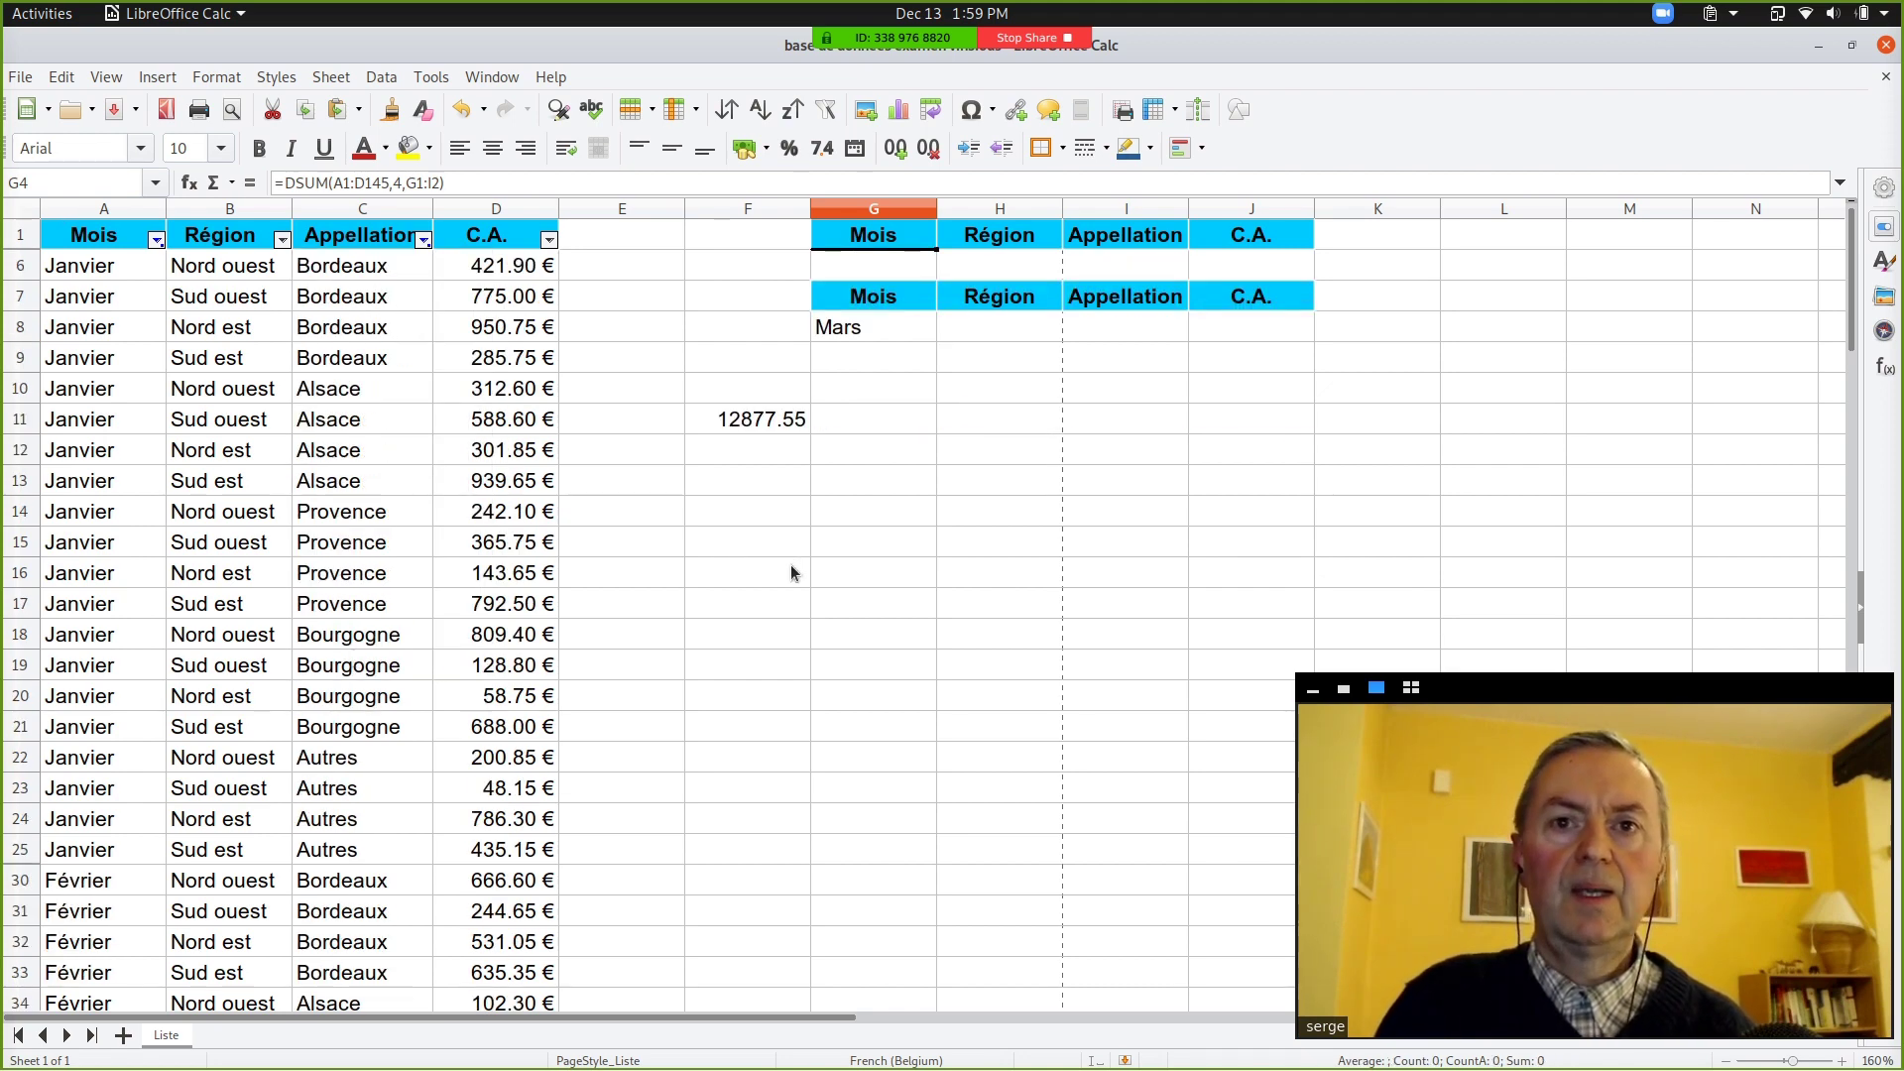
Step: Select the visible C.A. values D6:D49 to read the 19,021.30 € status-bar sum
left_click(506, 267)
scroll(501, 433, "down", 9)
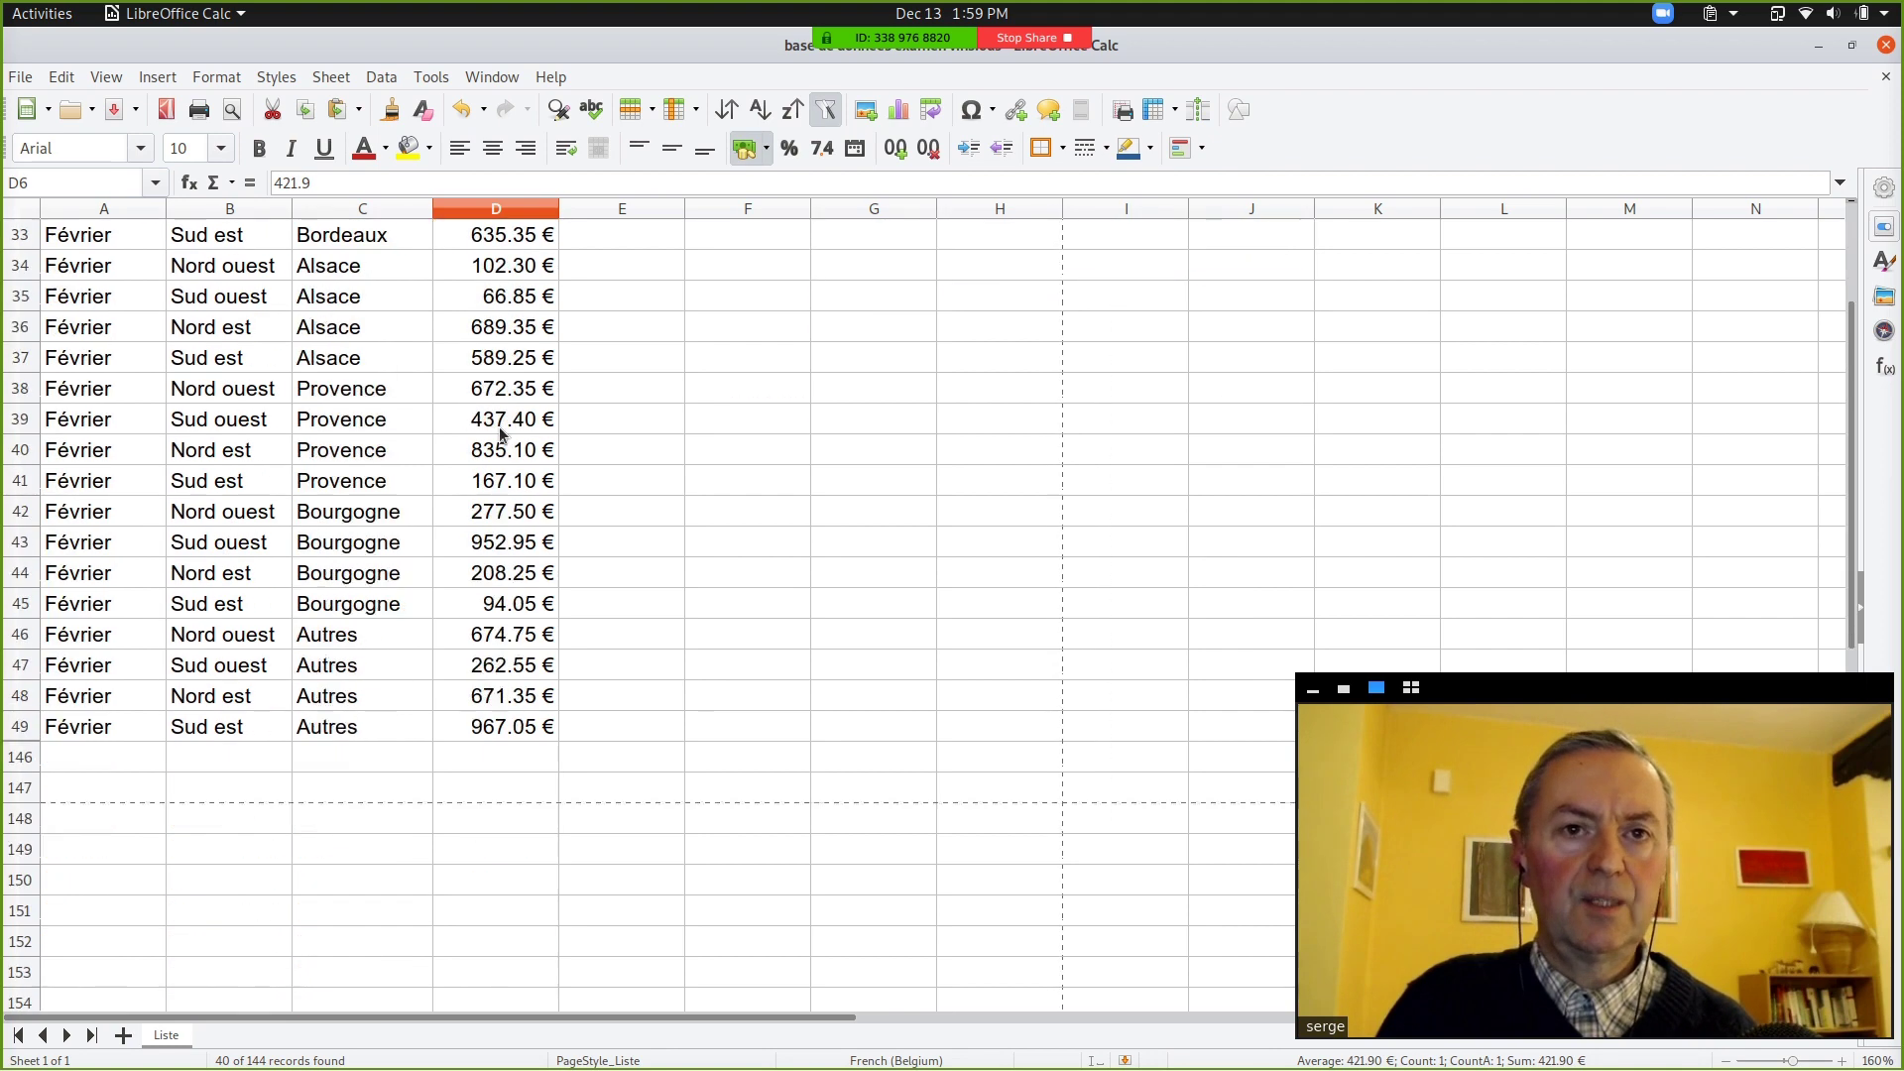
scroll(501, 434, "down", 1)
left_click(510, 540, "shift")
scroll(769, 550, "up", 5)
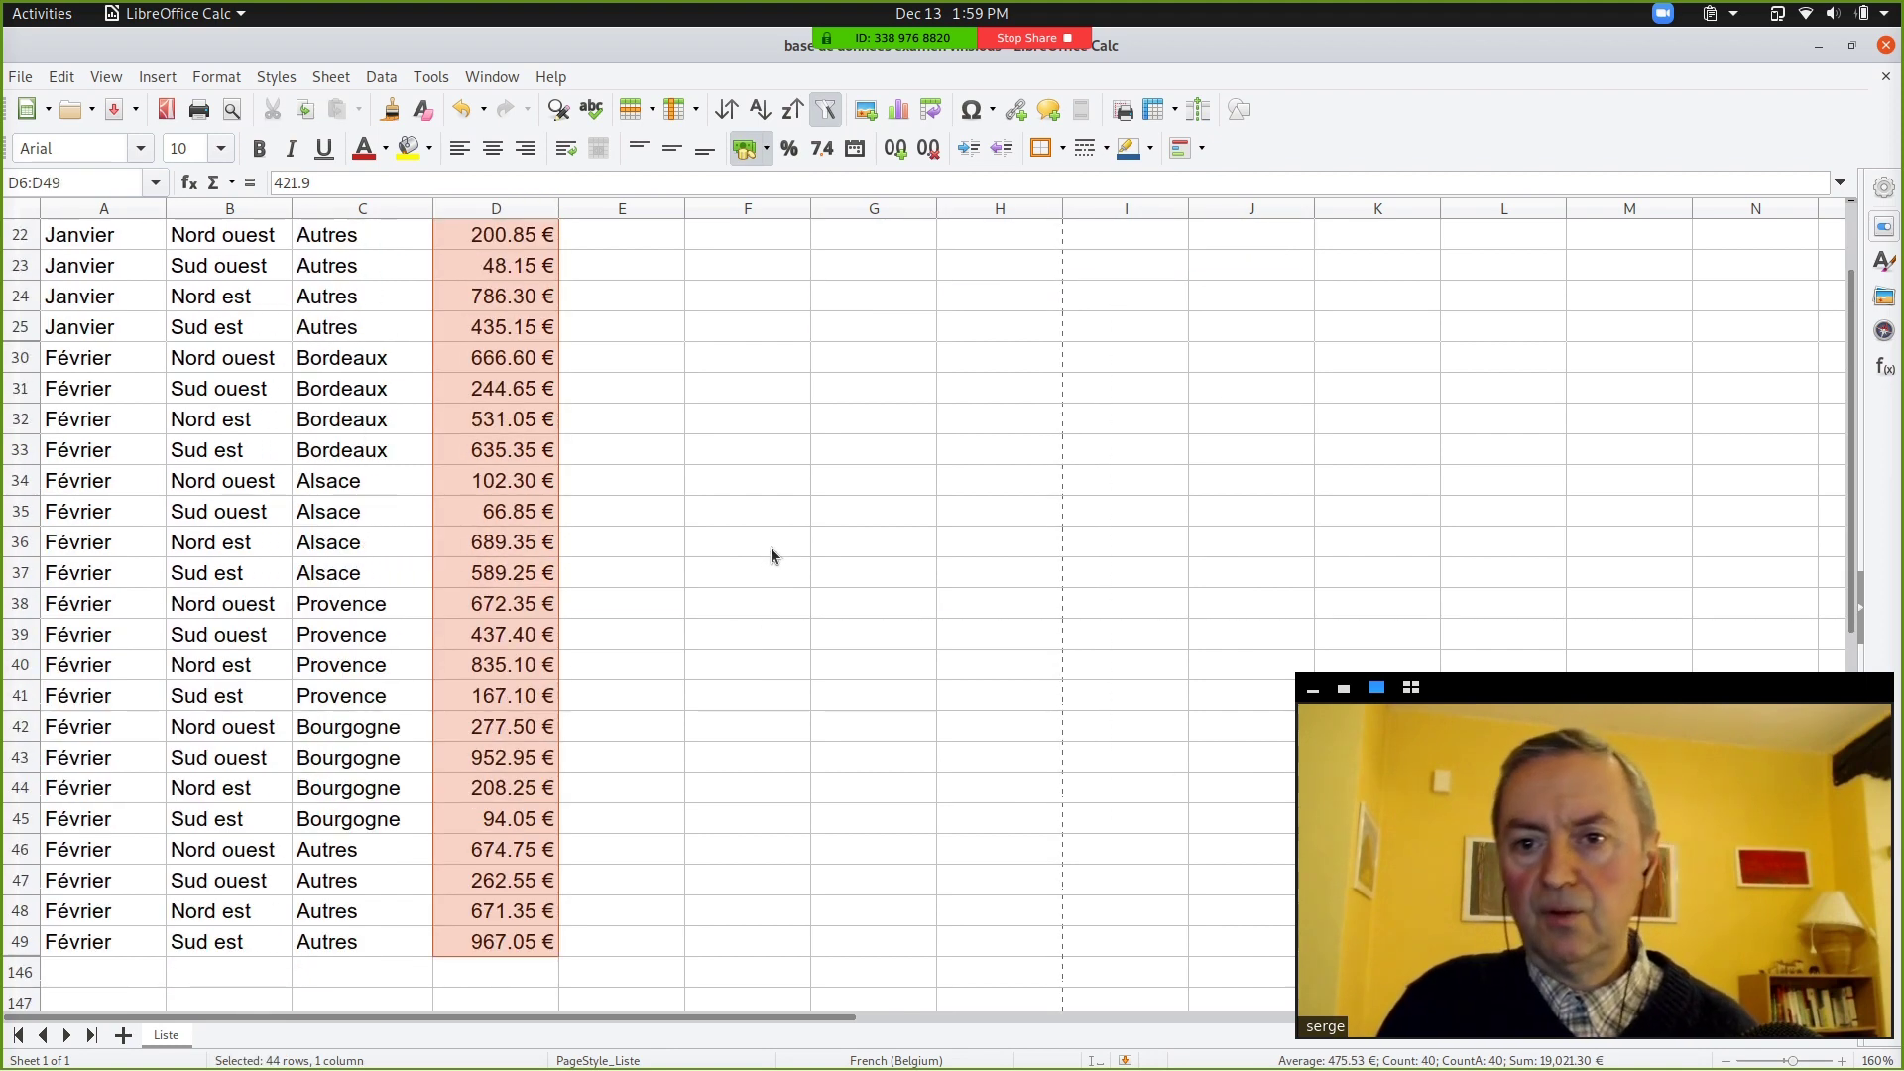
scroll(771, 548, "up", 5)
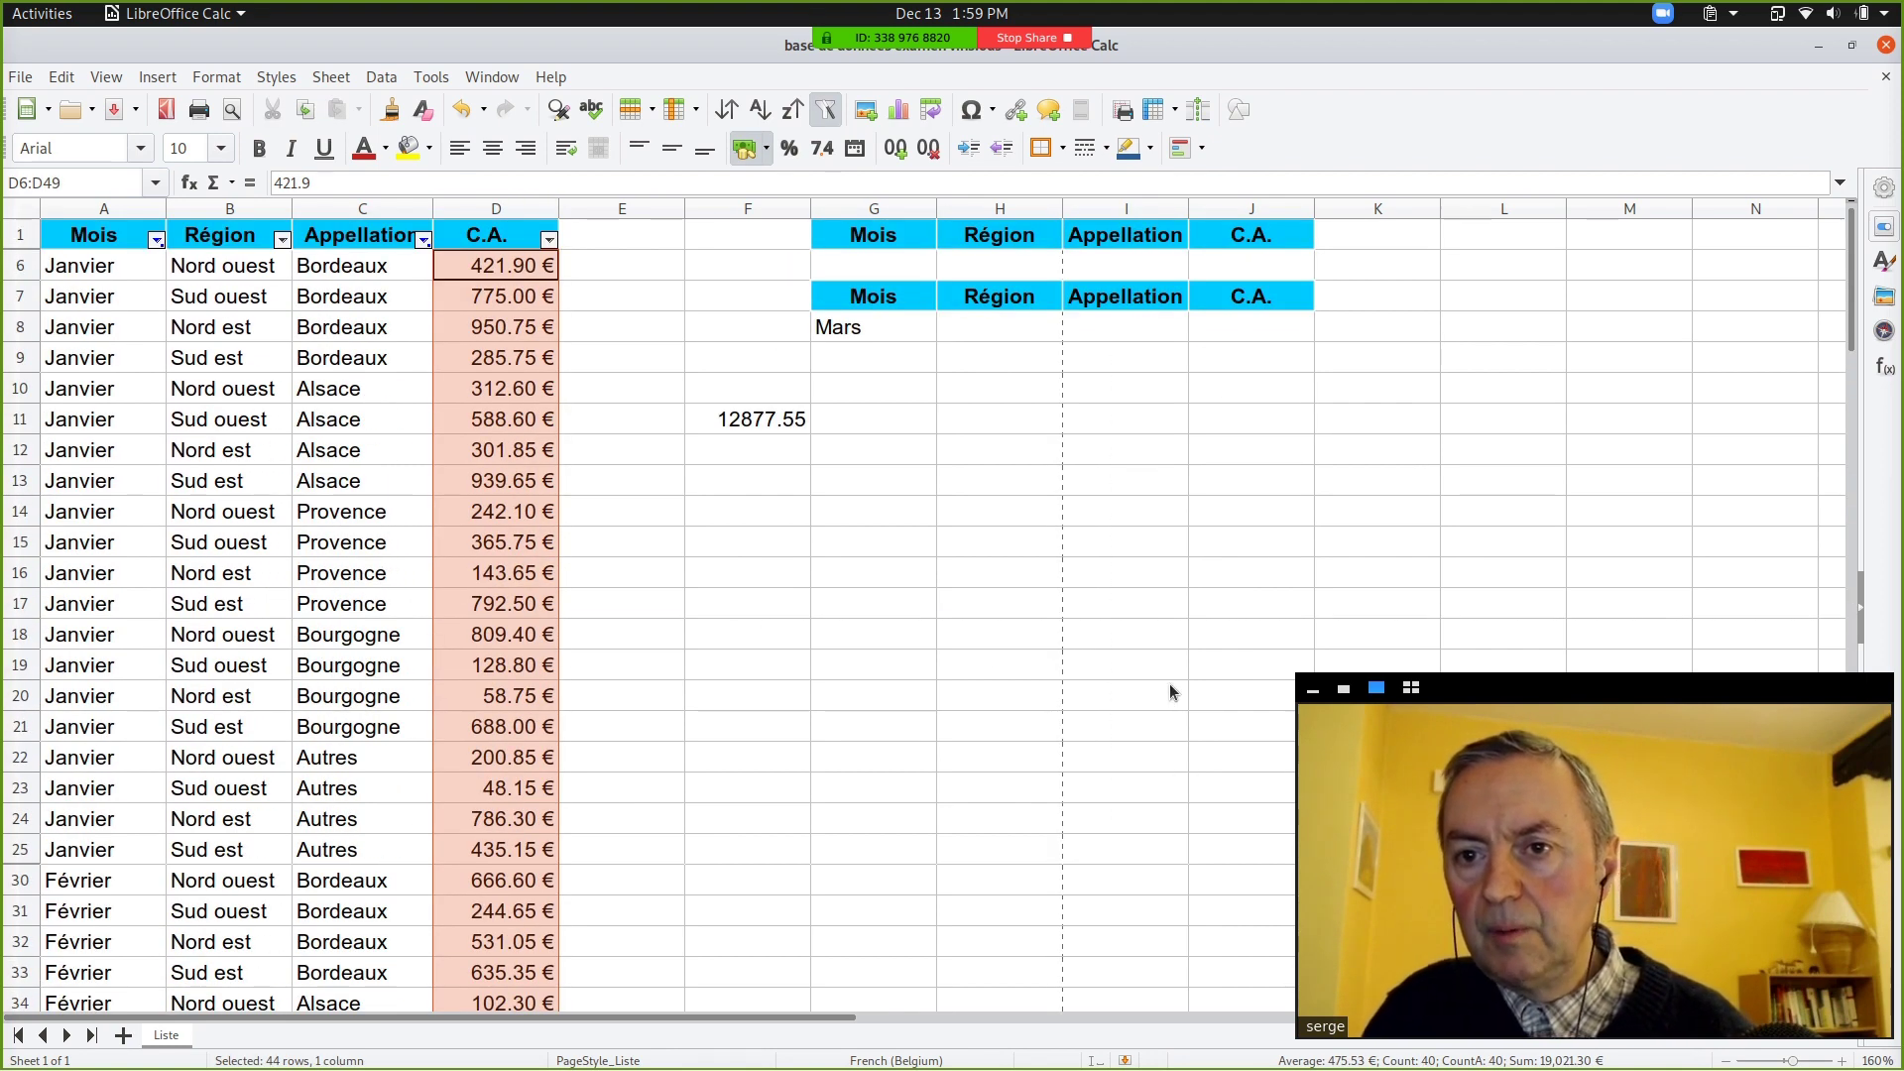
key("XF86AudioMicMute")
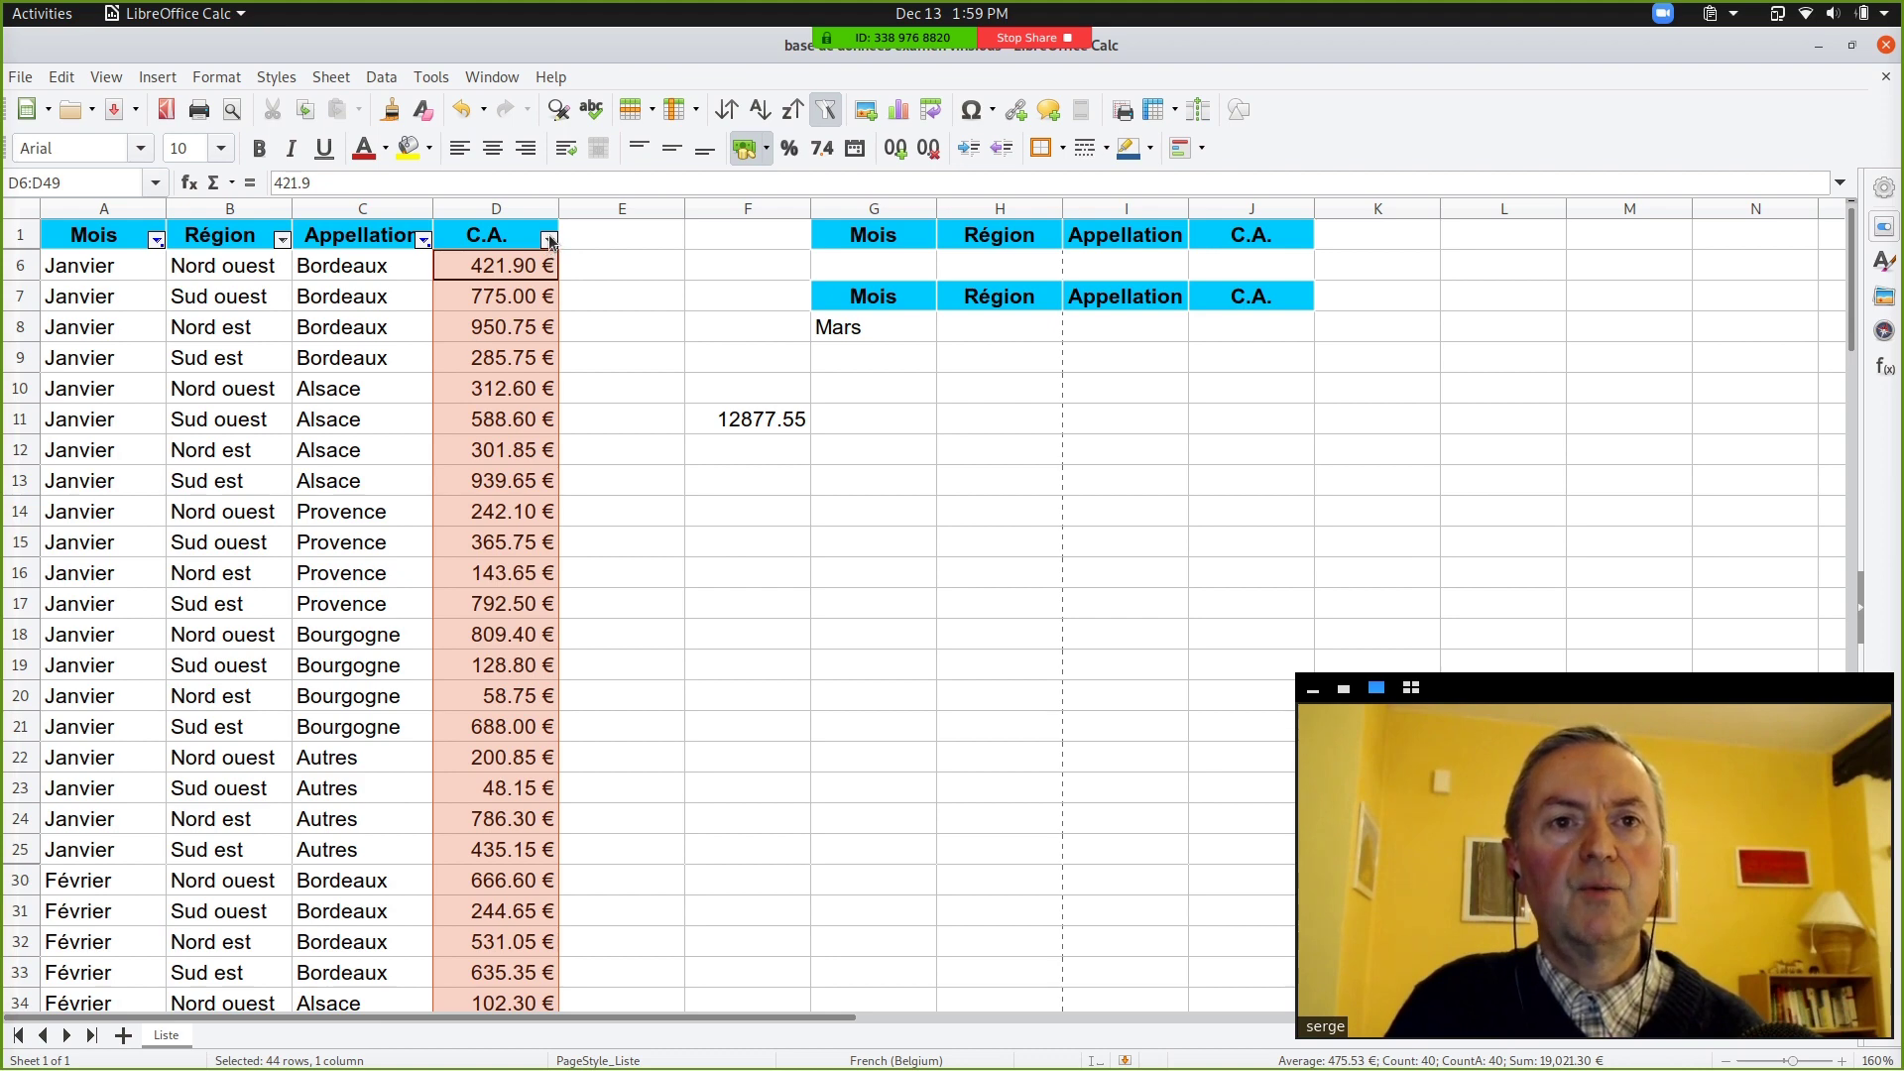
Step: Deselect the C.A. values and undo the filtering so all rows show again
left_click(705, 391)
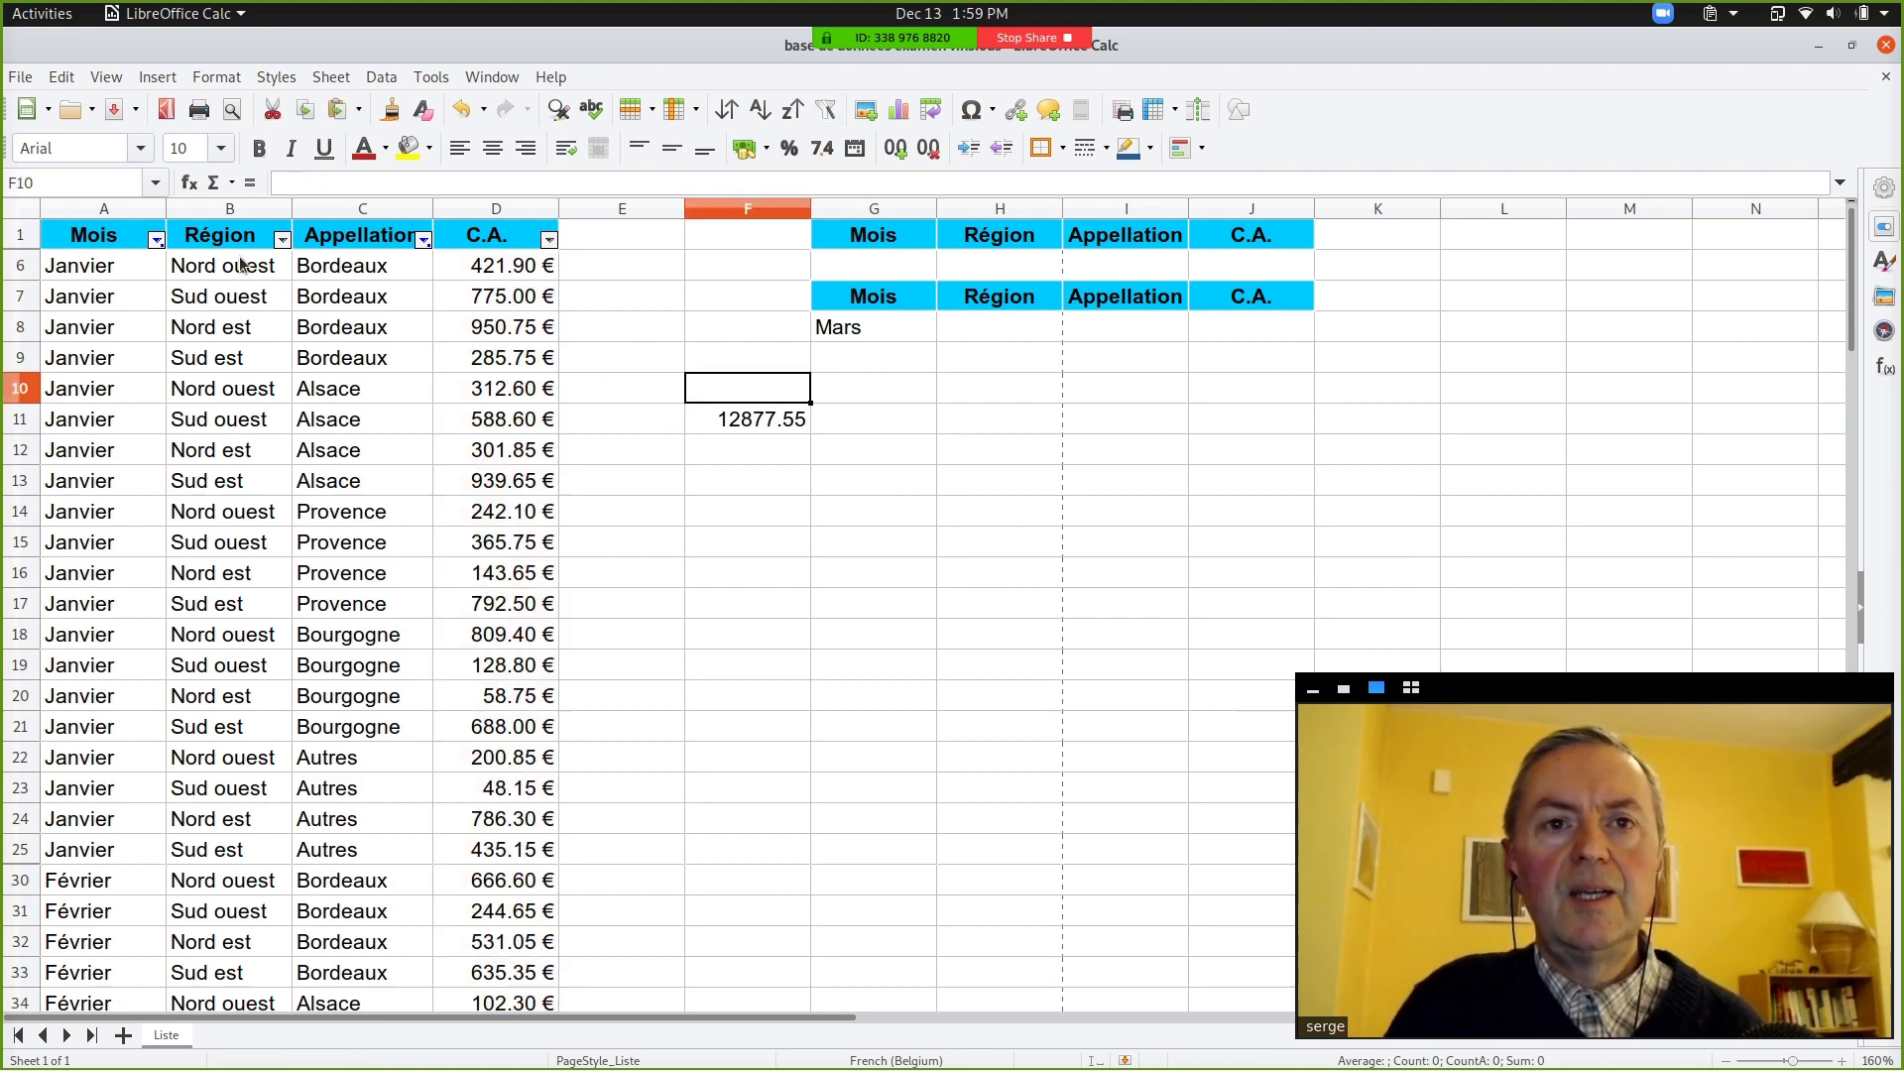
key("ctrl+z")
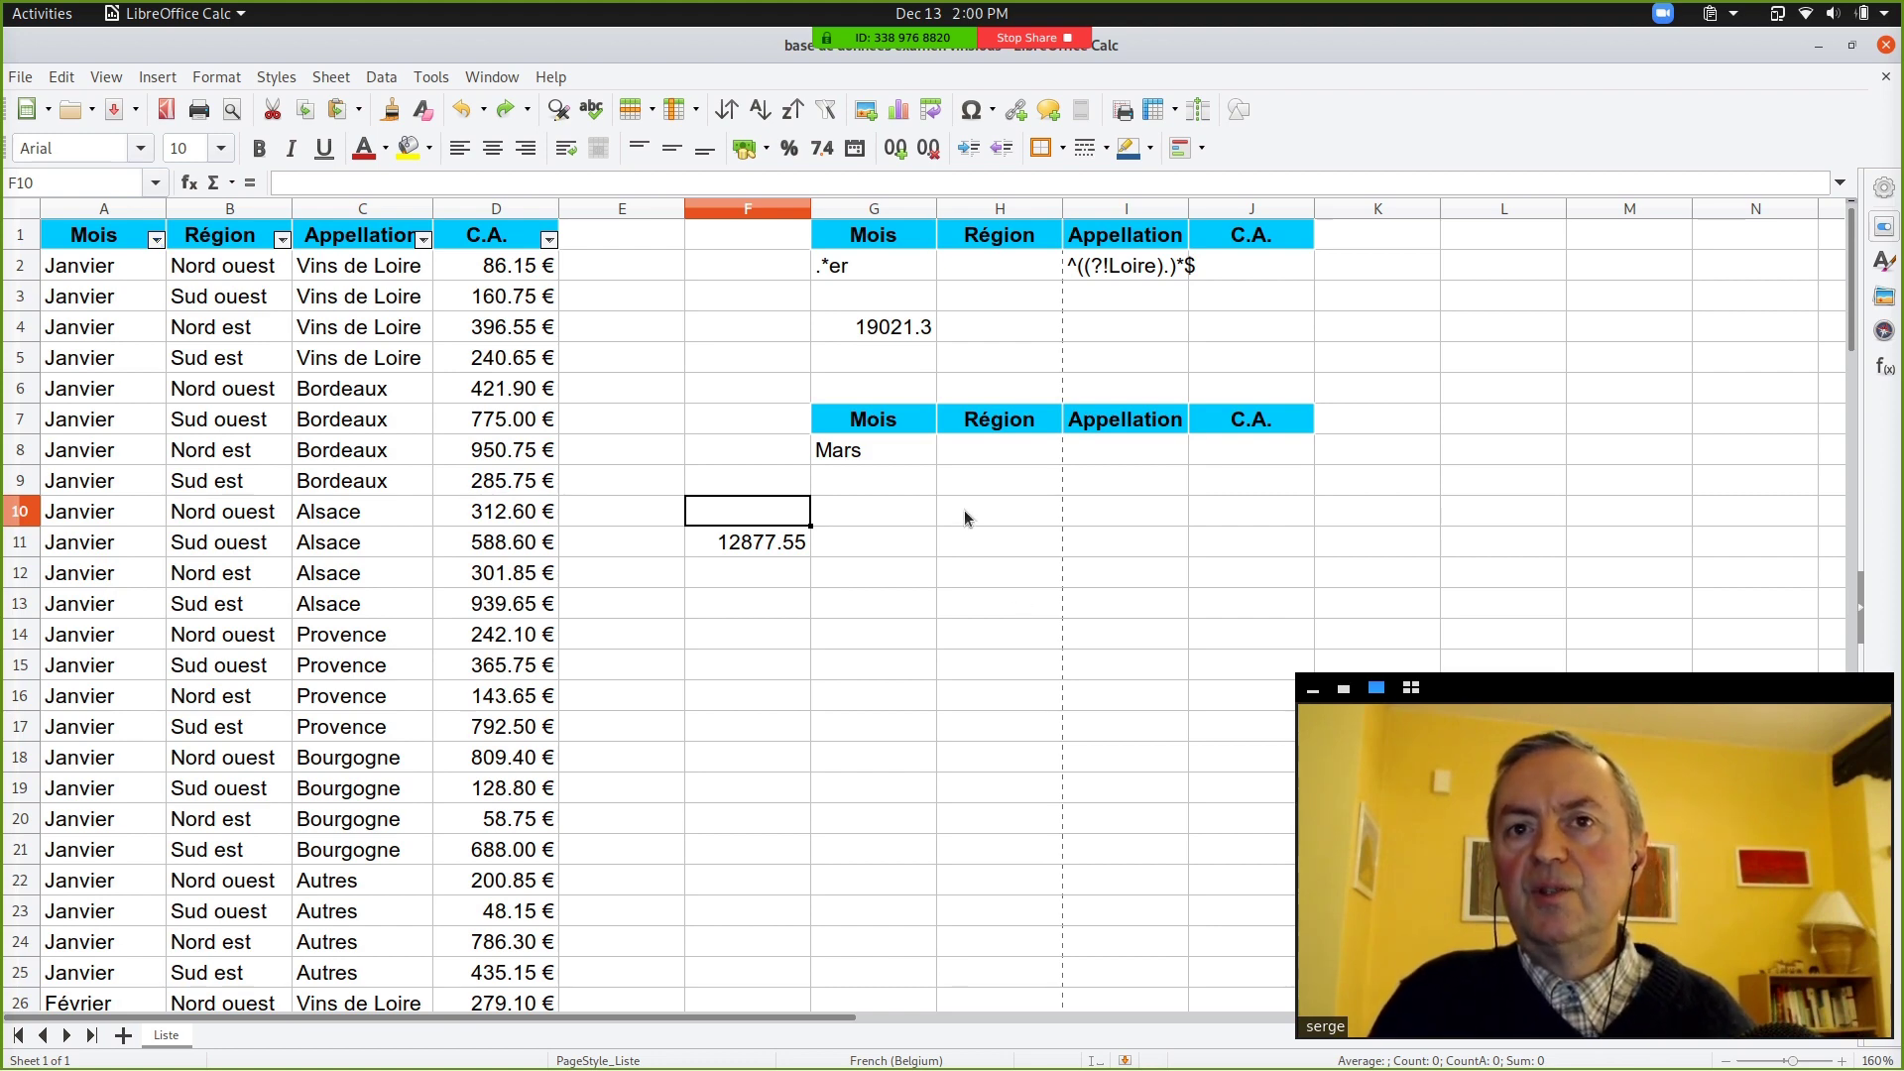
key("XF86AudioMicMute")
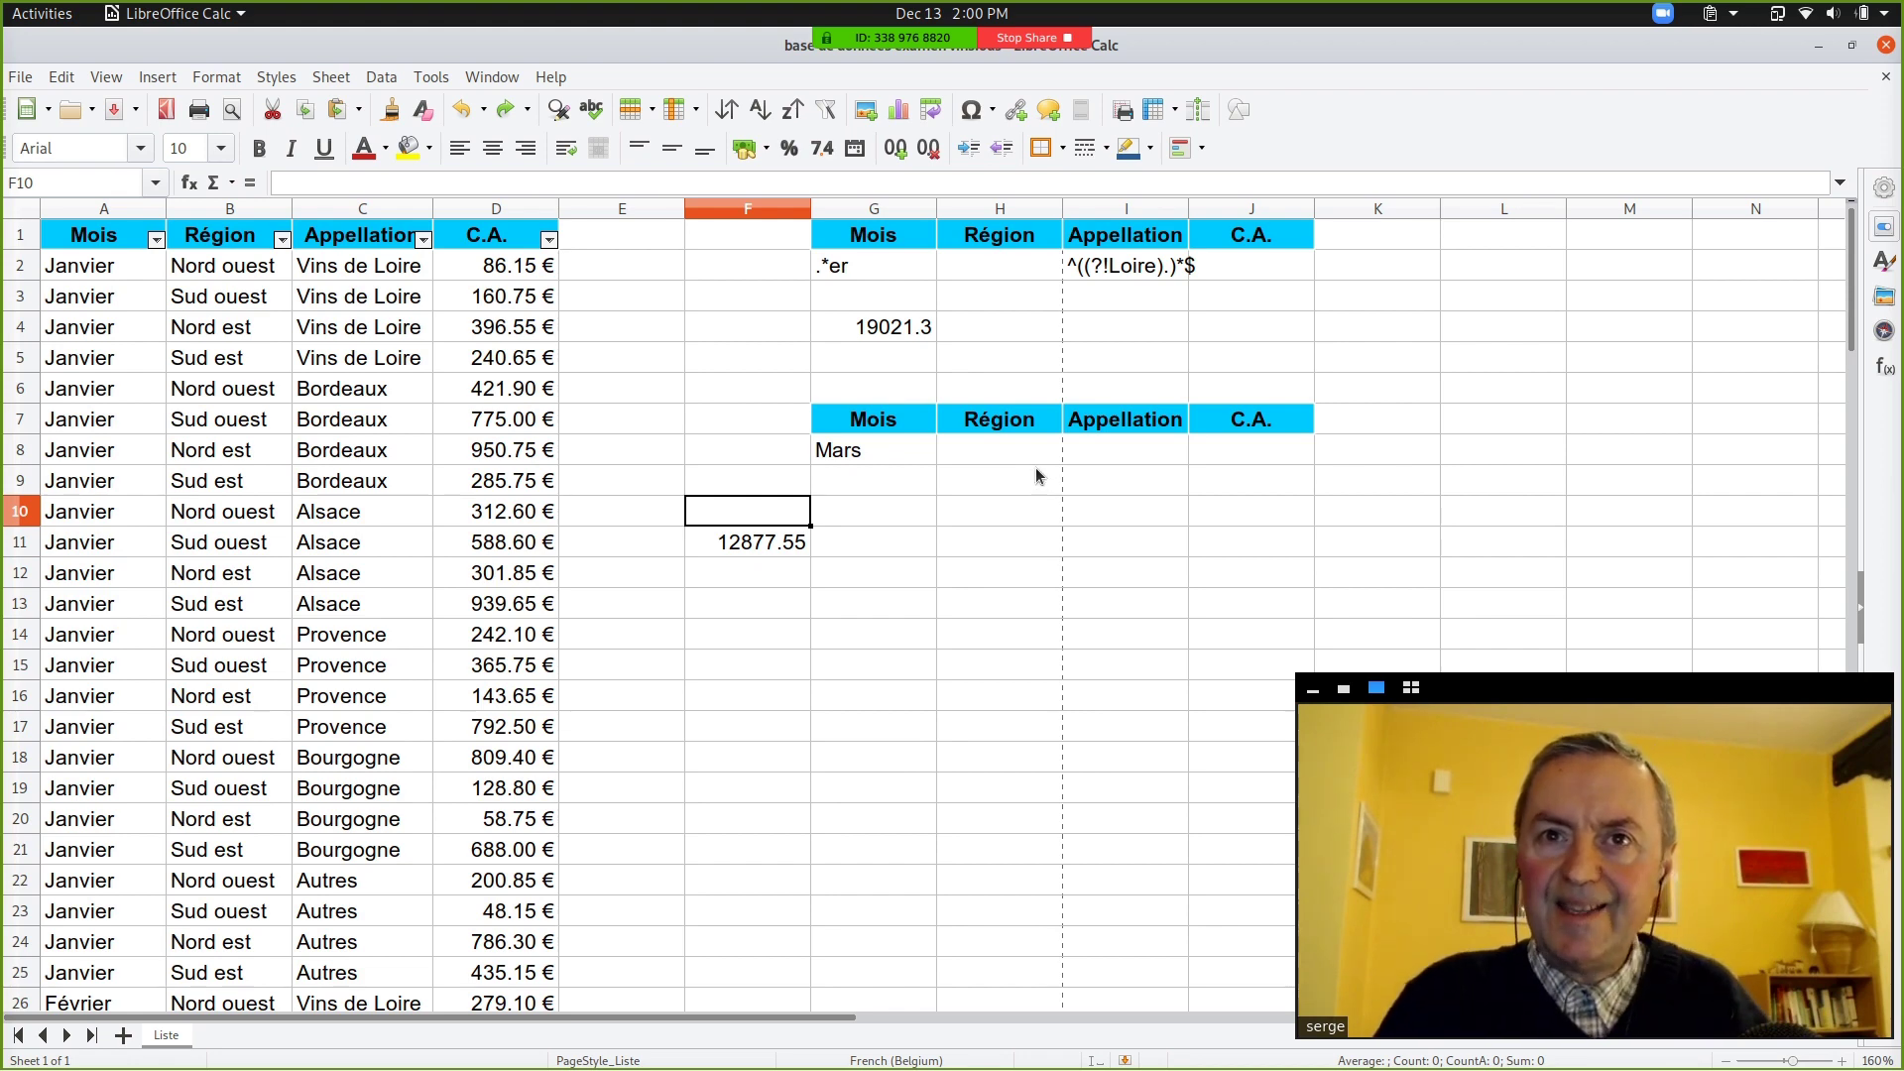
Step: Autofit column I to show the ^((?!Loire).)*$ criterion, then check G4's DSUM result
left_click(1118, 276)
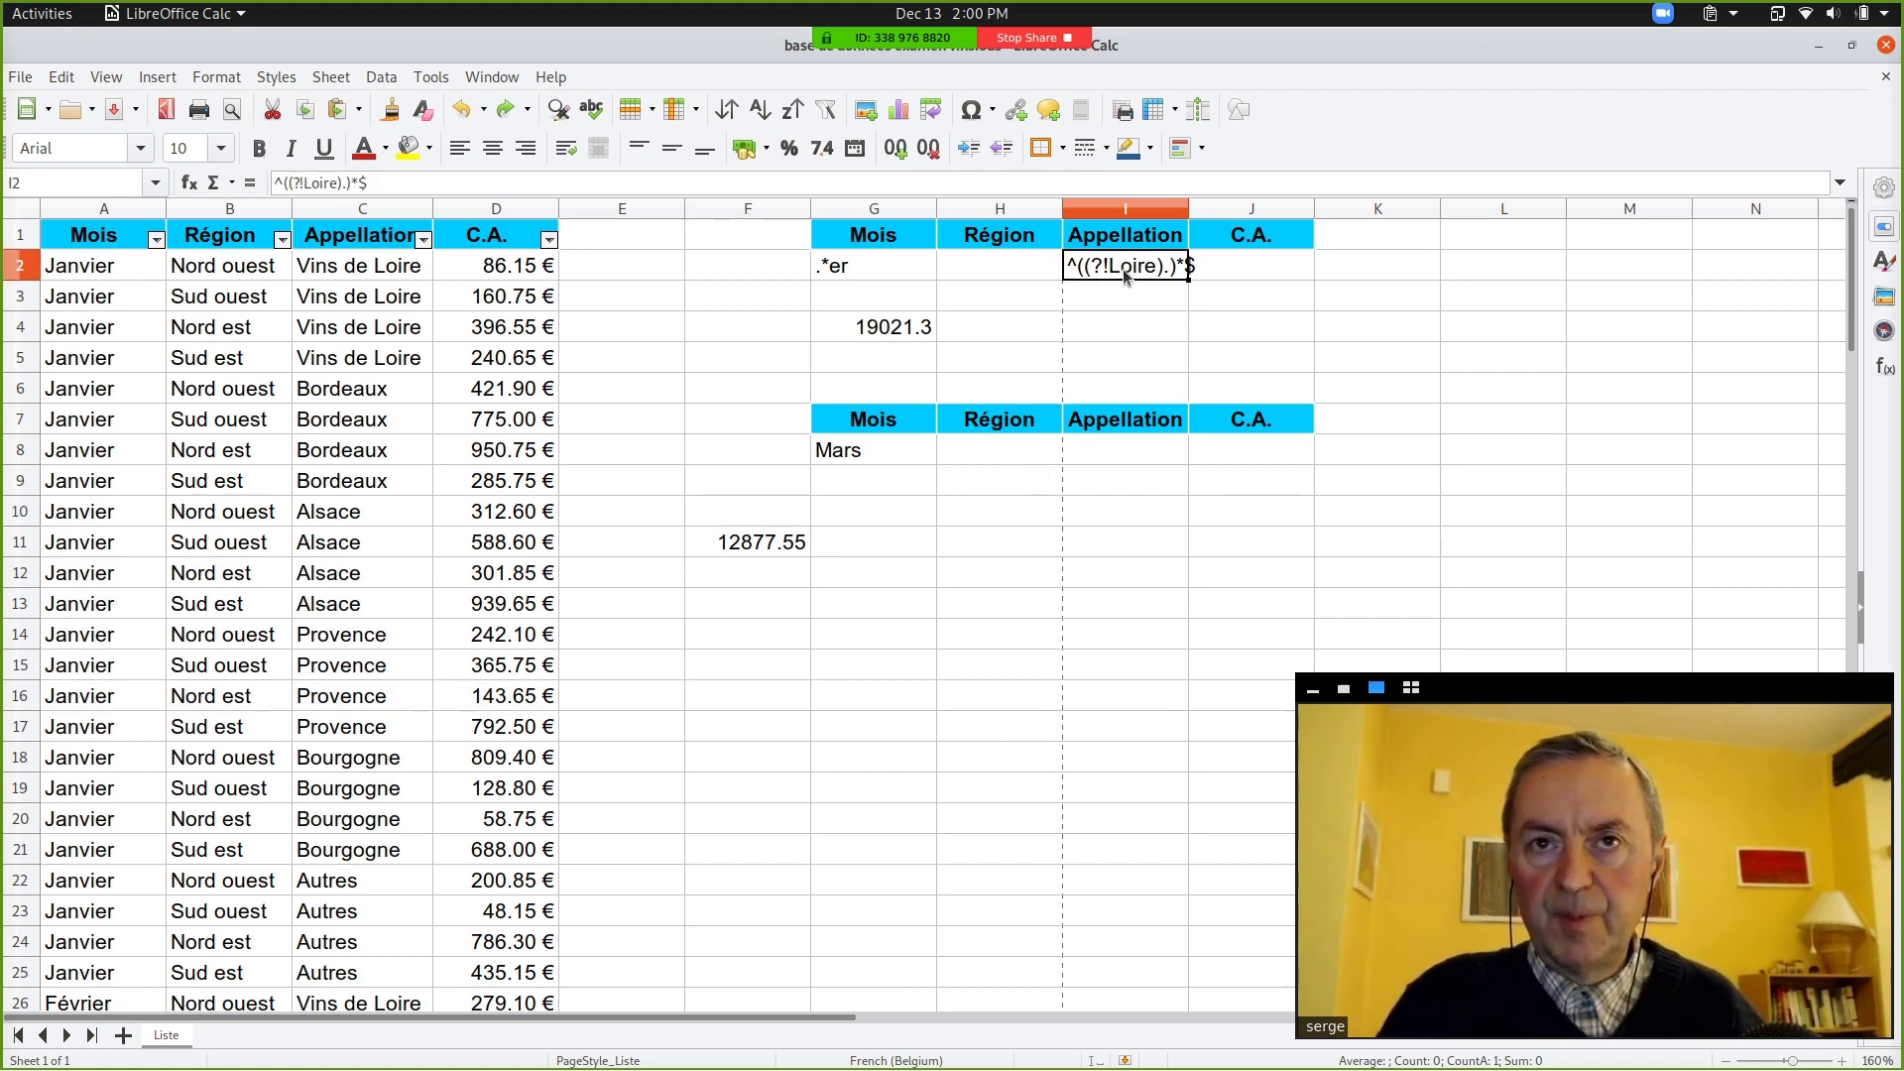
left_click(871, 277)
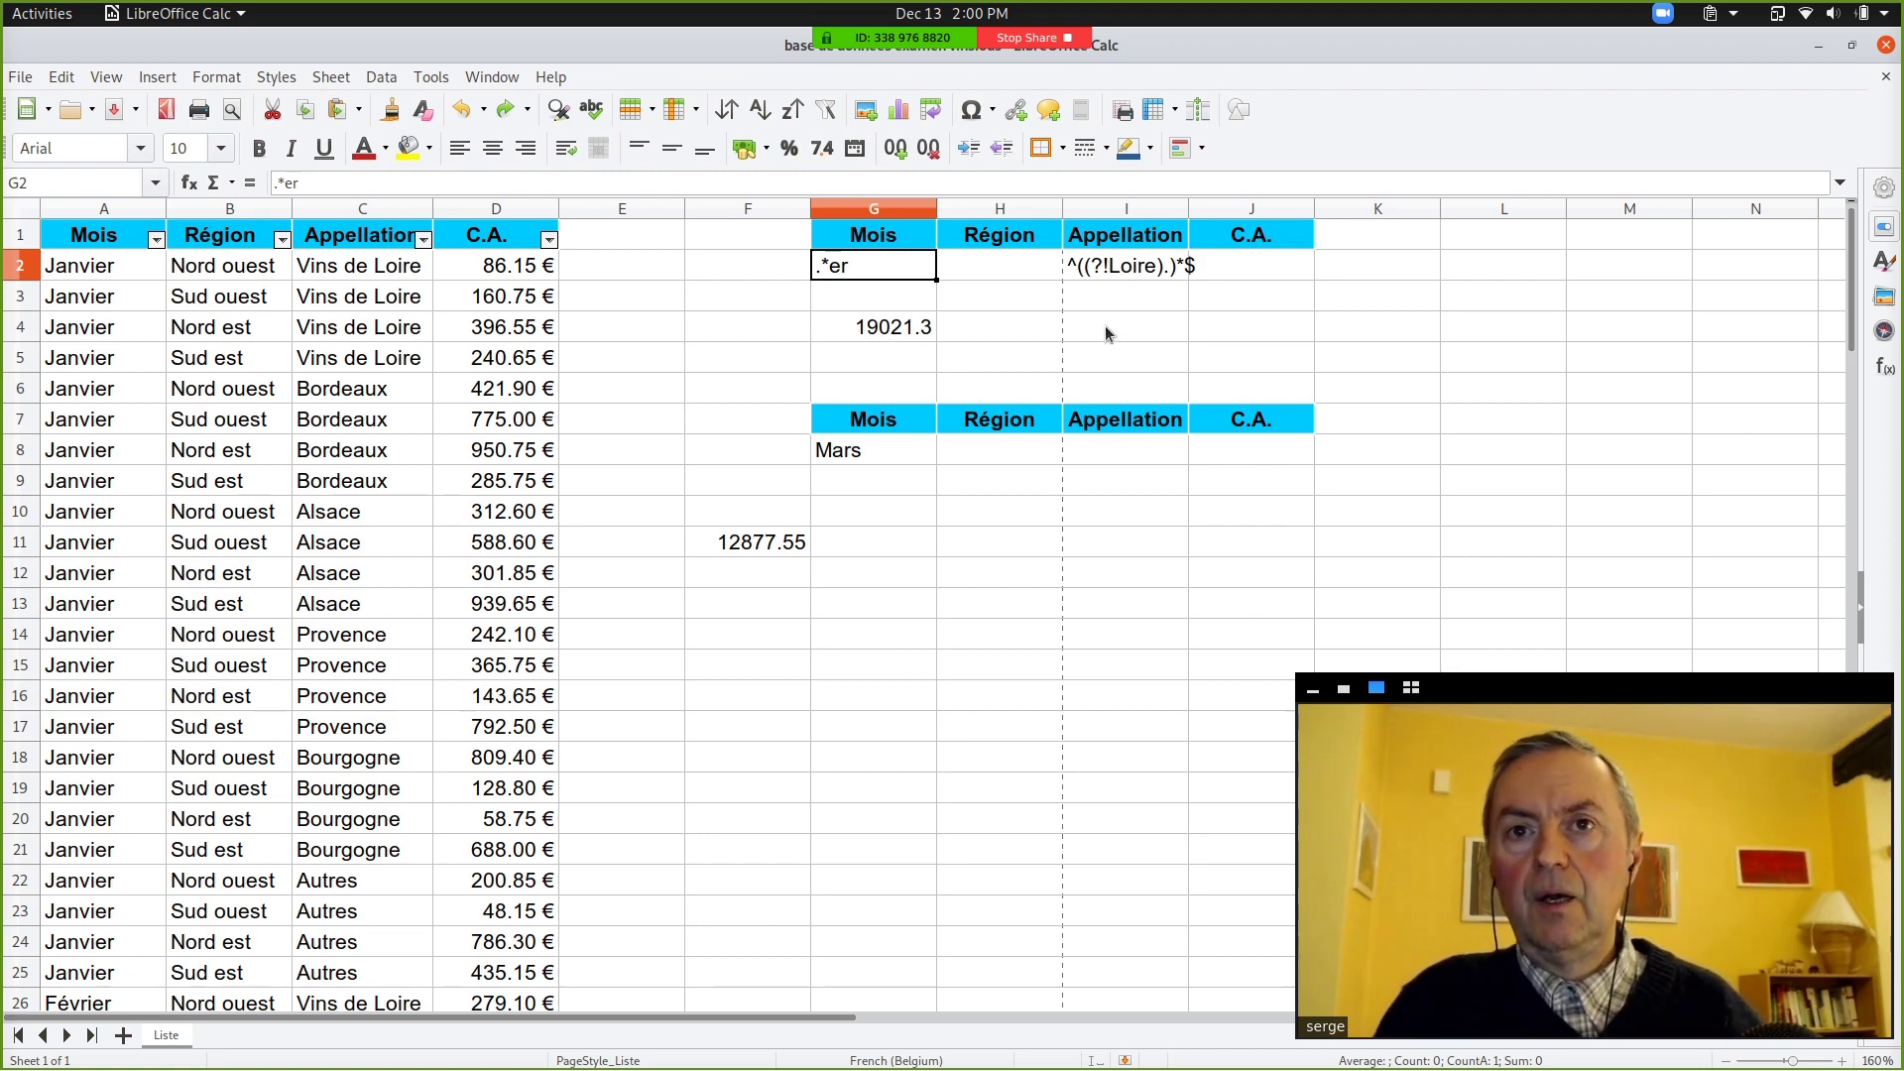
scroll(1093, 338, "up", 1)
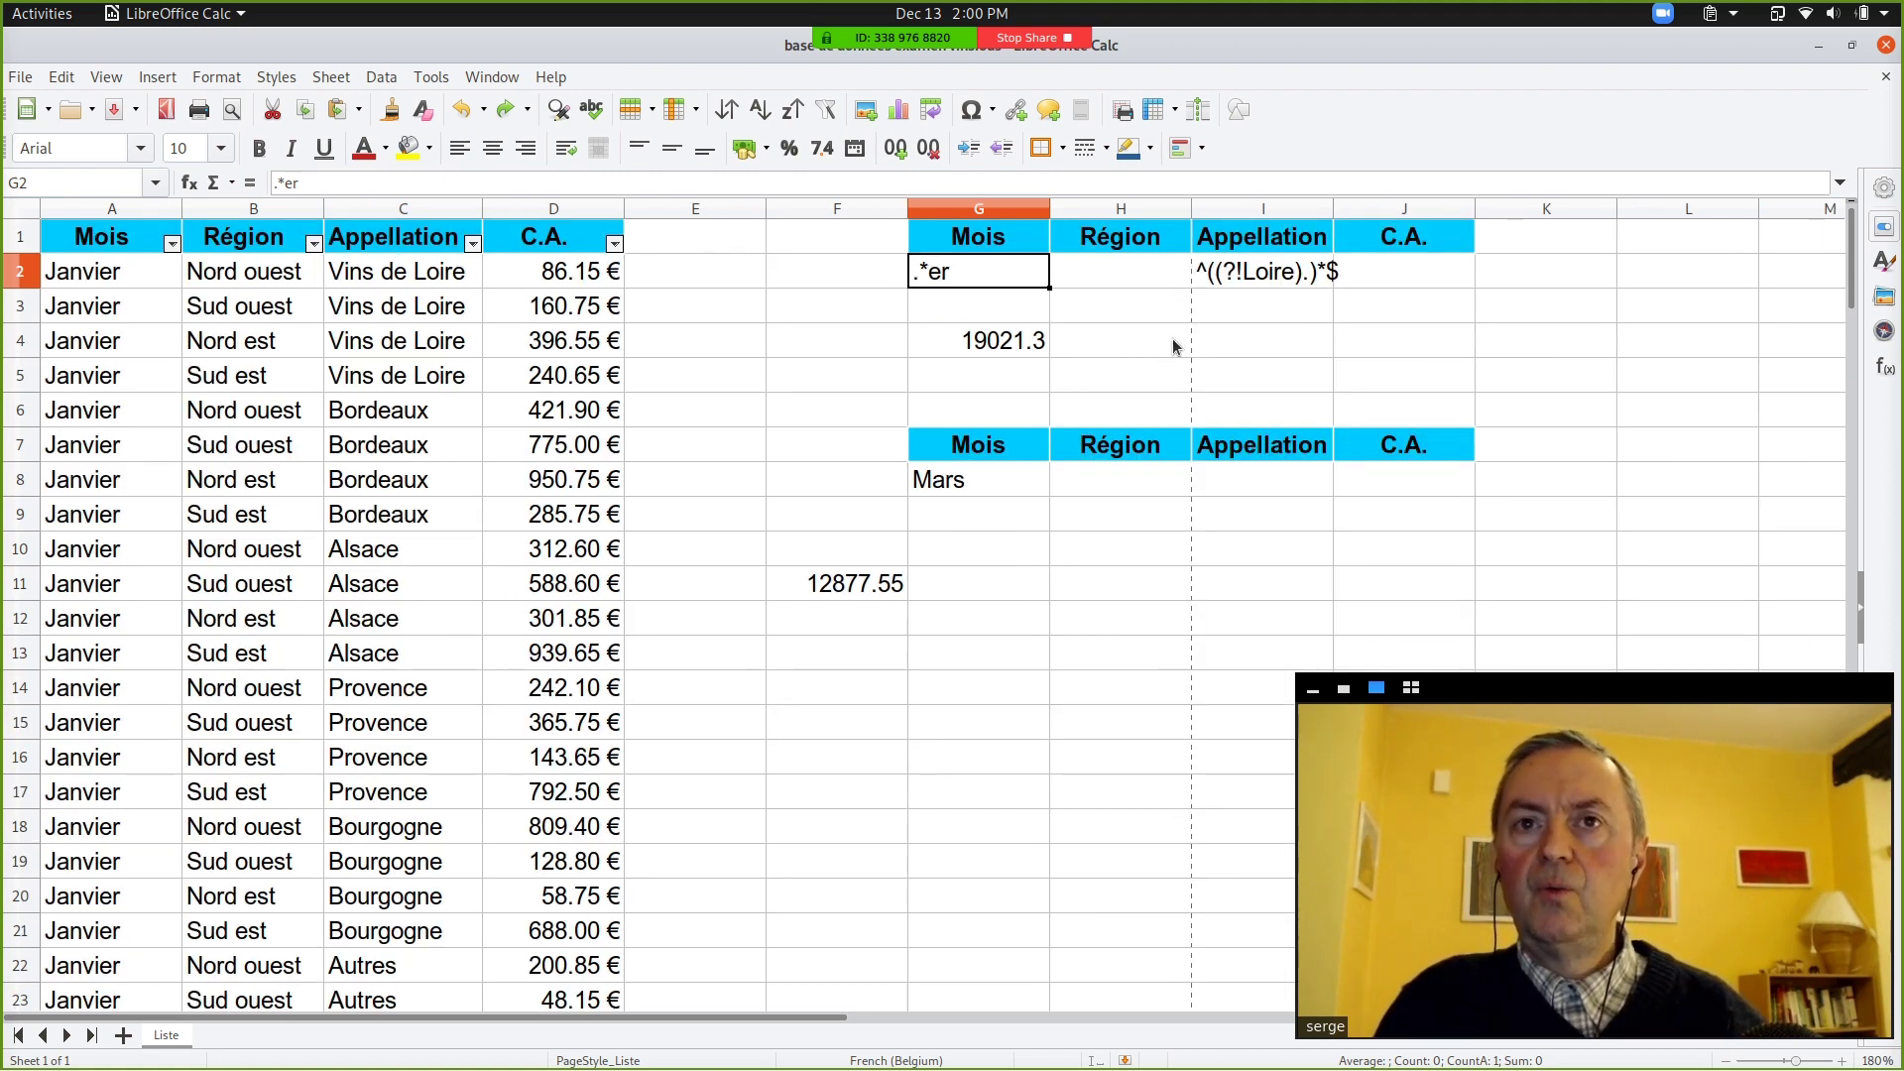
left_click(1253, 281)
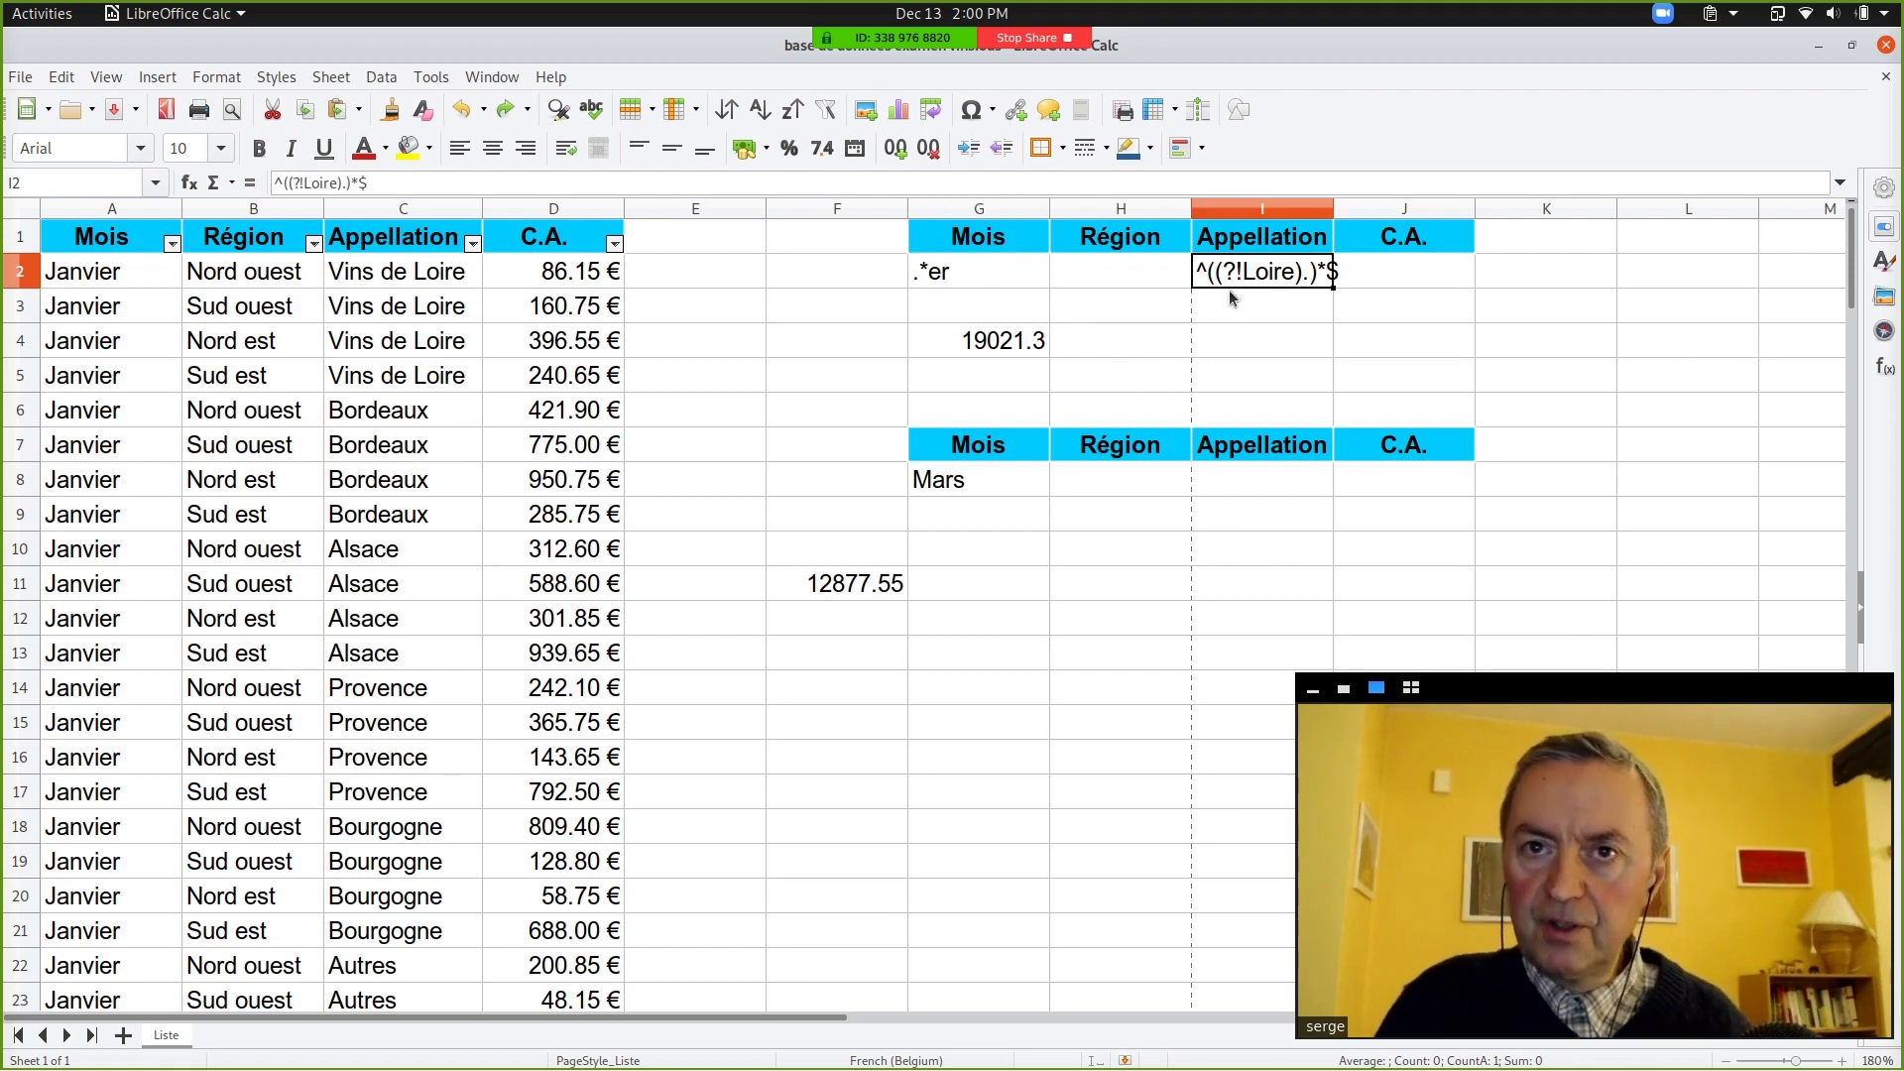
double_click(1333, 208)
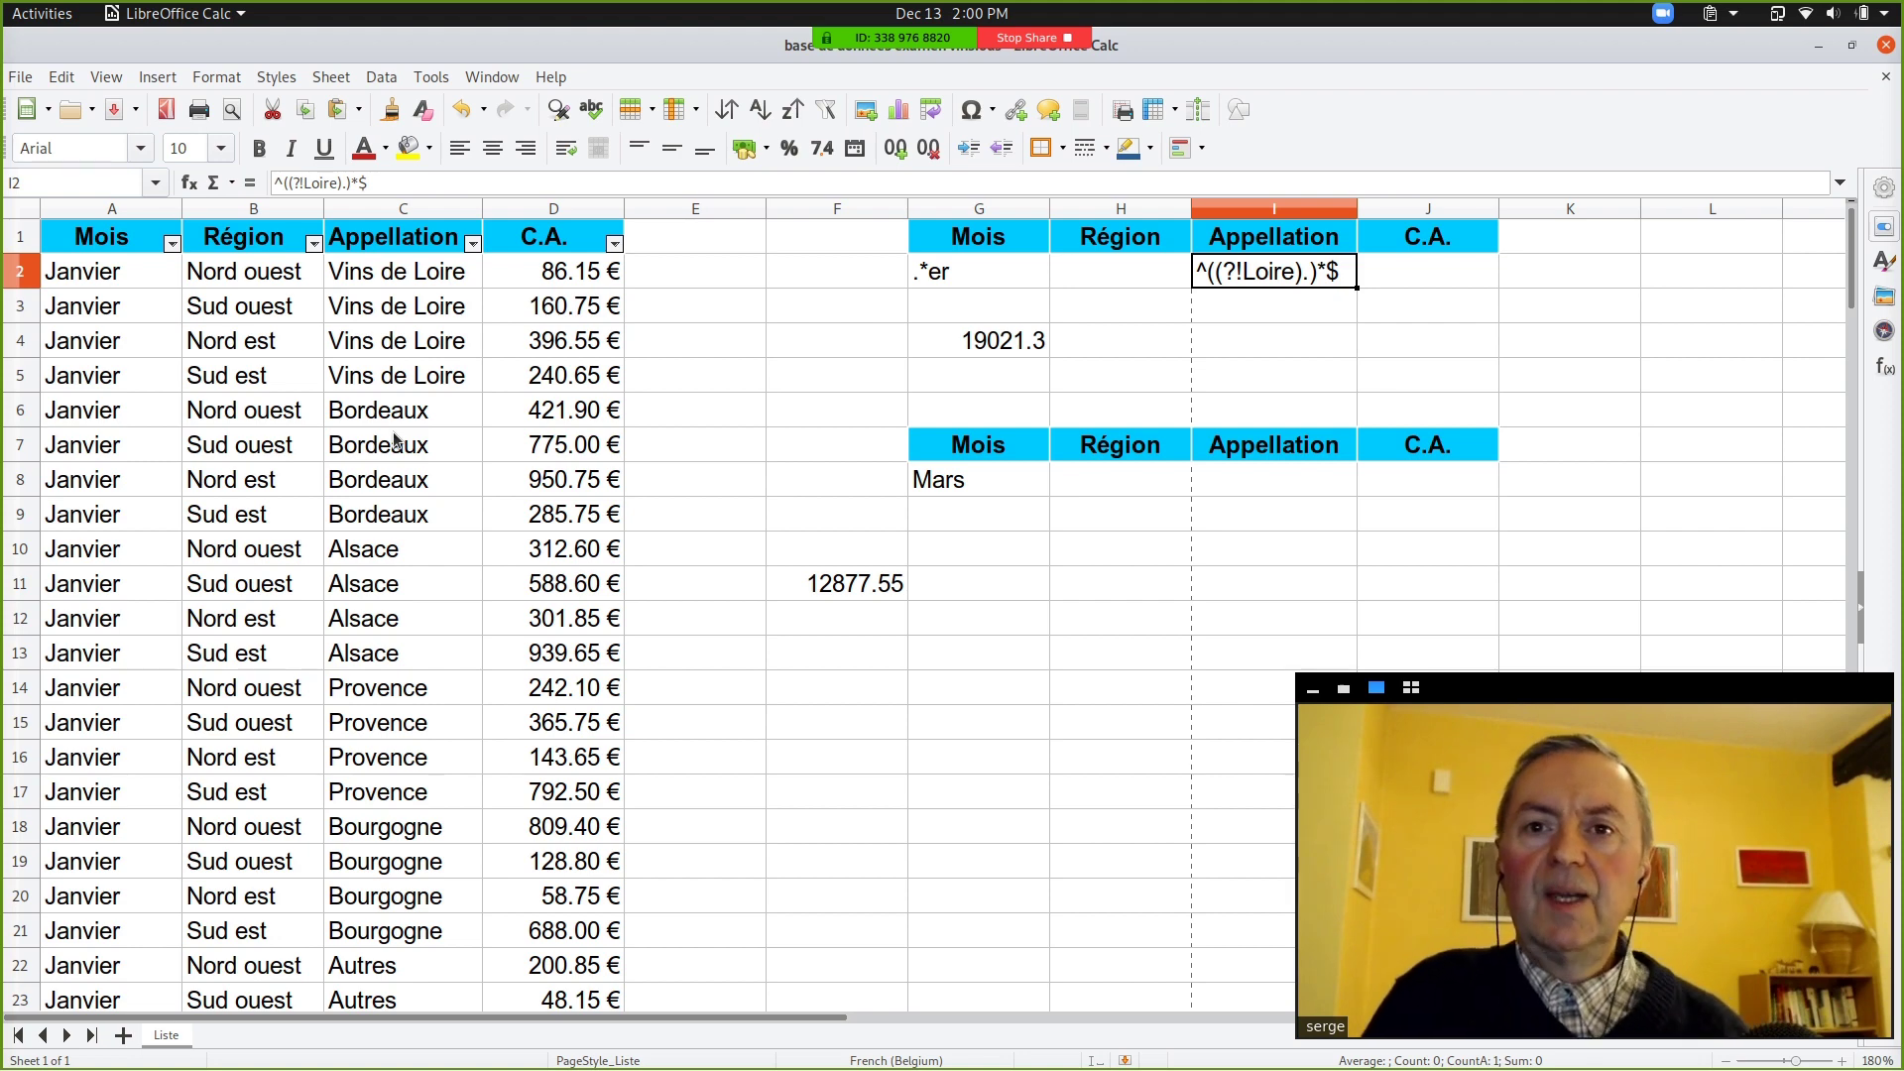
left_click(940, 341)
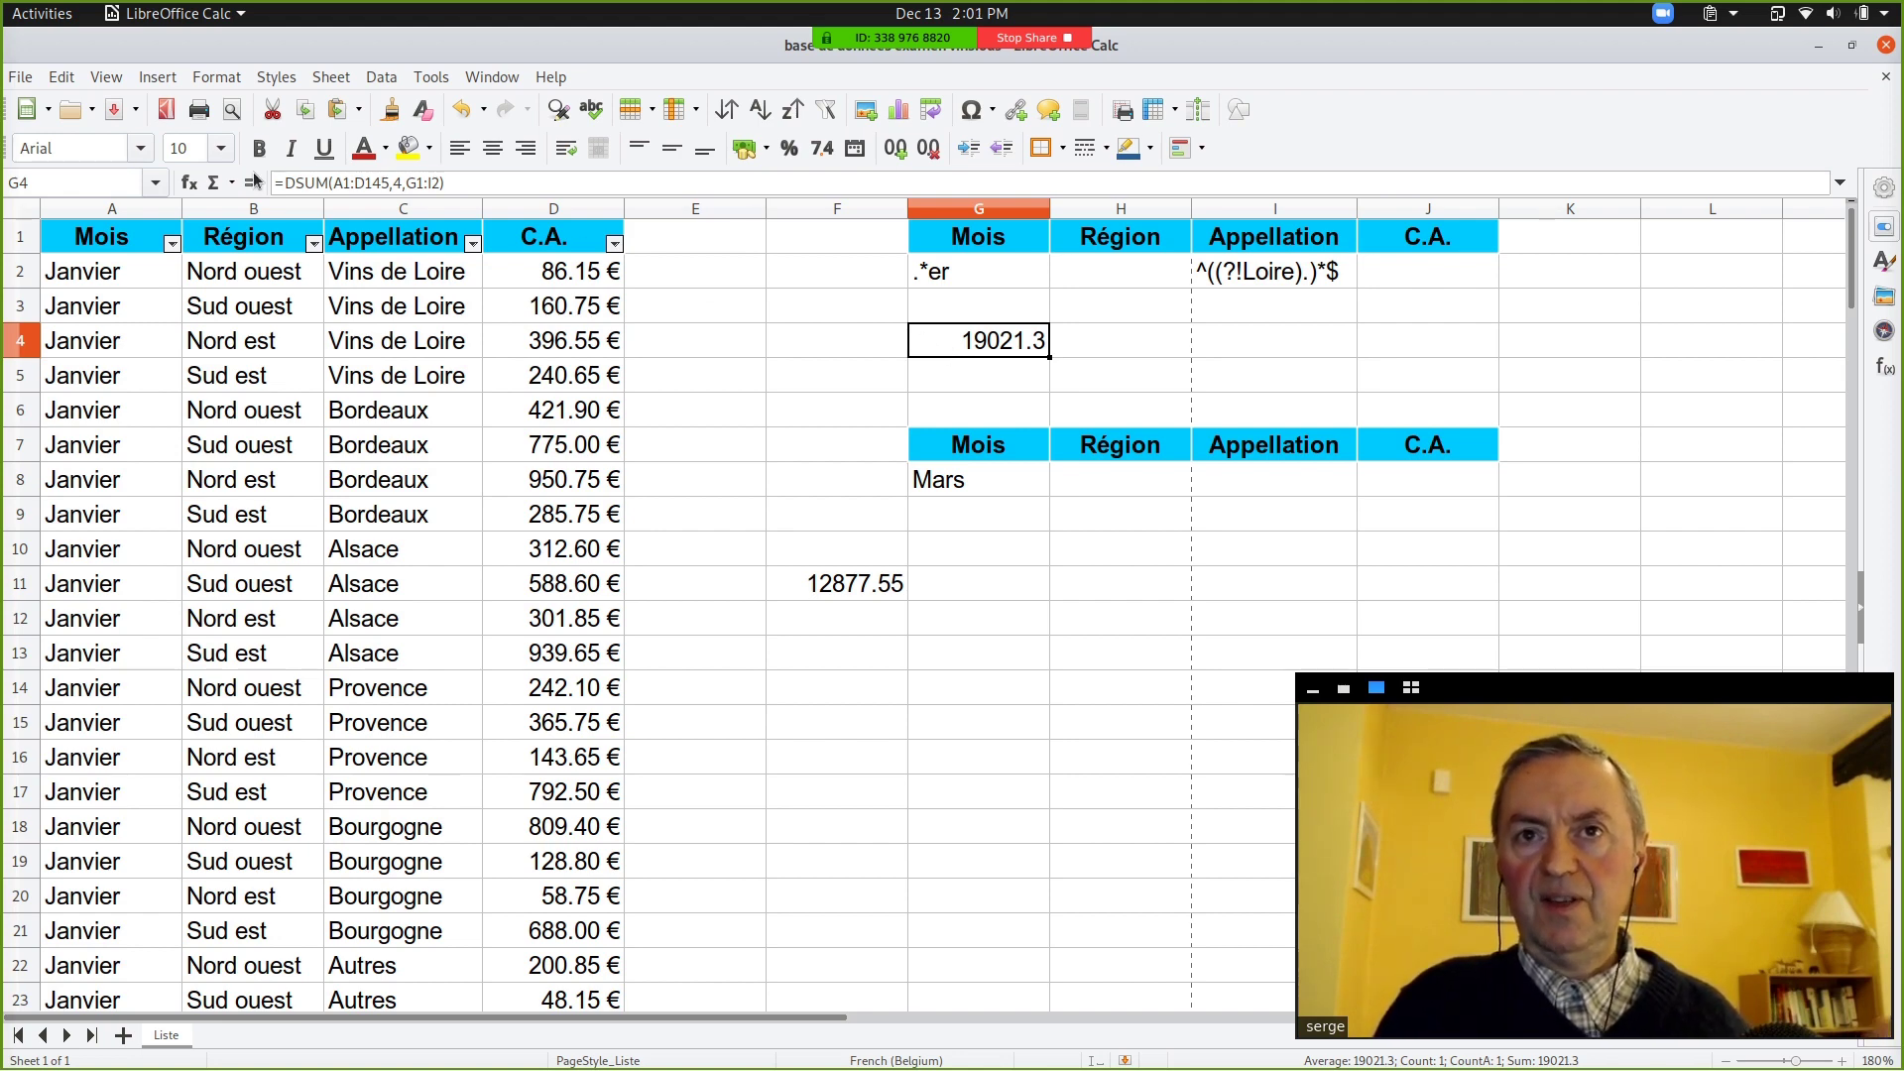
Step: Review G4's DSUM arguments in the Function Wizard, then close it
left_click(189, 183)
left_click_drag(724, 270, 529, 217)
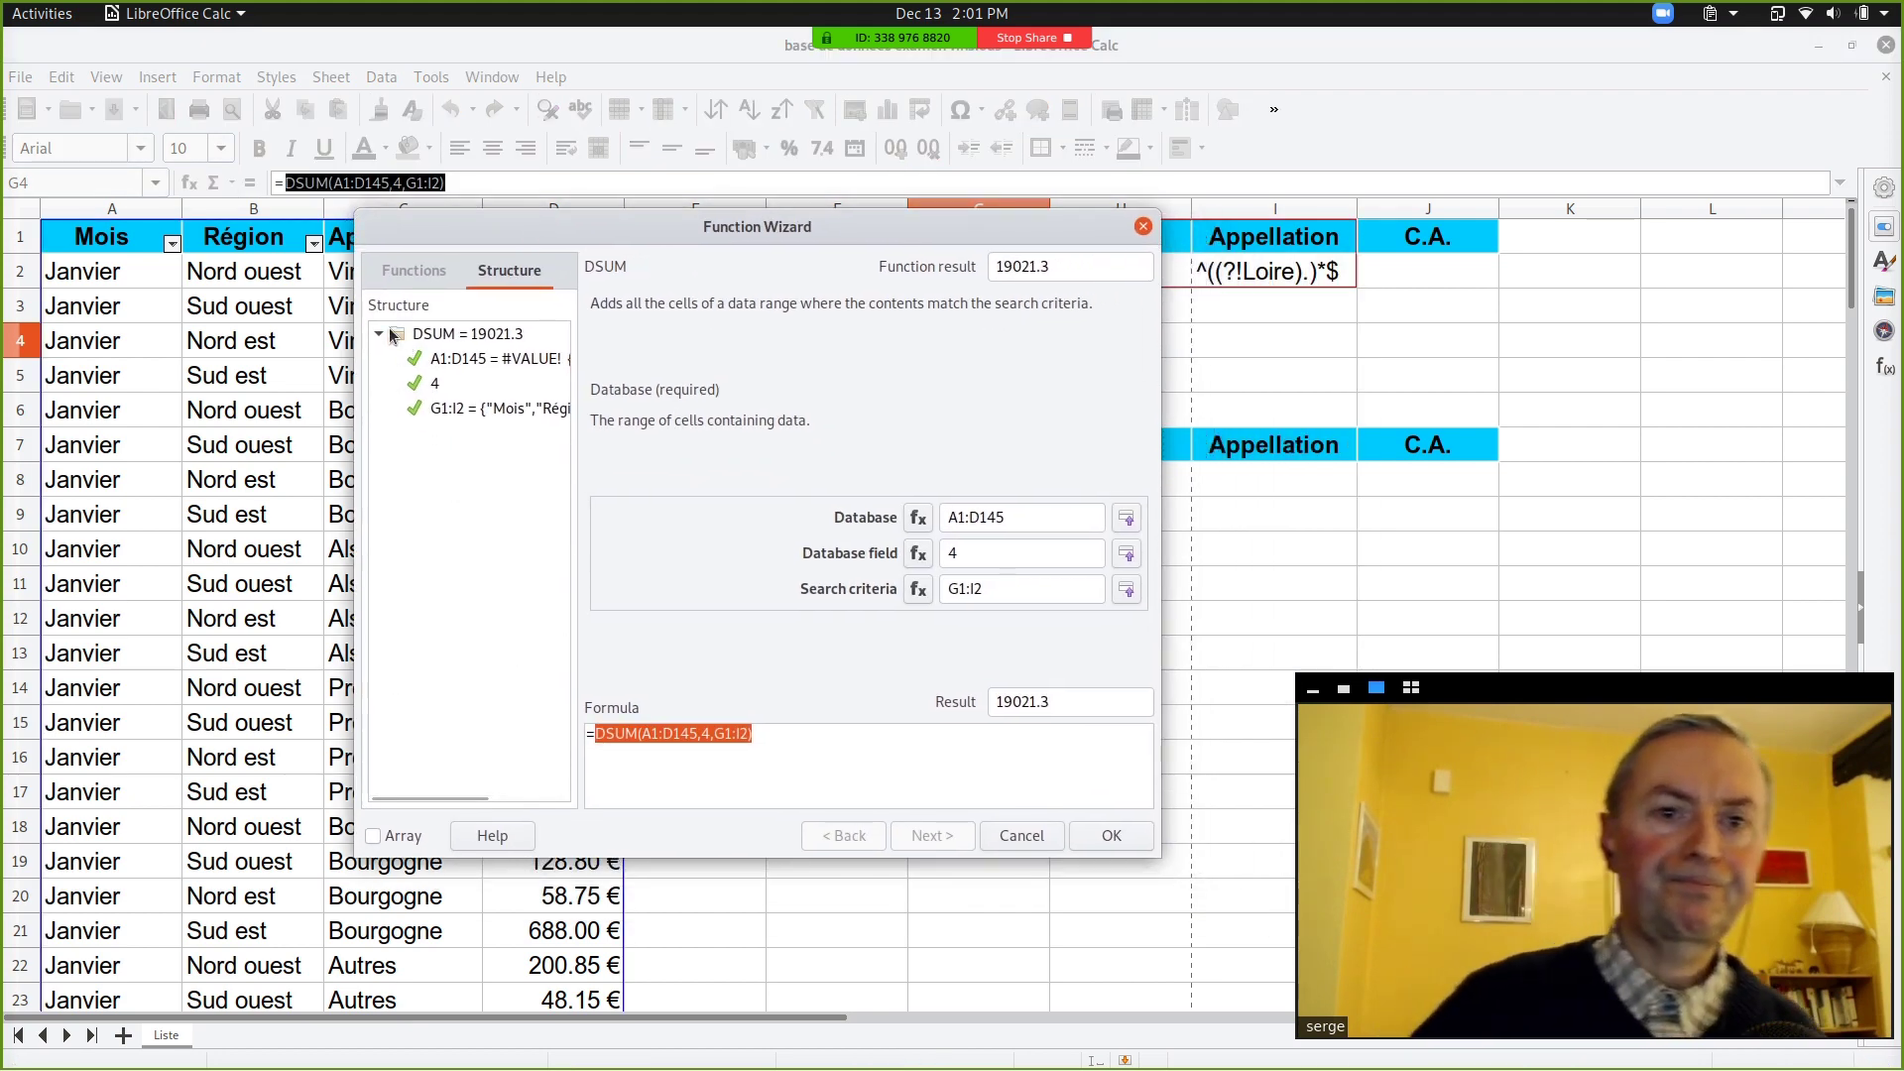
left_click(1022, 835)
Step: Open the Function Wizard on empty cell F5 and search for functions matching 'd'
left_click(836, 375)
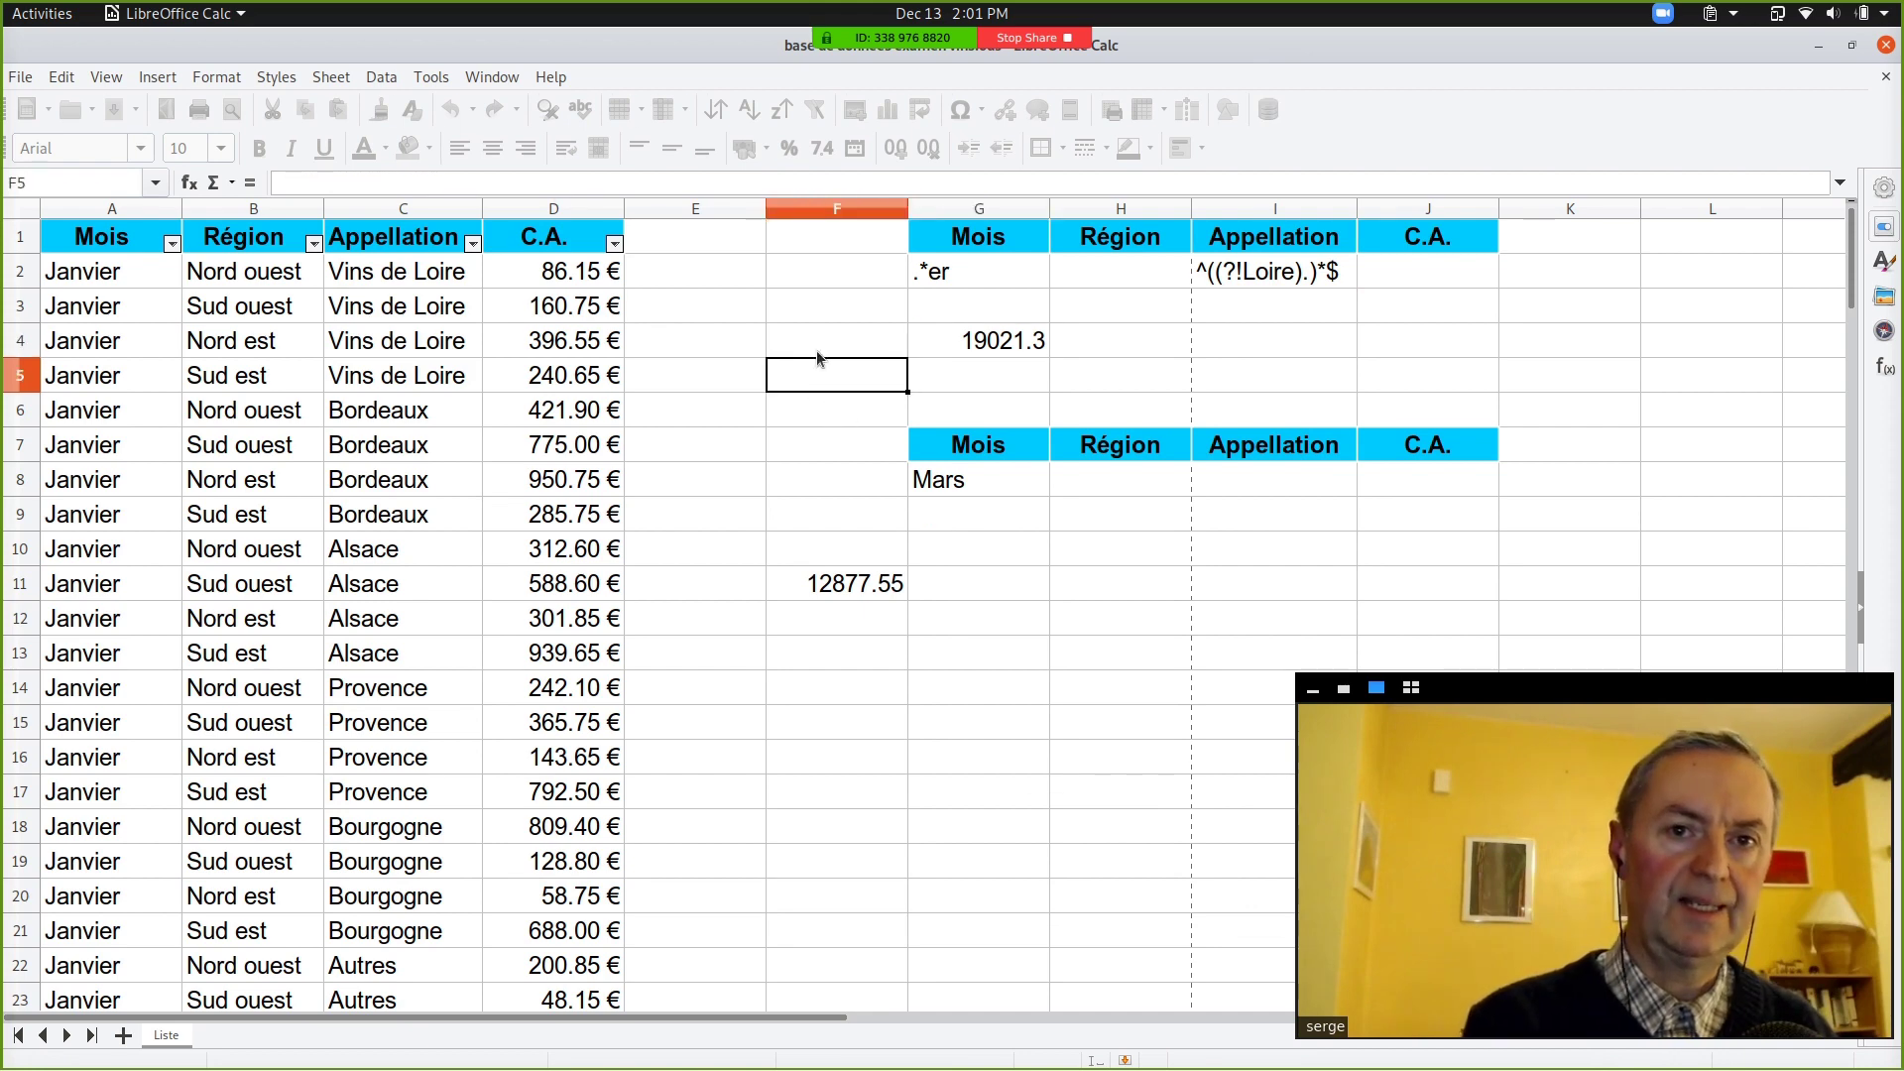
left_click(186, 182)
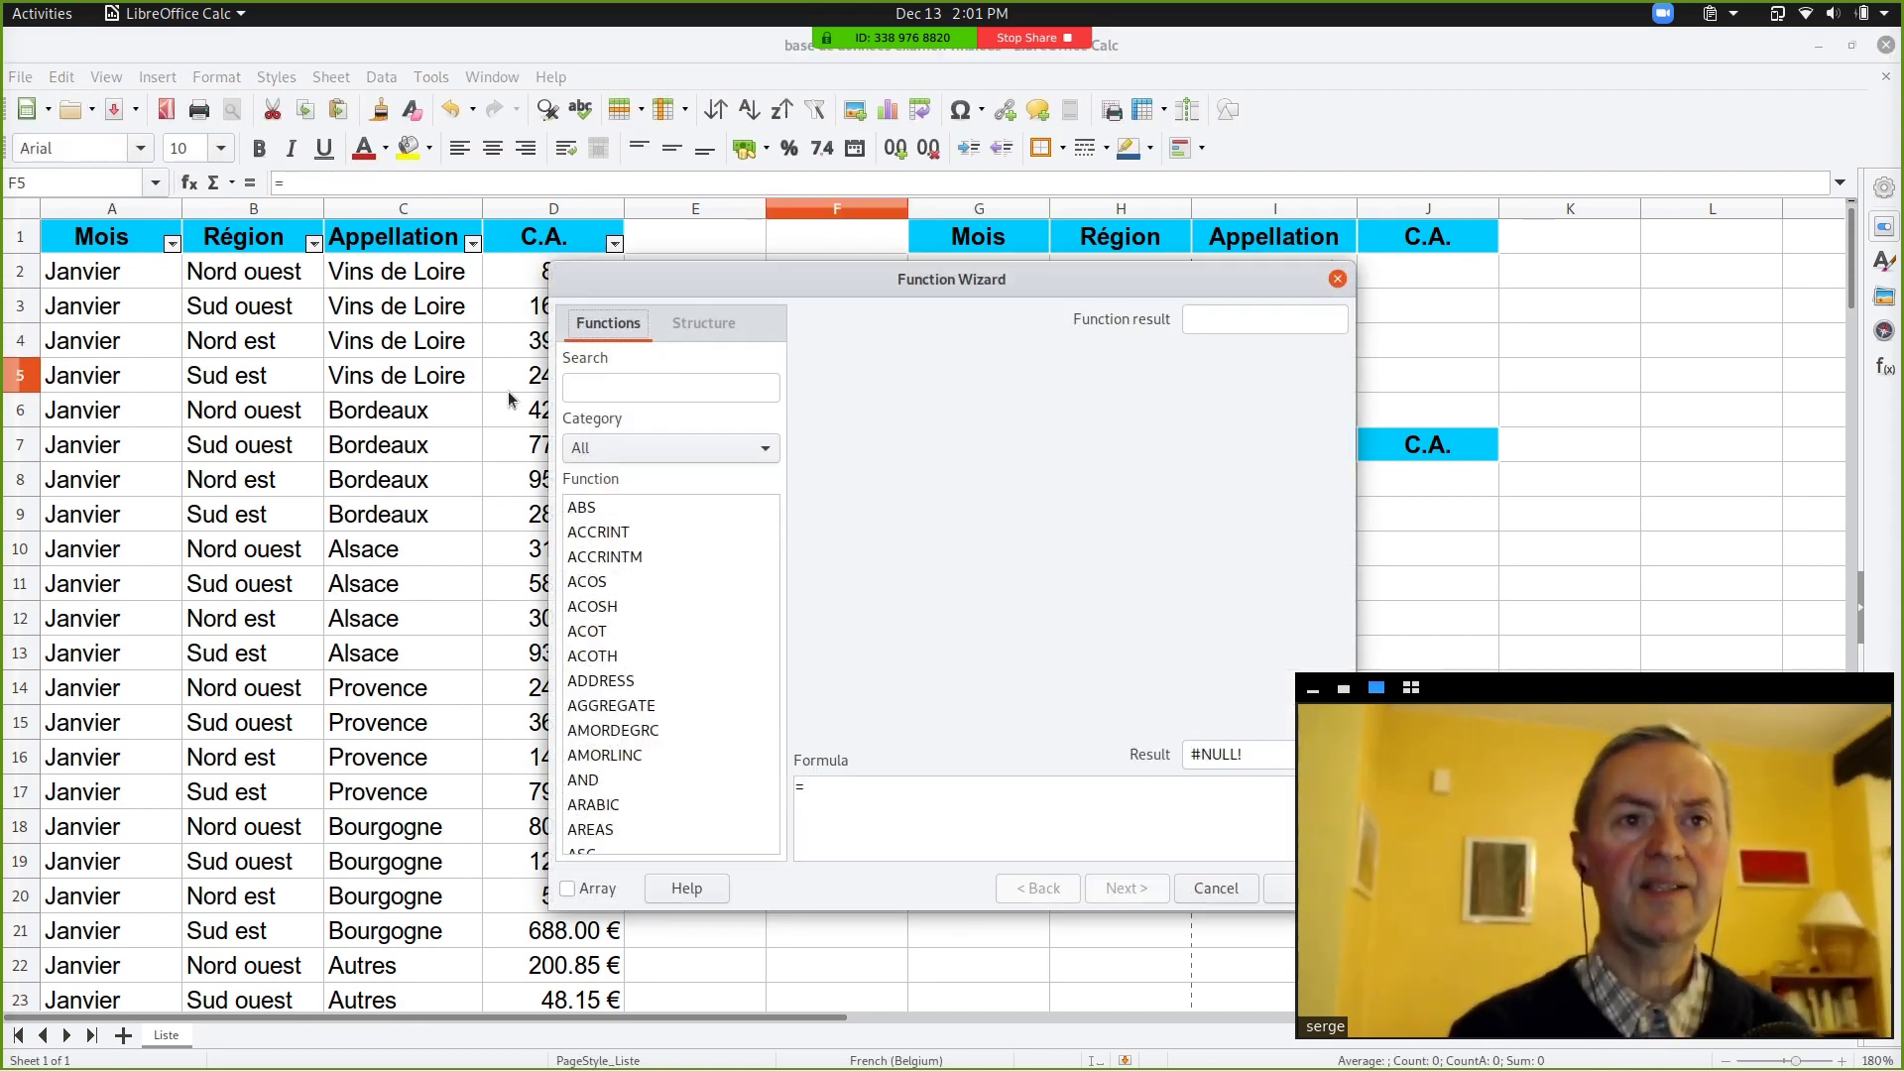
left_click_drag(666, 278, 540, 263)
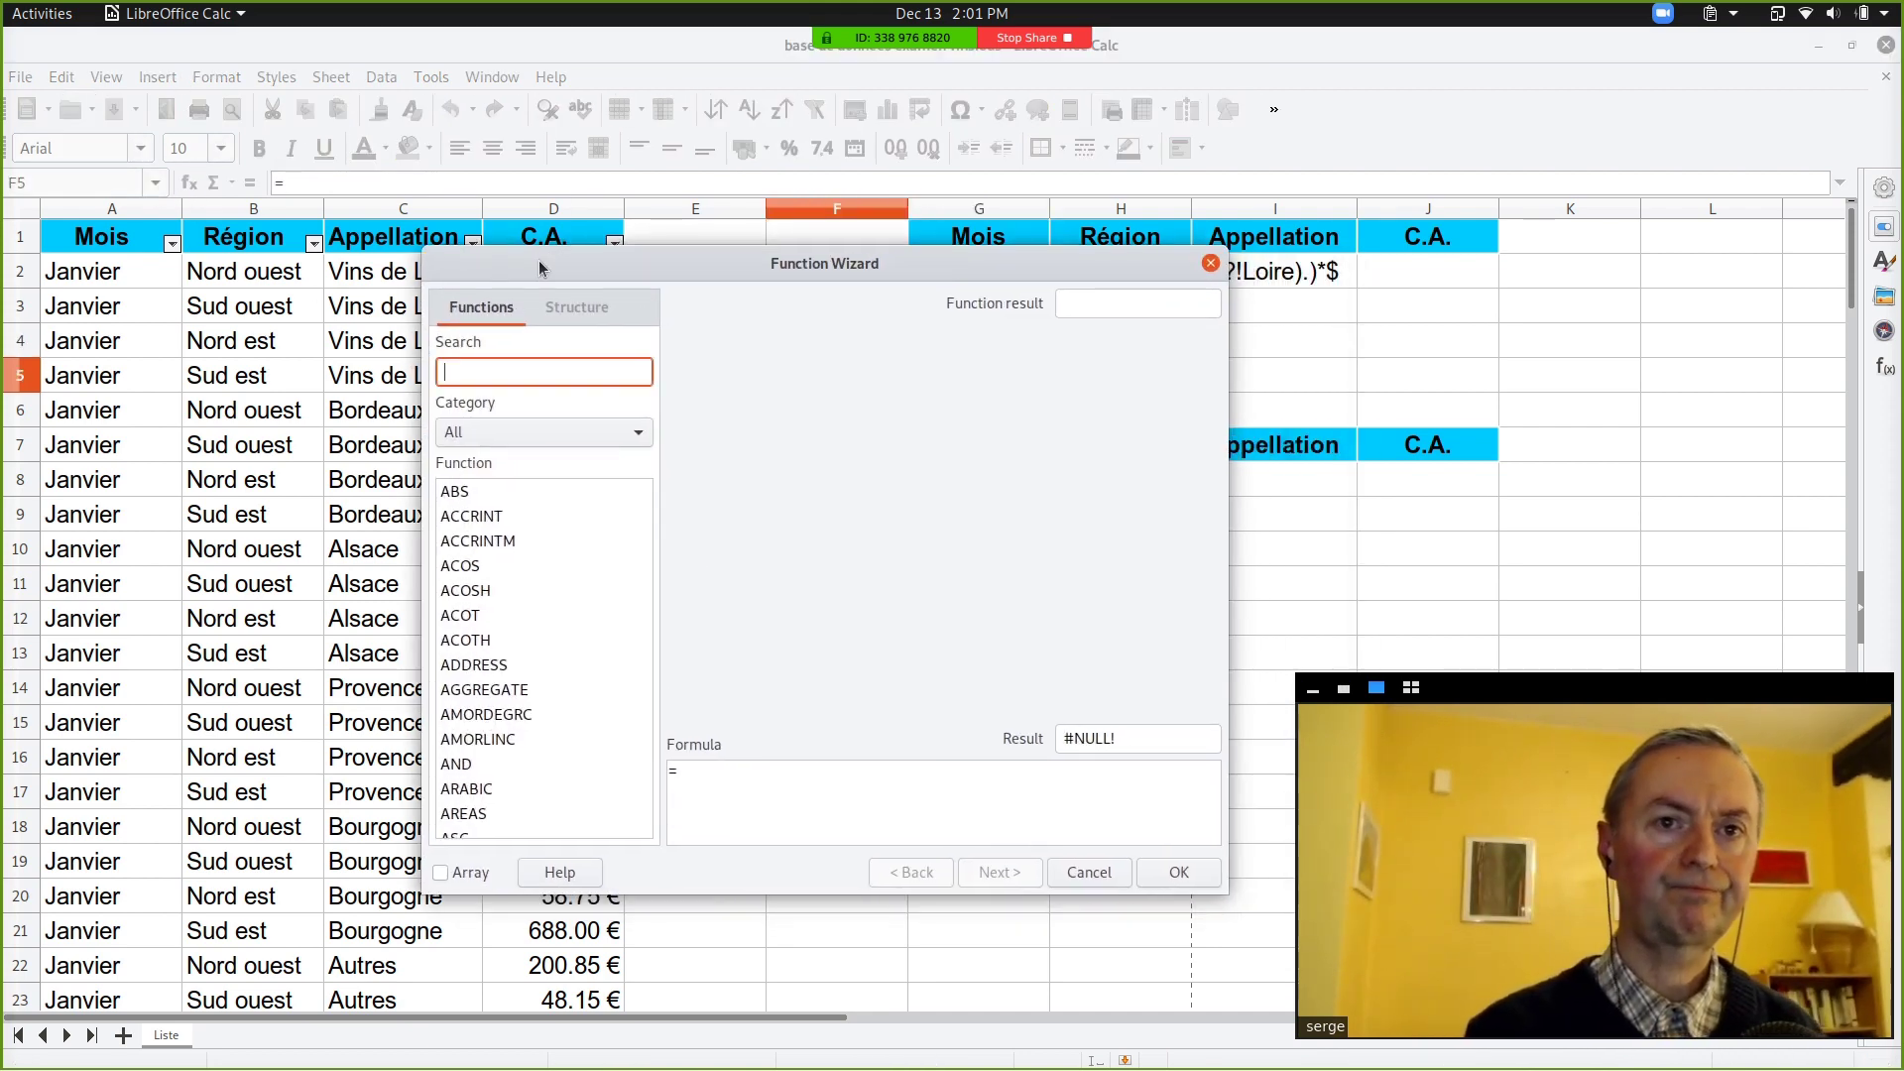
type("d")
scroll(550, 536, "down", 3)
scroll(568, 538, "down", 8)
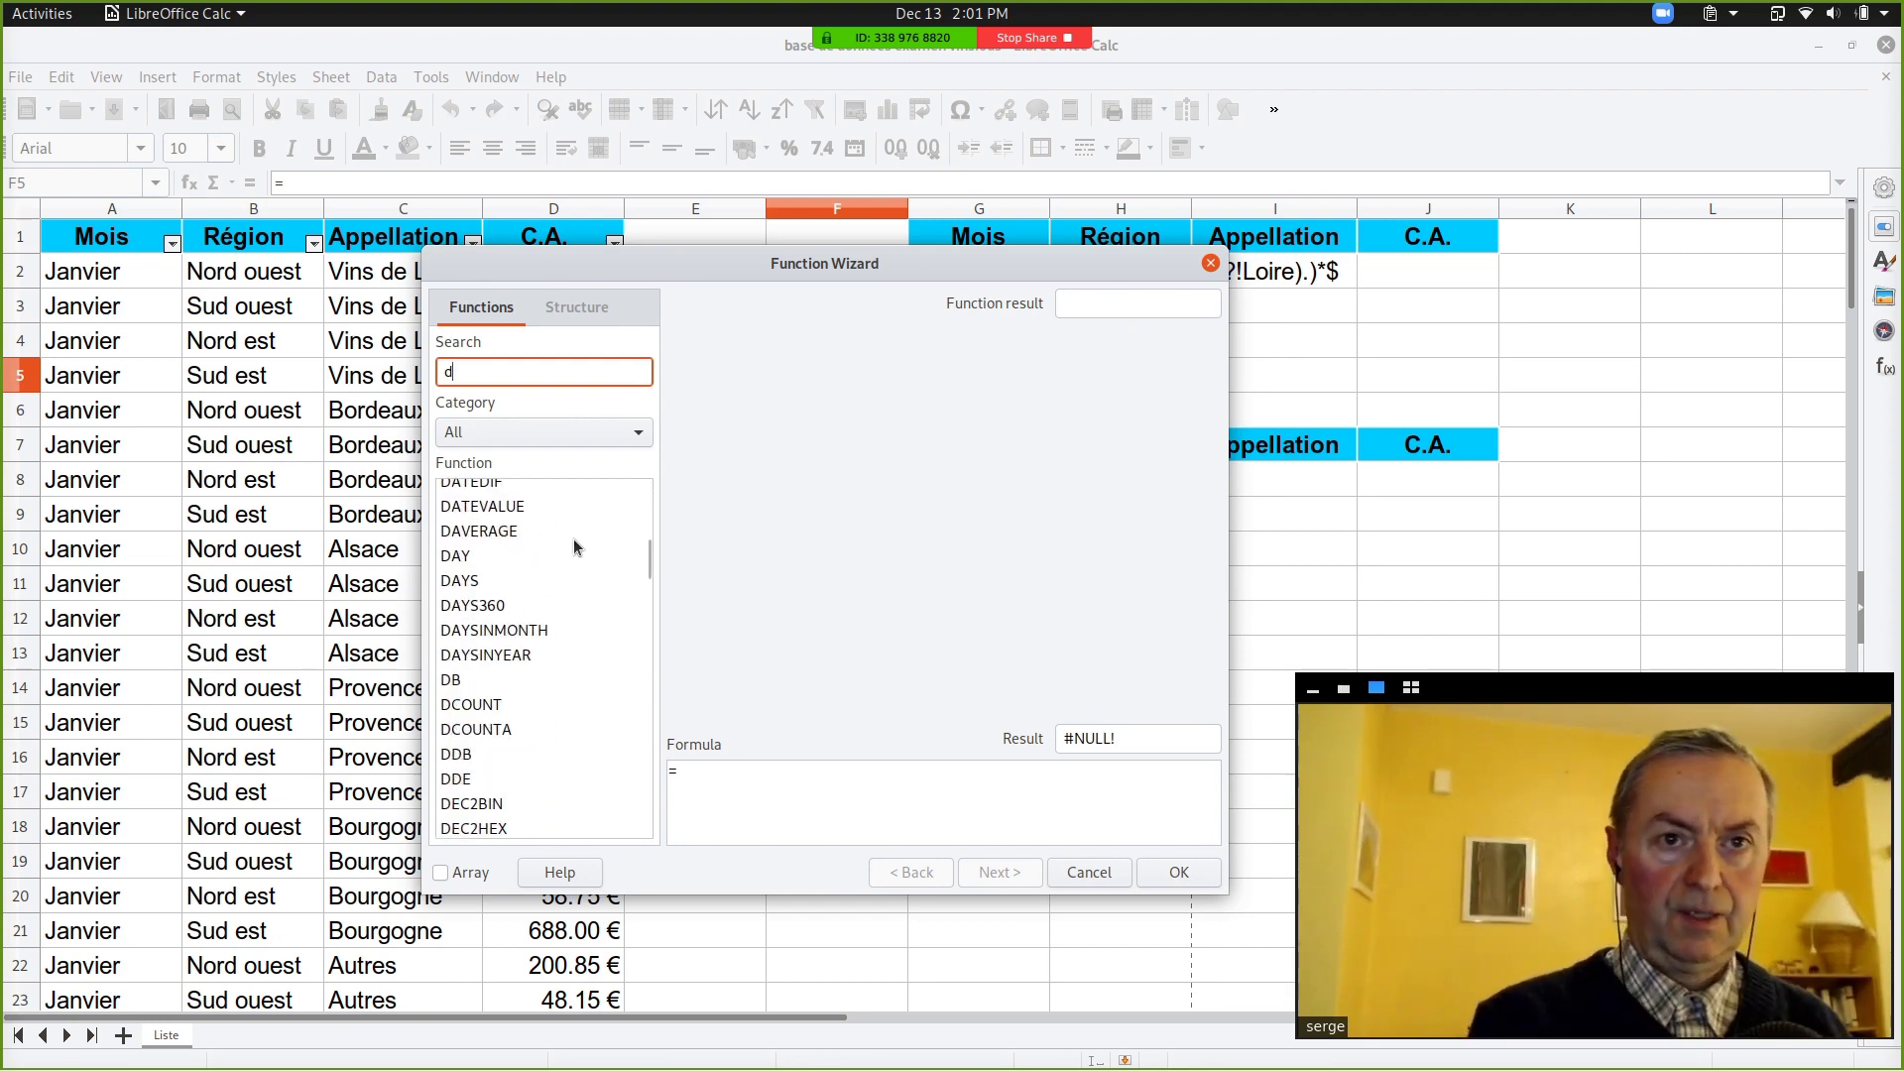
Step: Read the descriptions of DCOUNT, DCOUNTA, DSUM, DSTDEV, DSTDEVP and DPRODUCT
left_click(497, 656)
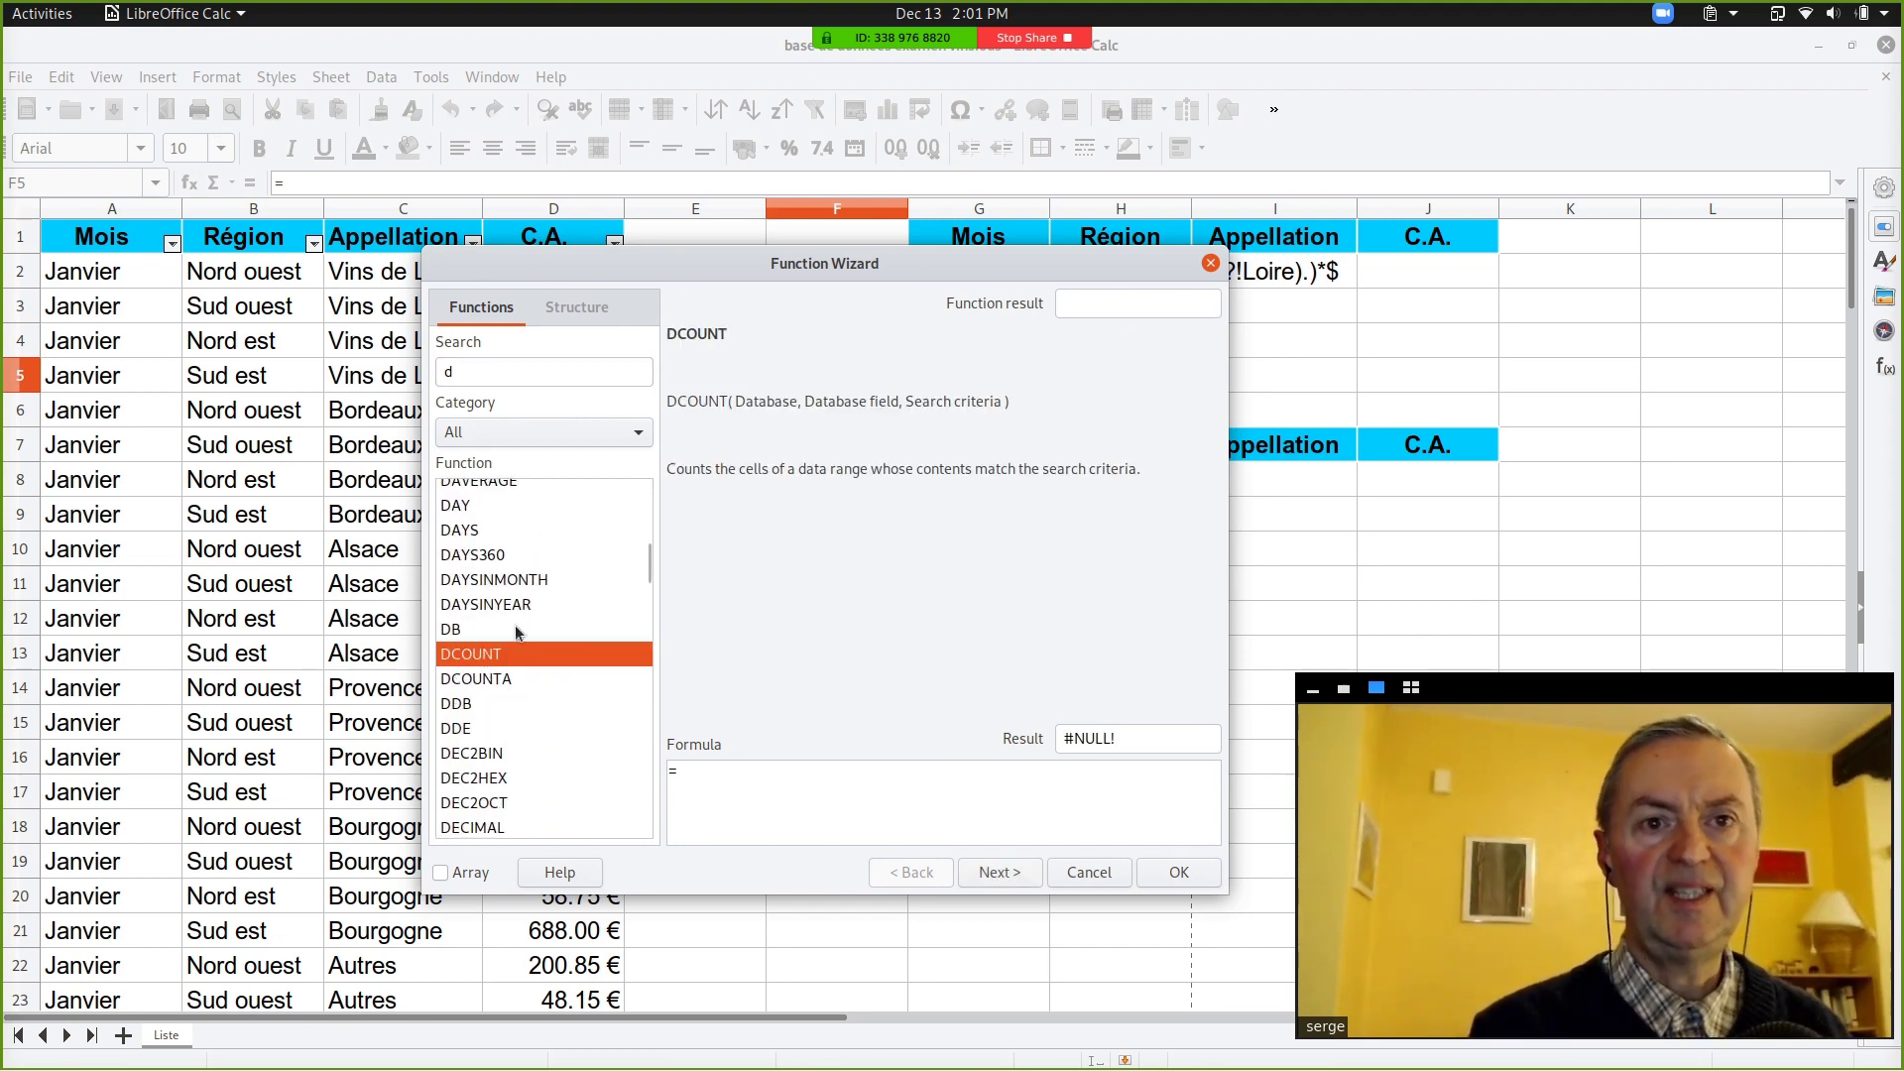
scroll(531, 565, "down", 2)
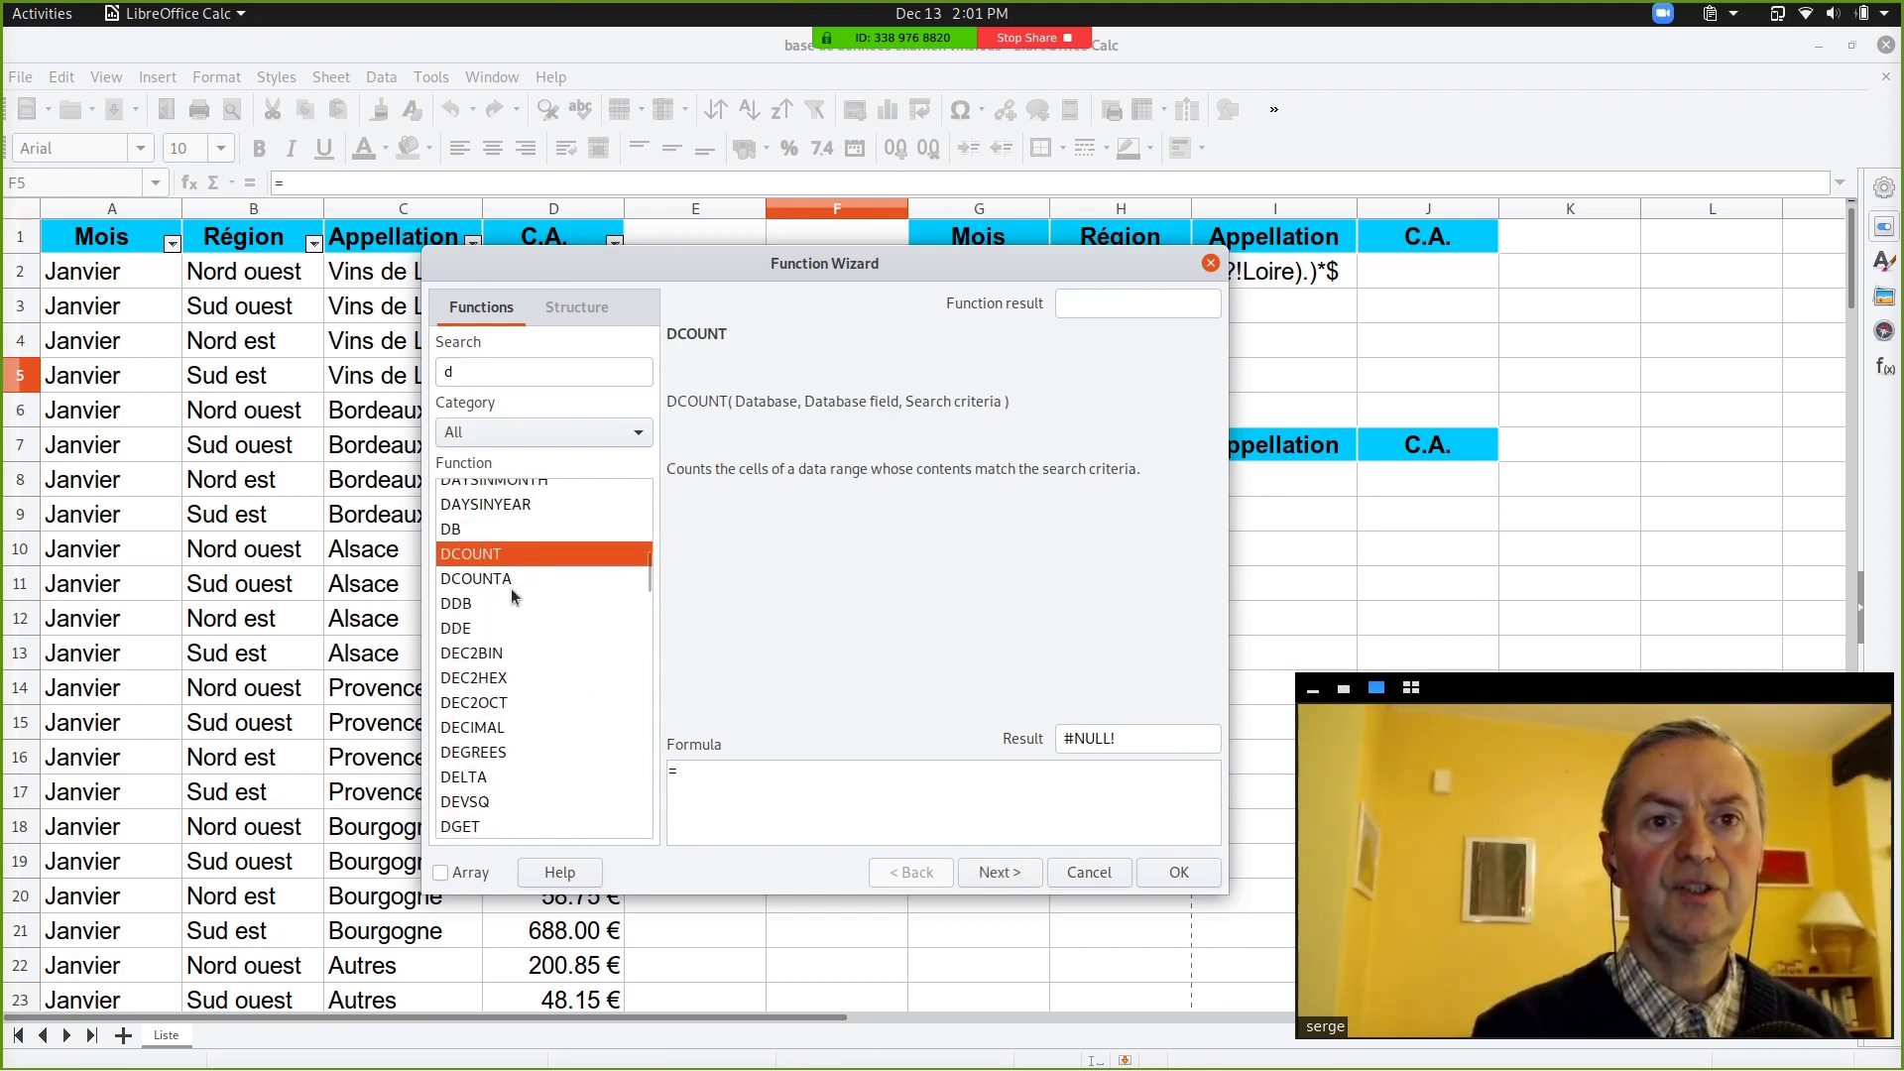
left_click(509, 579)
scroll(526, 567, "down", 6)
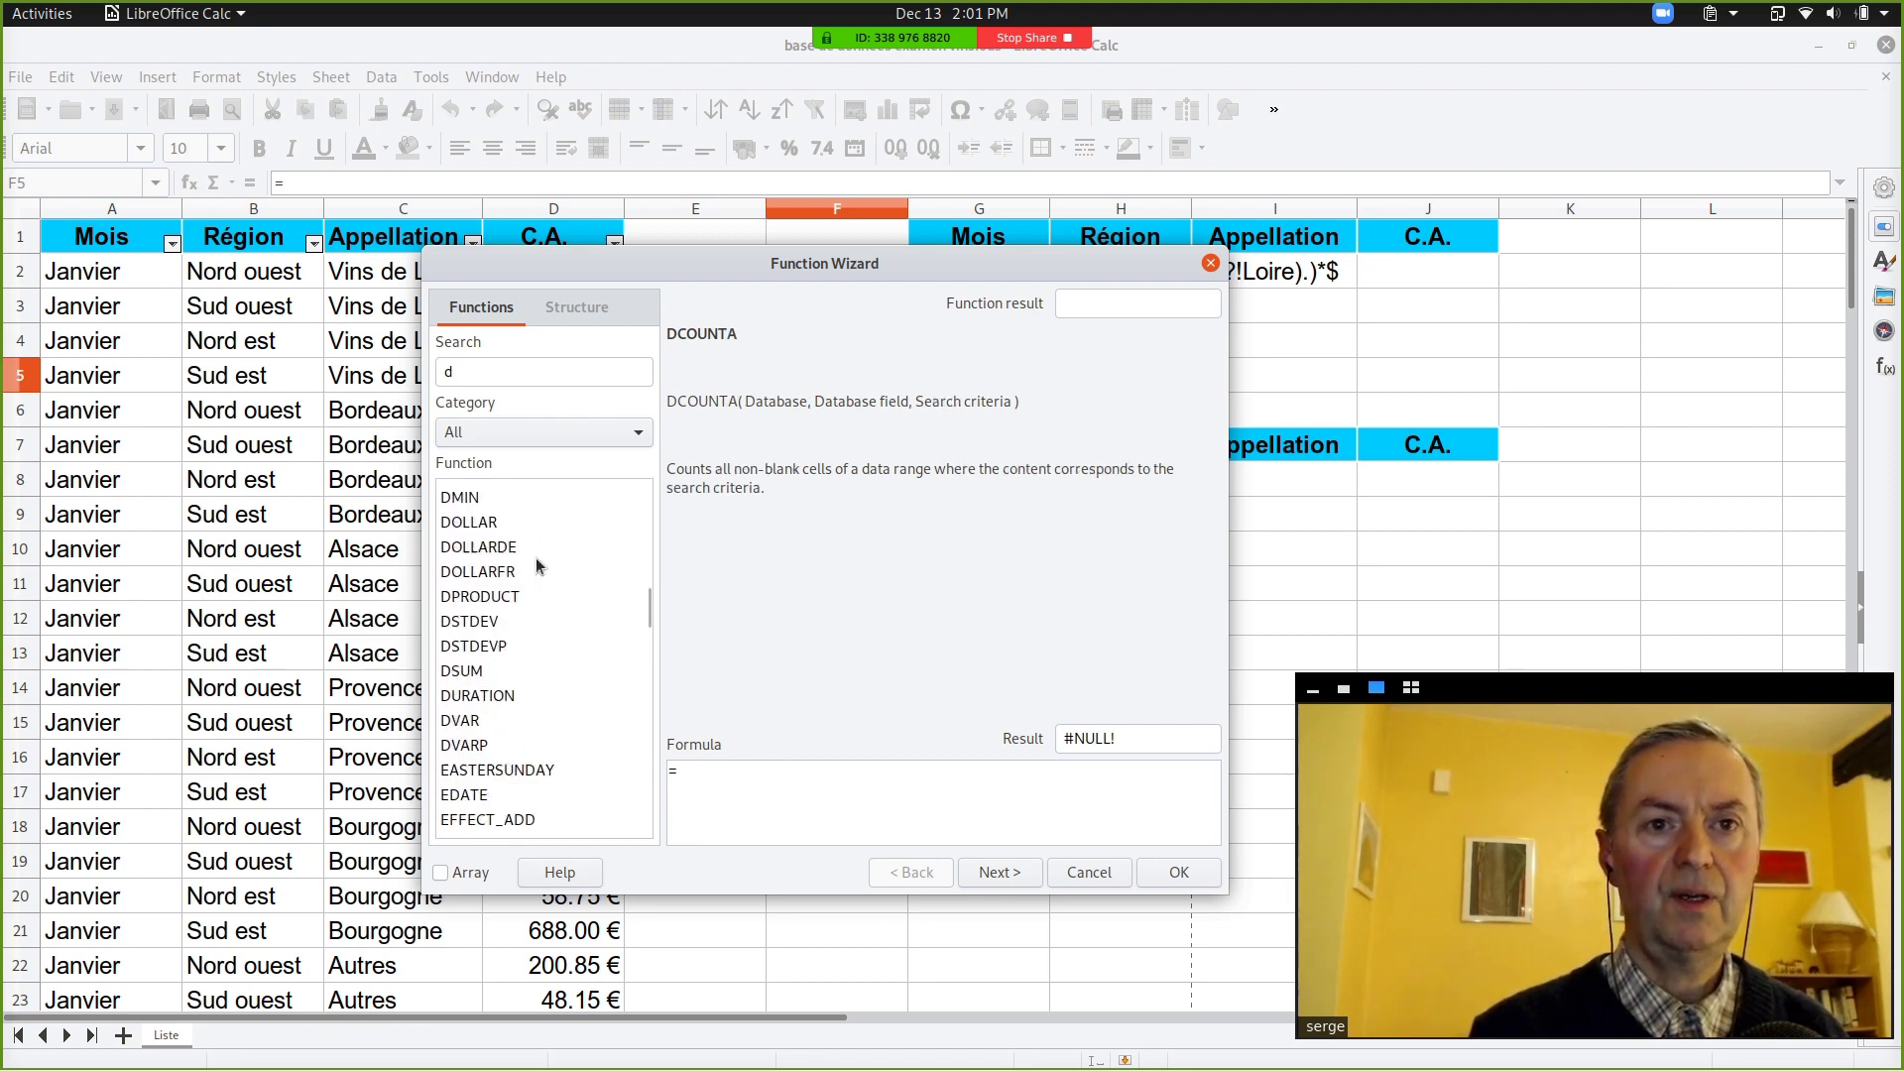
scroll(535, 566, "down", 3)
scroll(531, 566, "up", 3)
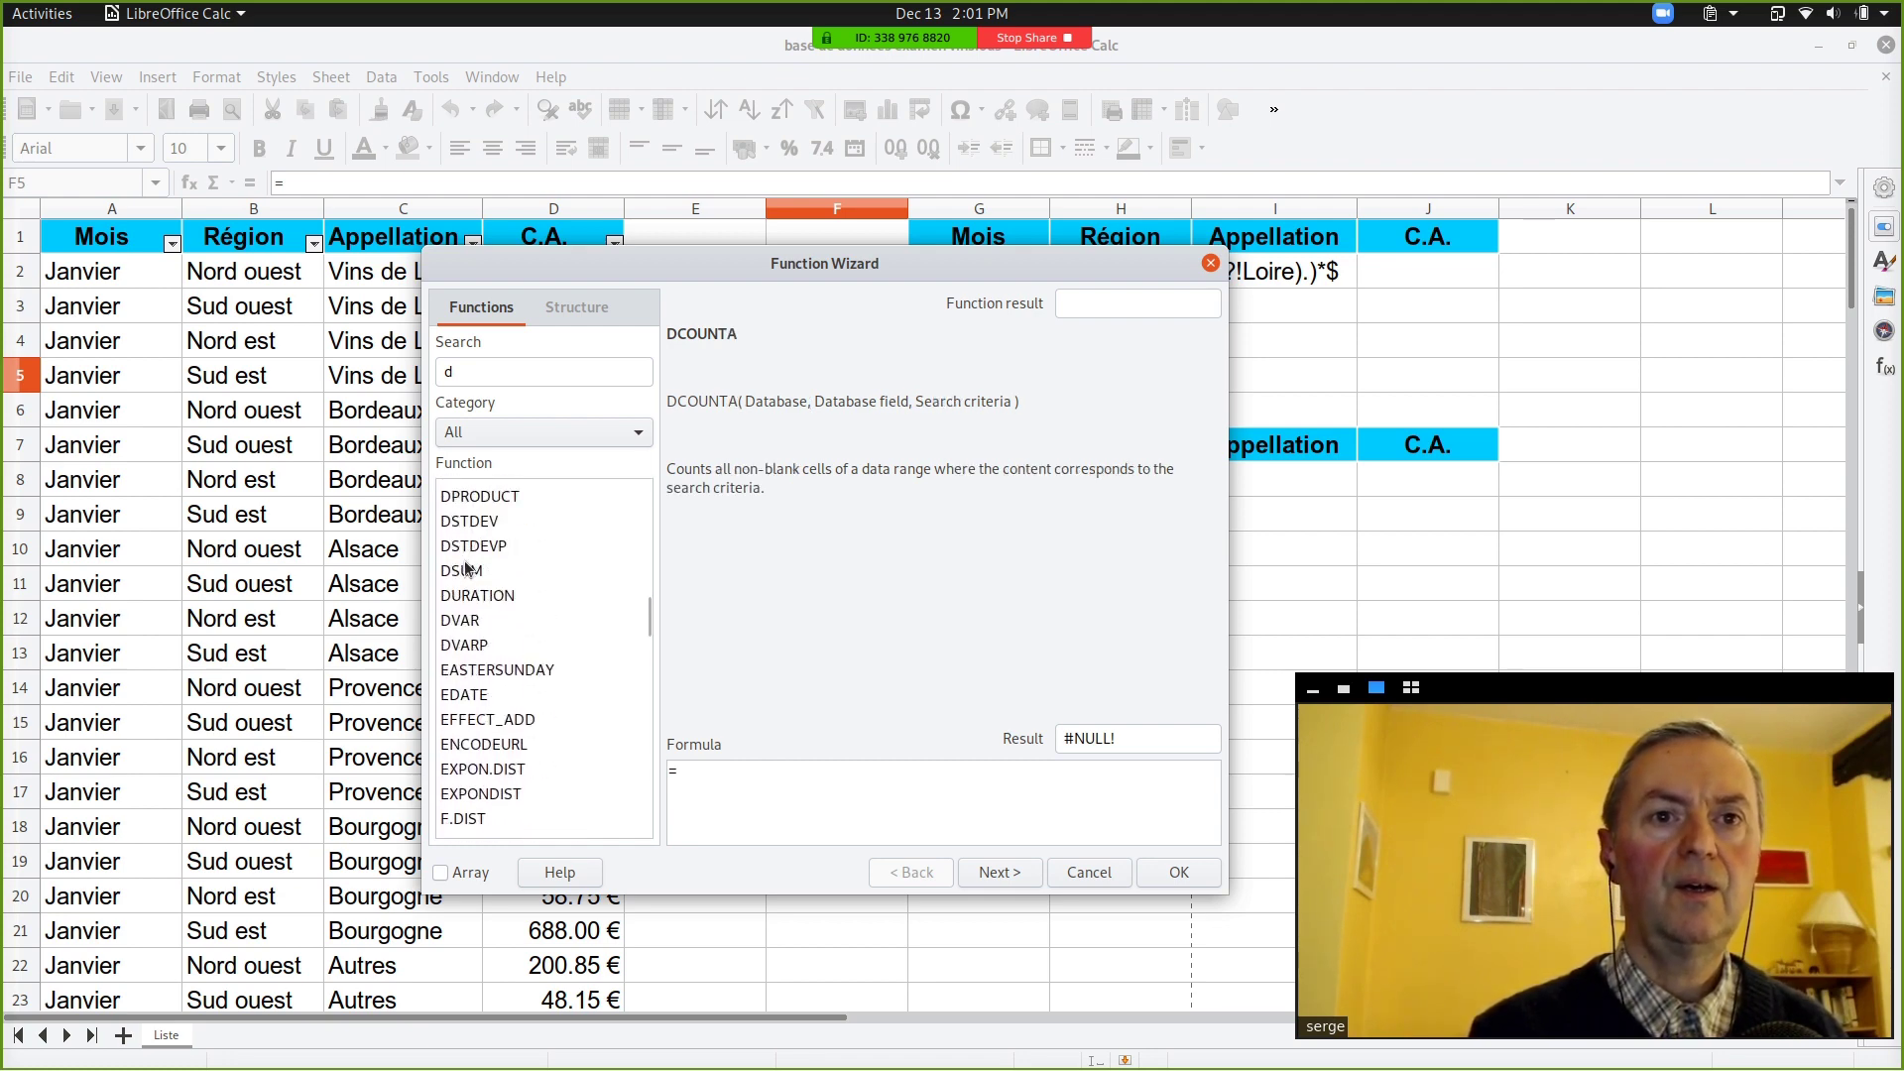
left_click(466, 571)
scroll(550, 585, "up", 1)
left_click(547, 581)
left_click(586, 595)
left_click(506, 547)
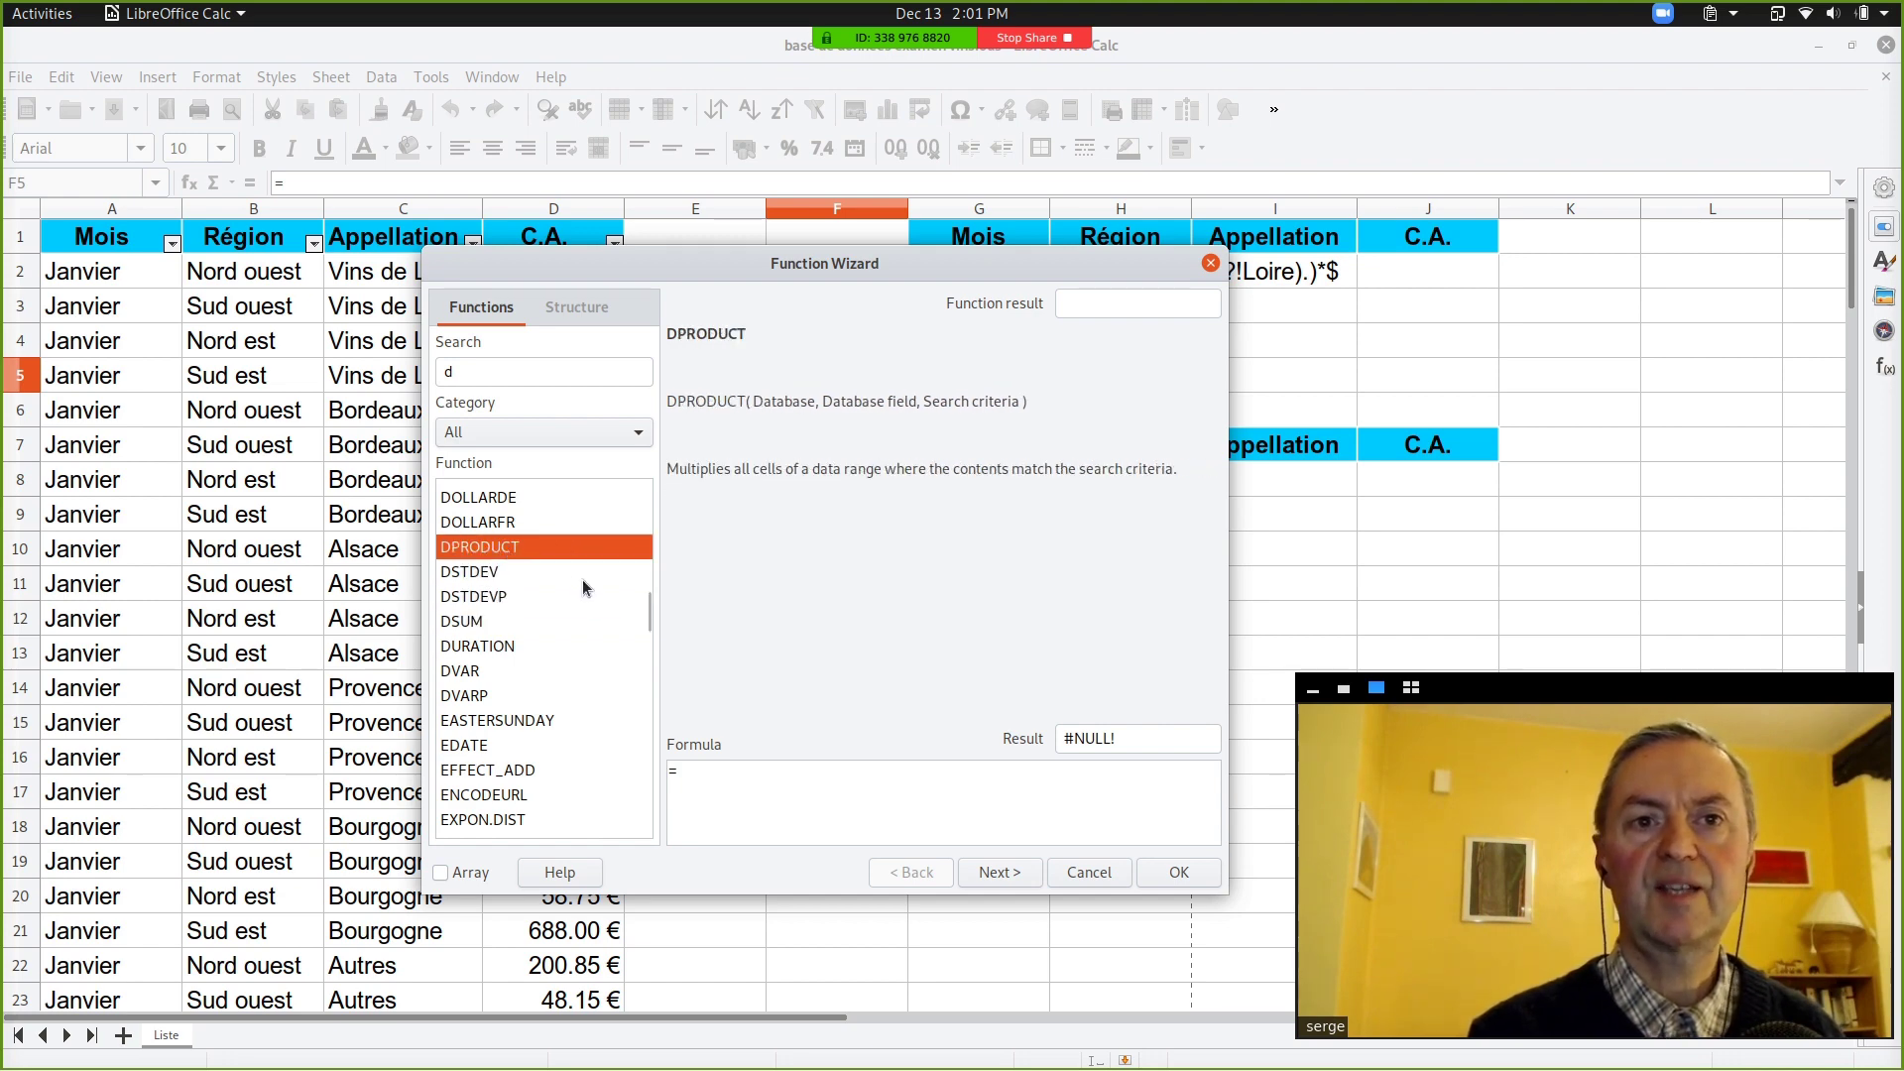
Step: Read the descriptions of DMAX, DMIN, DGET, DDB and DELTA
scroll(581, 586, "up", 2)
left_click(473, 526)
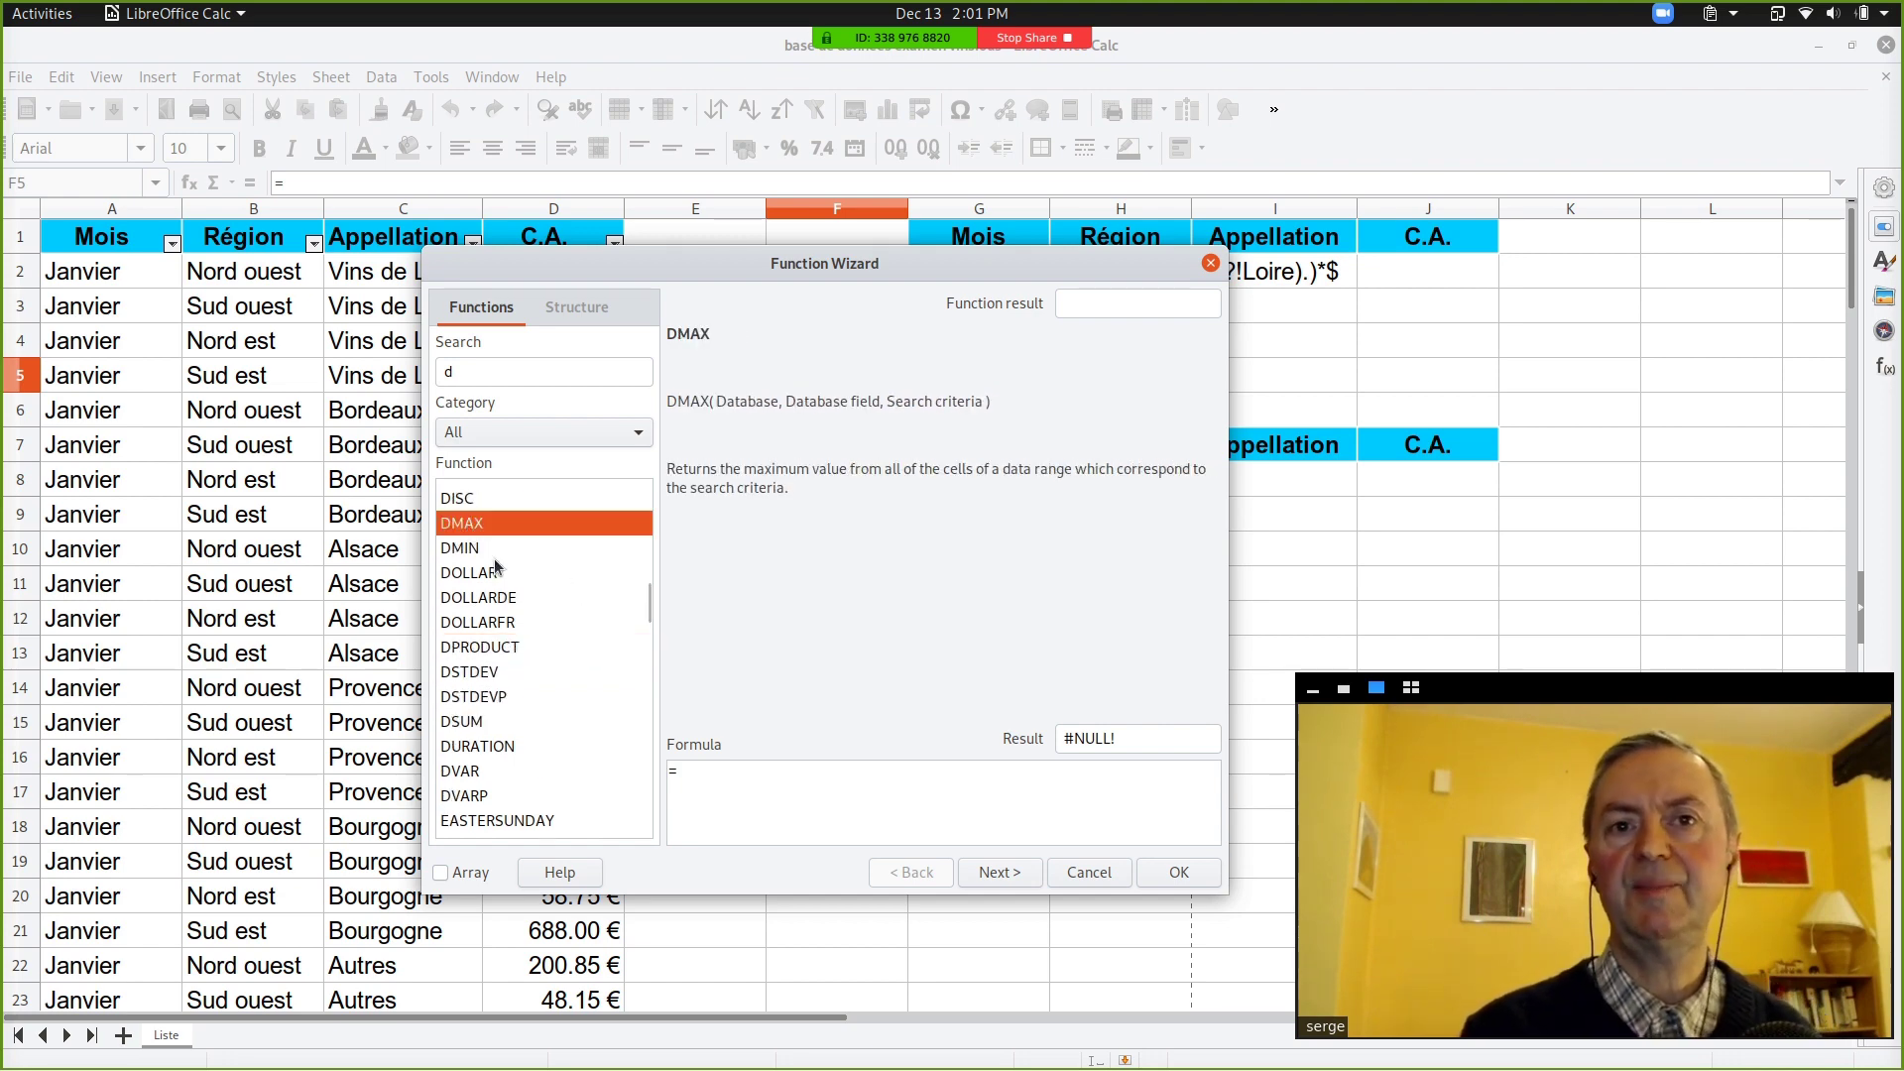
scroll(536, 573, "up", 1)
left_click(492, 595)
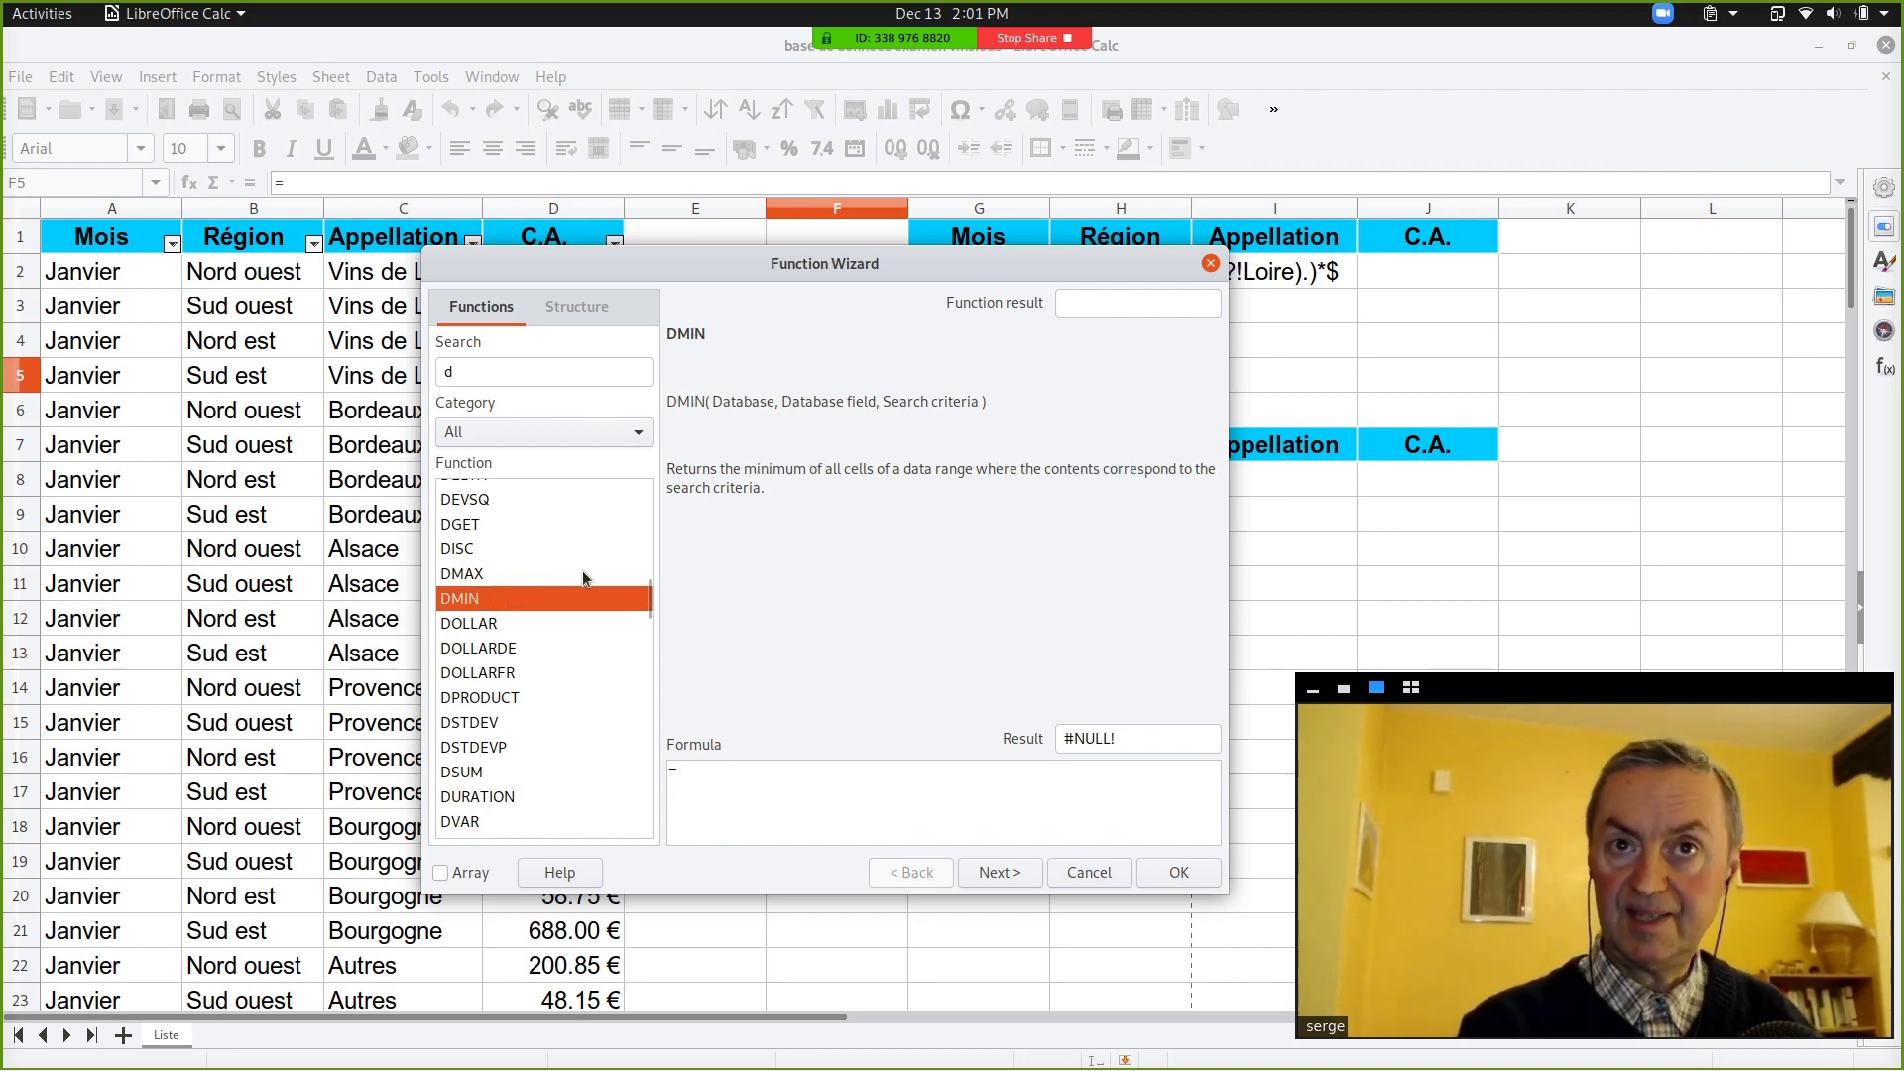
scroll(582, 574, "up", 1)
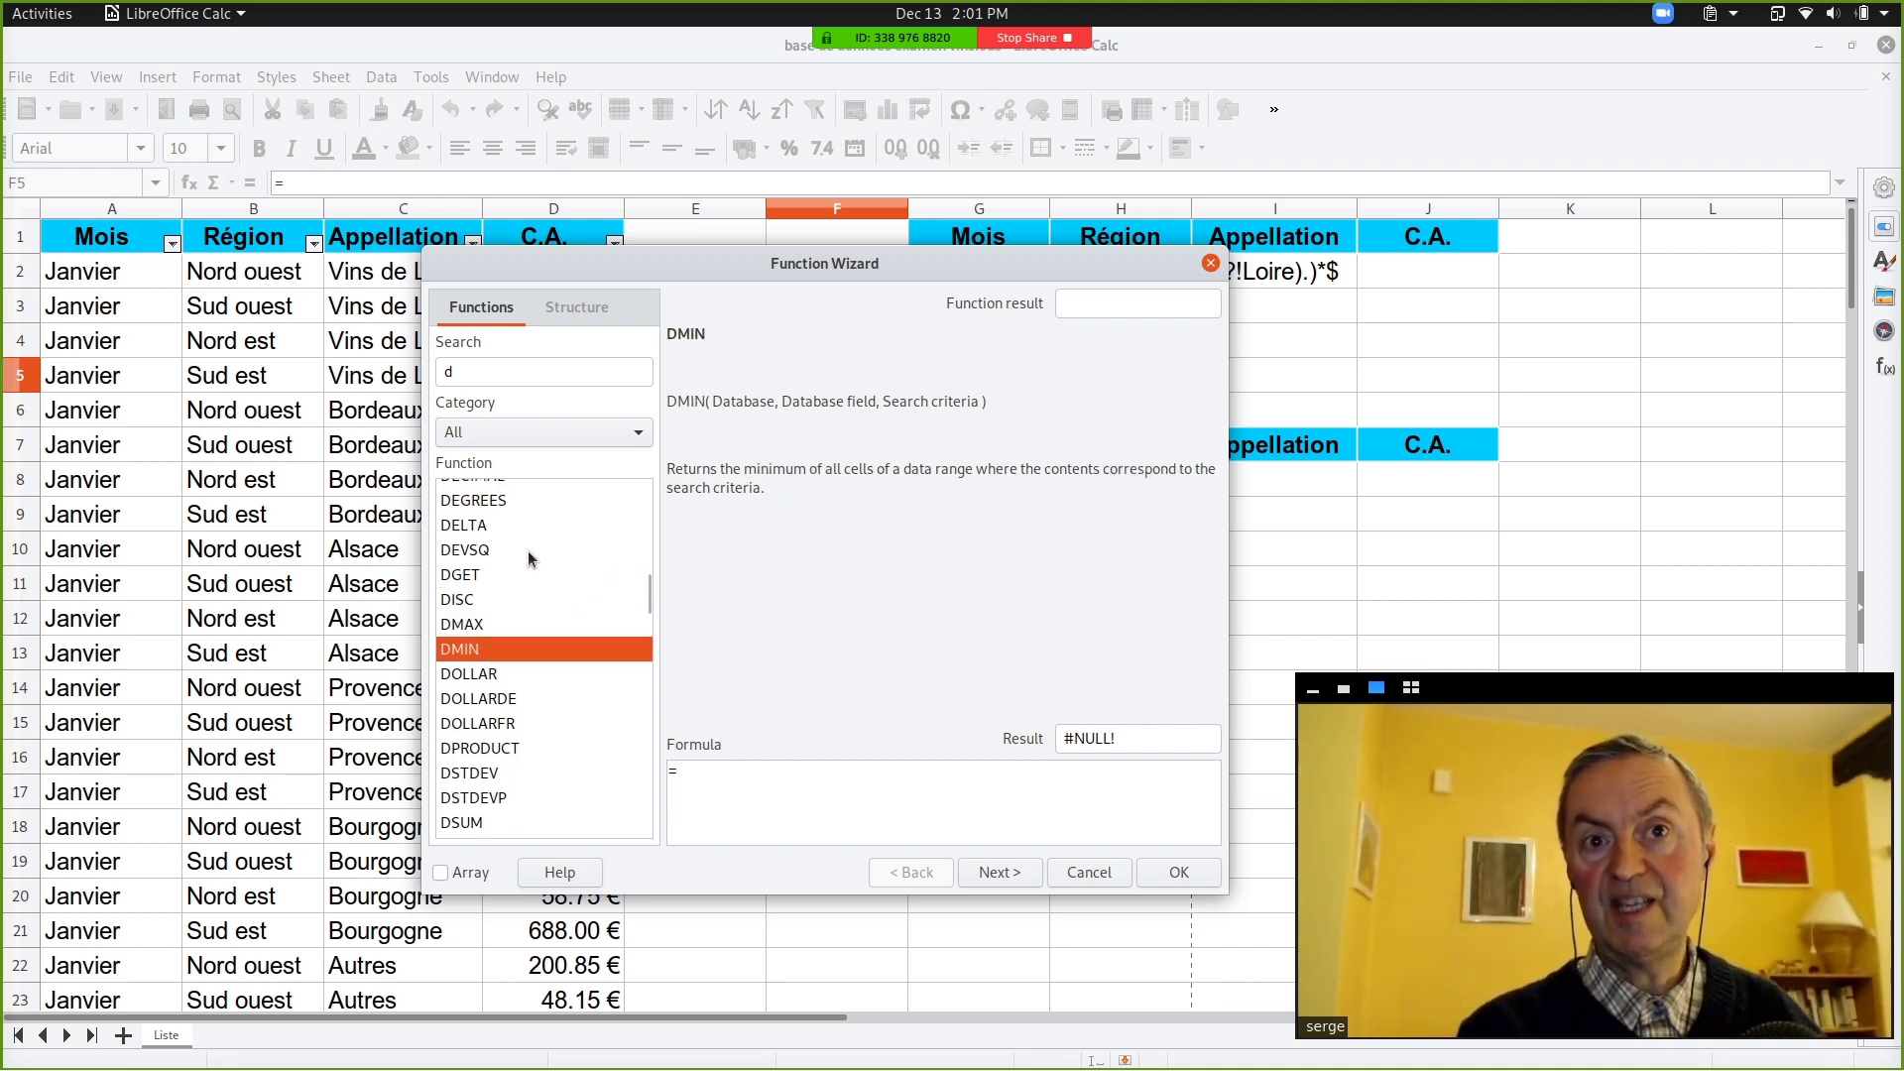
left_click(513, 623)
left_click(458, 573)
scroll(572, 607, "up", 1)
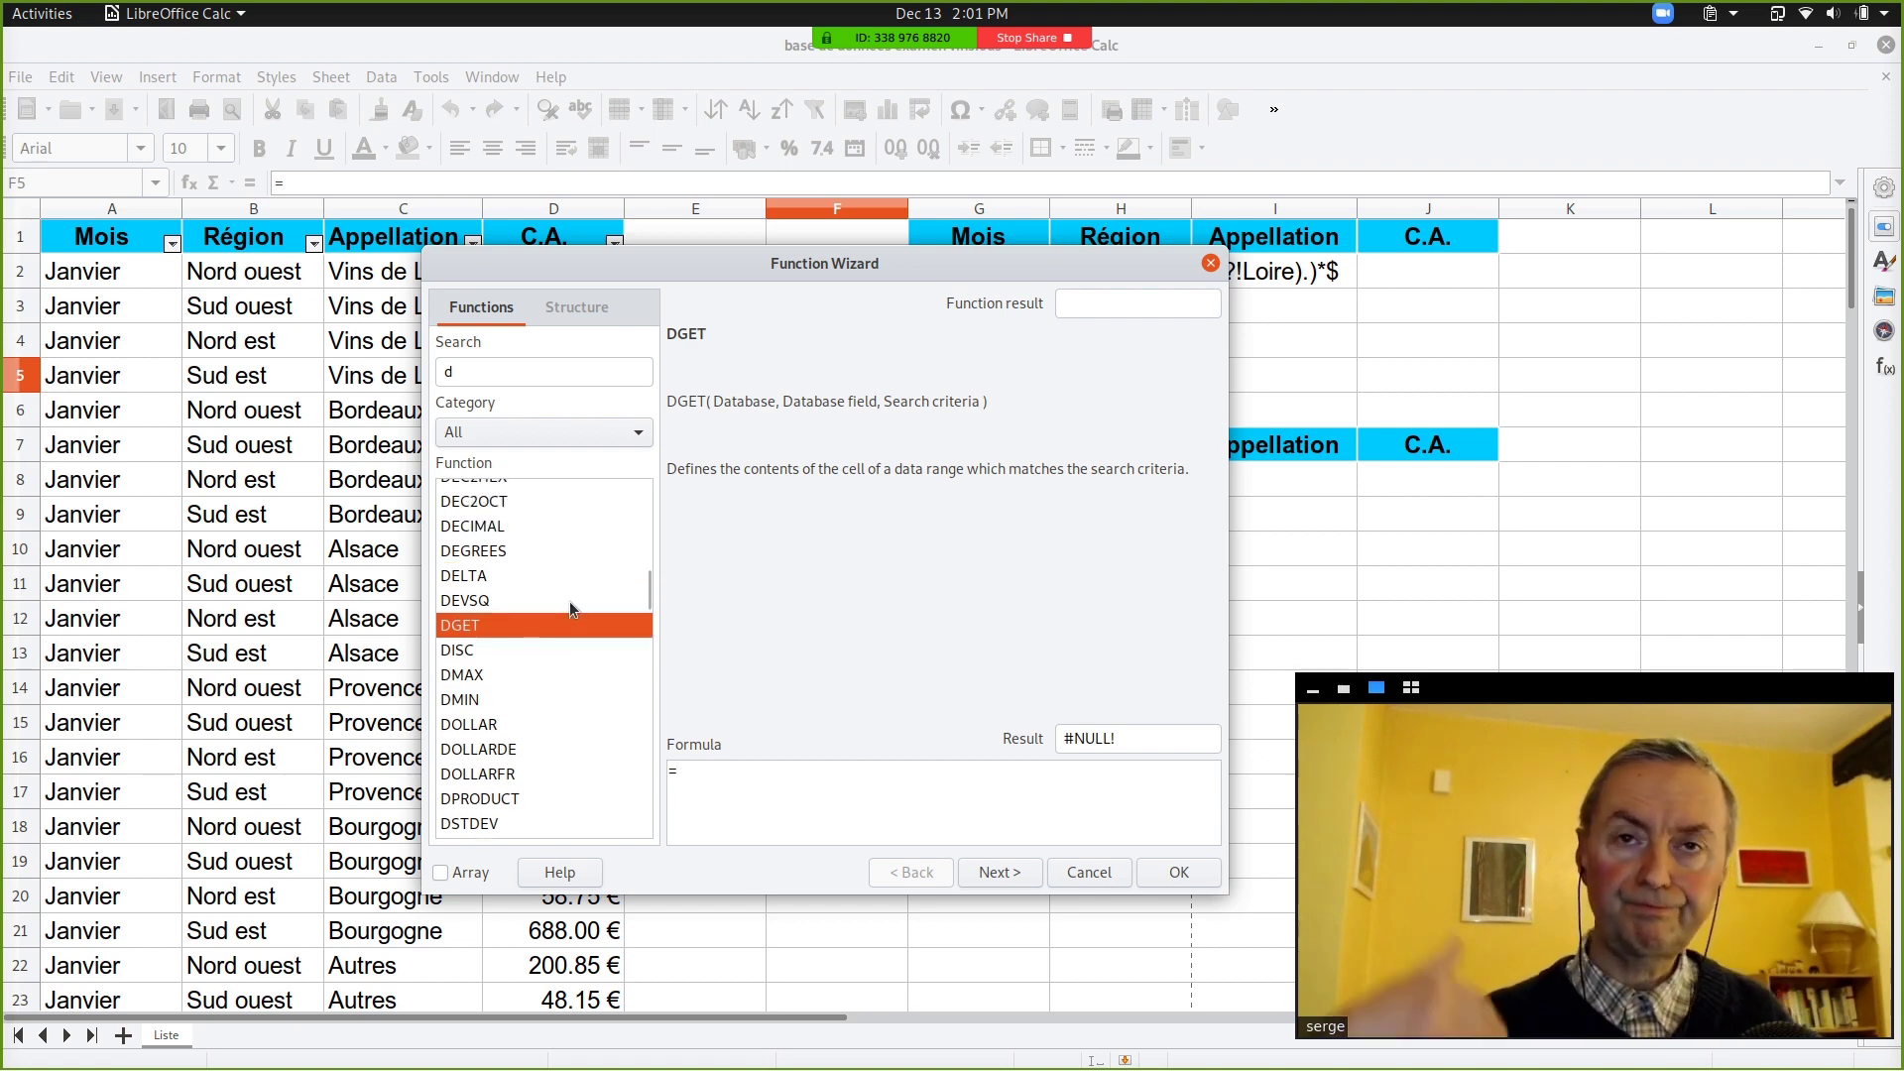
scroll(566, 599, "up", 1)
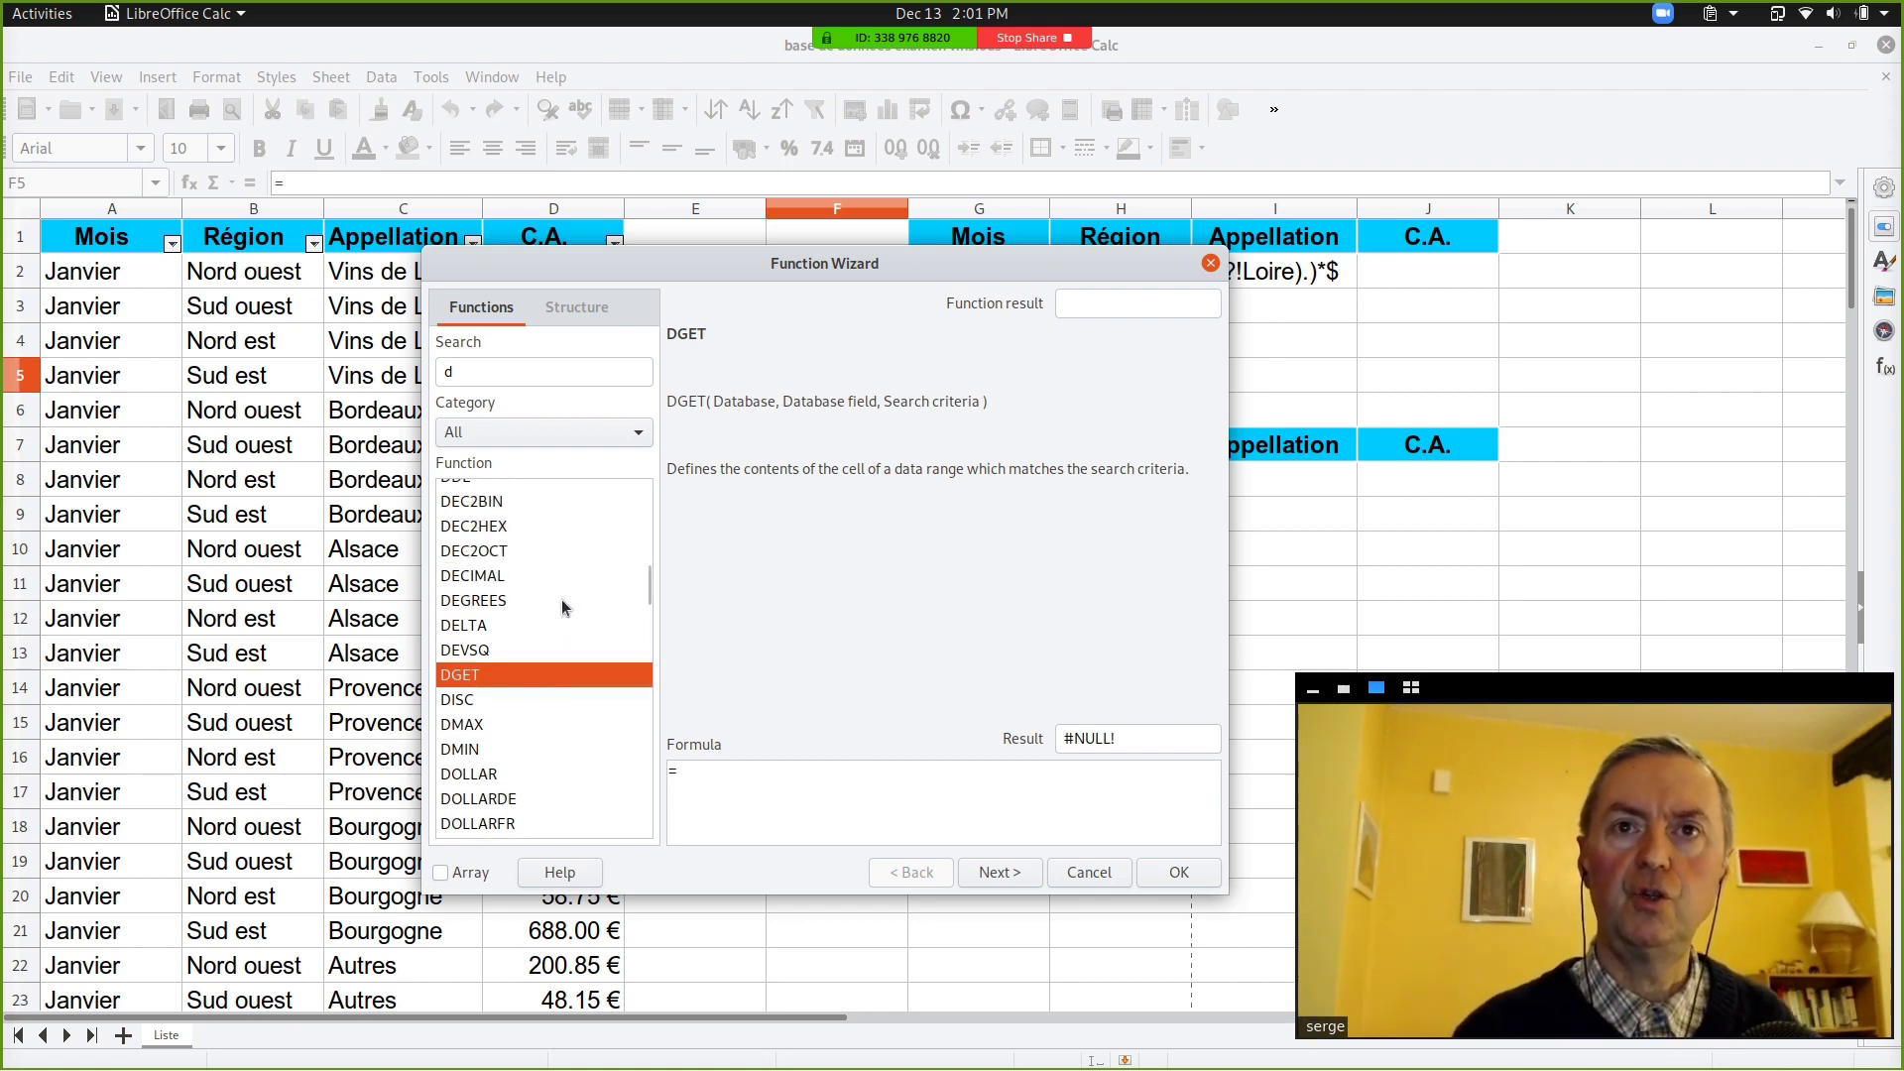
scroll(561, 599, "up", 1)
scroll(561, 599, "up", 1)
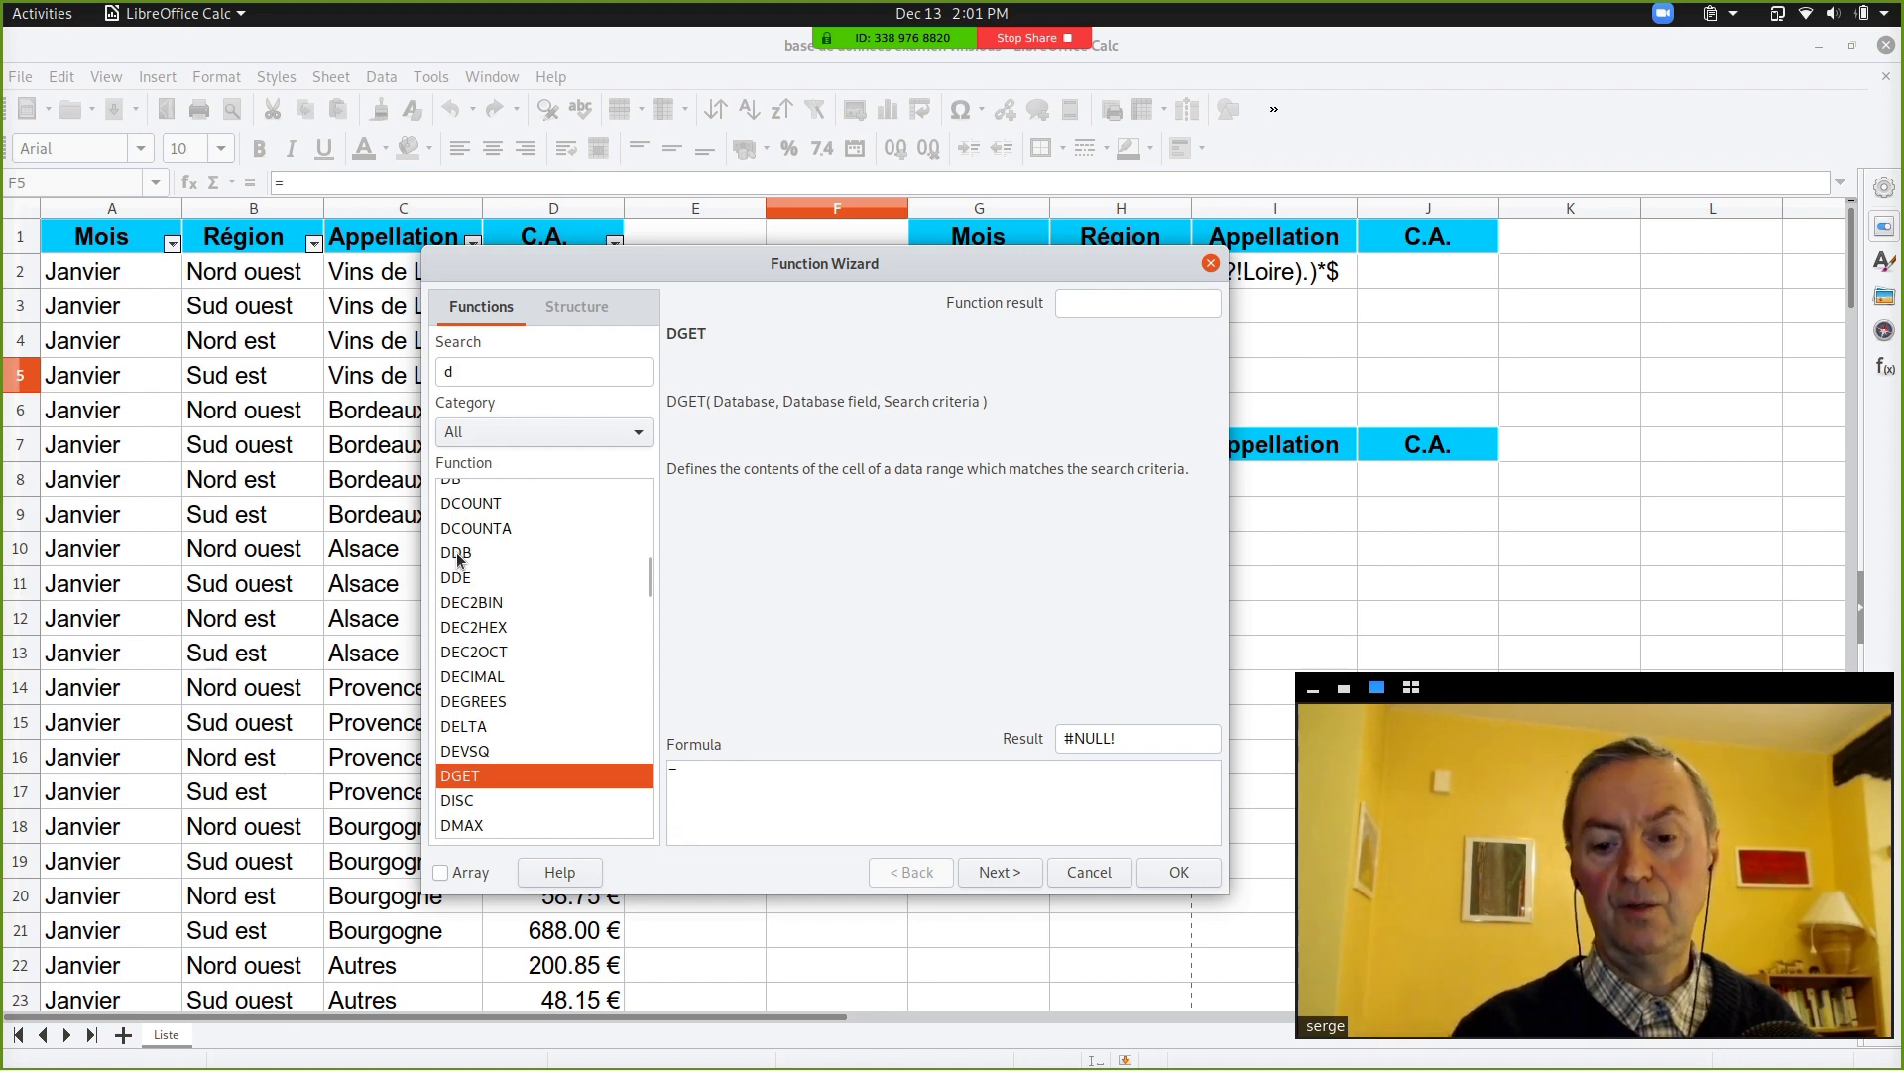
left_click(457, 561)
scroll(491, 586, "up", 1)
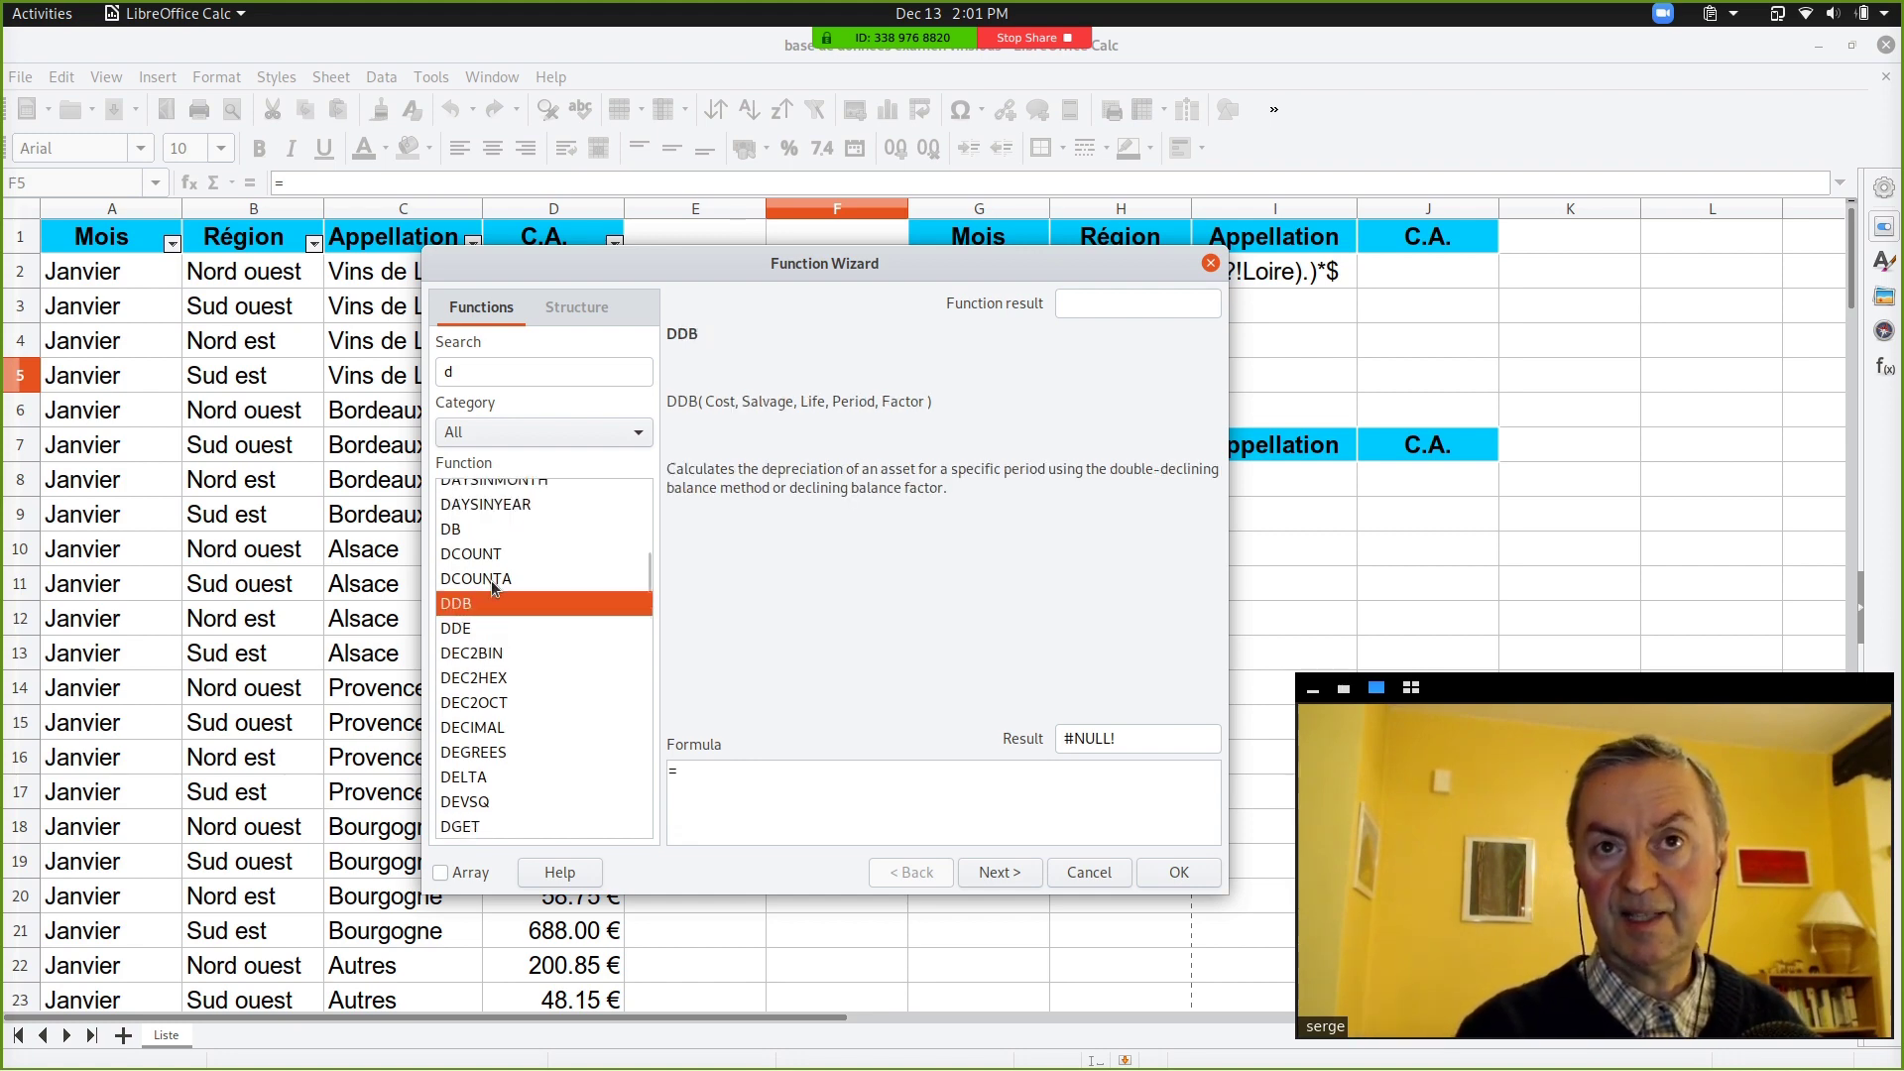
scroll(493, 585, "down", 1)
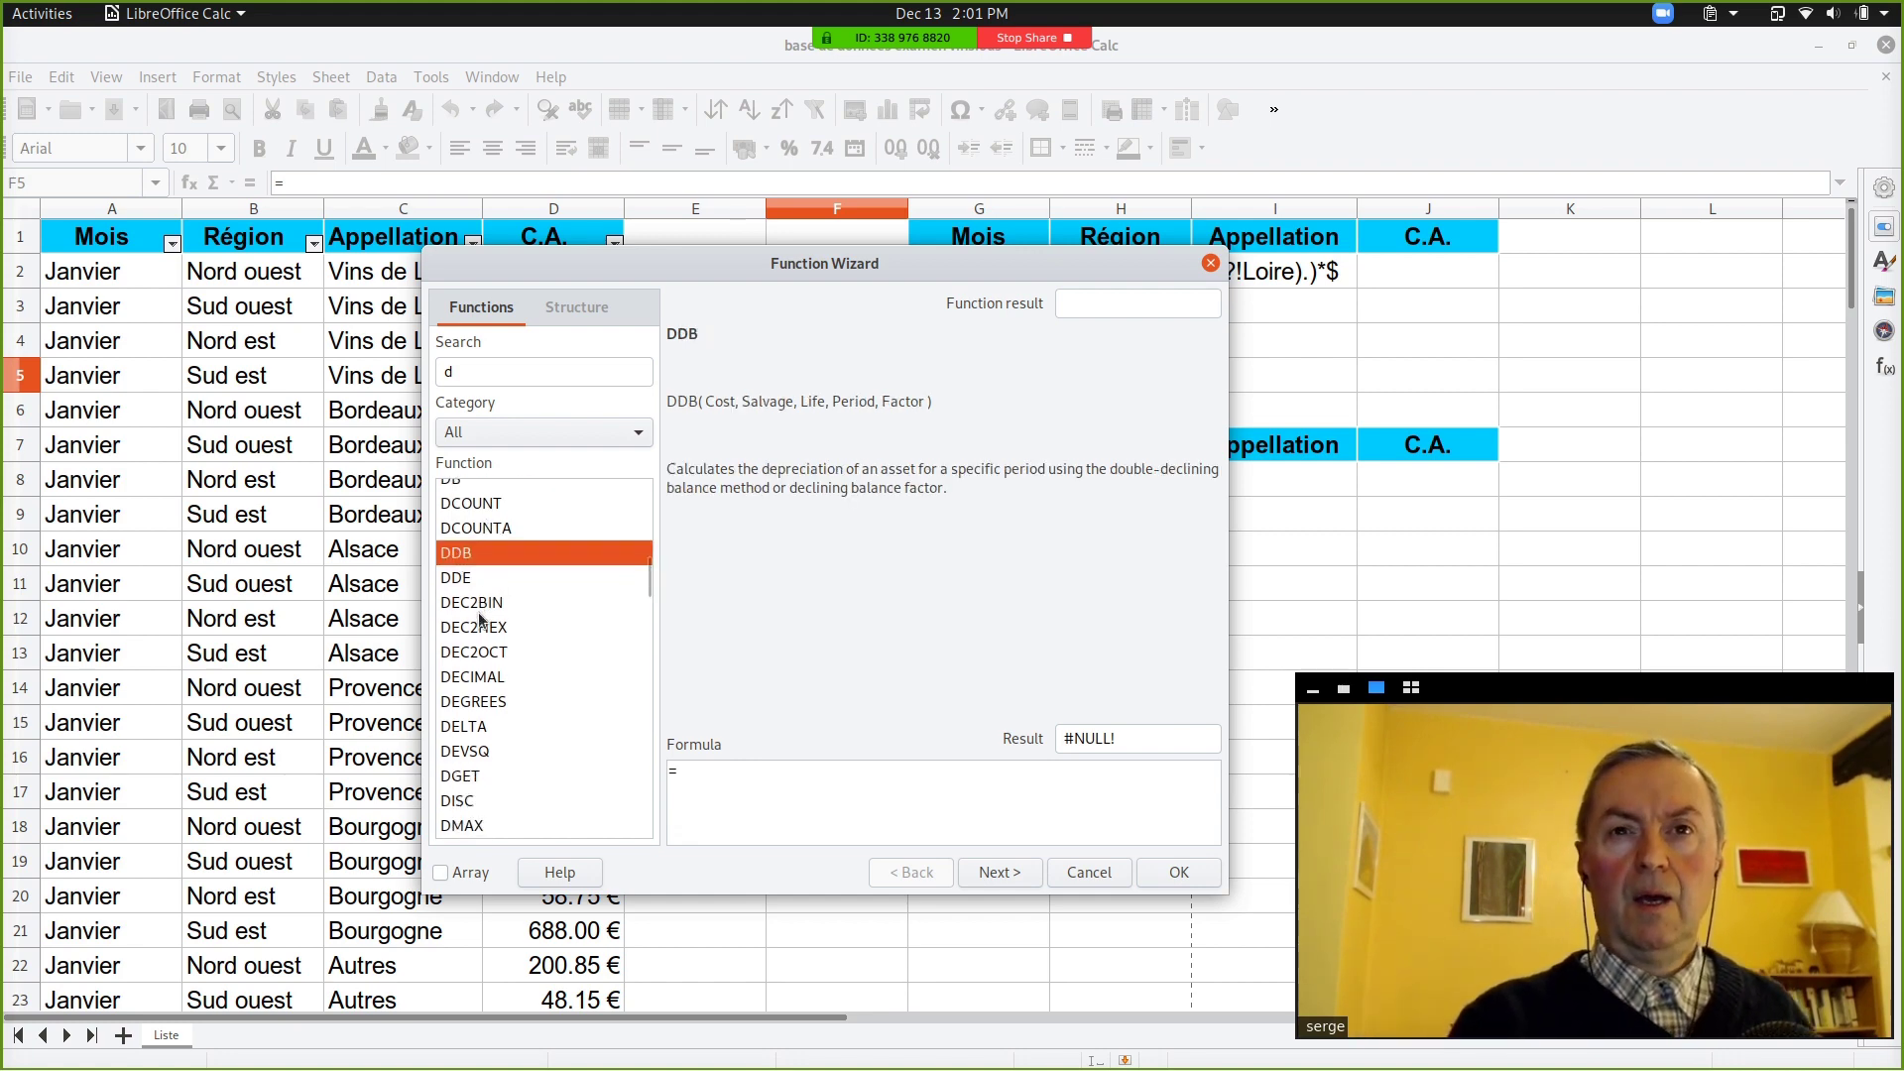
left_click(477, 723)
scroll(477, 721, "down", 2)
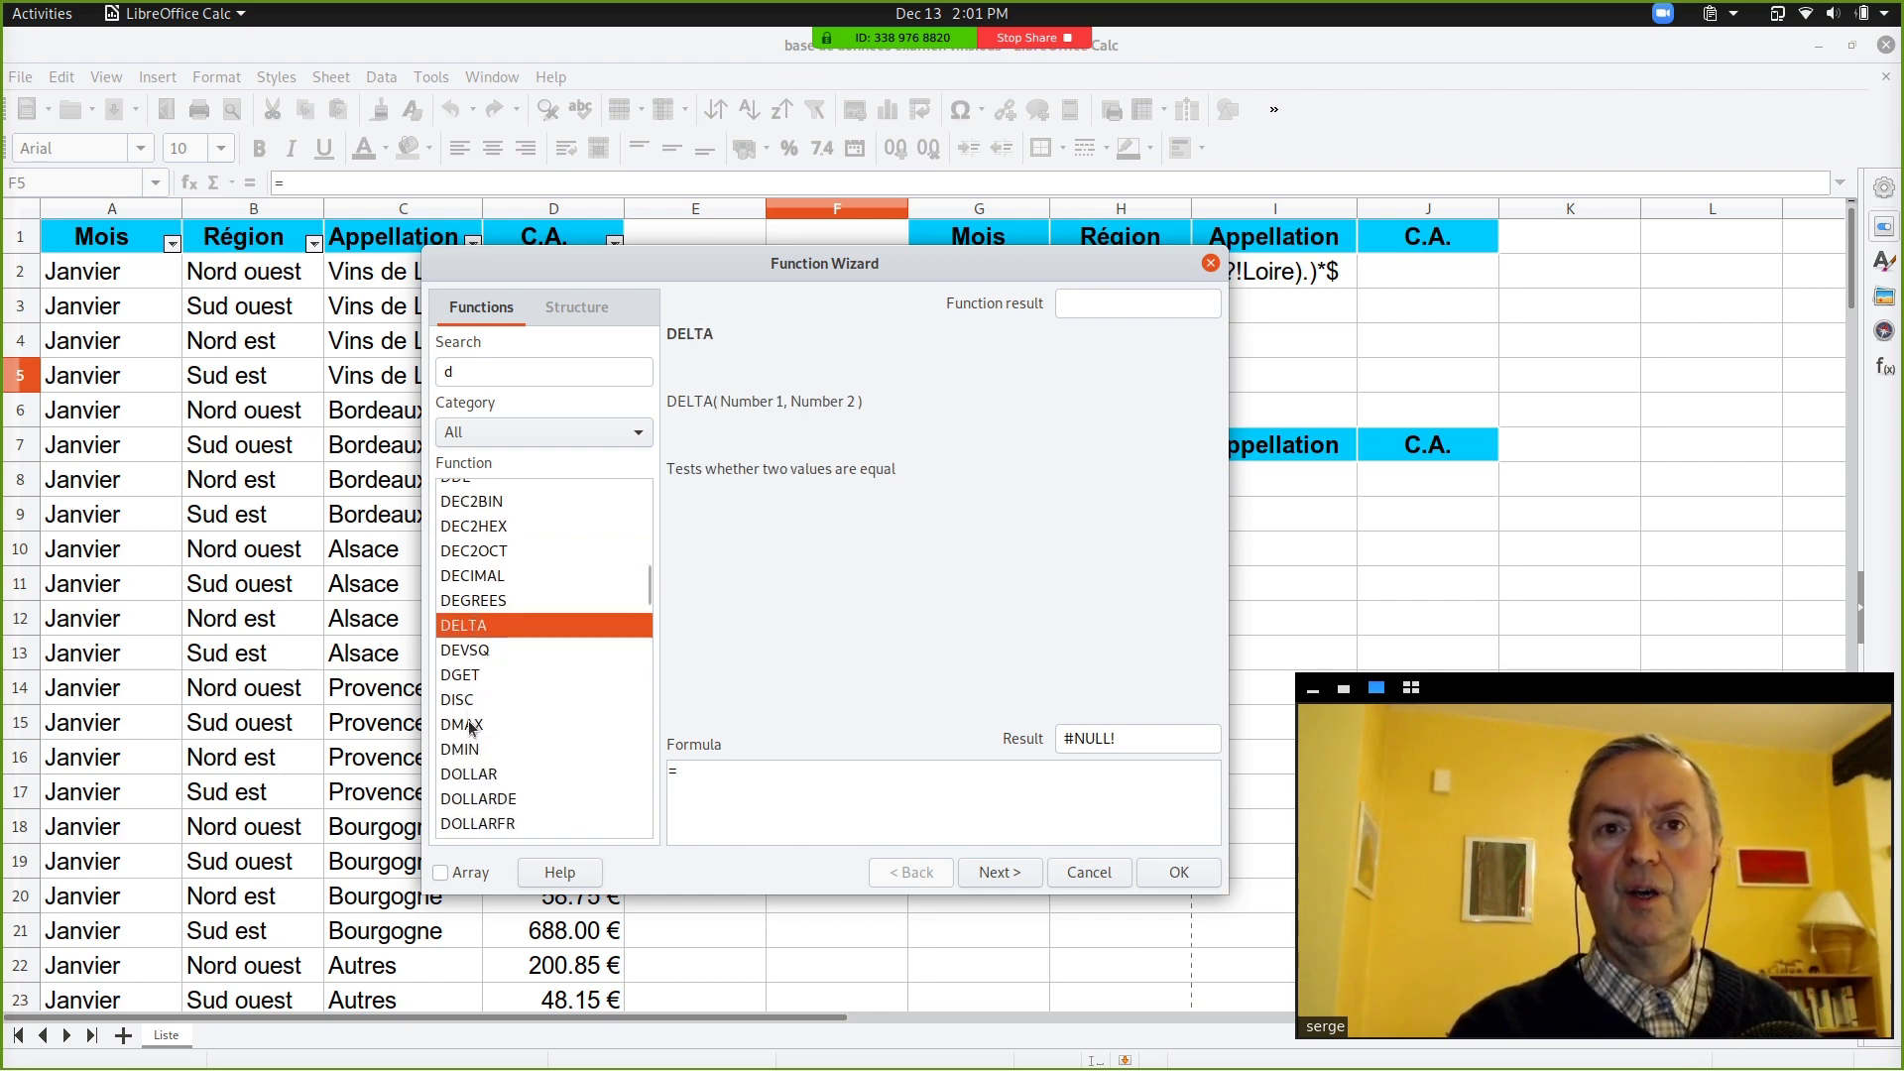
Step: Compare the DMAX description with DGET(Database, Database field, Search criteria)
left_click(473, 724)
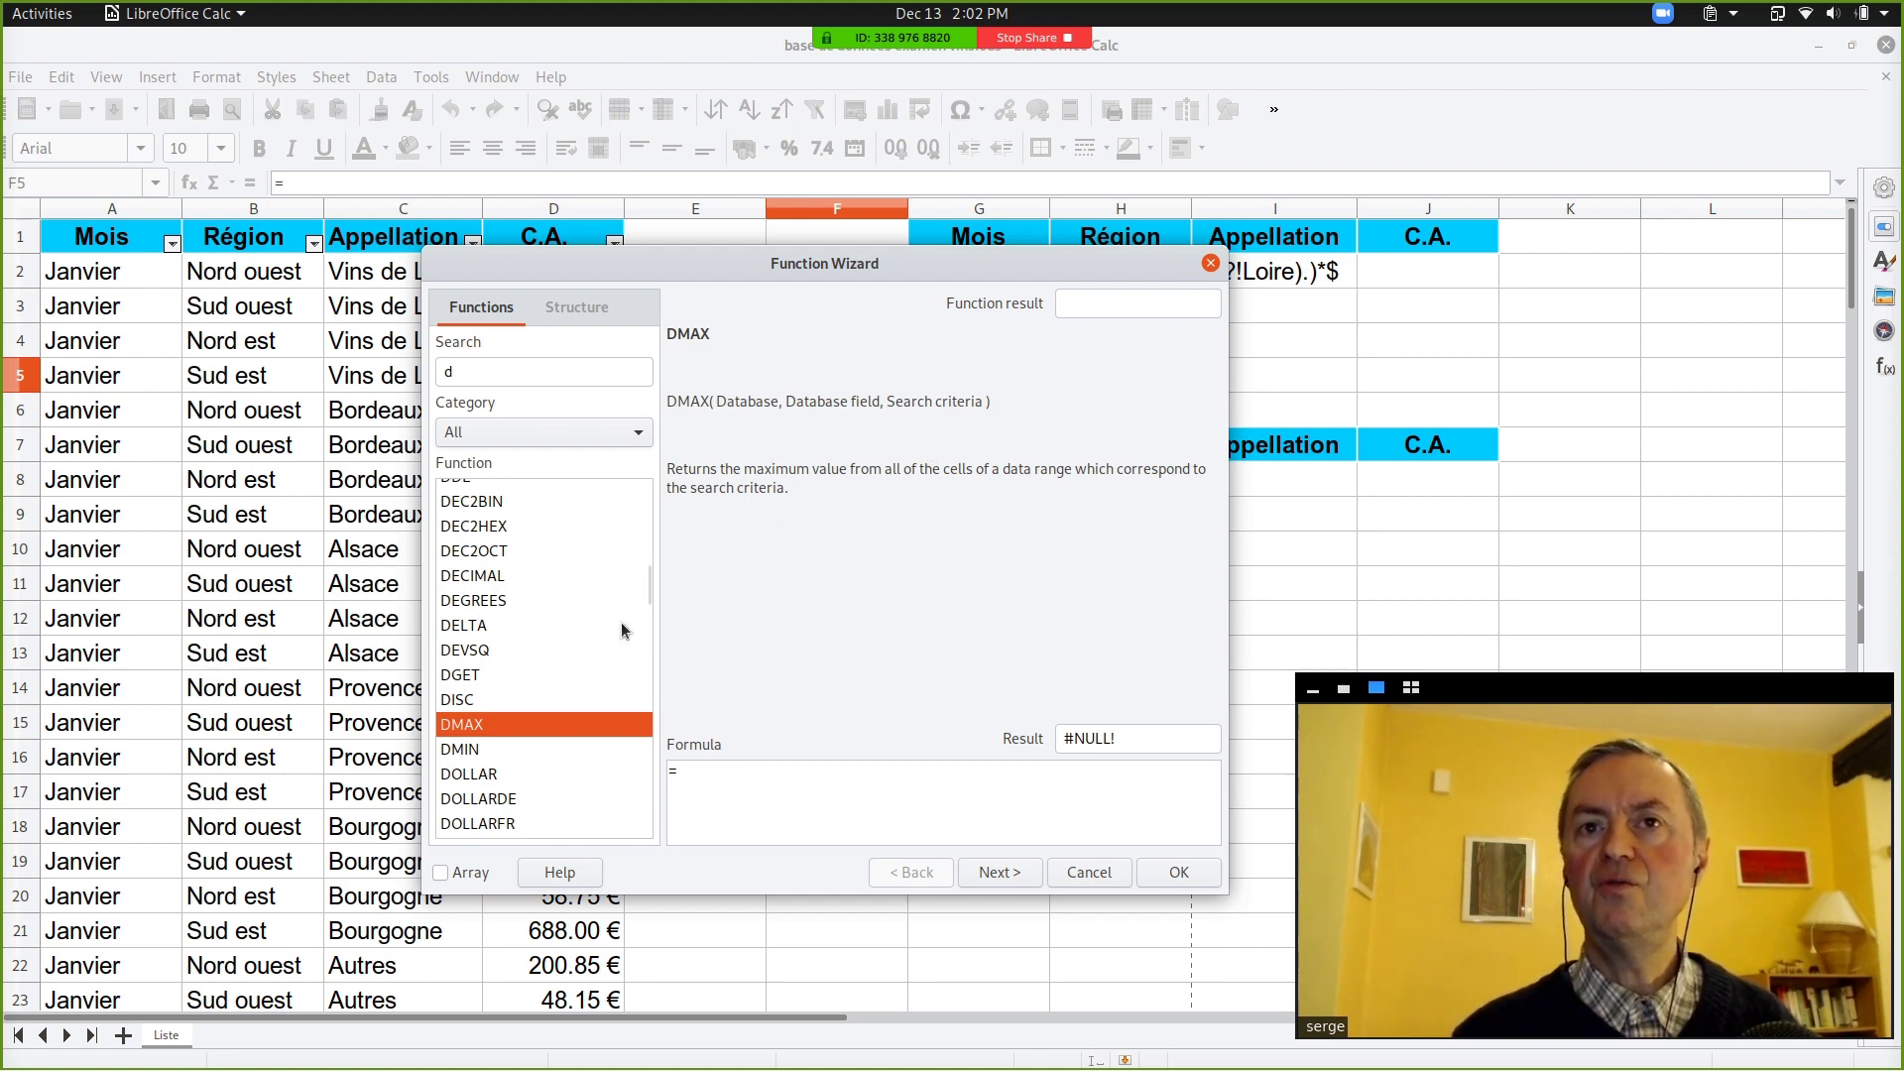
left_click(502, 674)
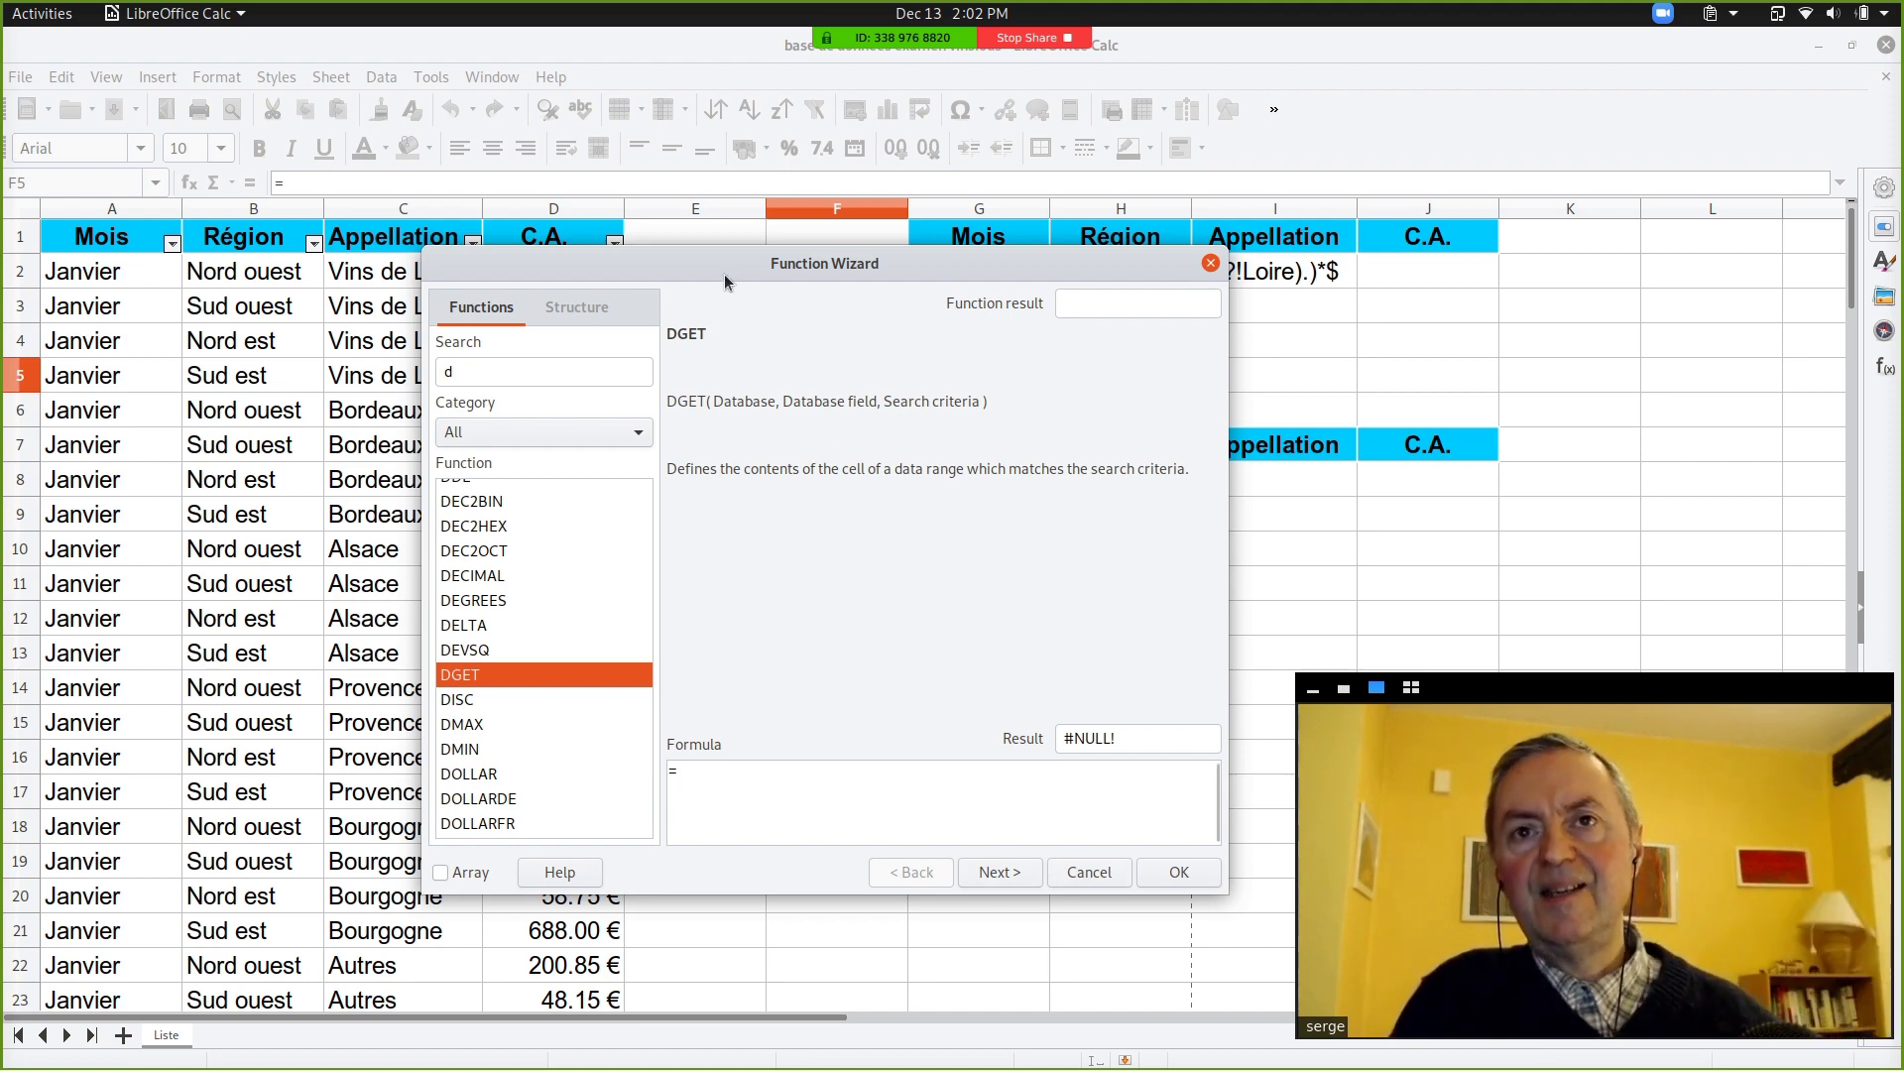
Step: Cancel the Function Wizard leaving F5 empty, and view the C.A. filter values without changing them
left_click(1087, 871)
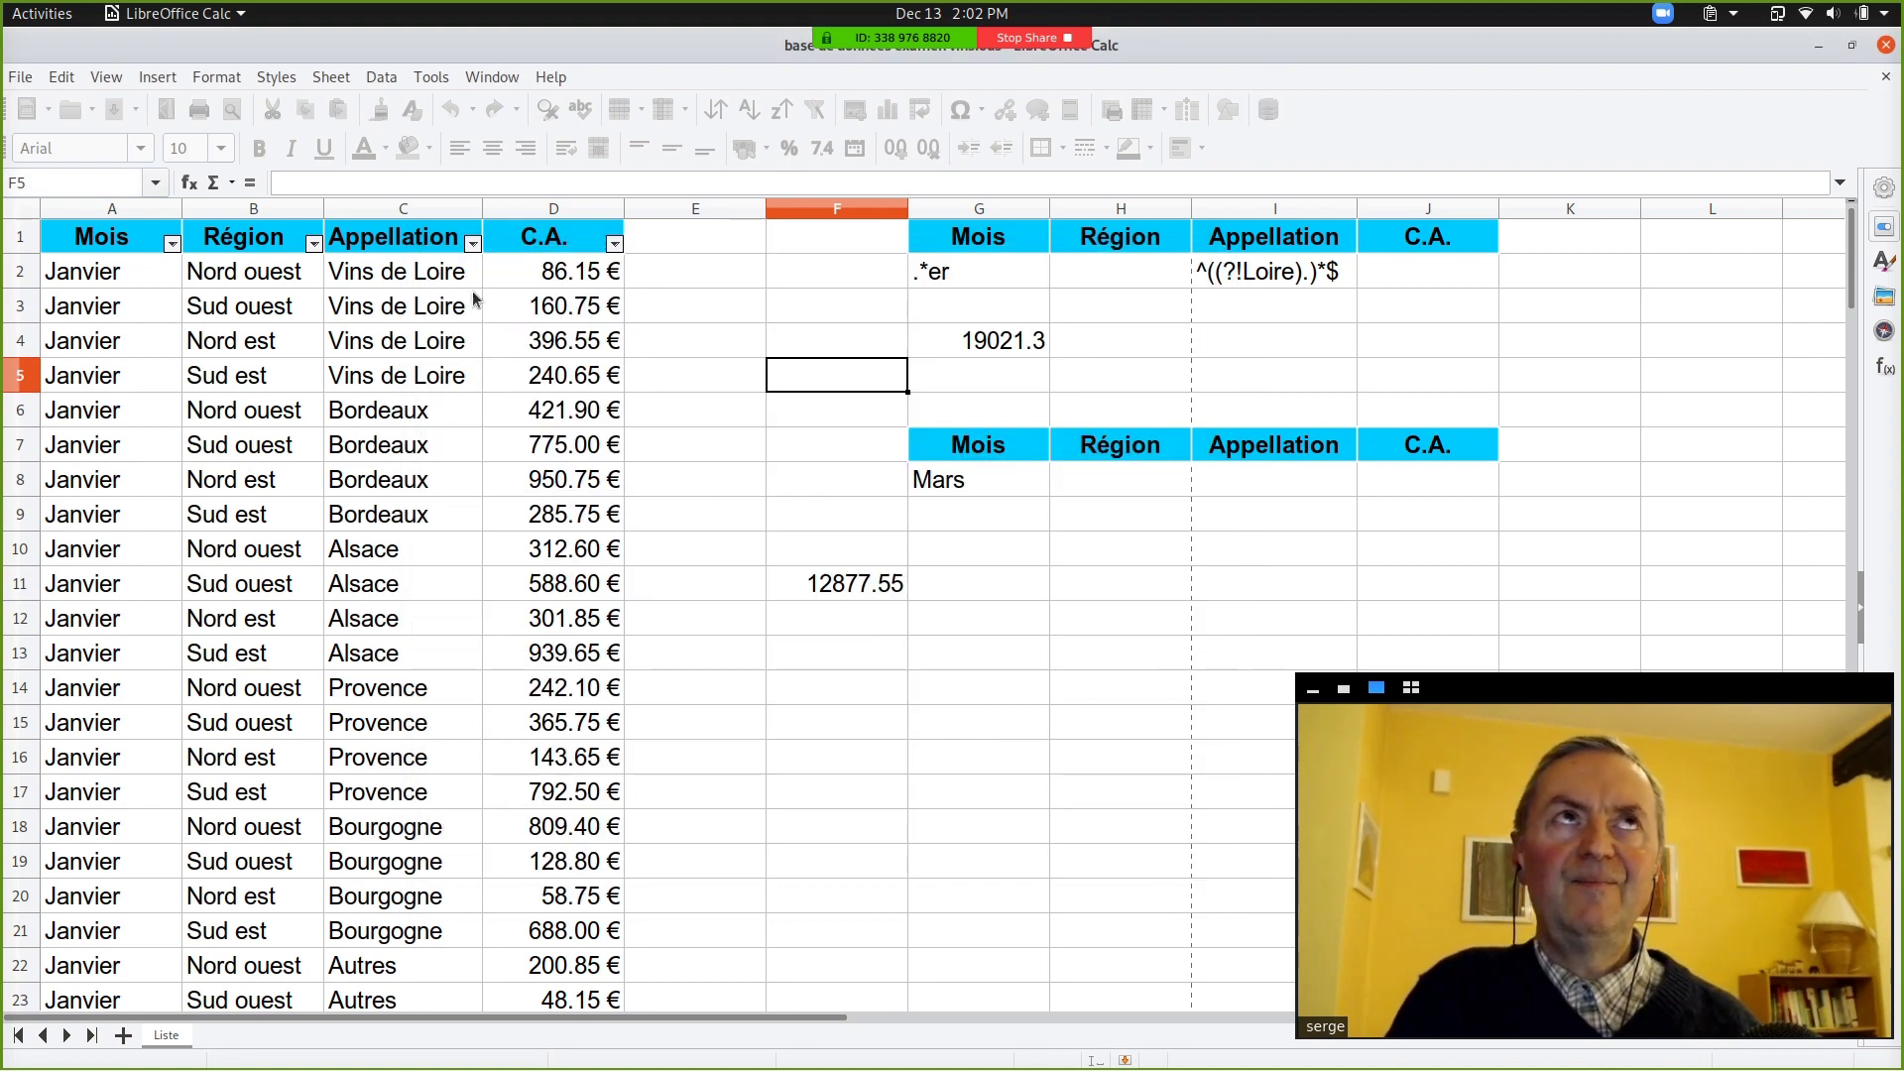
left_click(614, 243)
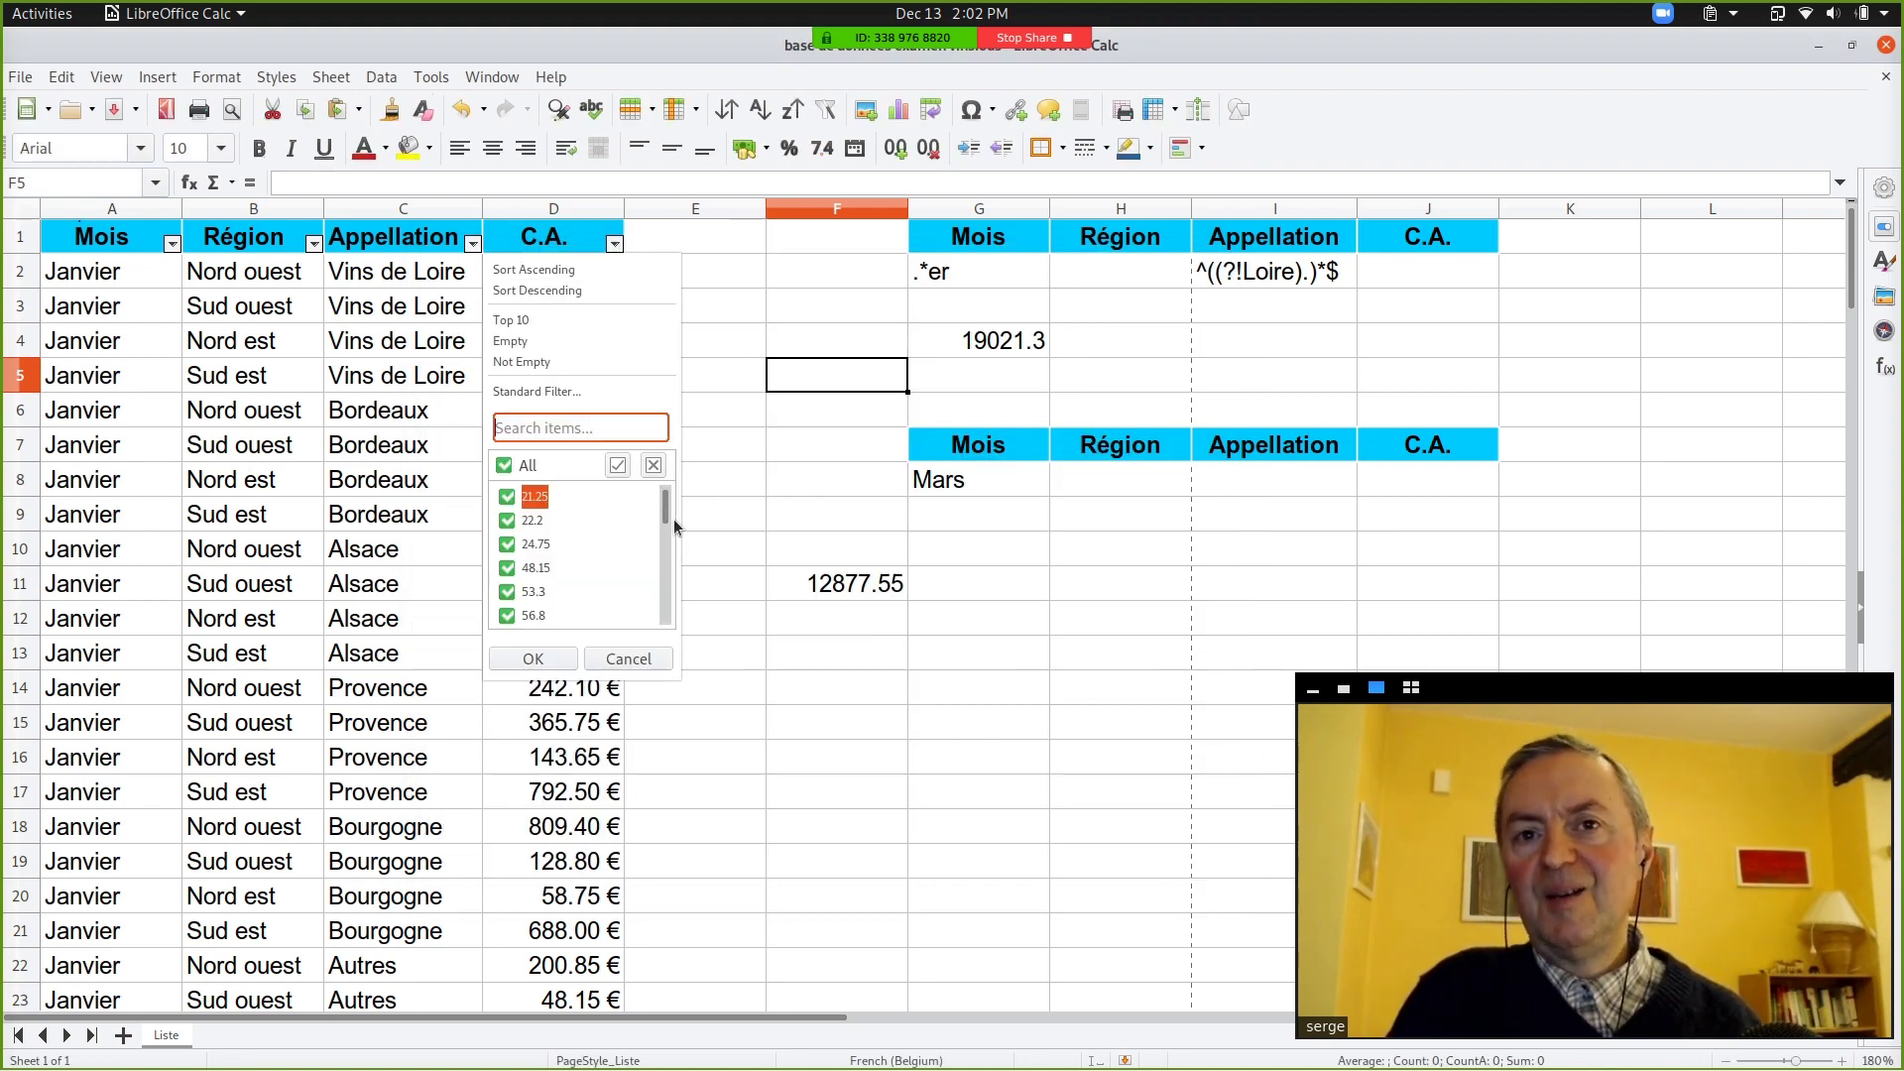
mouse_move(668, 504)
left_mouse_down()
mouse_move(670, 595)
mouse_move(663, 500)
left_mouse_up()
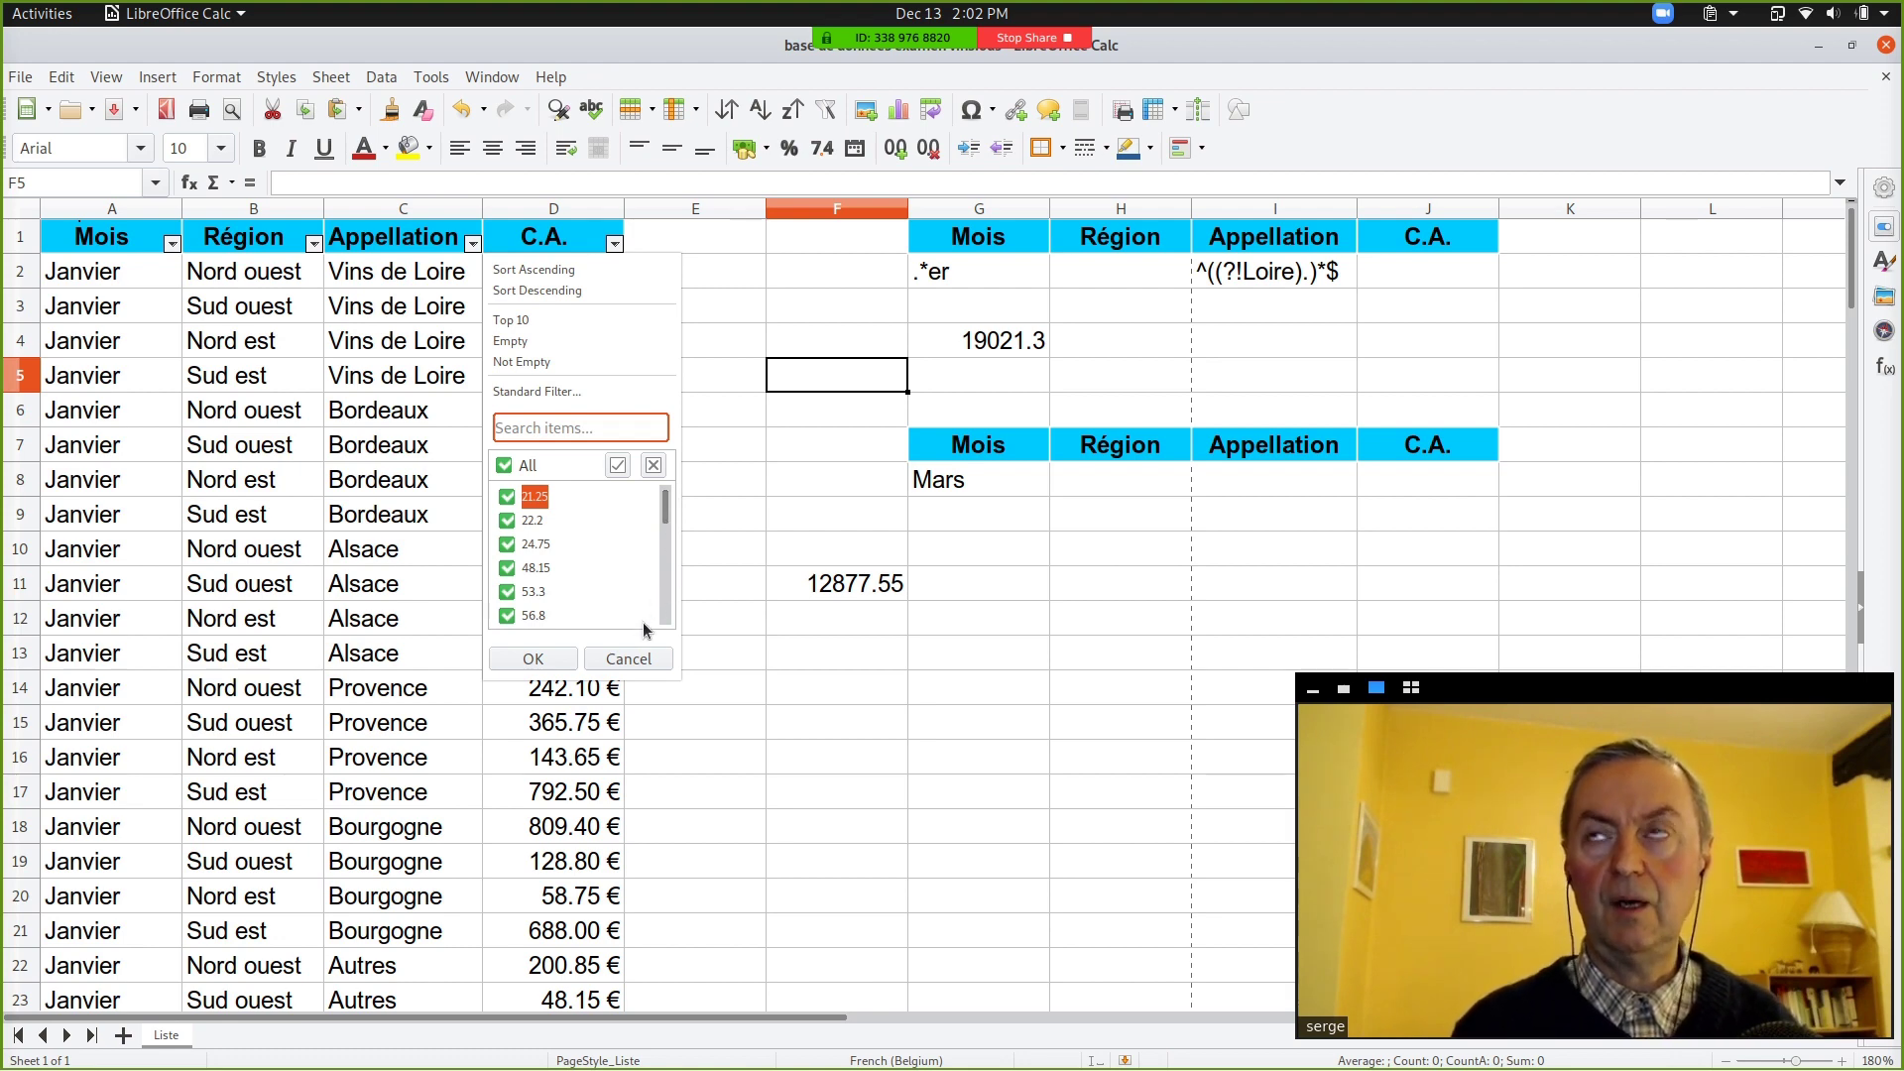
left_click(630, 657)
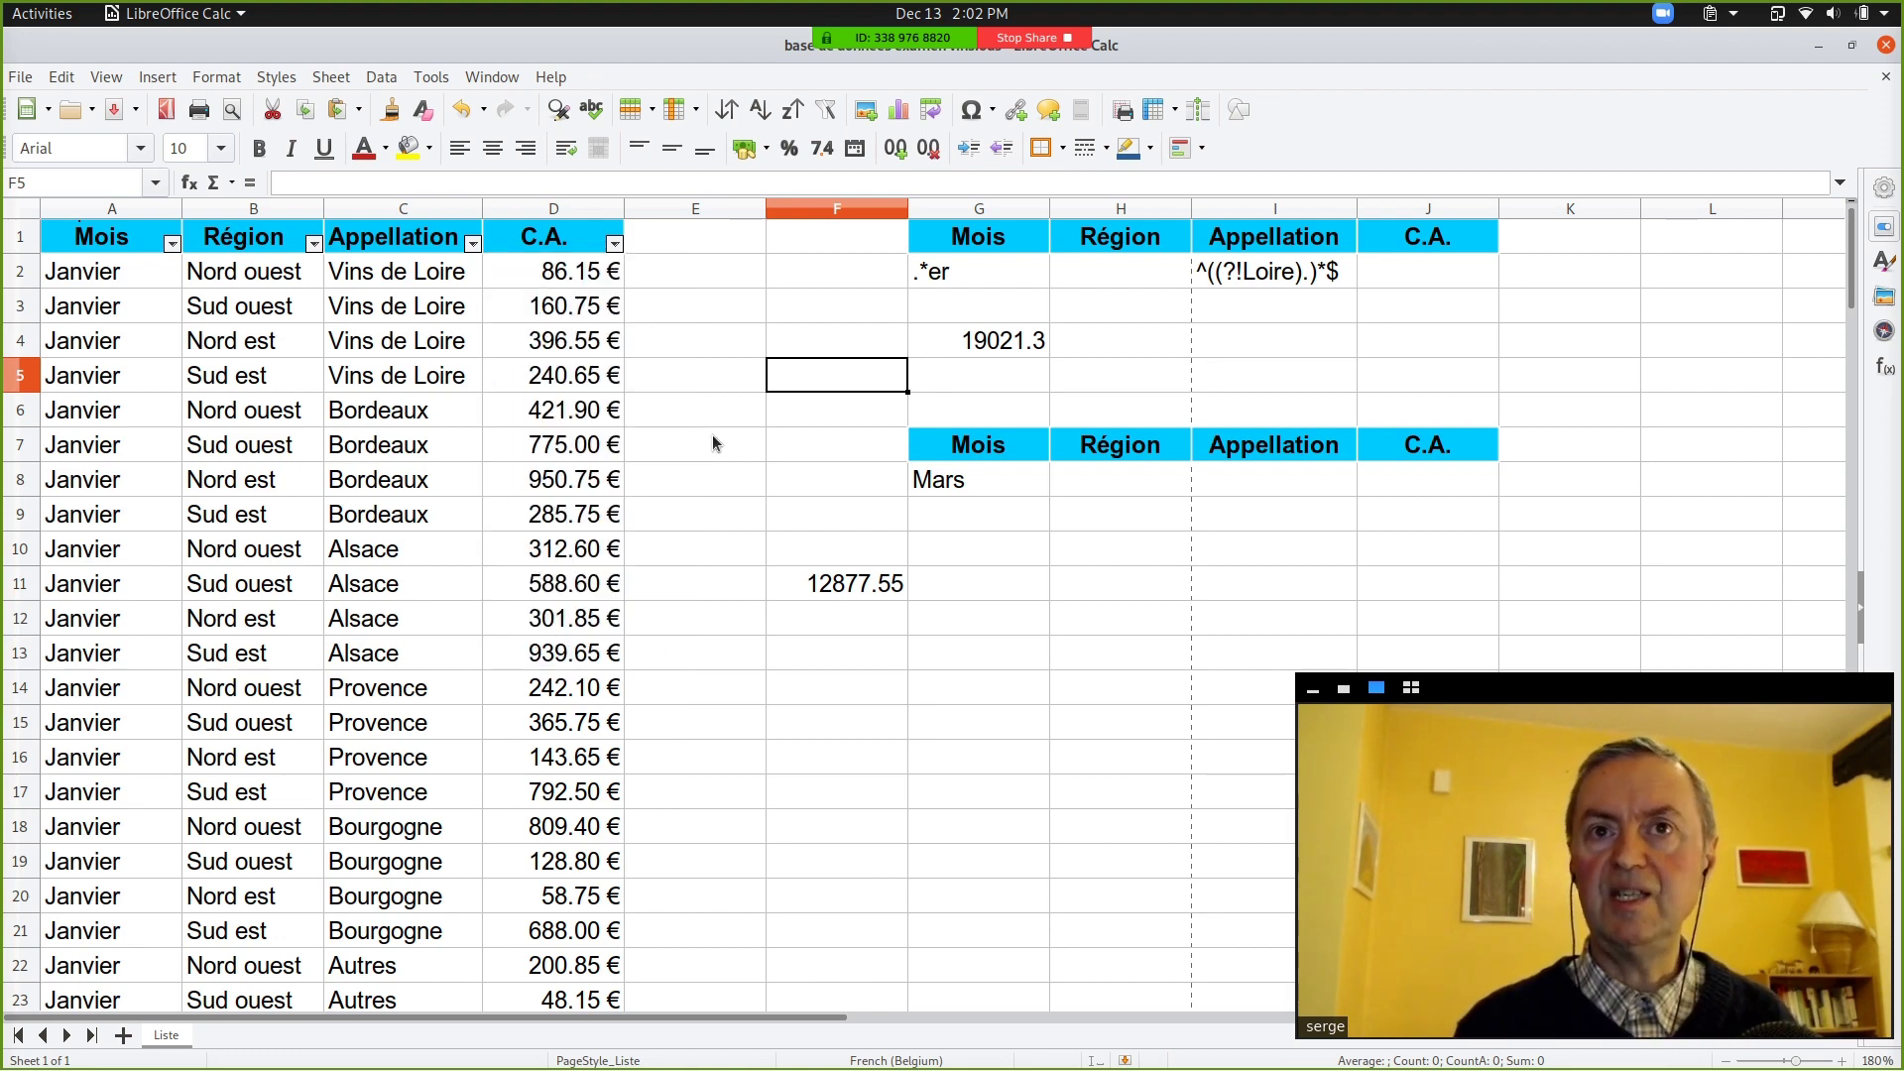